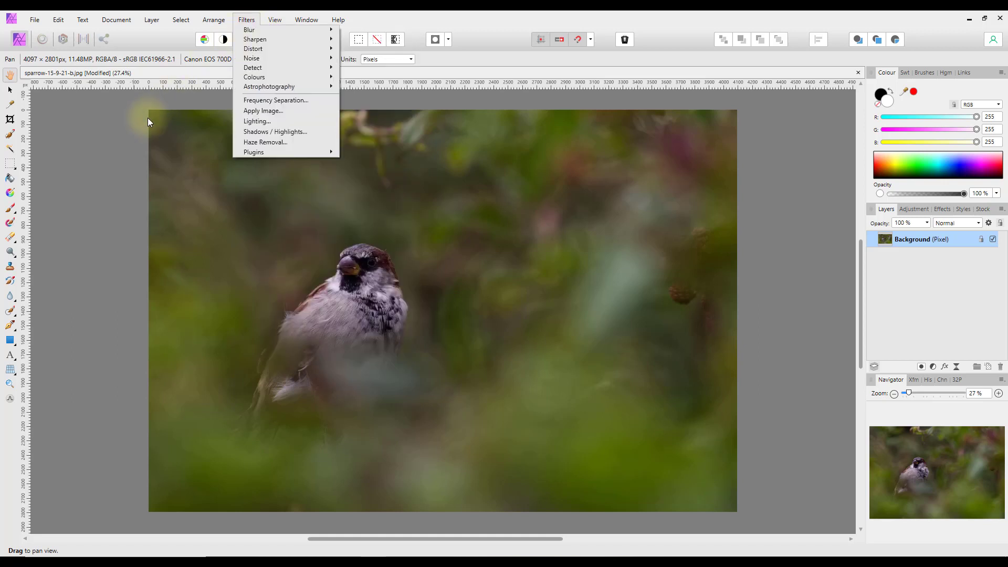
- Dismiss the Filters menu by clicking the empty canvas, applying no filter to the sparrow photo
click(96, 128)
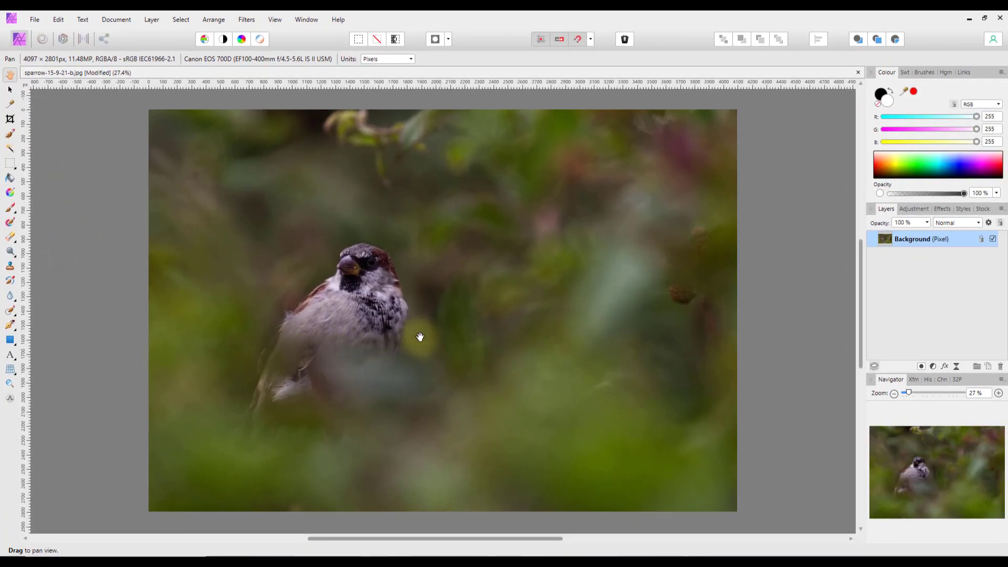
drag(419, 318, 599, 388)
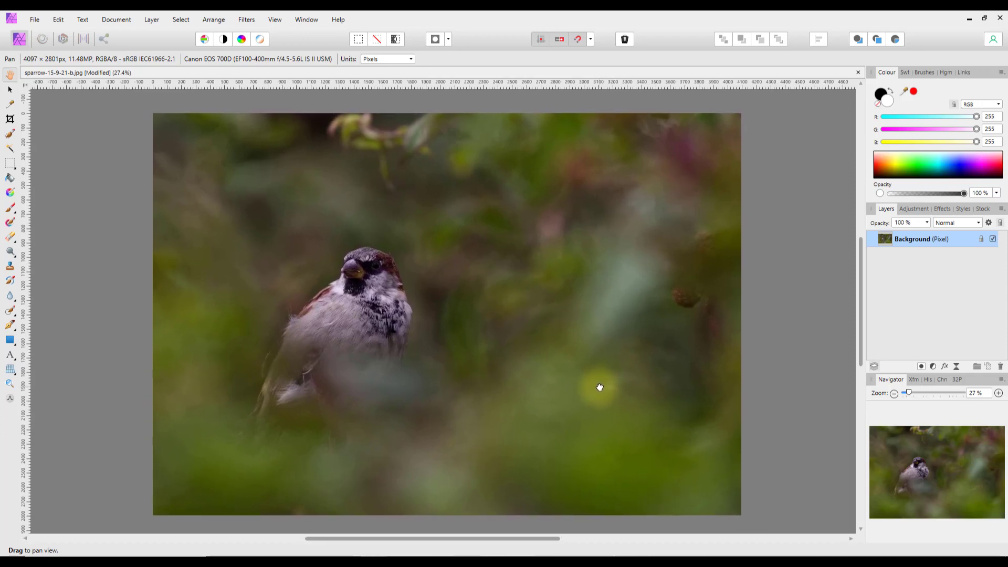
drag(472, 396, 462, 394)
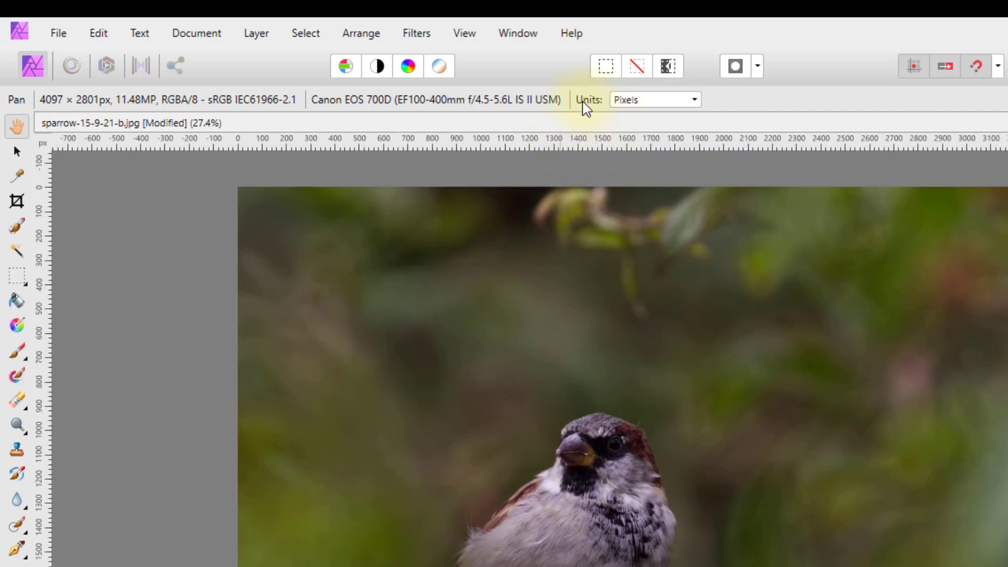
- Change the Units dropdown from Pixels to Inches so the rulers measure in inches
click(696, 102)
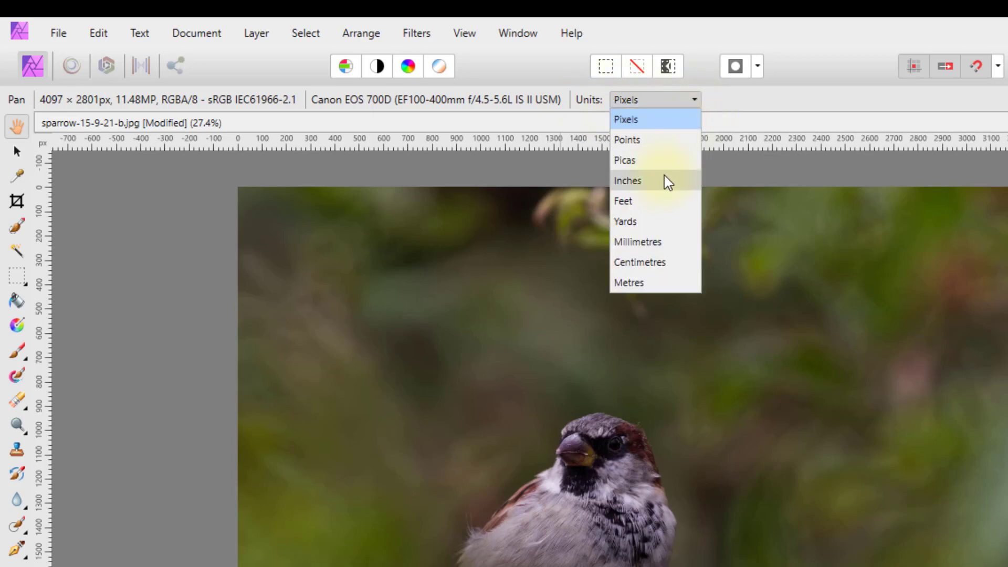
click(724, 109)
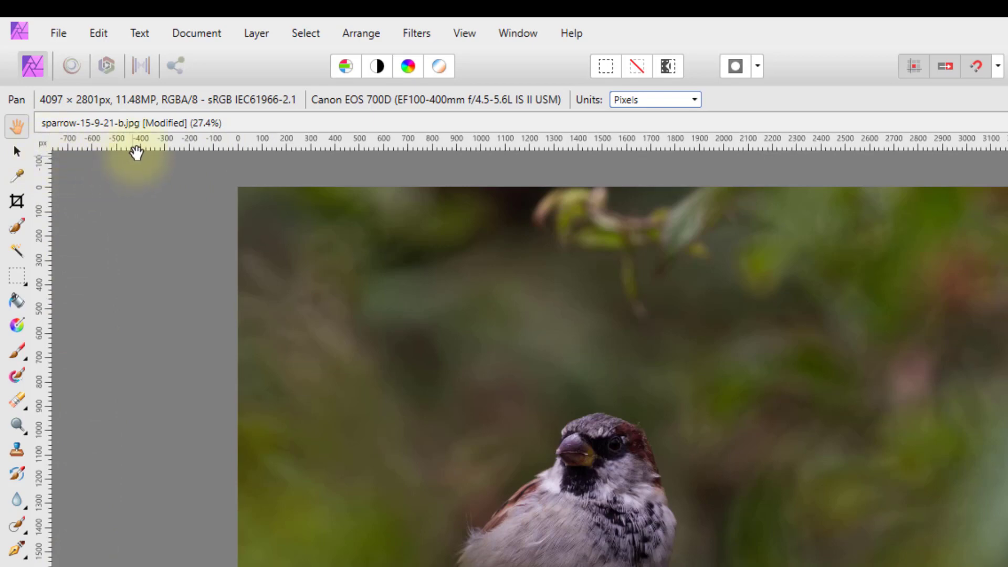
click(699, 101)
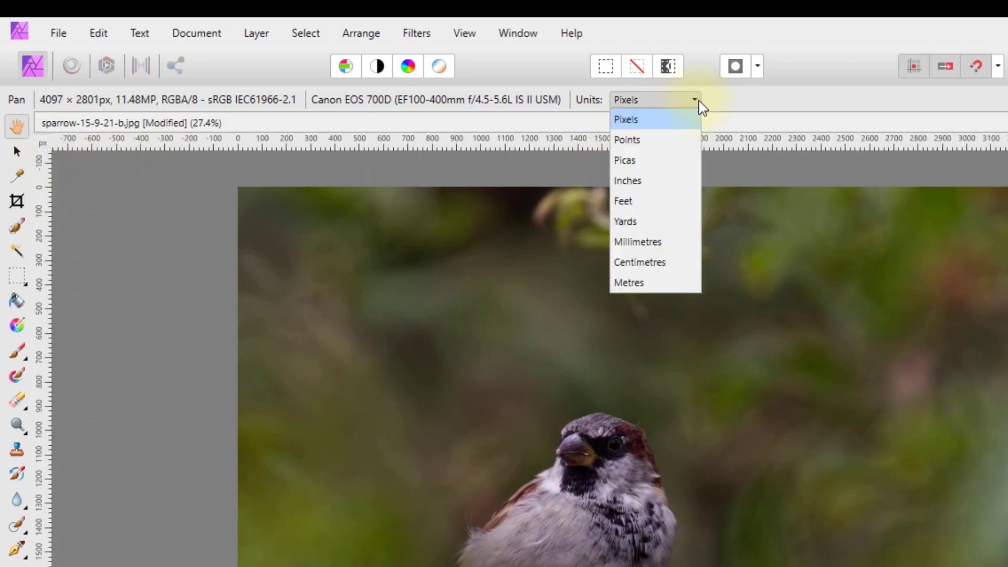
click(634, 182)
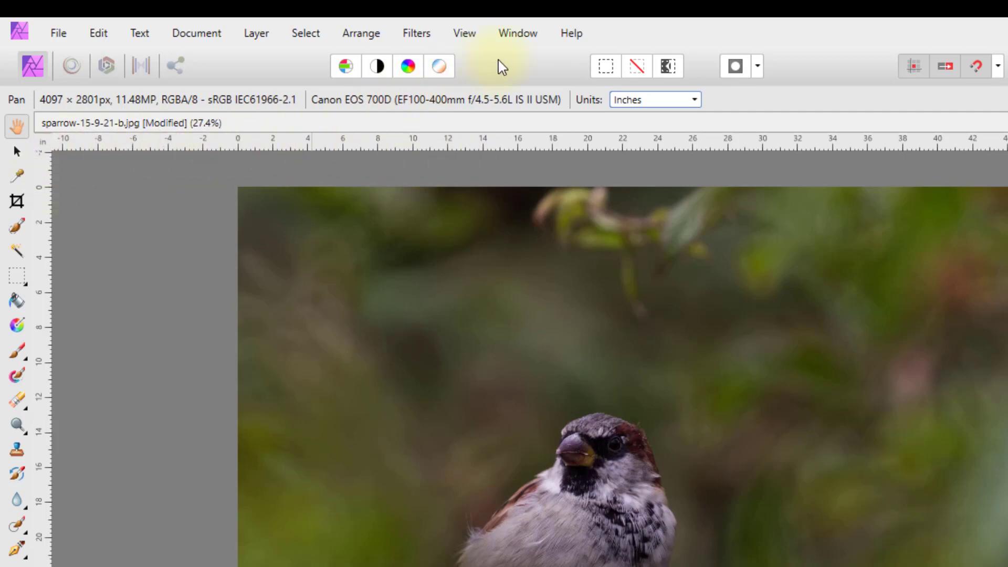
- Look through the View menu, then toggle the rulers with Ctrl+R, ending with them hidden
click(465, 35)
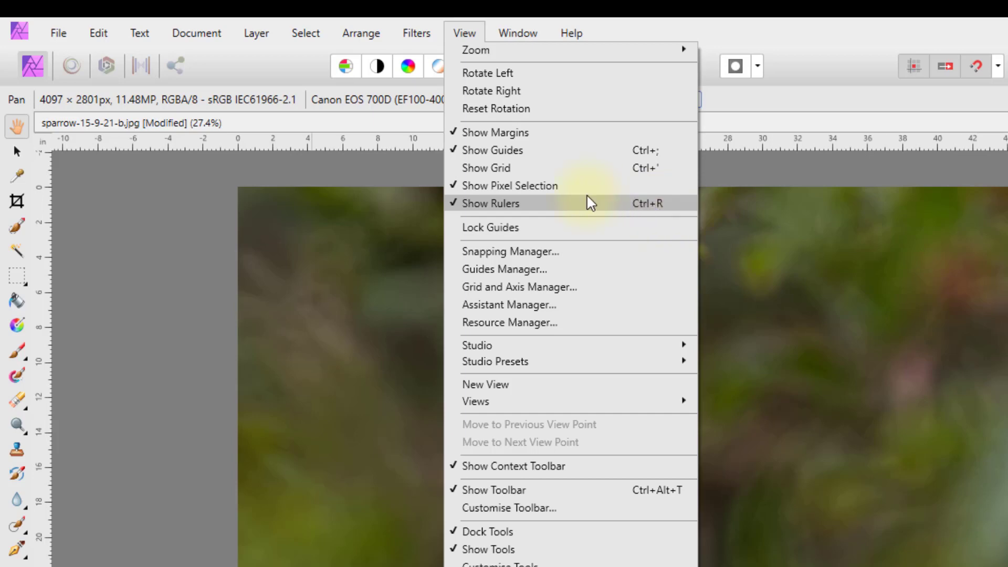
click(111, 288)
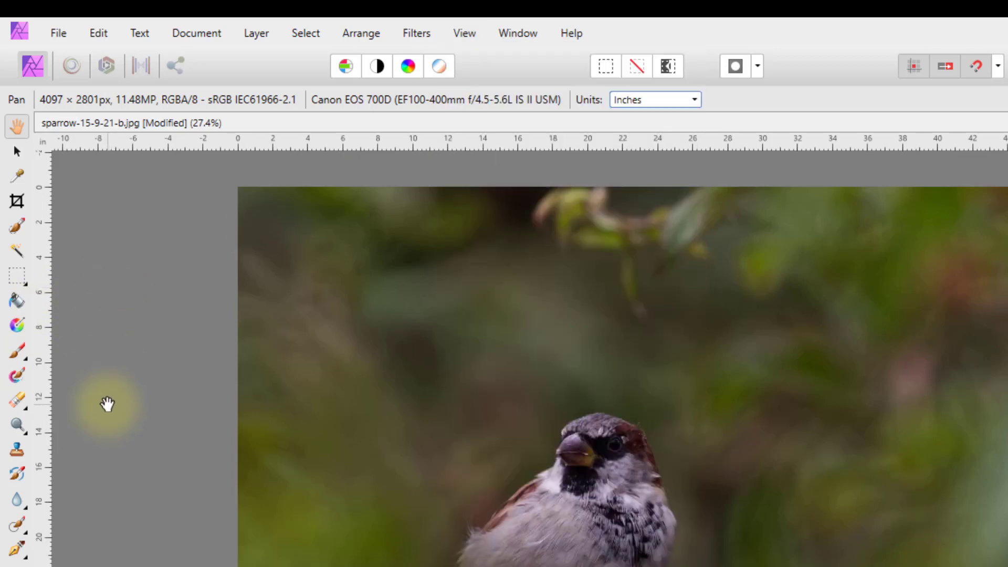
key(ctrl+r)
key(ctrl+r)
key(ctrl+r)
key(ctrl+r)
key(ctrl+r)
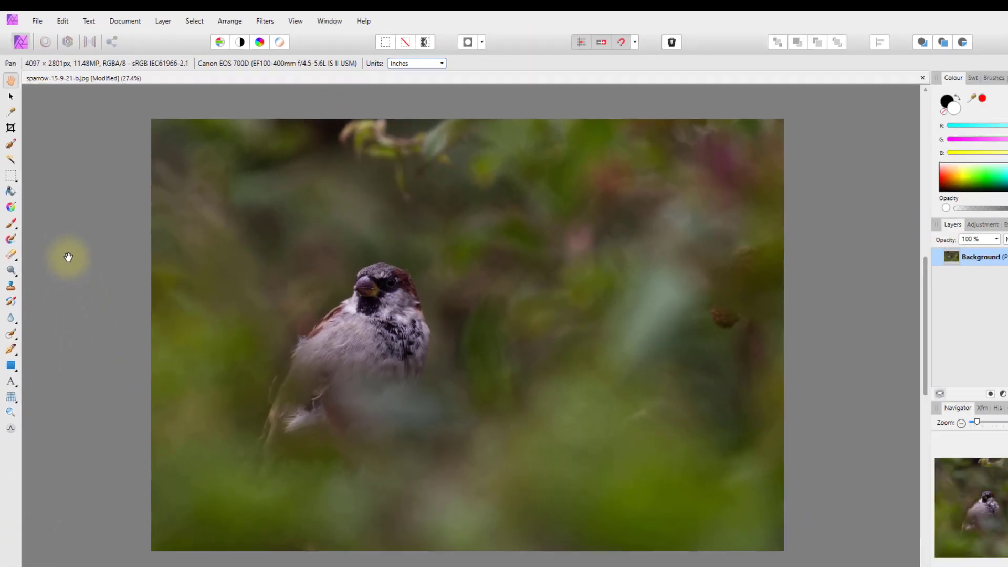
key(ctrl+r)
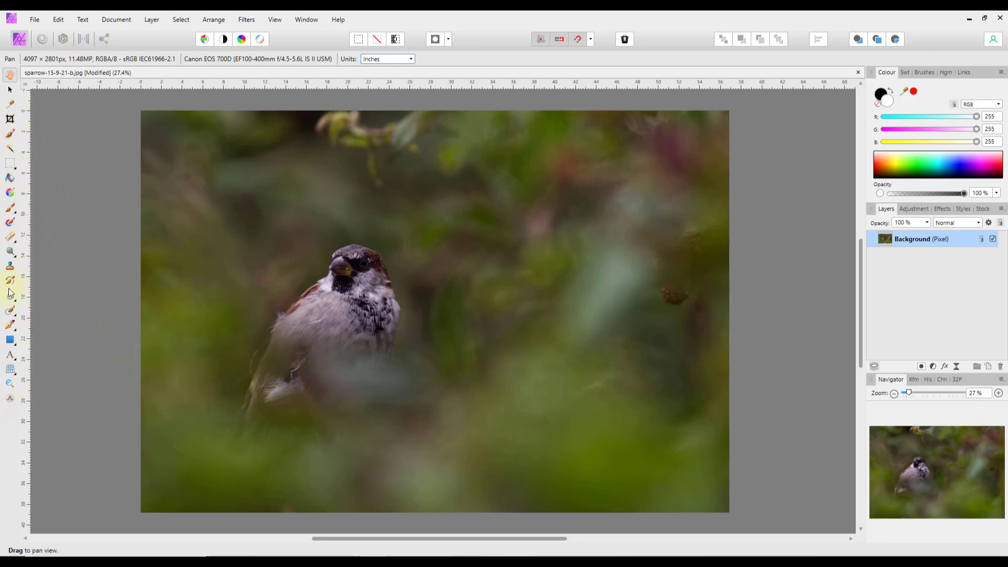
- Enter the Liquify Persona and cancel it, then switch to the Develop Persona
click(42, 38)
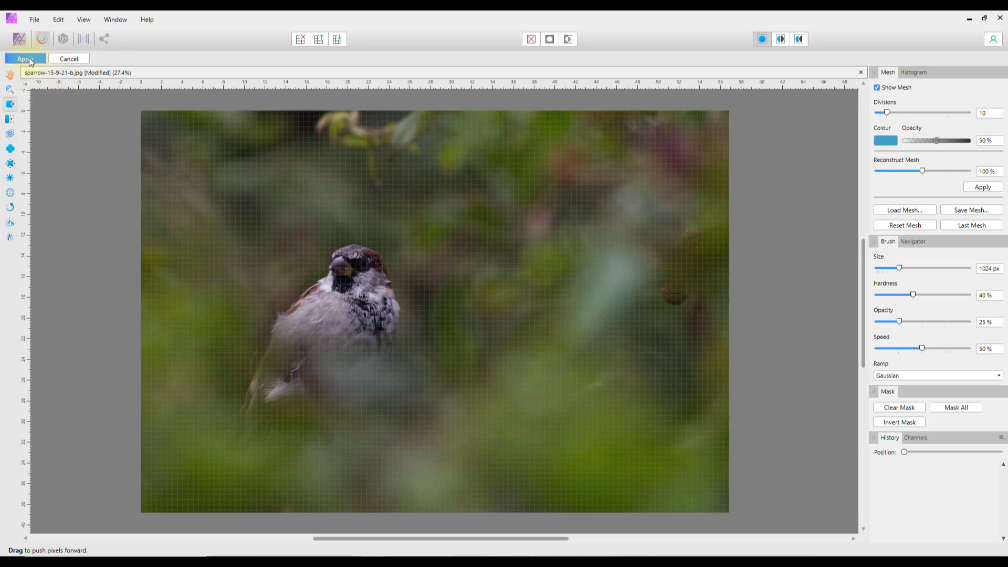
click(78, 57)
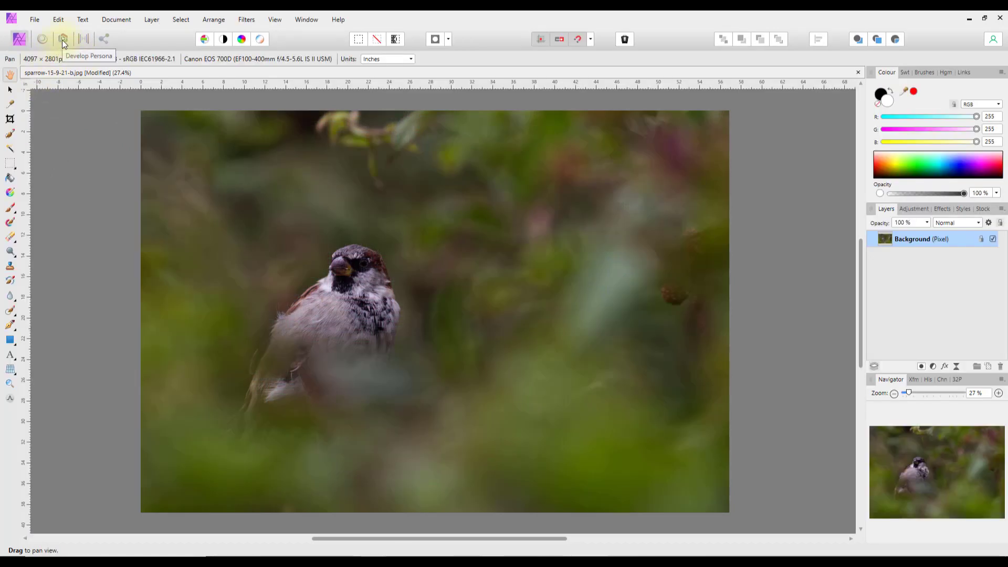
click(62, 39)
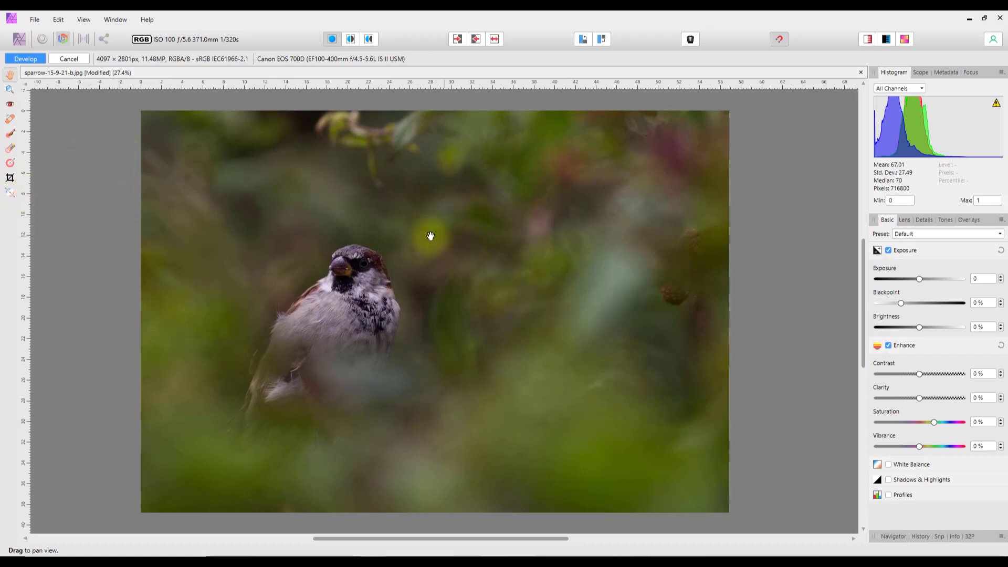
- Cancel the Develop Persona without changes, then switch to the Tone Mapping Persona
click(68, 60)
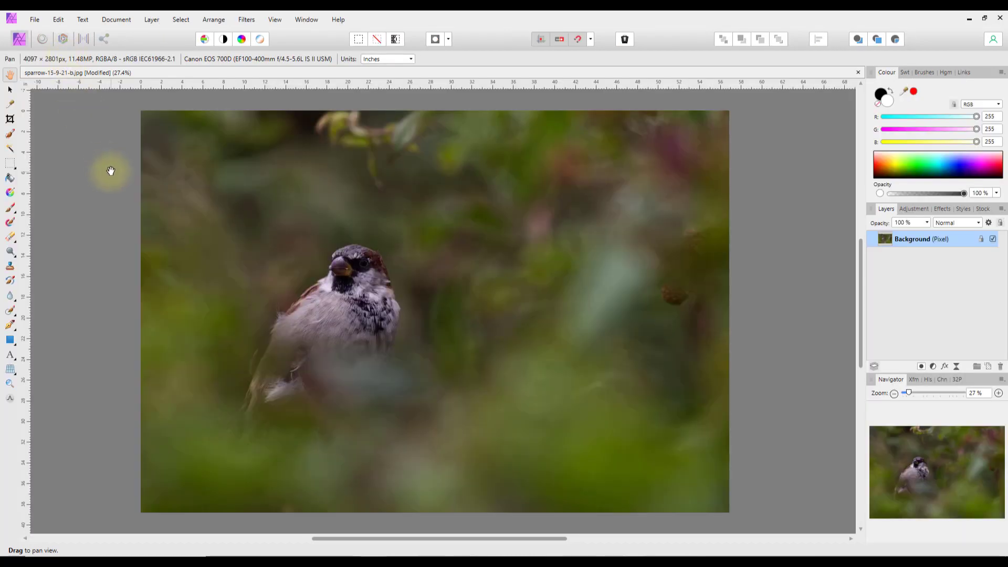
click(87, 40)
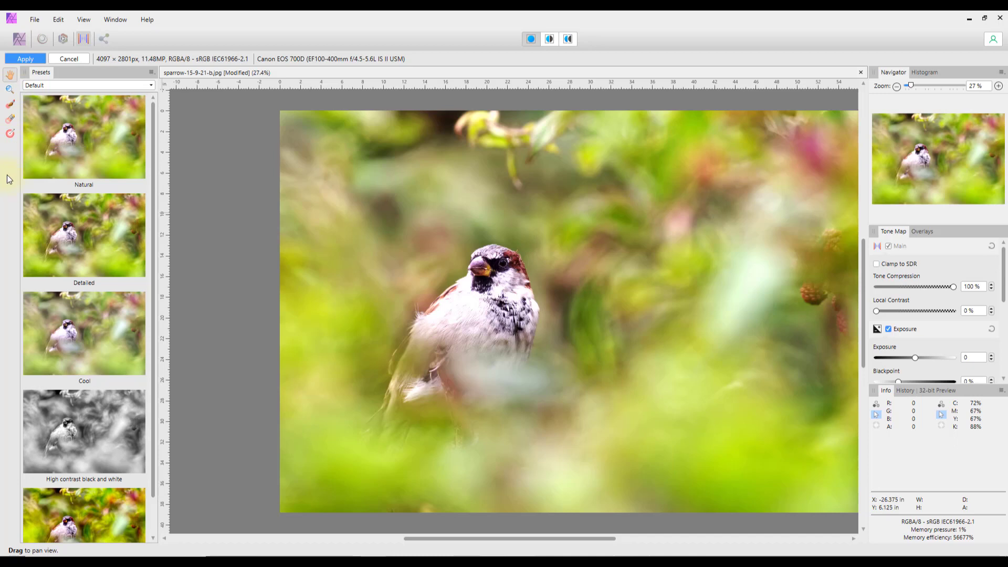
click(68, 59)
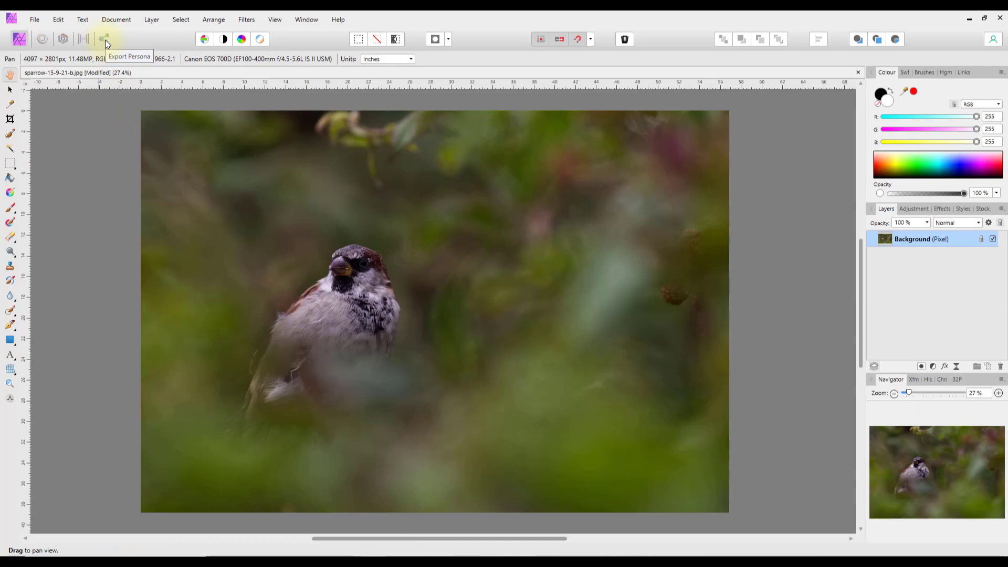
click(105, 40)
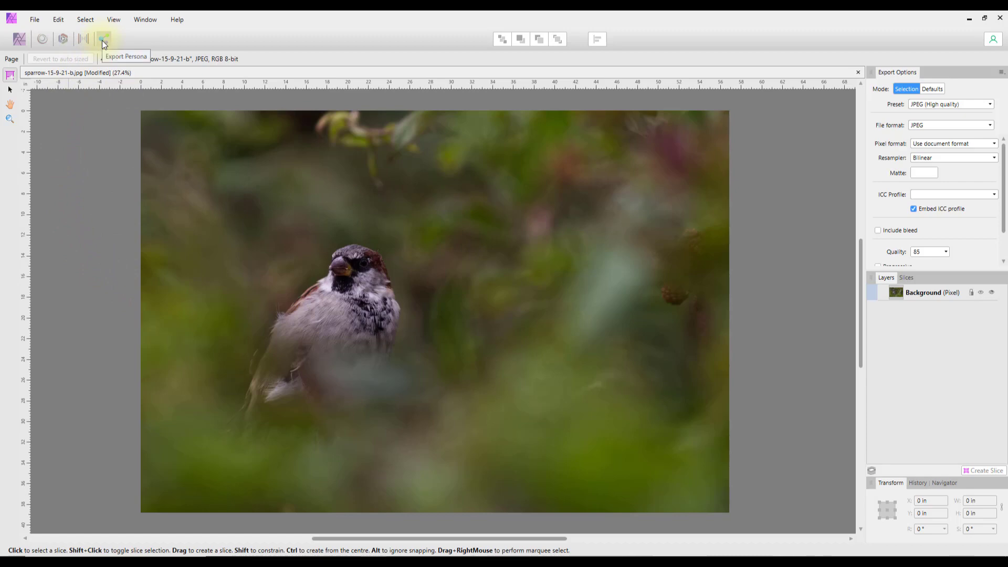
click(18, 39)
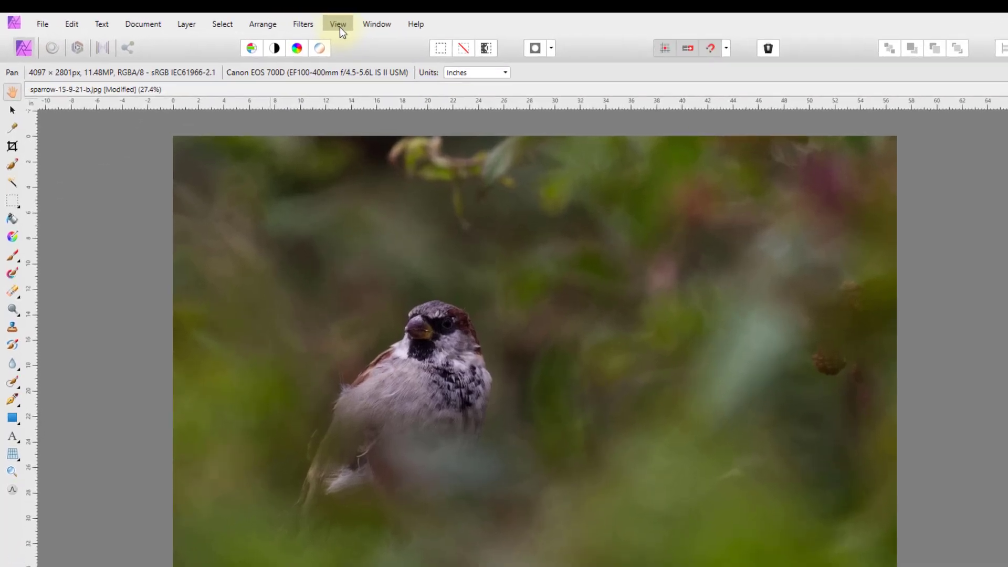
- Open View > Customise Tools… to show the tool customisation grid
click(276, 23)
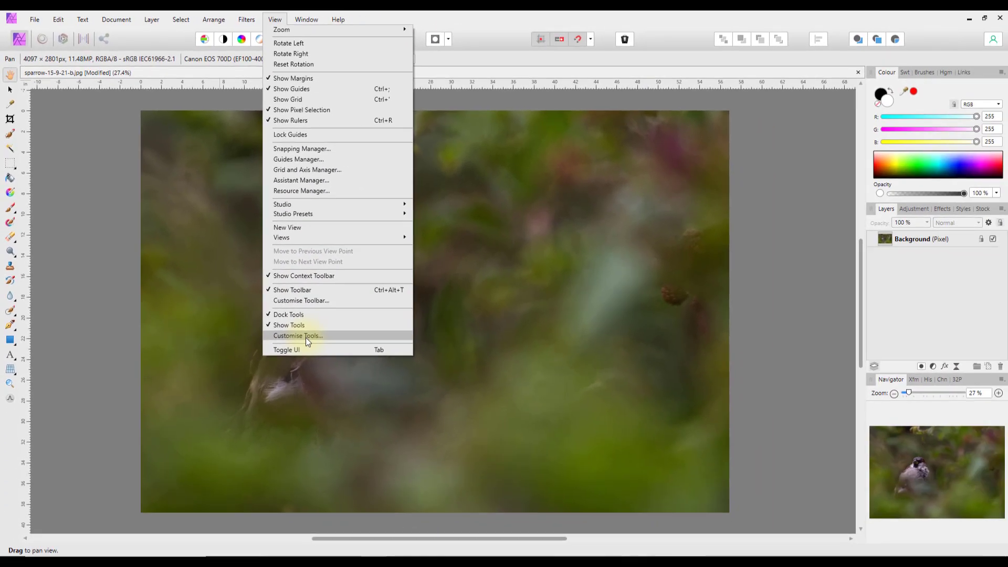
click(306, 337)
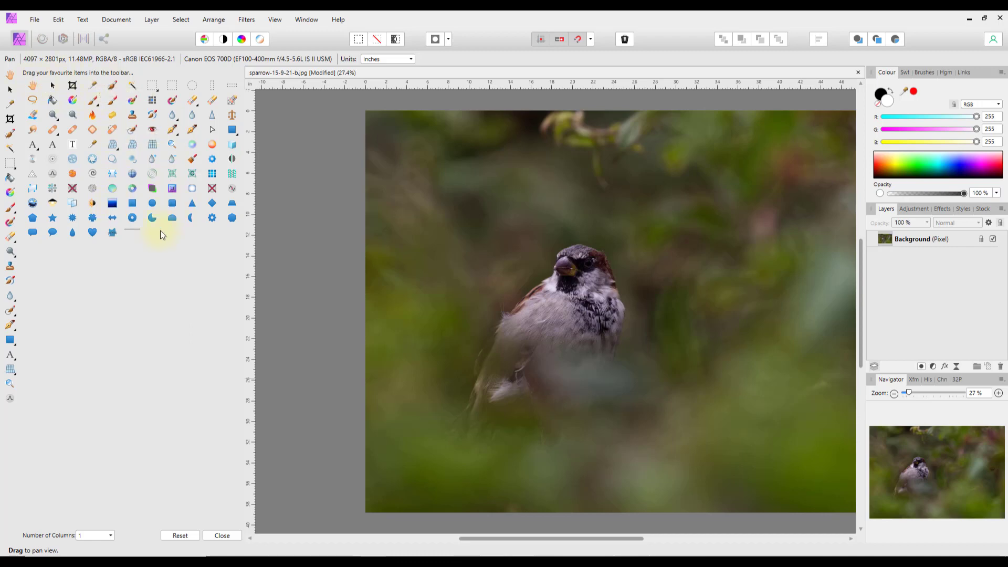
- Drag the Gradient Tool into the tool column and set Number of Columns to 2
drag(112, 206, 10, 415)
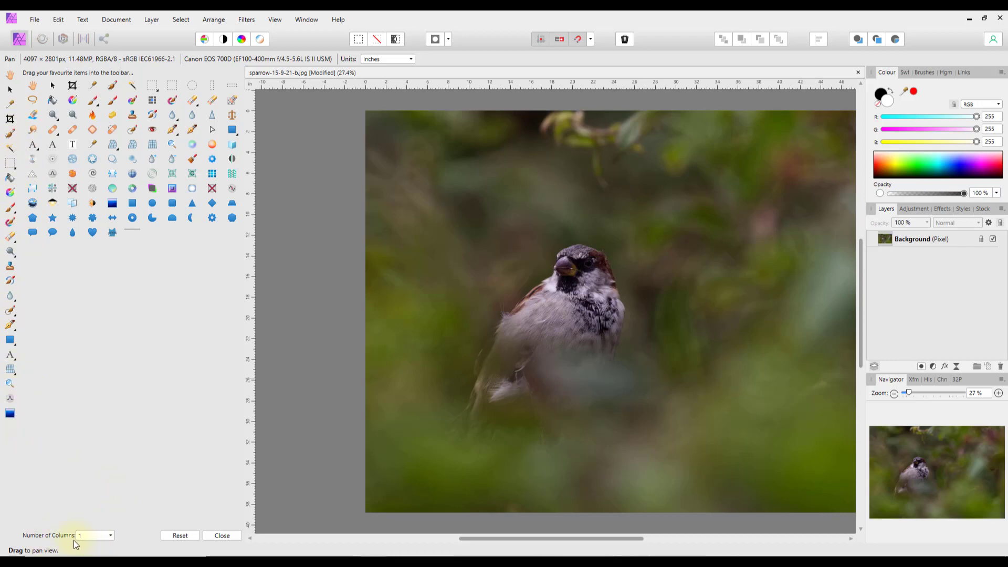
click(110, 535)
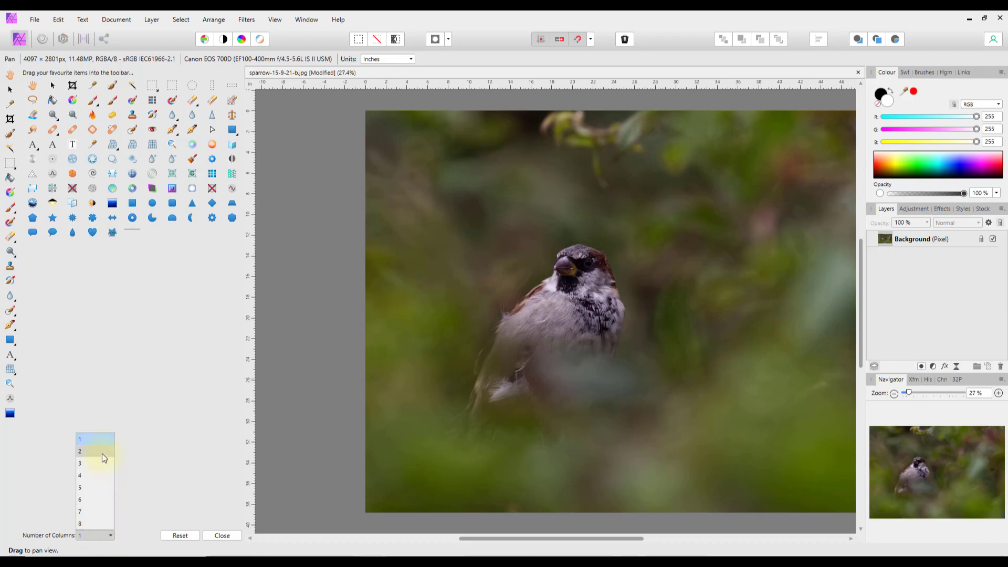
click(103, 454)
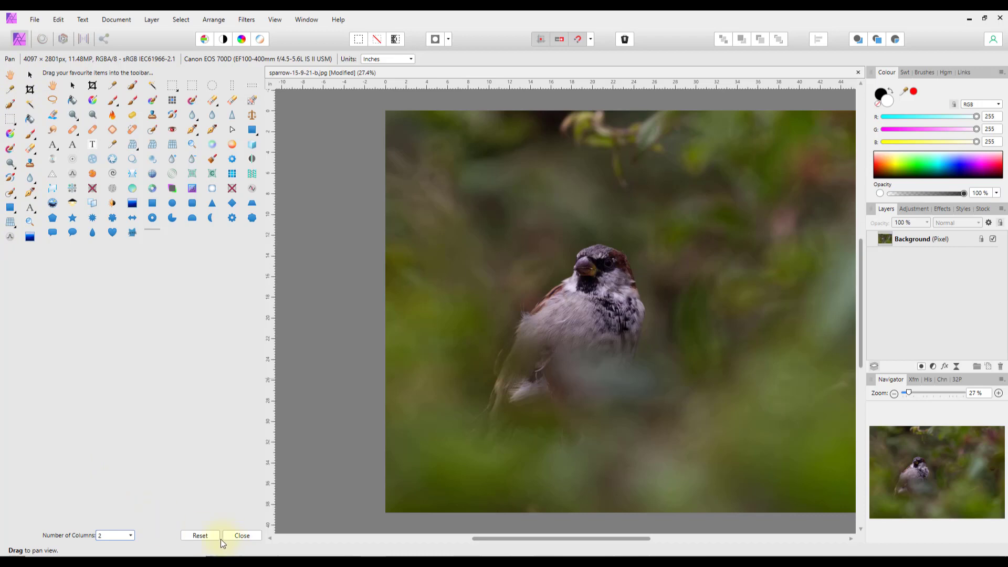
- Close the Customise Tools panel, leaving the two-column tool layout with the Gradient Tool
click(250, 537)
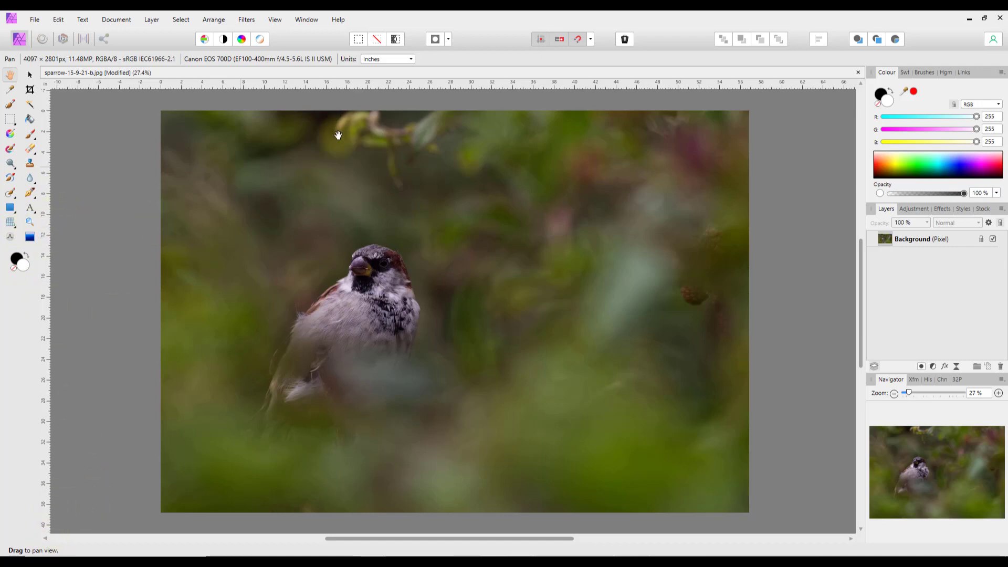
- Reopen View > Customise Tools…, set Number of Columns to 1, and close the panel
click(272, 21)
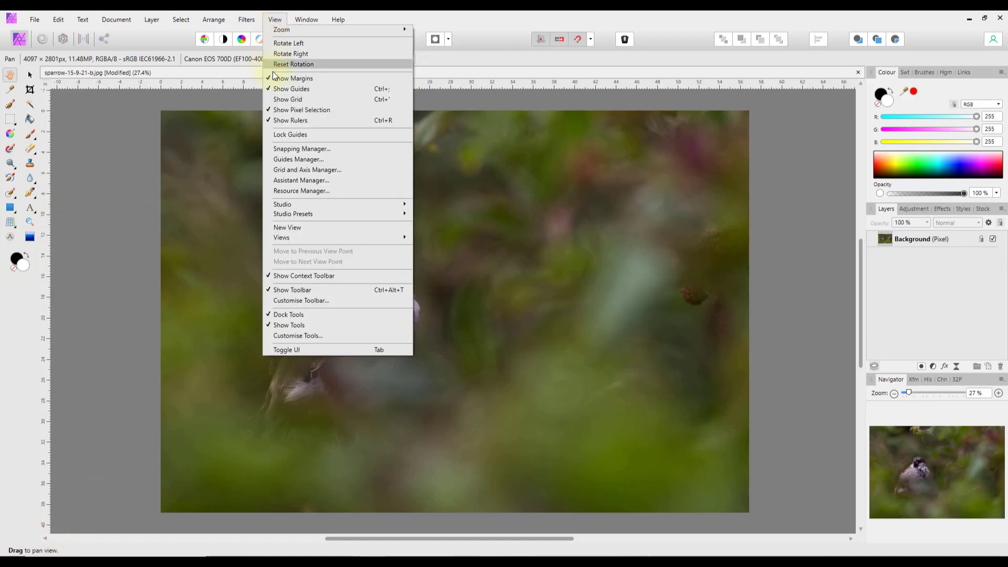
click(292, 336)
click(130, 536)
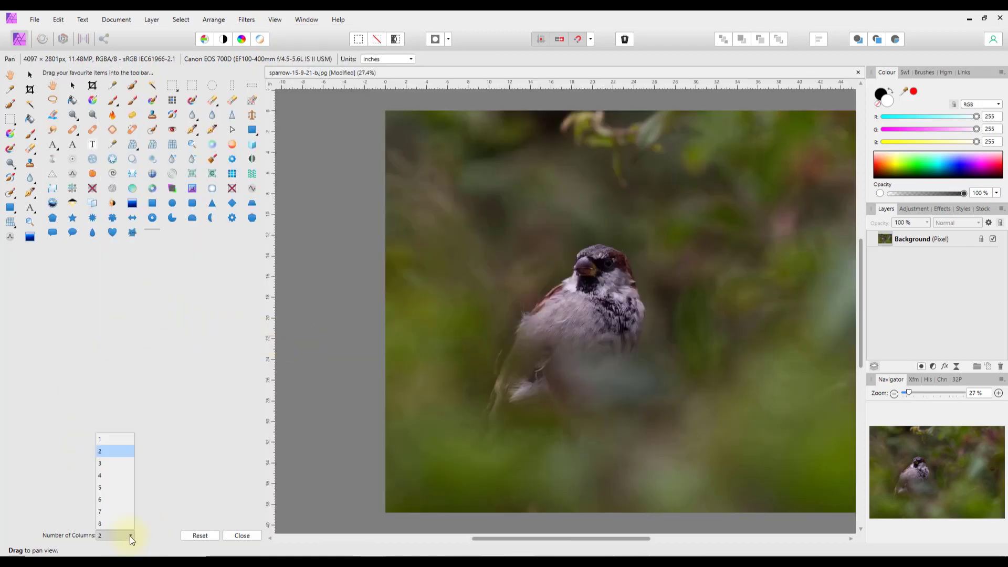
click(112, 439)
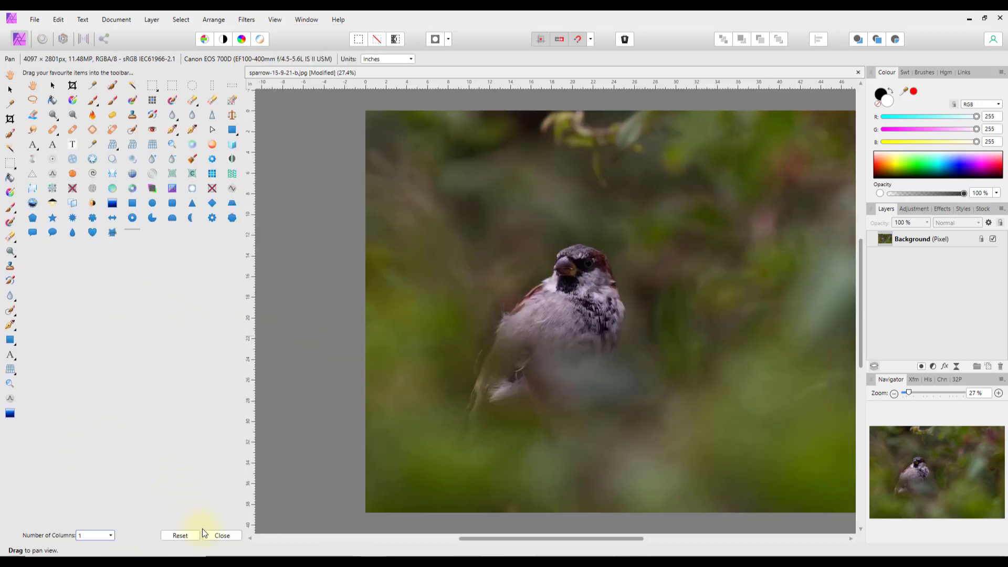
click(220, 535)
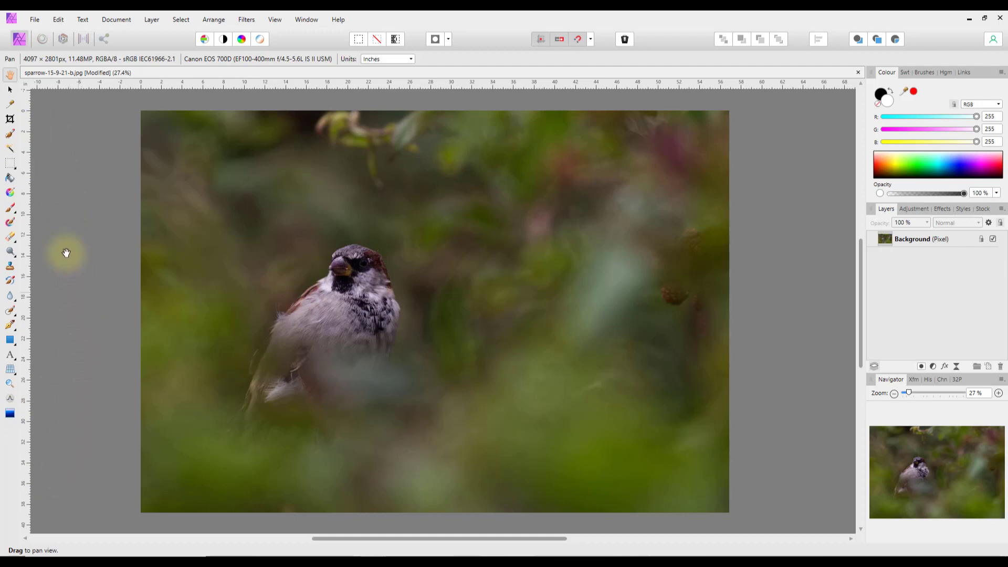
- Try the Liquify Persona, dismiss the pixel-layer warning, and select the Background layer
click(43, 40)
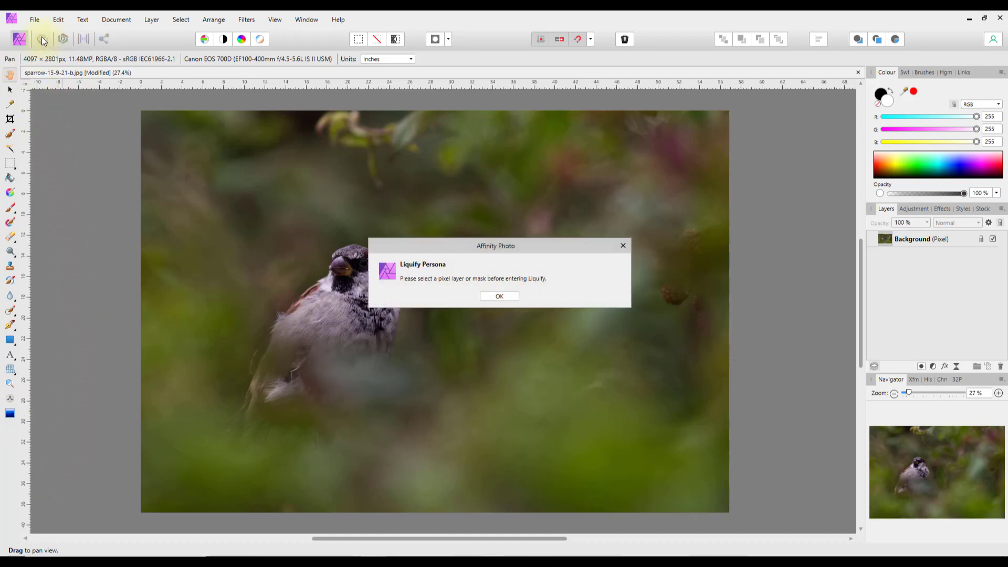
click(502, 296)
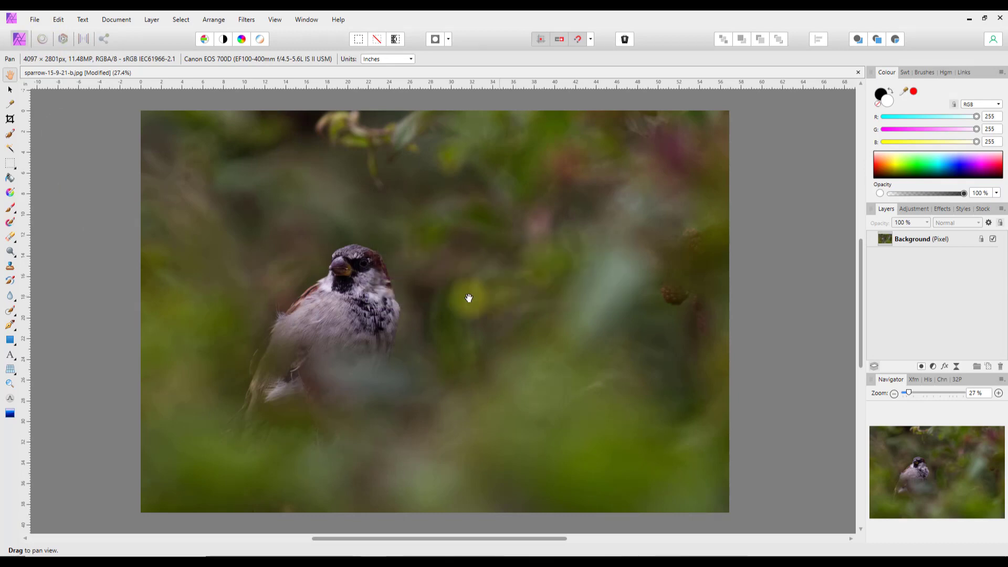
click(892, 241)
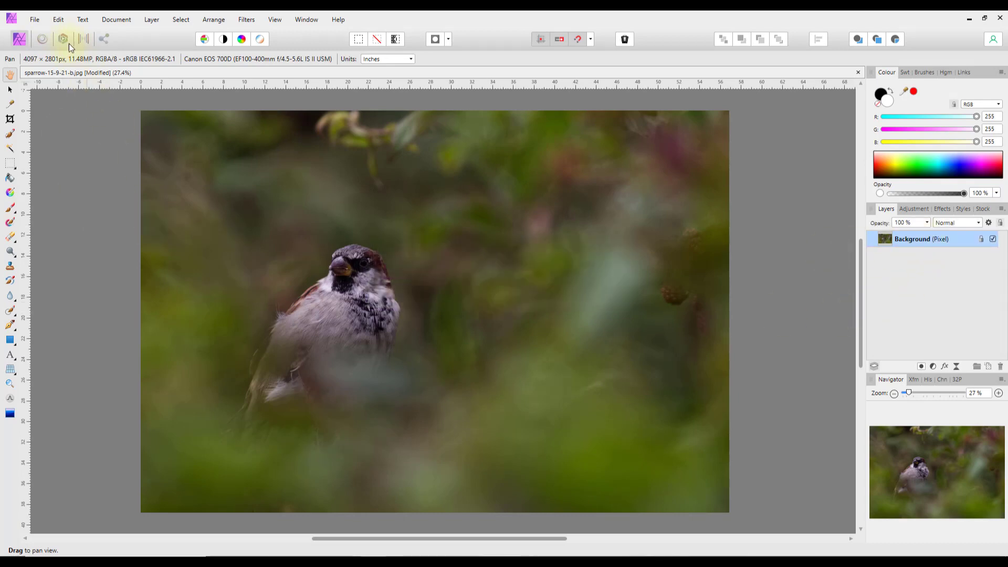
click(43, 40)
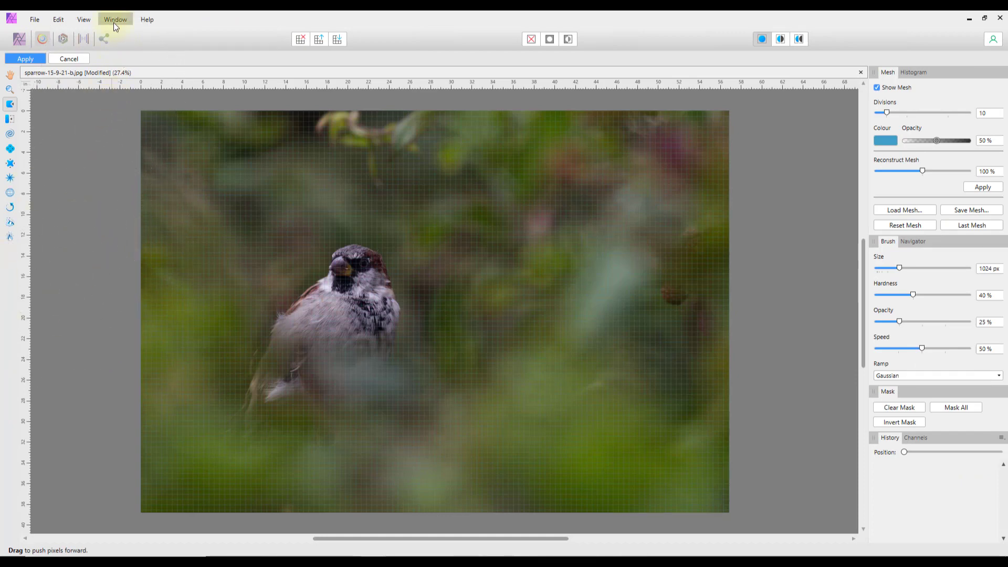
click(84, 19)
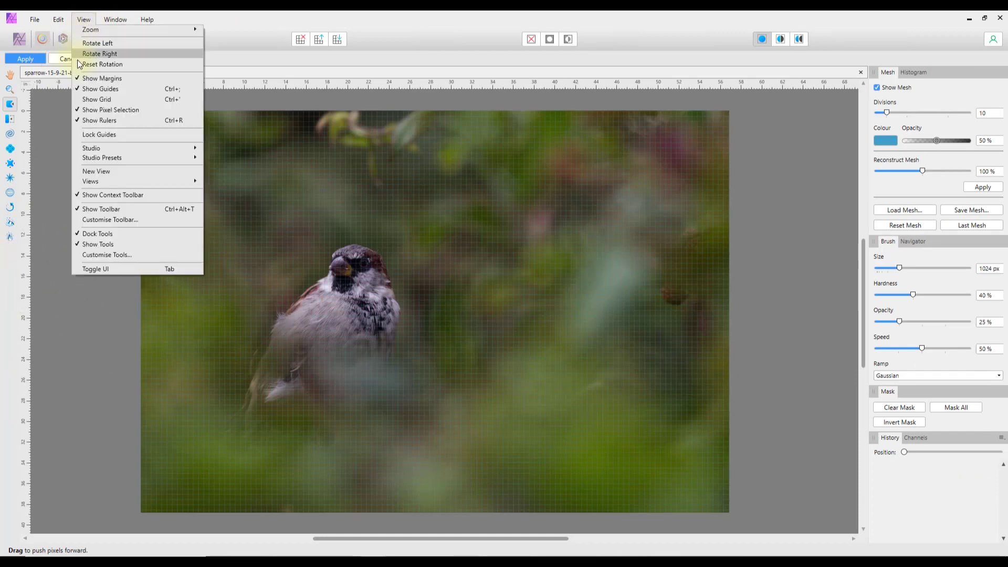
click(112, 255)
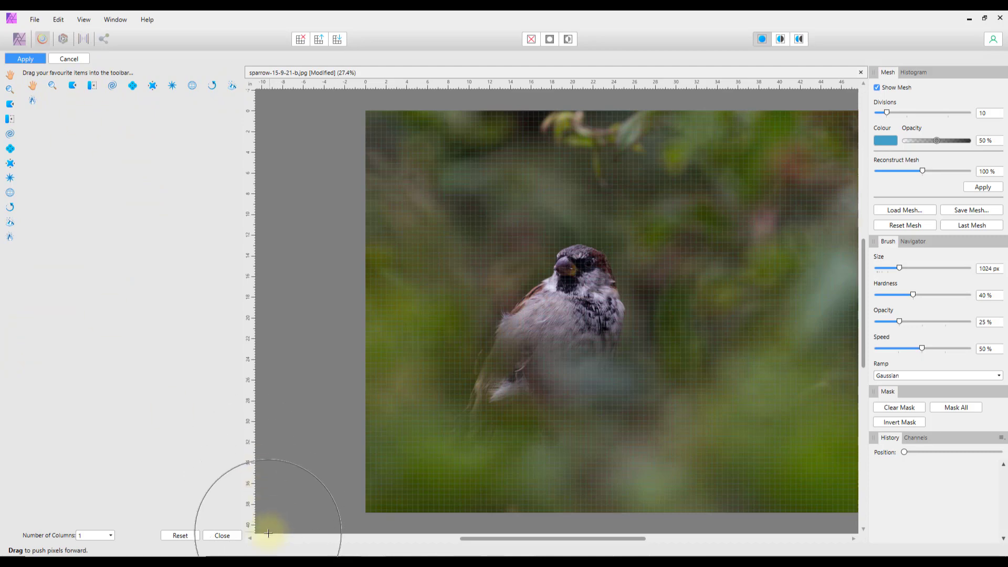
click(222, 536)
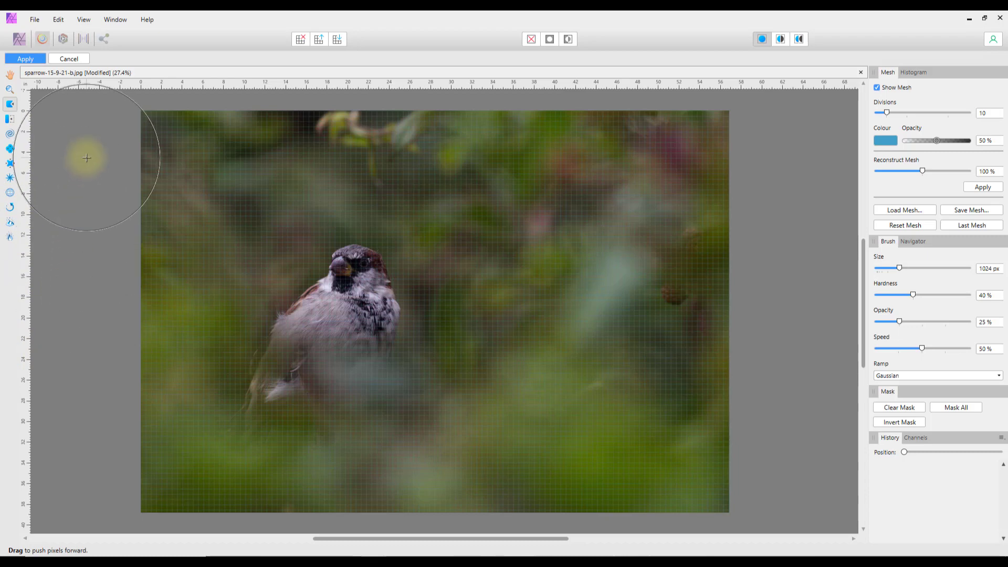
click(77, 59)
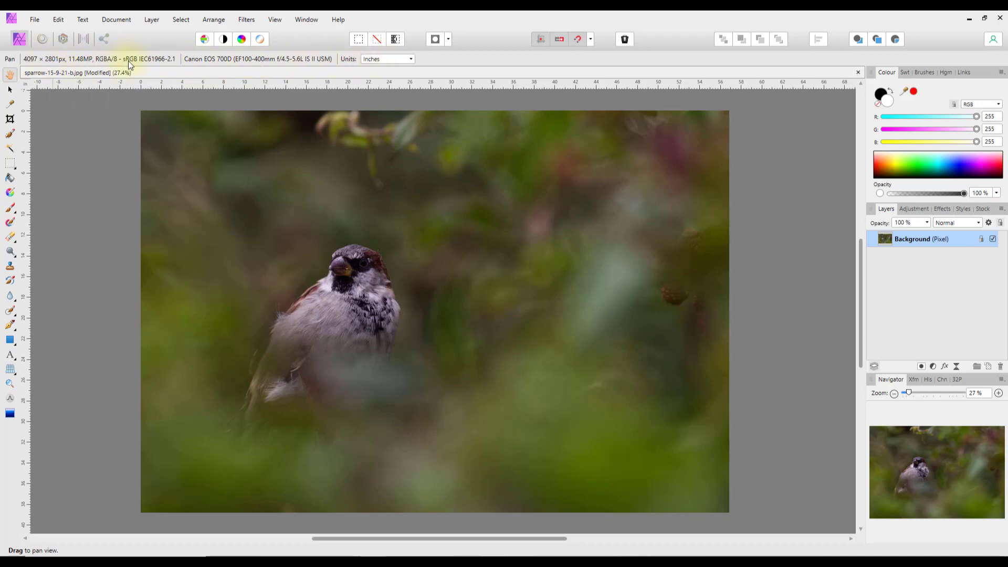
- Select the Move Tool, showing the Background layer is locked and can't be moved
click(9, 92)
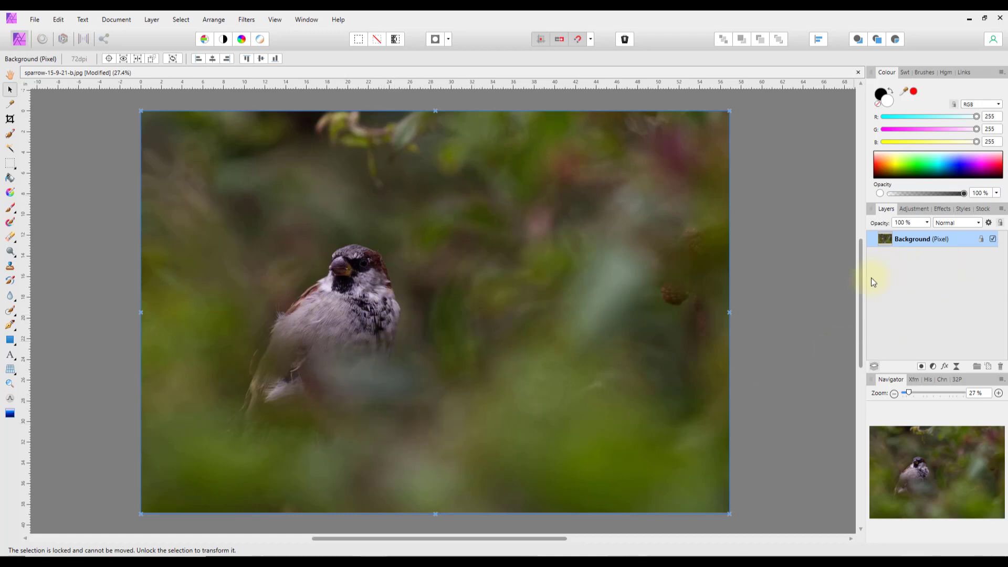
- Clear the selection, then duplicate the Background layer from its Layers panel menu
drag(498, 355, 563, 359)
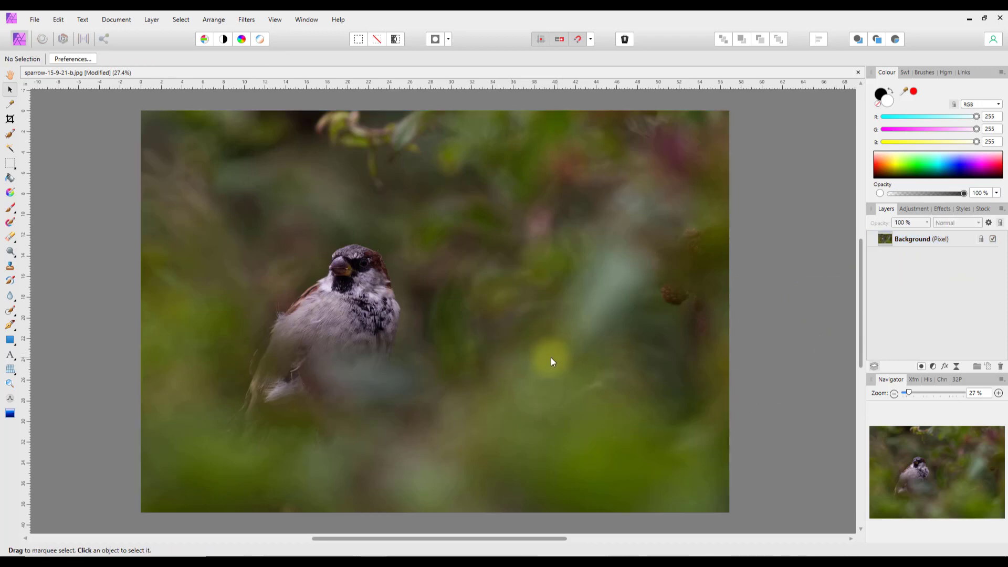
click(884, 237)
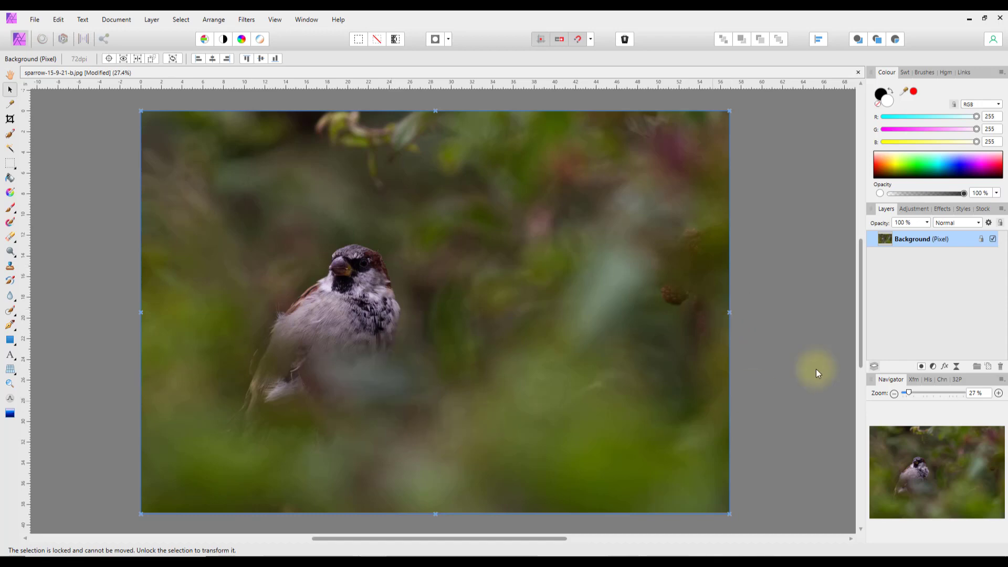
right_click(883, 242)
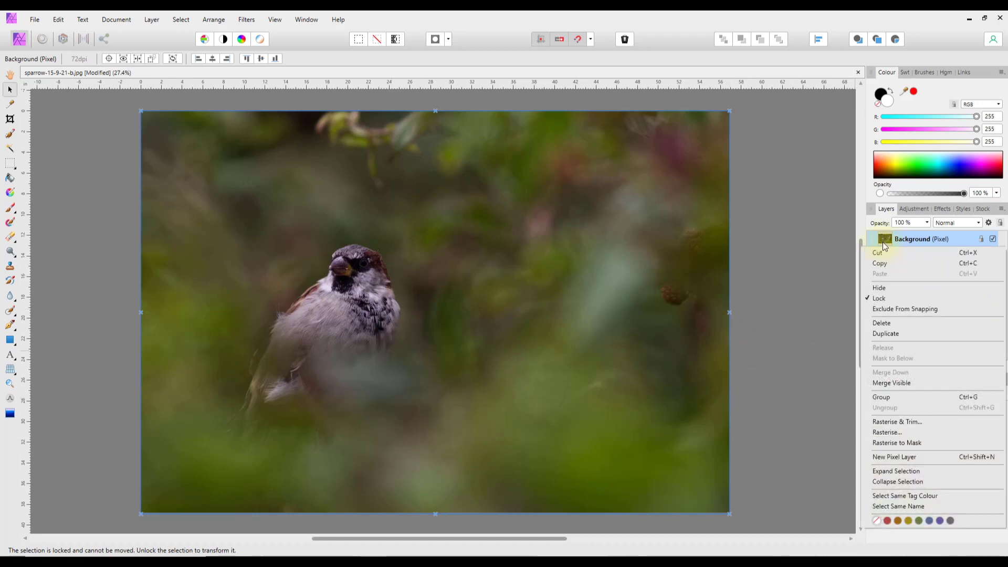
click(883, 336)
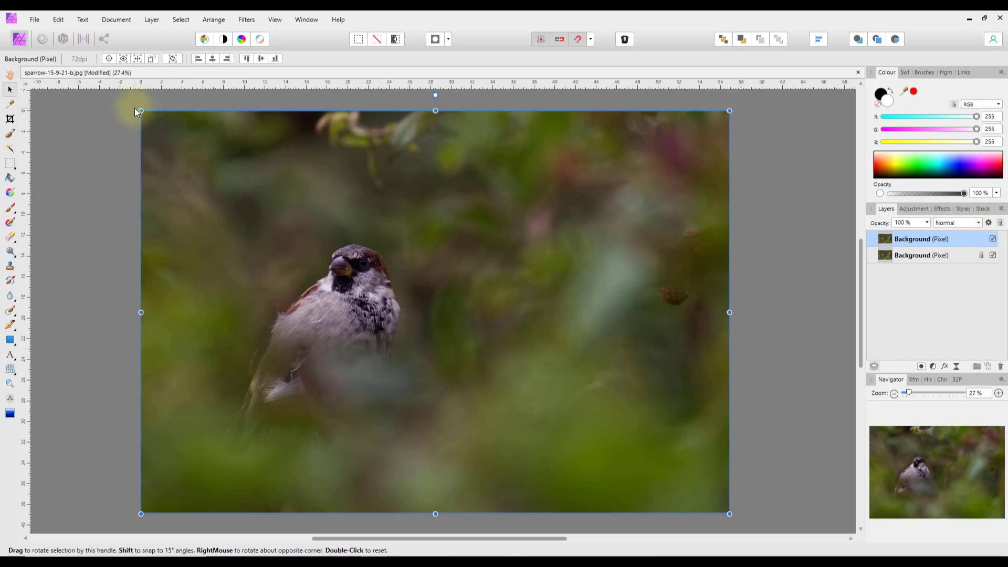
- Shrink the copy into the photo's lower-right quarter and toggle the layer selections
drag(141, 111, 435, 312)
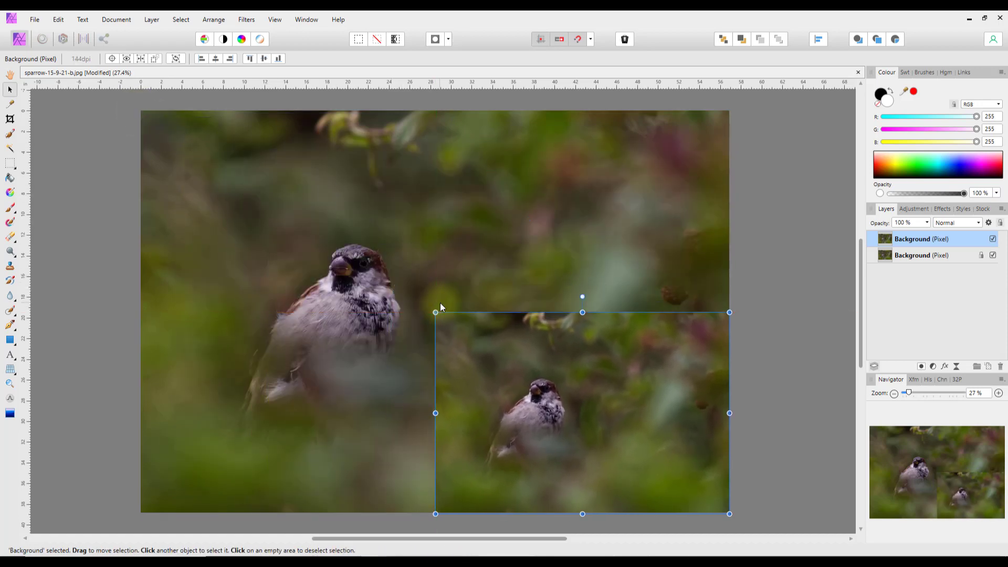
click(953, 256)
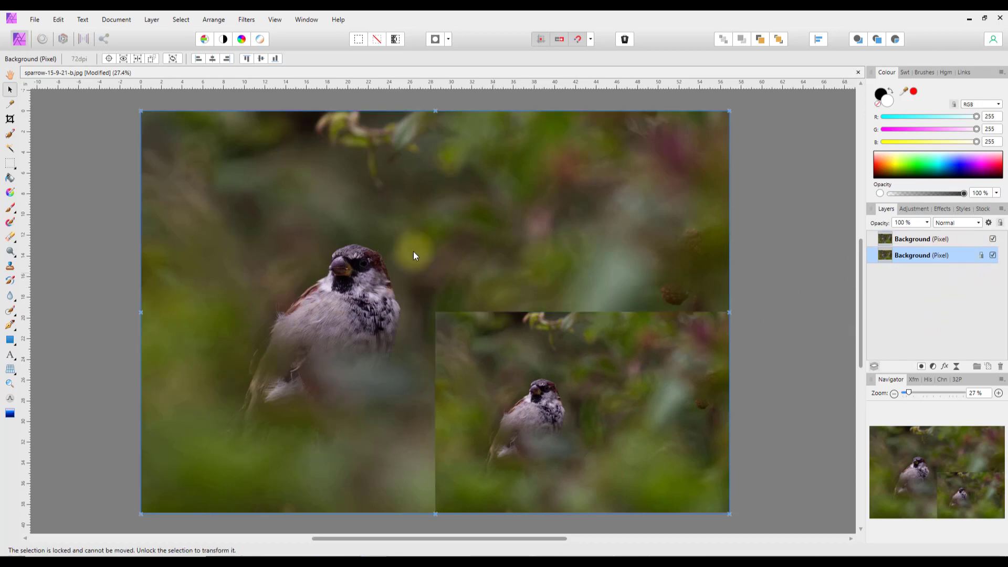
click(139, 109)
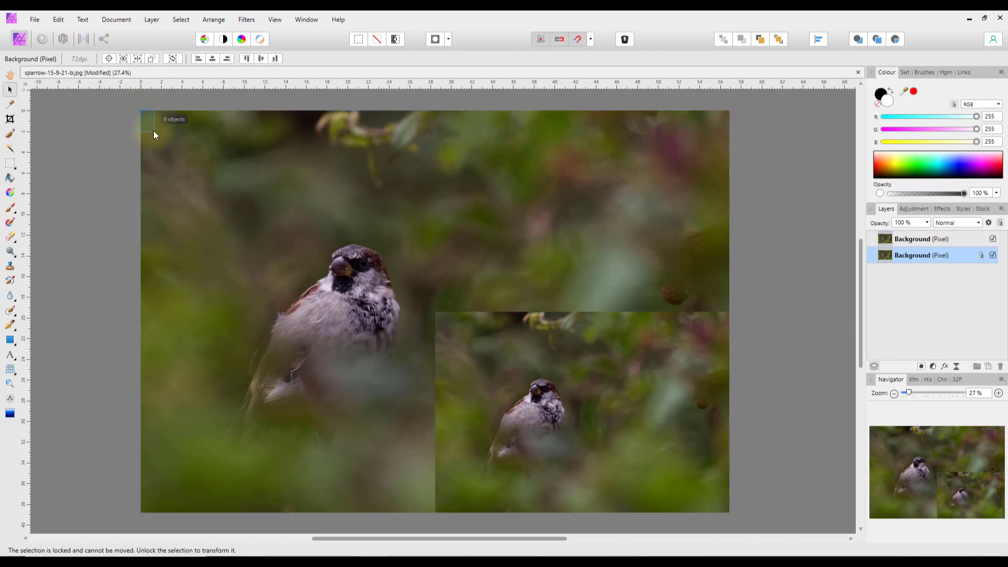
click(143, 119)
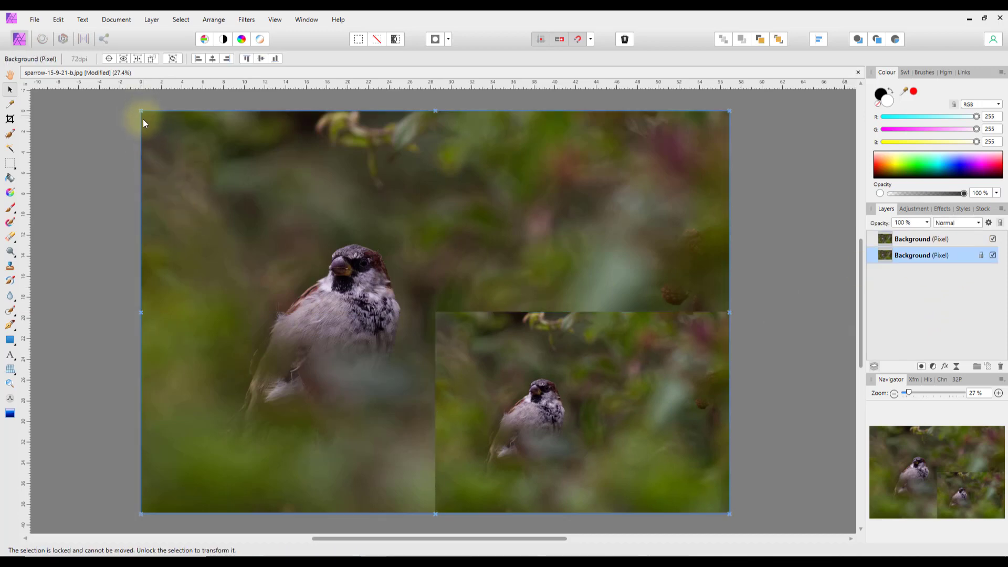
click(141, 125)
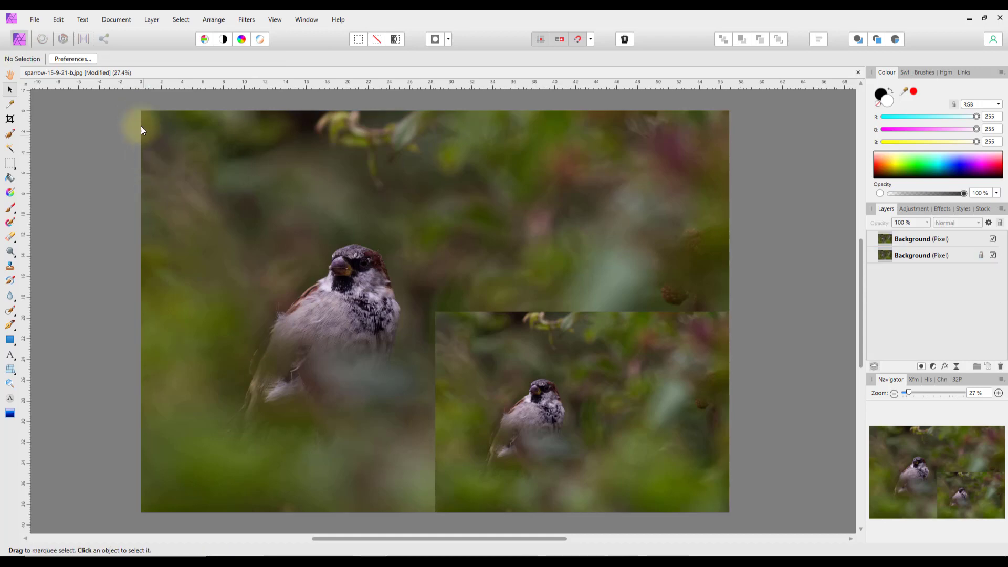
- Lock the shrunken top copy layer in place
click(918, 241)
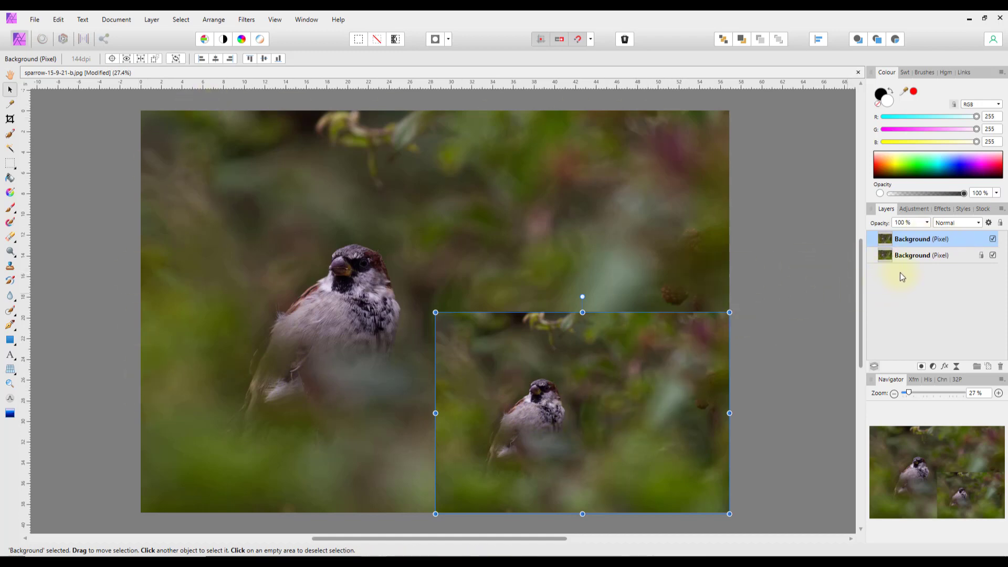
right_click(937, 240)
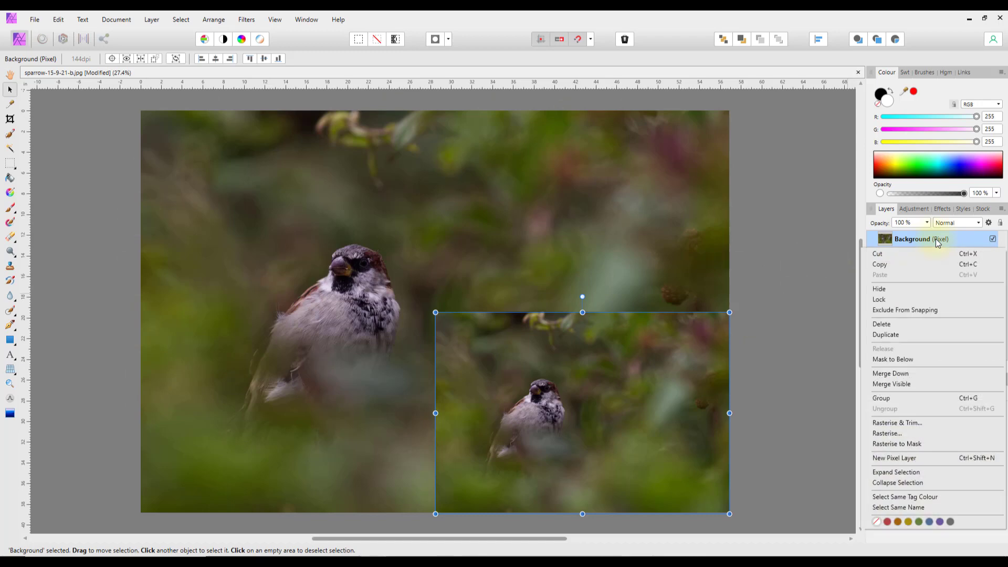
click(883, 300)
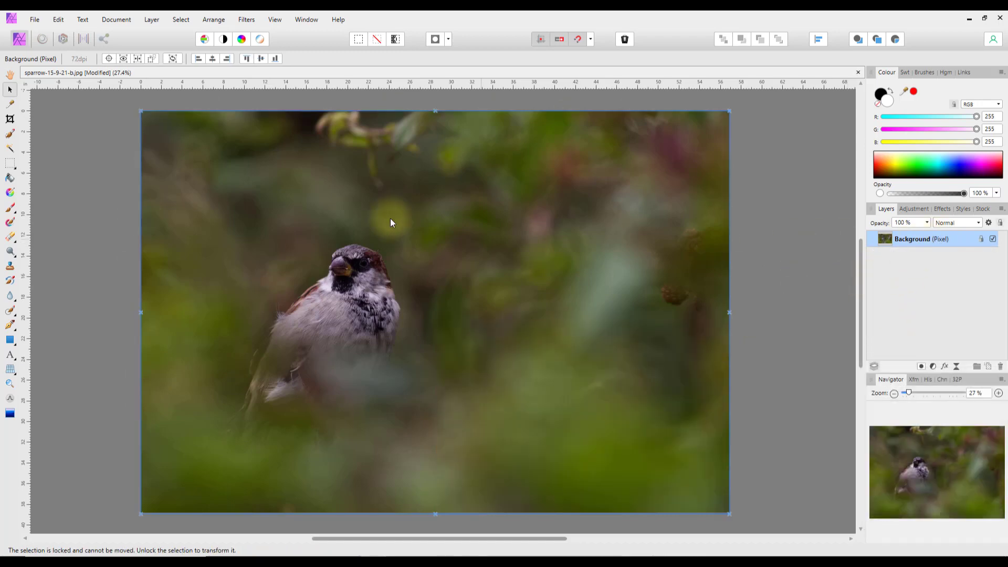
click(982, 239)
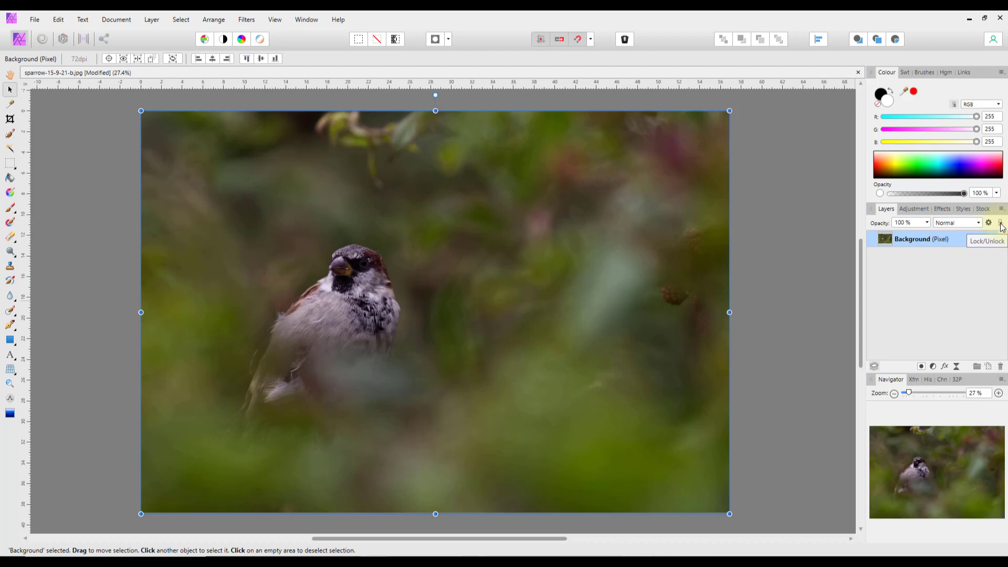
click(1000, 225)
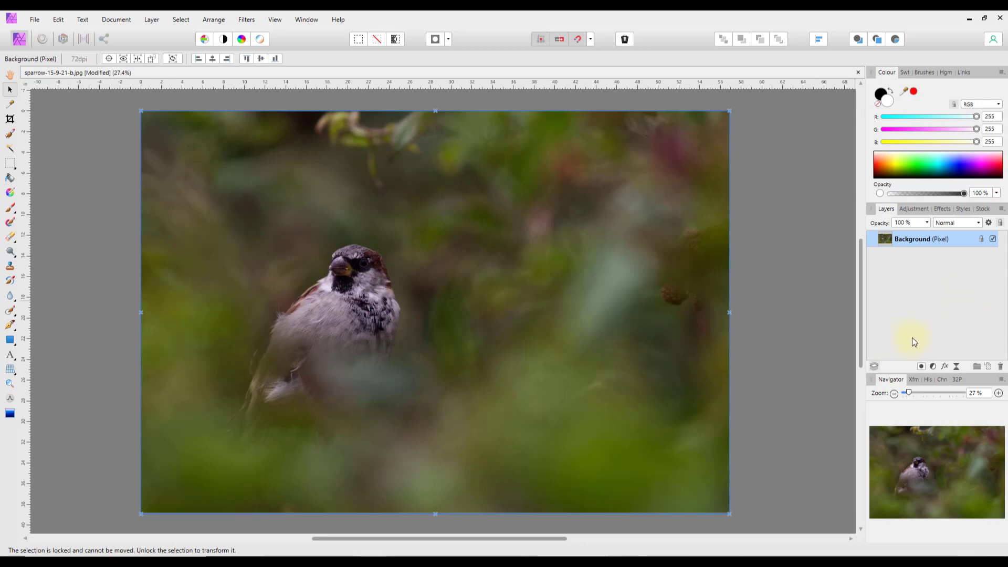
- Duplicate the Background layer again, nudge the copy slightly, and deselect it
right_click(903, 242)
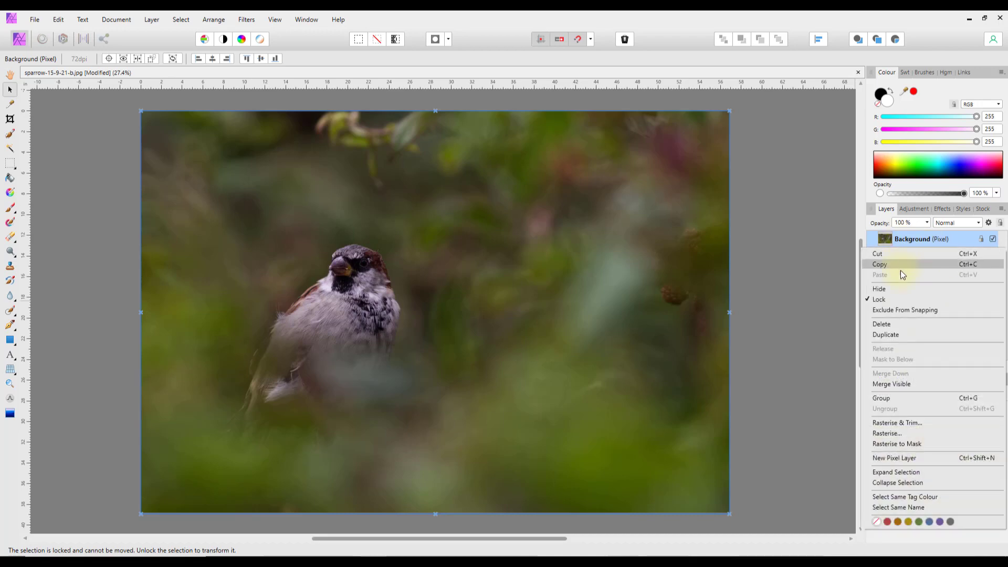
click(892, 336)
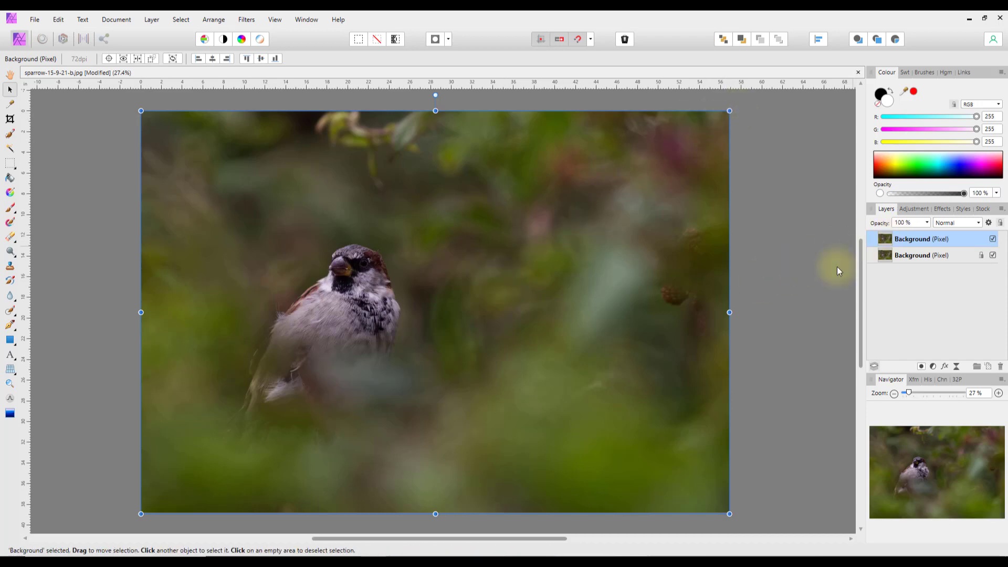
mouse_move(400, 335)
mouse_down()
mouse_move(427, 333)
mouse_move(457, 360)
mouse_move(536, 378)
mouse_move(381, 406)
mouse_move(369, 388)
mouse_move(401, 359)
mouse_move(392, 374)
mouse_move(399, 348)
mouse_up()
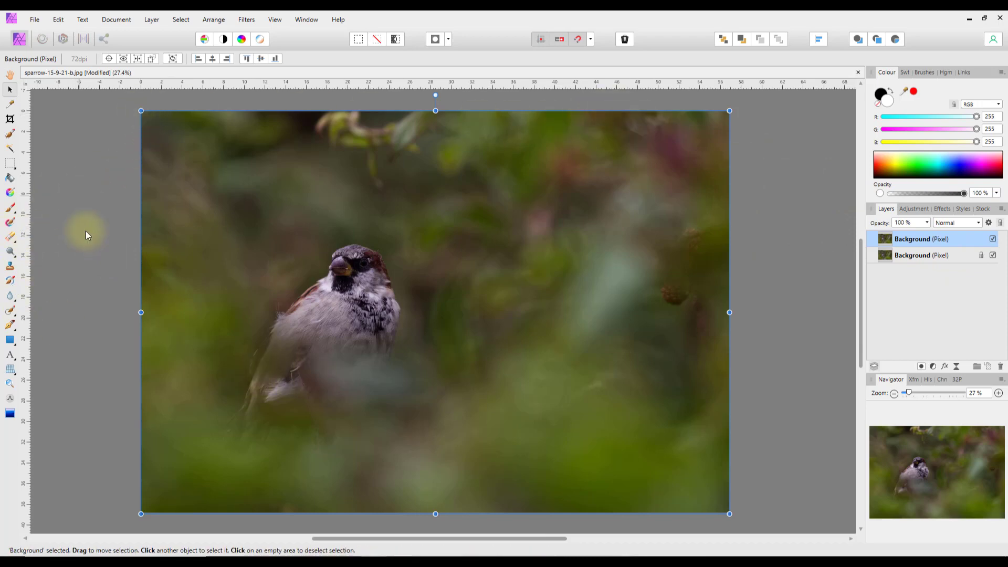
click(78, 217)
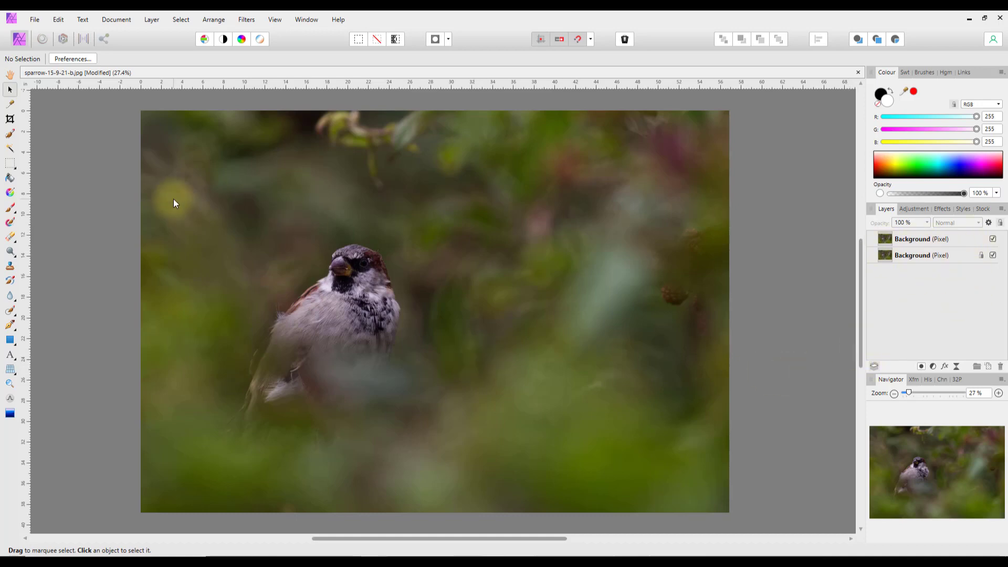
- Fill the top layer with a black-to-white linear gradient, white at upper right
click(11, 195)
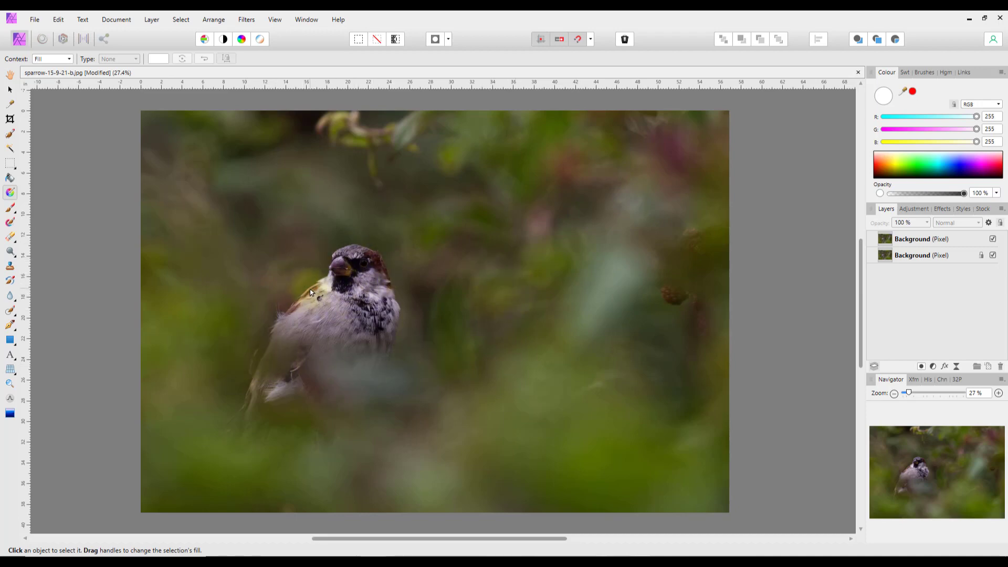
click(581, 279)
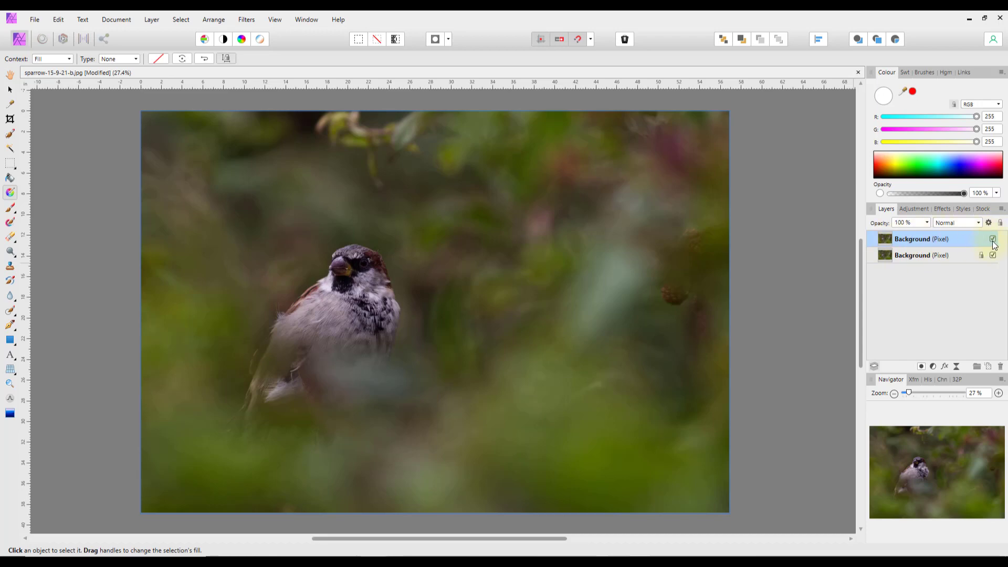
drag(264, 150, 614, 412)
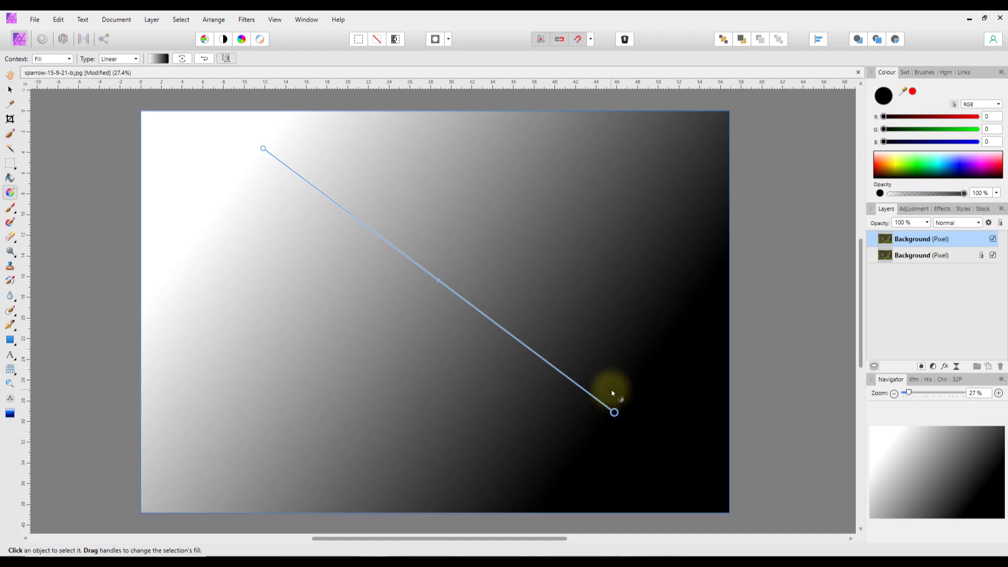
drag(618, 210, 291, 423)
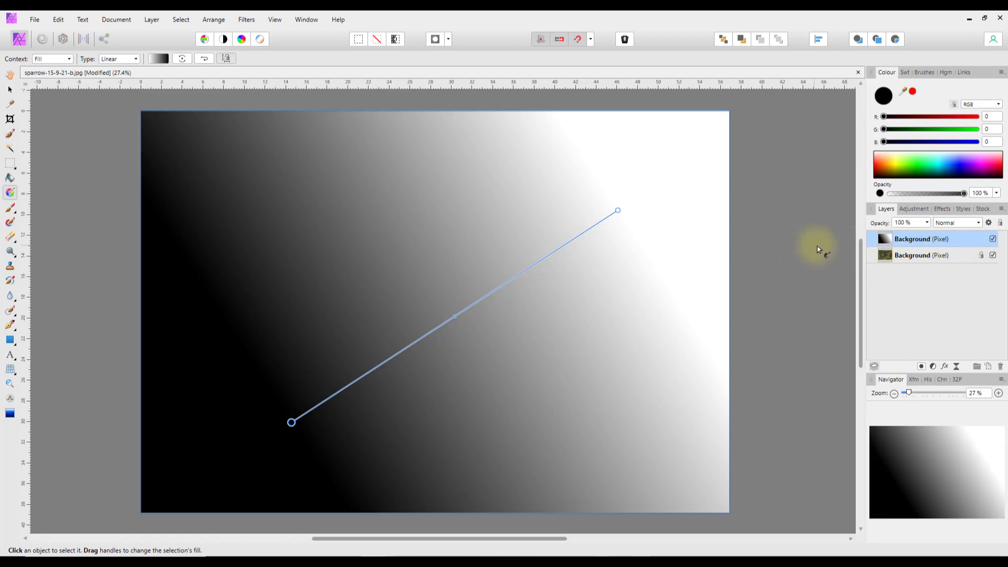
- Delete the gradient layer and make a fresh duplicate of the photo layer
right_click(898, 237)
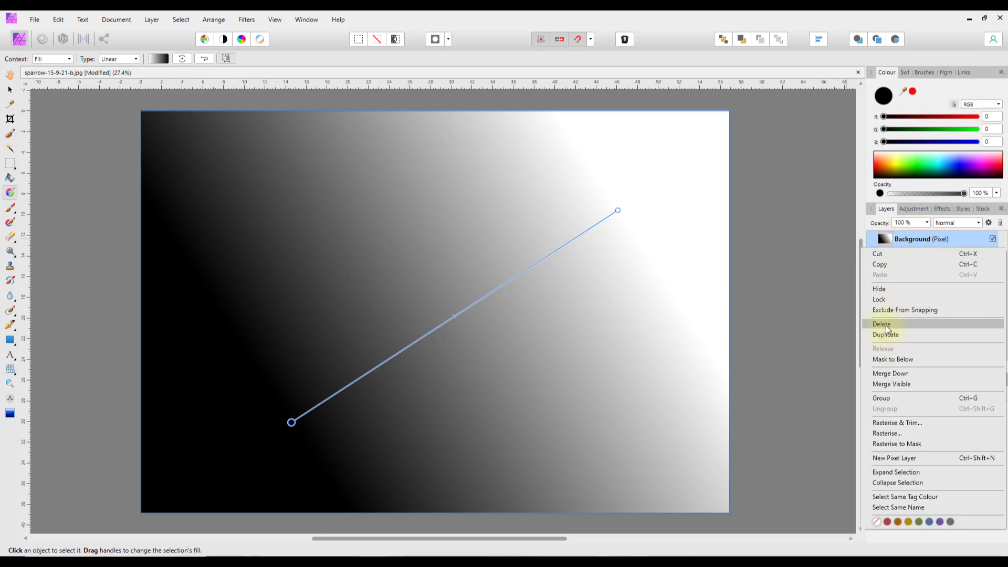
click(886, 325)
right_click(900, 239)
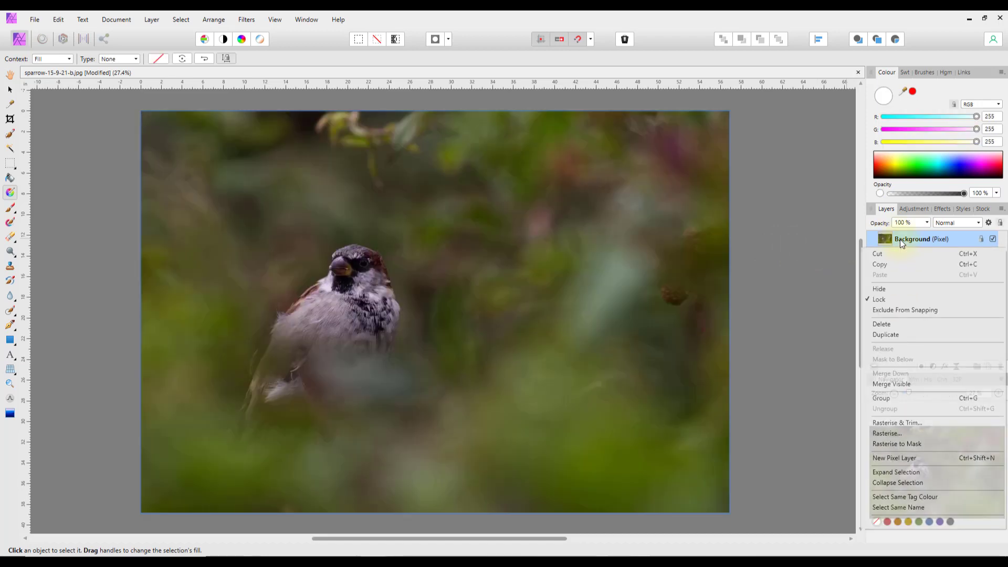
click(891, 331)
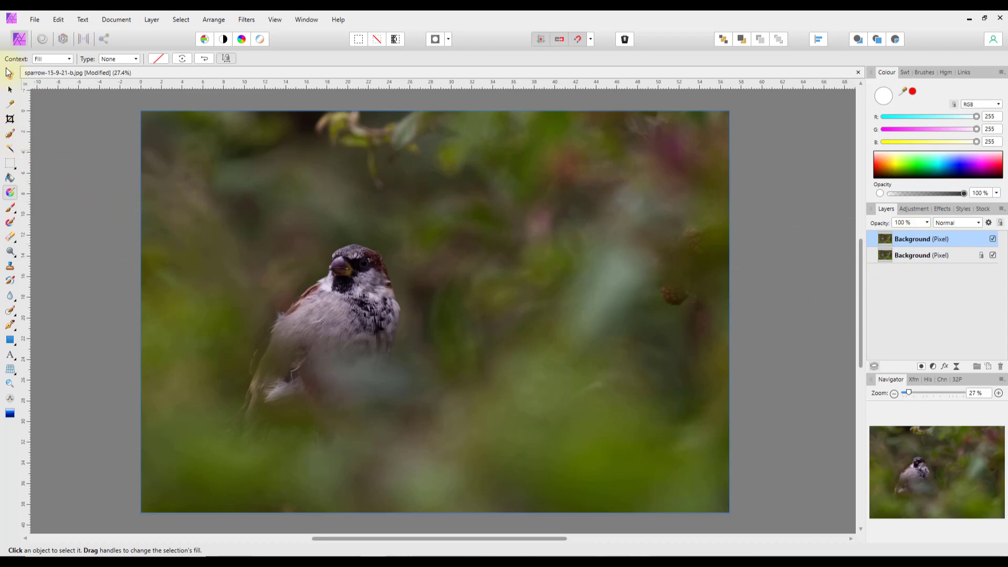
- Pick the Colour Picker Tool and keep its sampling radius at Point (1x1)
click(10, 105)
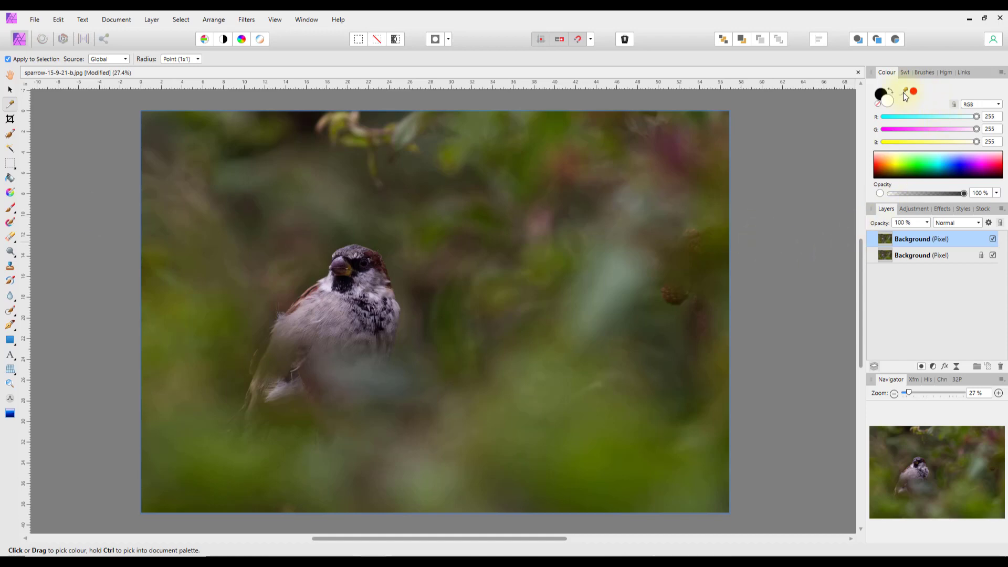
drag(907, 97, 77, 327)
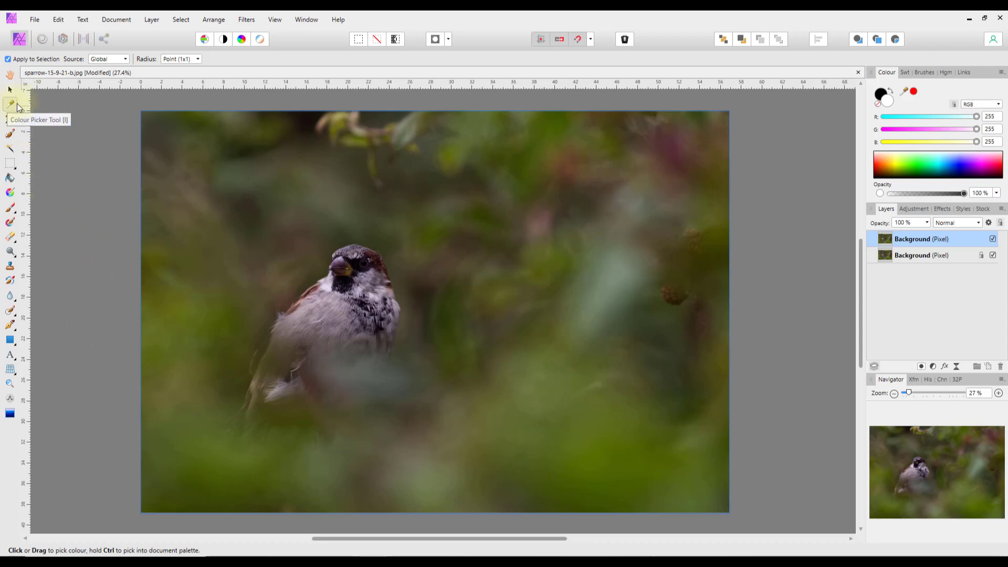
click(198, 60)
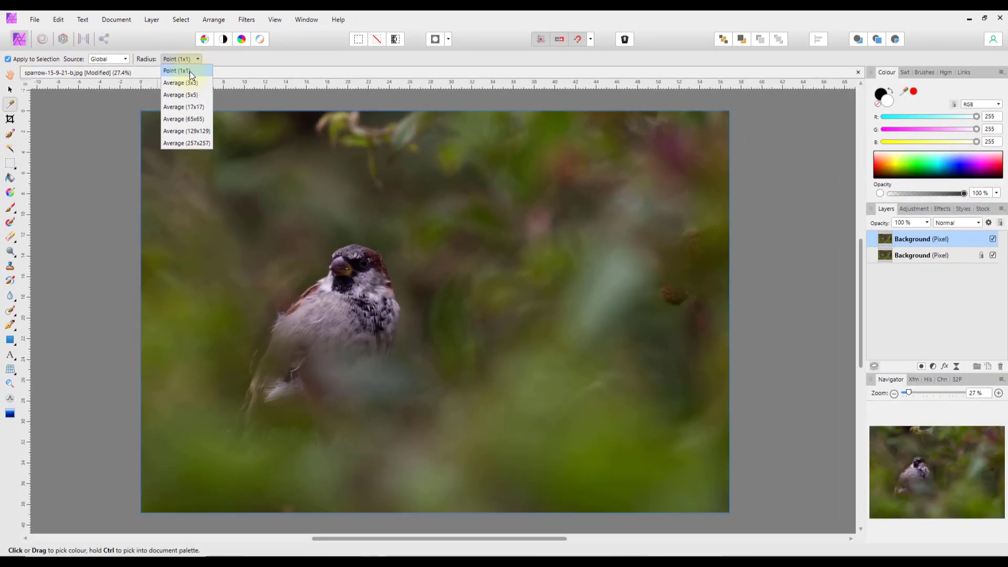
click(232, 64)
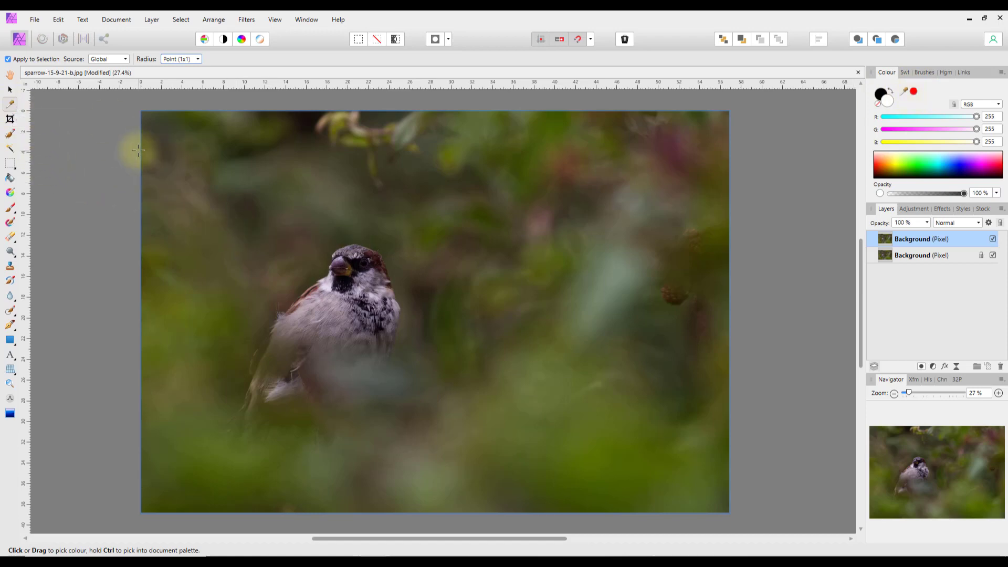
- Sample several photo colours, finishing on the foliage olive green R 89 G 108 B 1
click(200, 312)
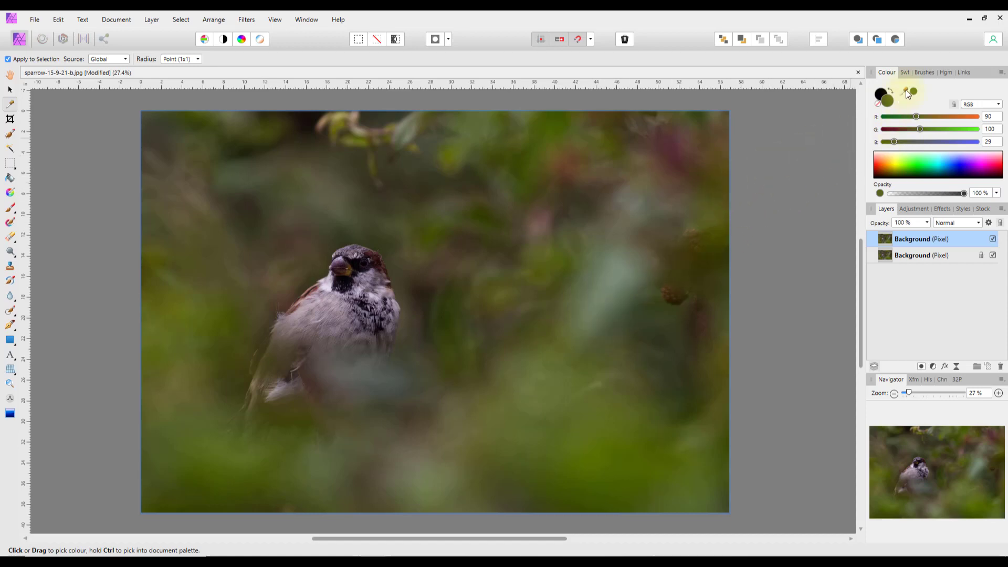
drag(905, 90, 204, 459)
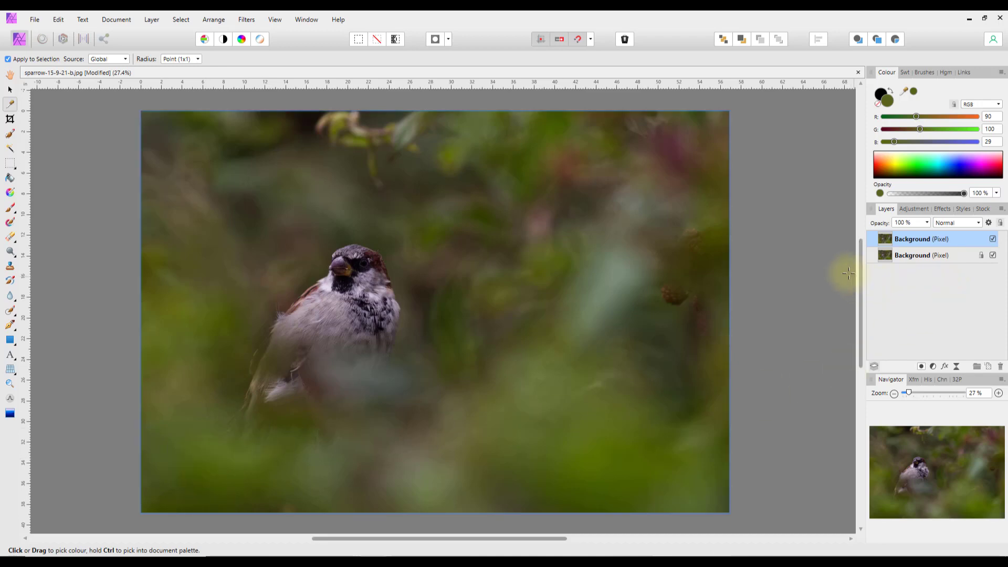
click(915, 92)
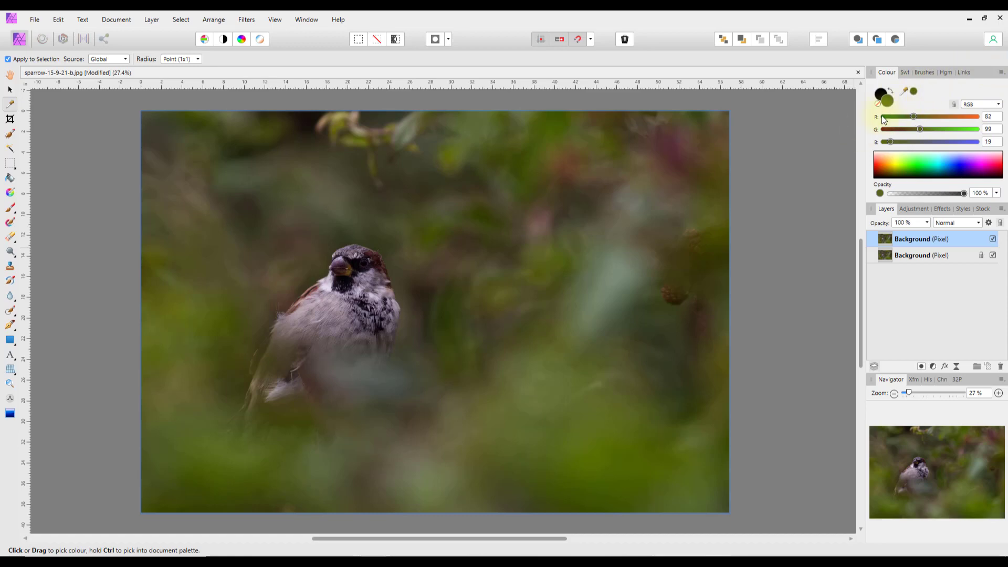
drag(909, 95, 326, 314)
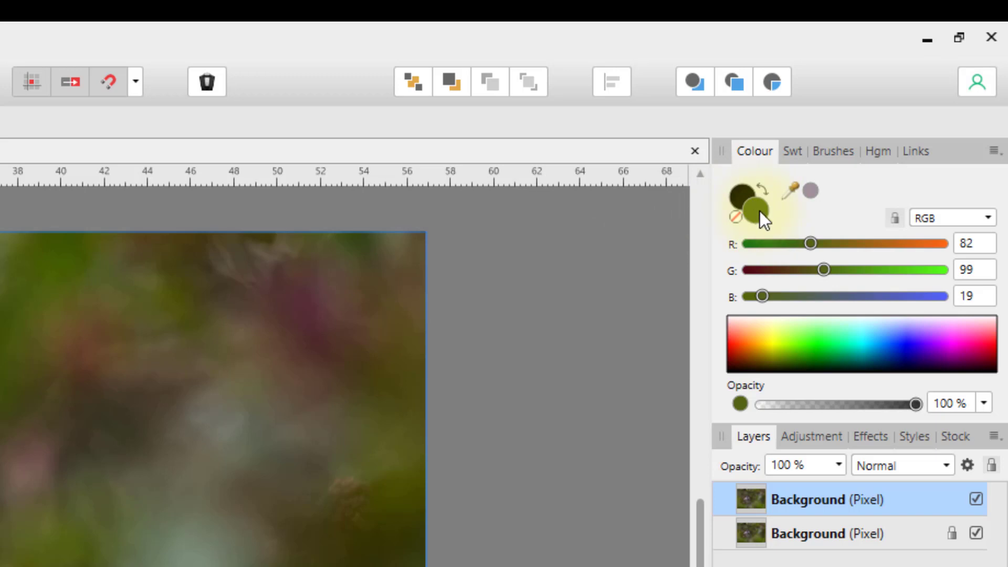
click(811, 190)
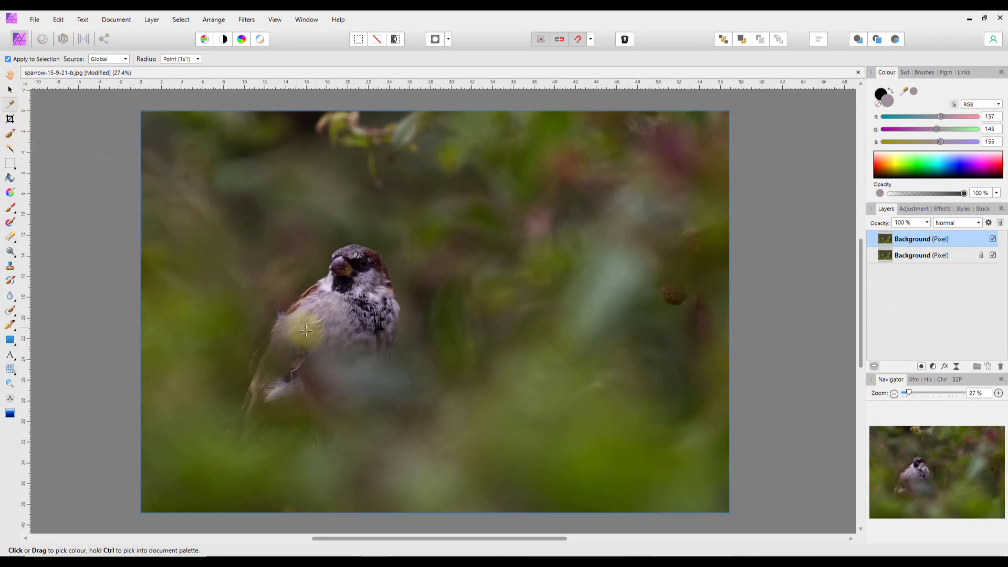
click(596, 450)
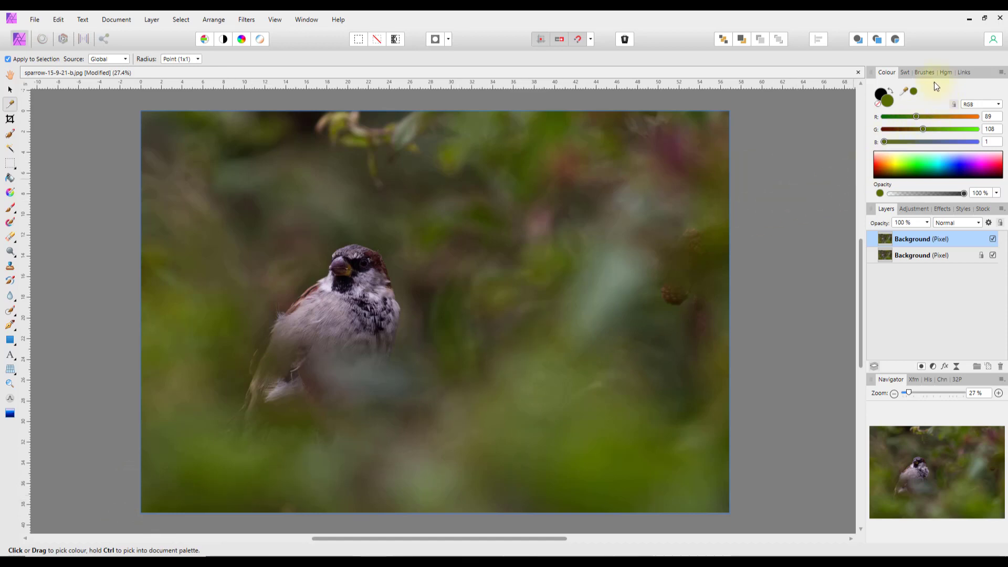
- View the Swatches, return to the Colour sliders, and hide the bottom Background layer
click(906, 72)
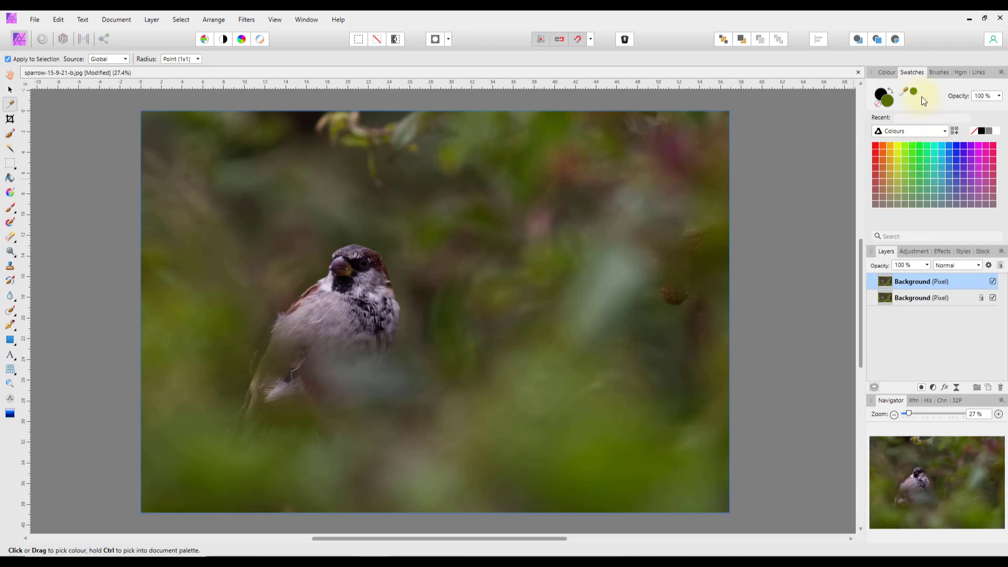
click(890, 73)
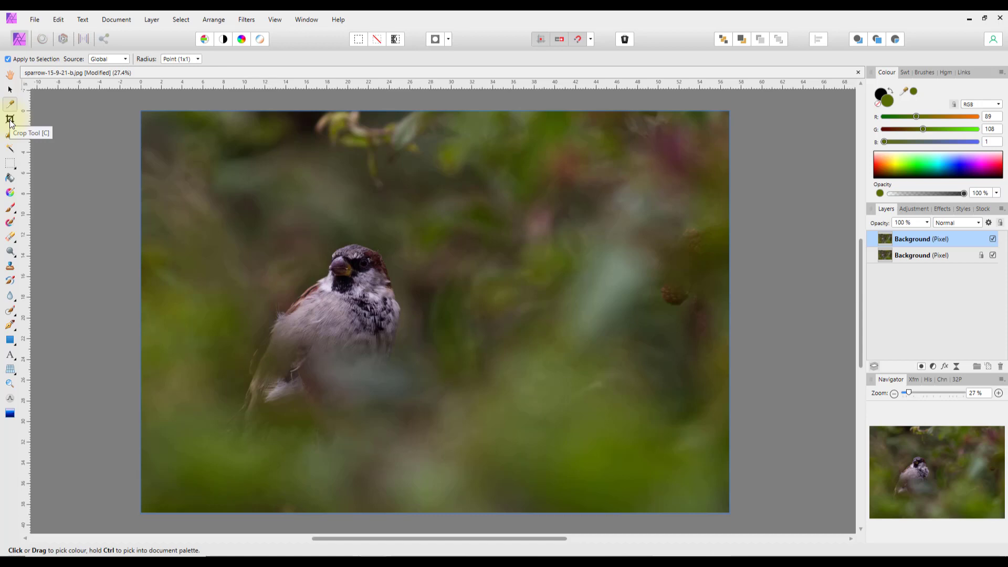
click(994, 256)
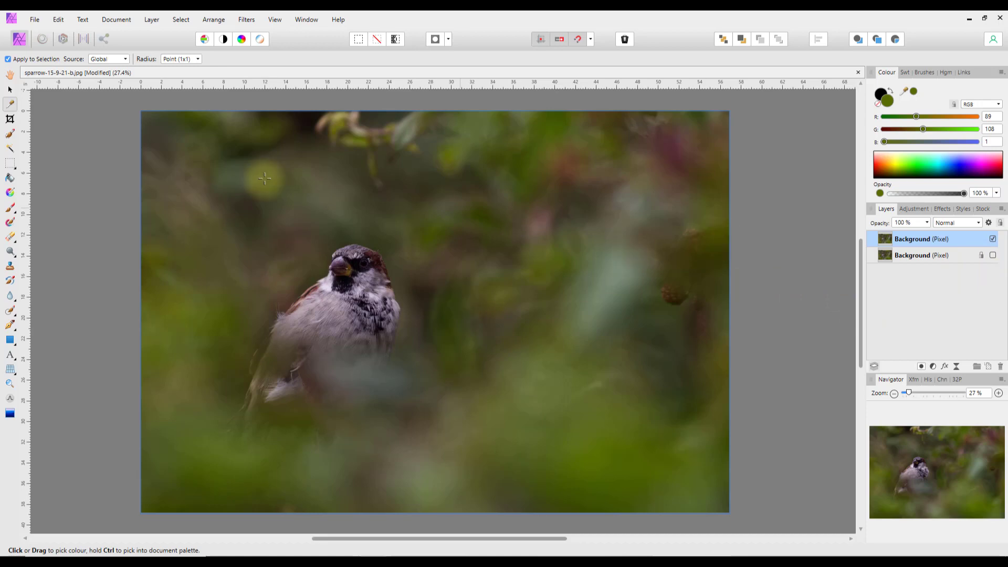
- With the Crop tool, try None, Golden Spiral and Diagonals overlays, ending on Thirds Grid
click(9, 120)
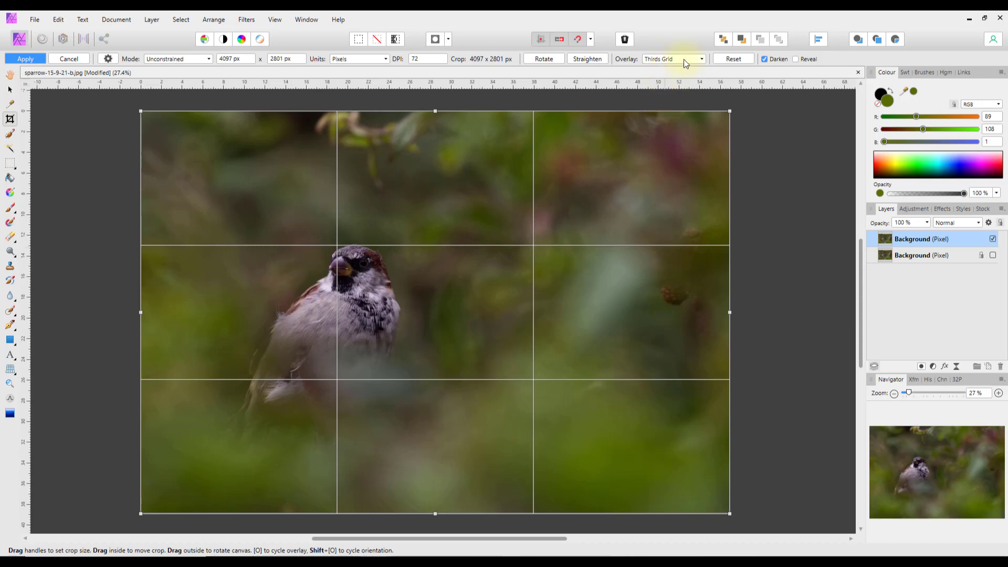
click(703, 58)
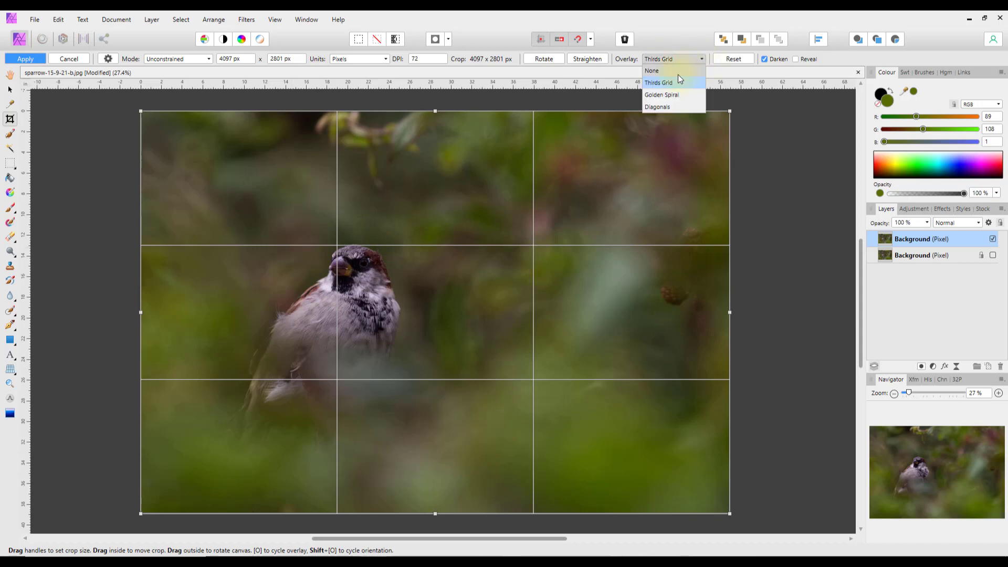
click(660, 72)
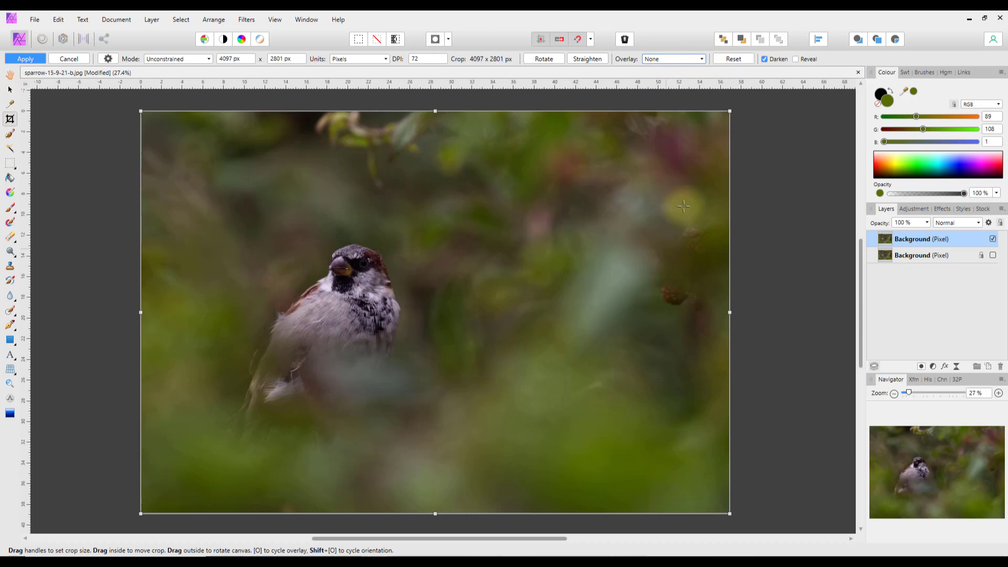
click(701, 60)
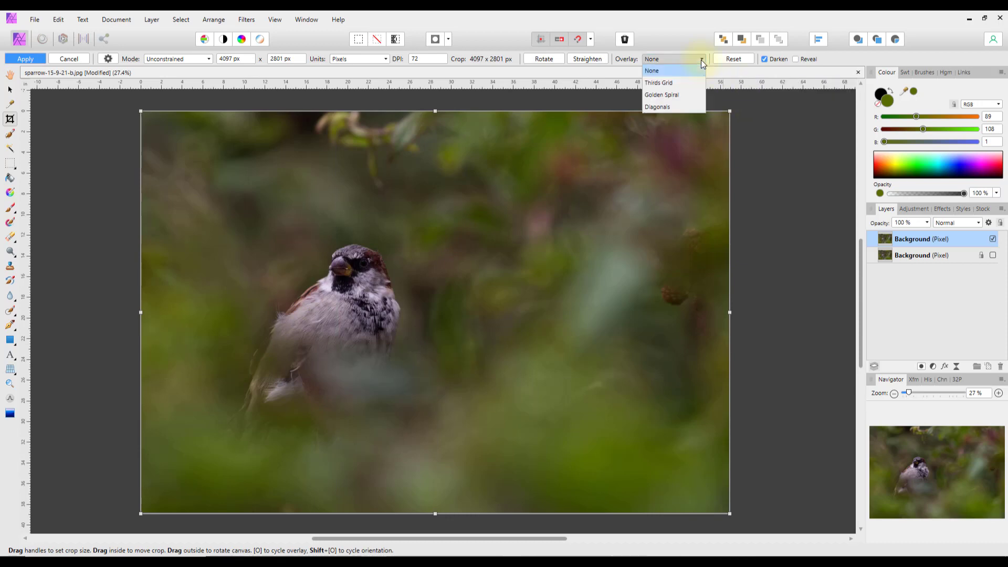
click(664, 96)
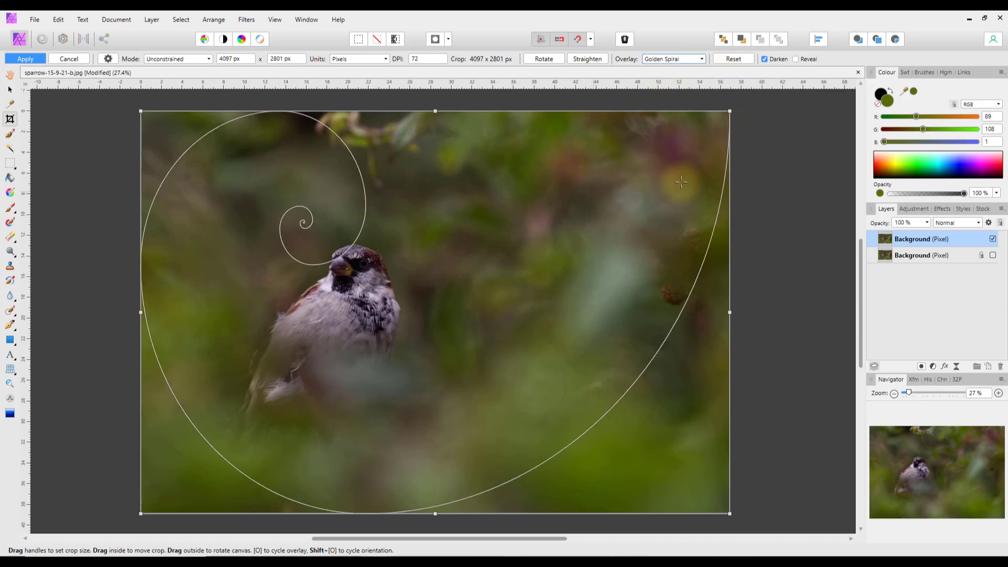
click(702, 61)
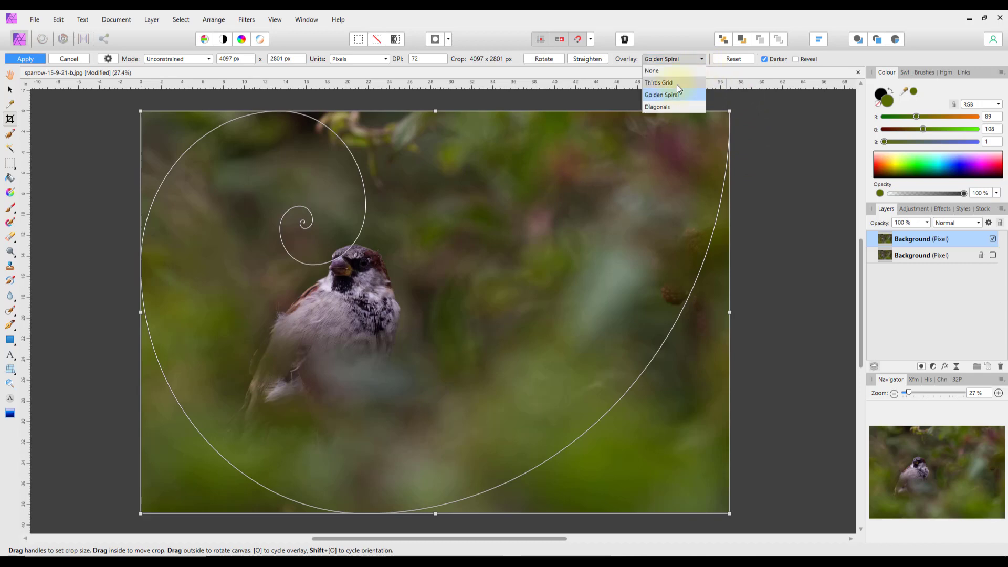
click(664, 109)
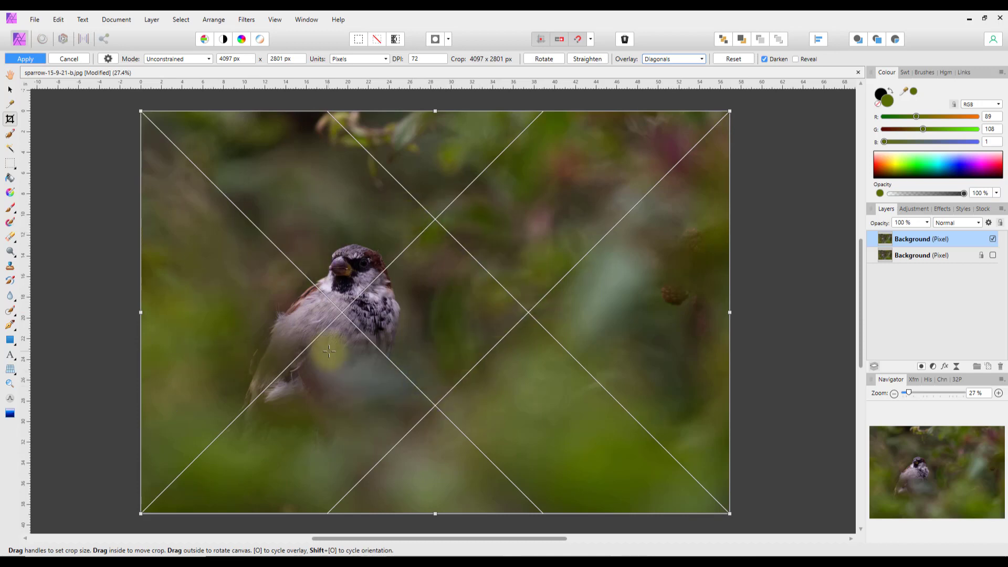
click(701, 59)
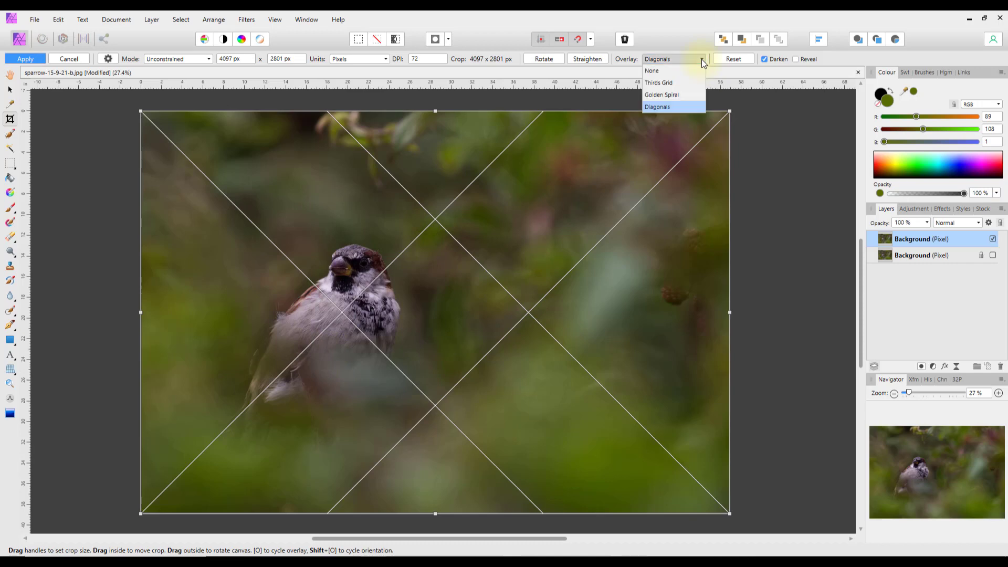
click(664, 83)
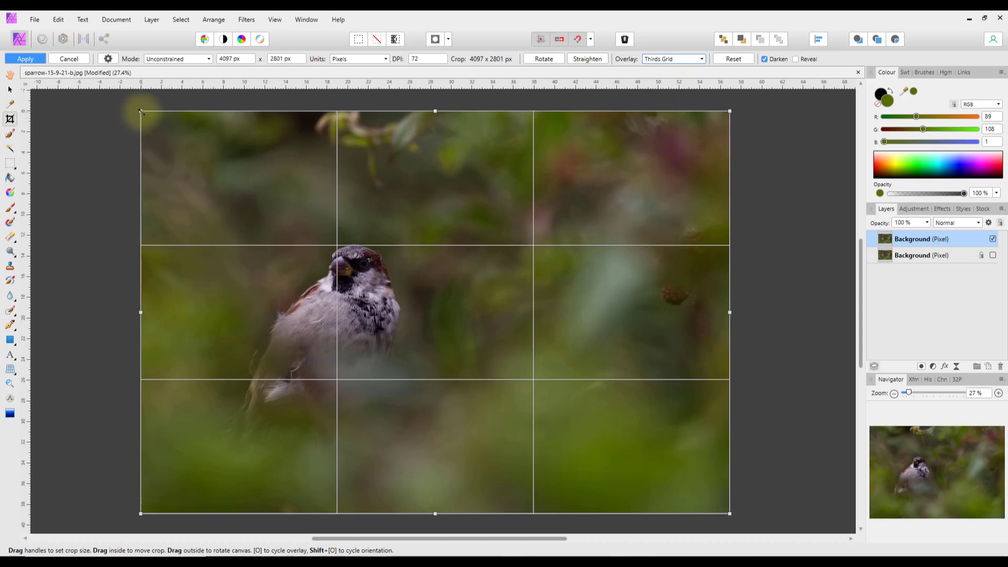
- Trim the top and left edges to a 3808 × 2604 px crop and apply it
drag(140, 111, 169, 141)
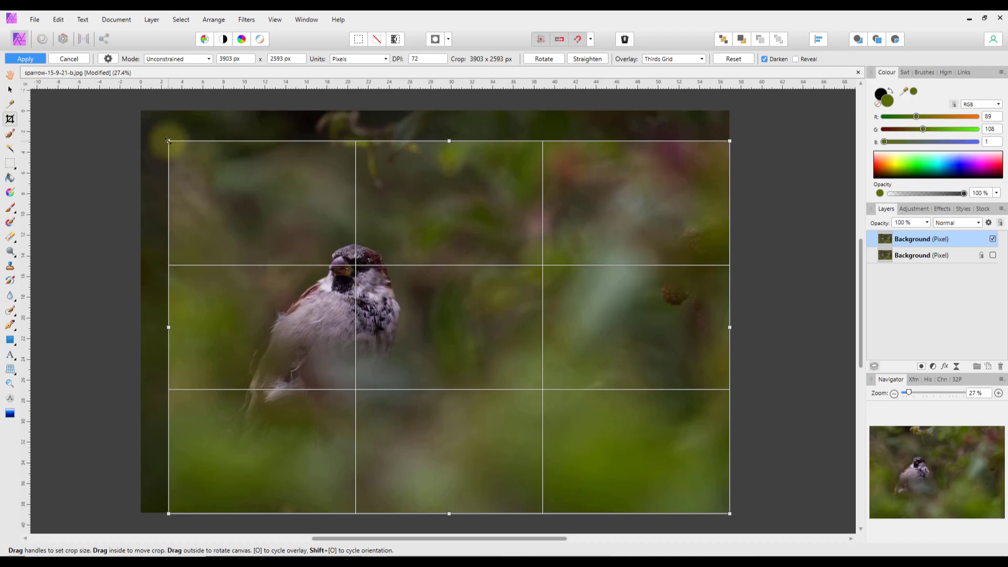
drag(169, 140, 182, 139)
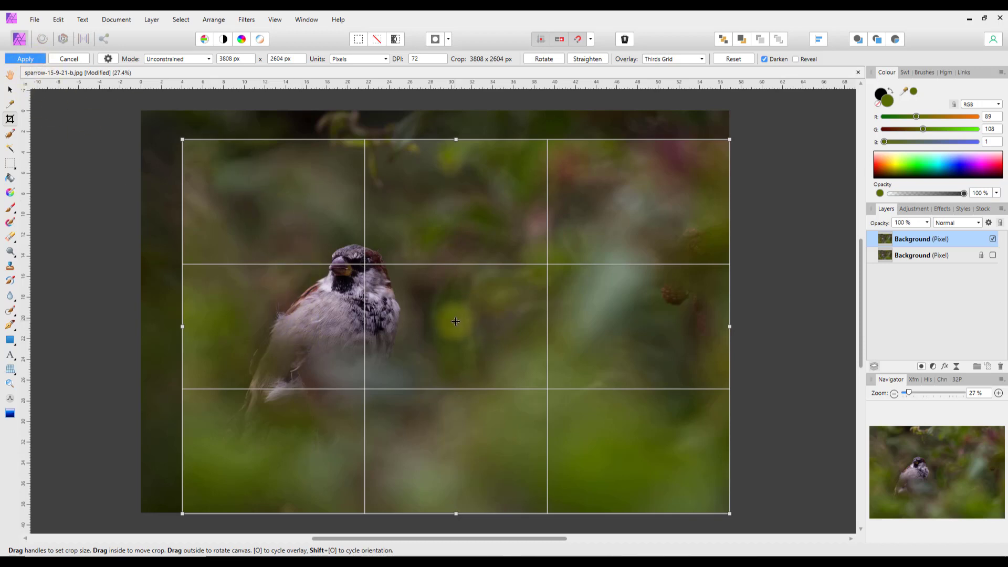
key(Return)
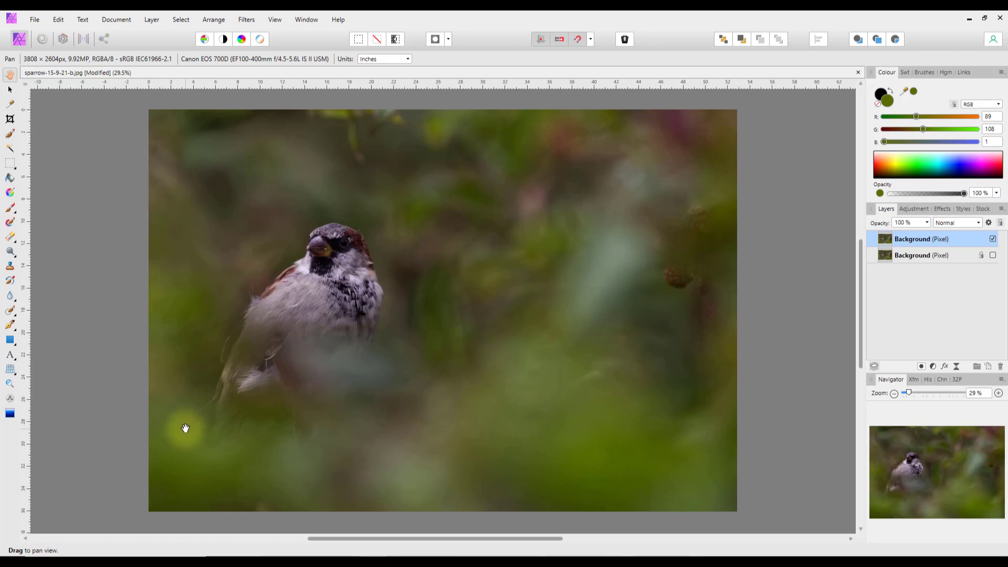
- Undo the crop to restore the full 4097 × 2801 px photo and reselect the Crop tool
key(ctrl+z)
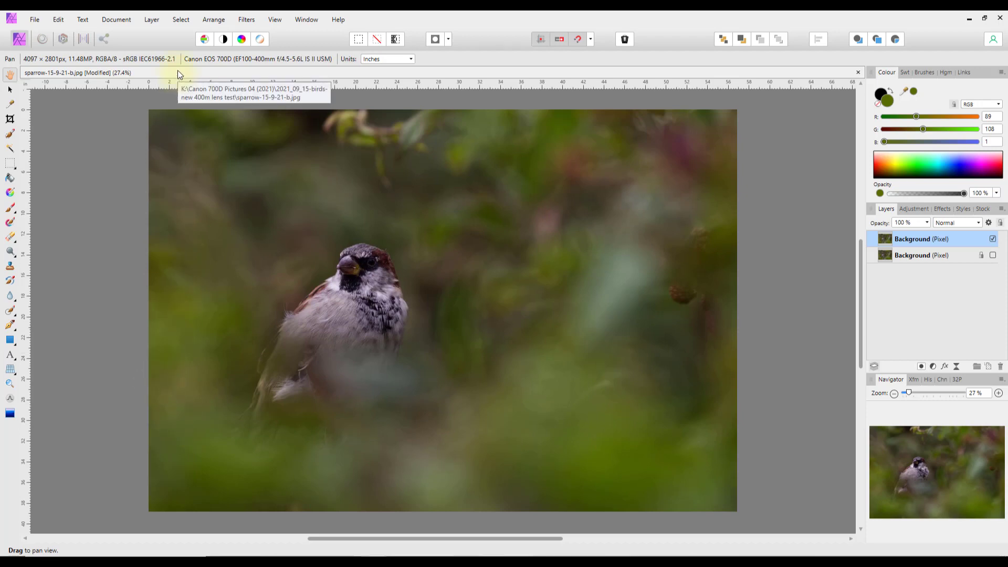
click(115, 21)
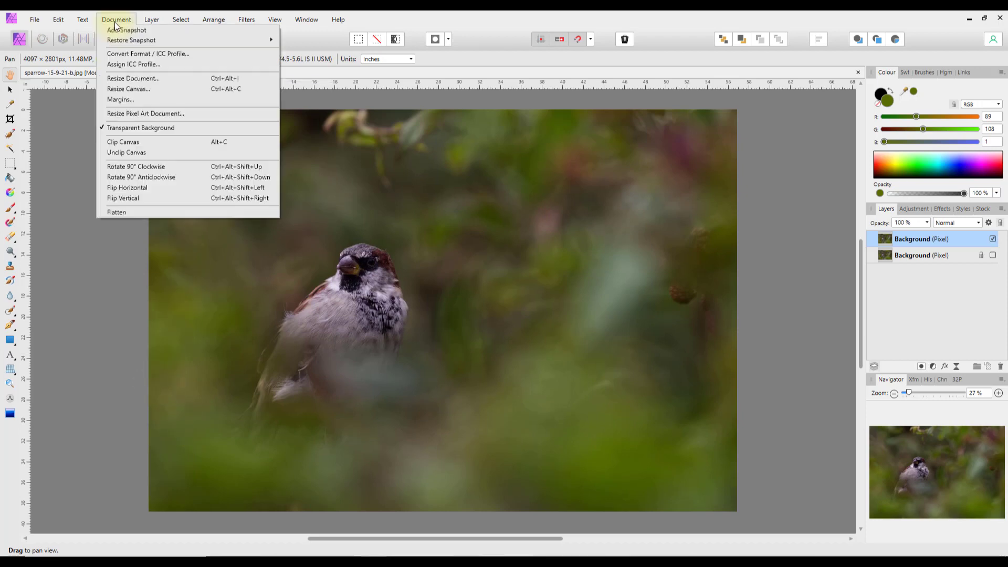
mouse_move(59, 23)
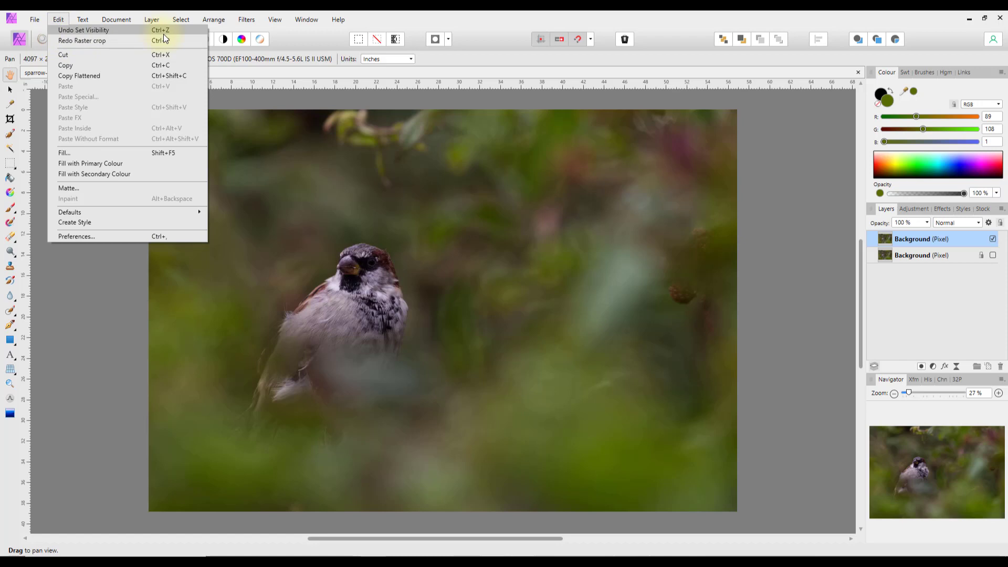
click(77, 276)
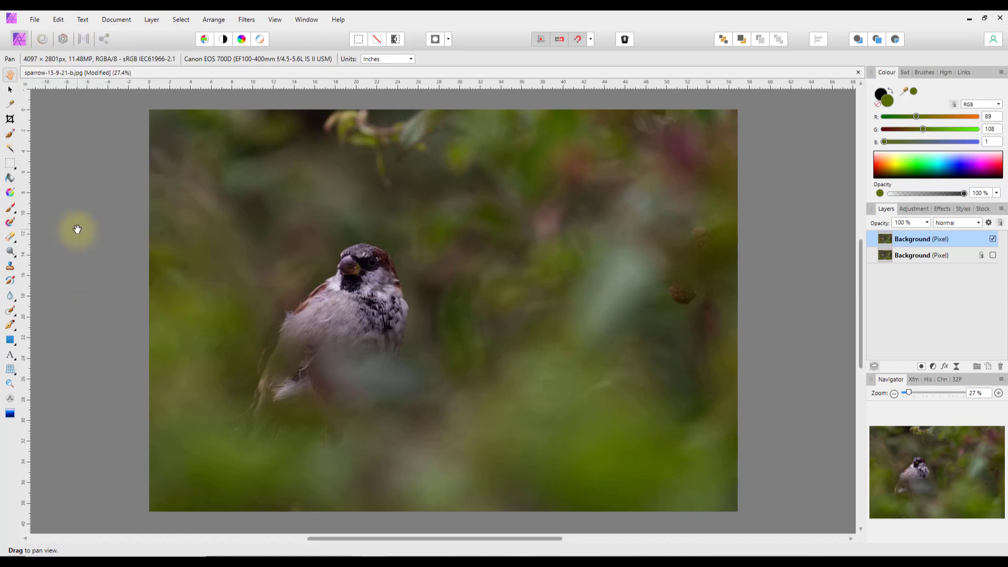
click(10, 118)
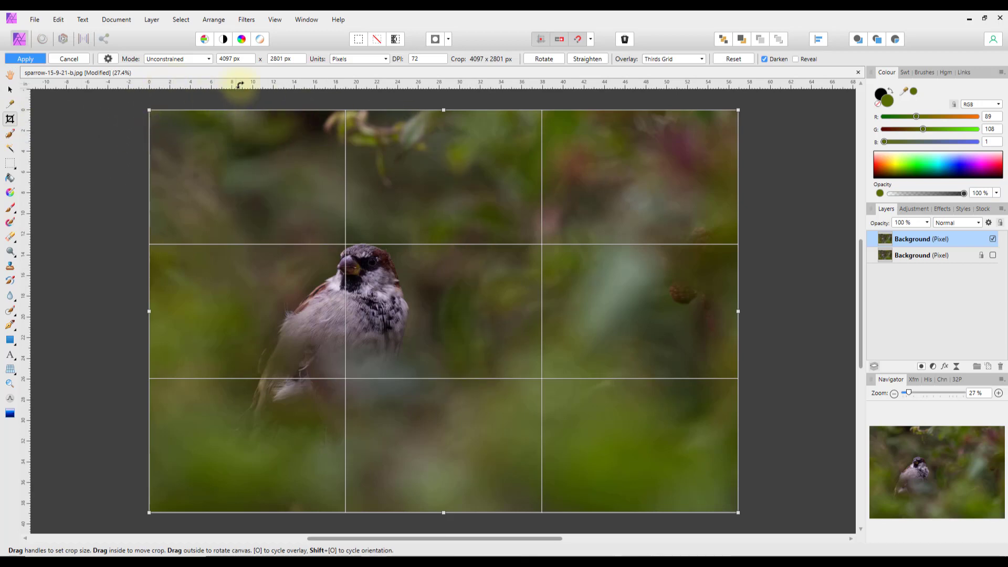
- Leave the crop mode Unconstrained and switch to the Selection Brush Tool
click(210, 59)
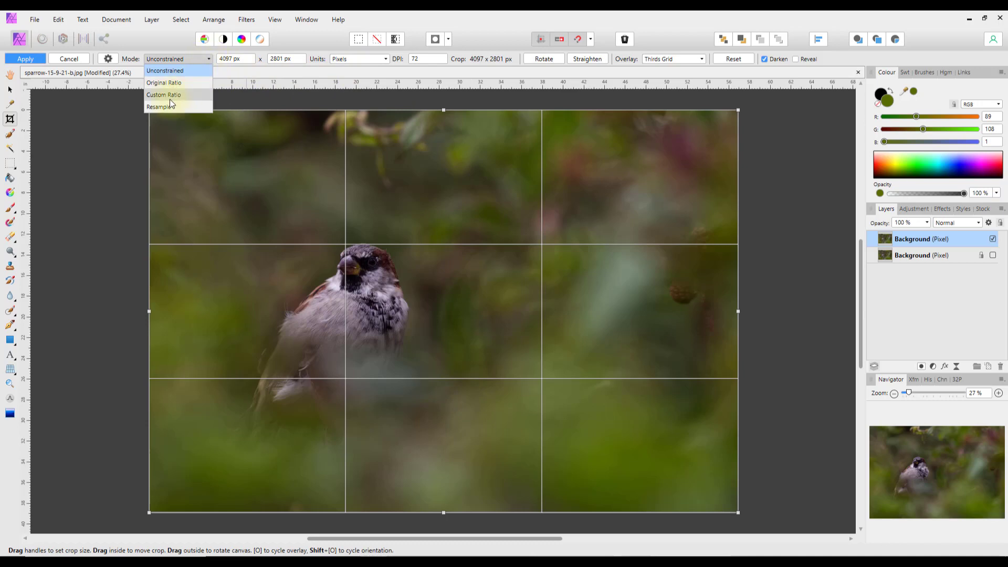
click(256, 69)
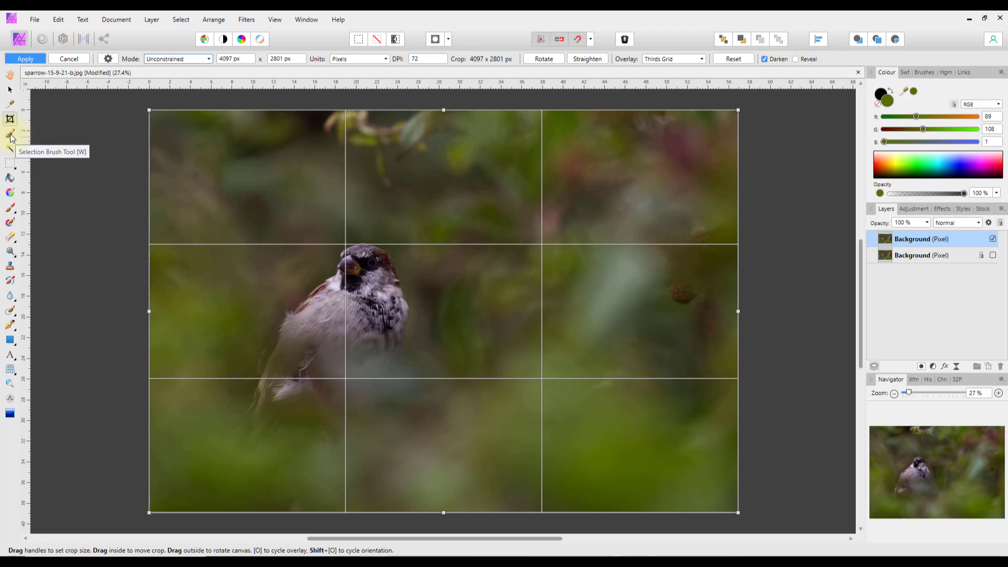
click(11, 136)
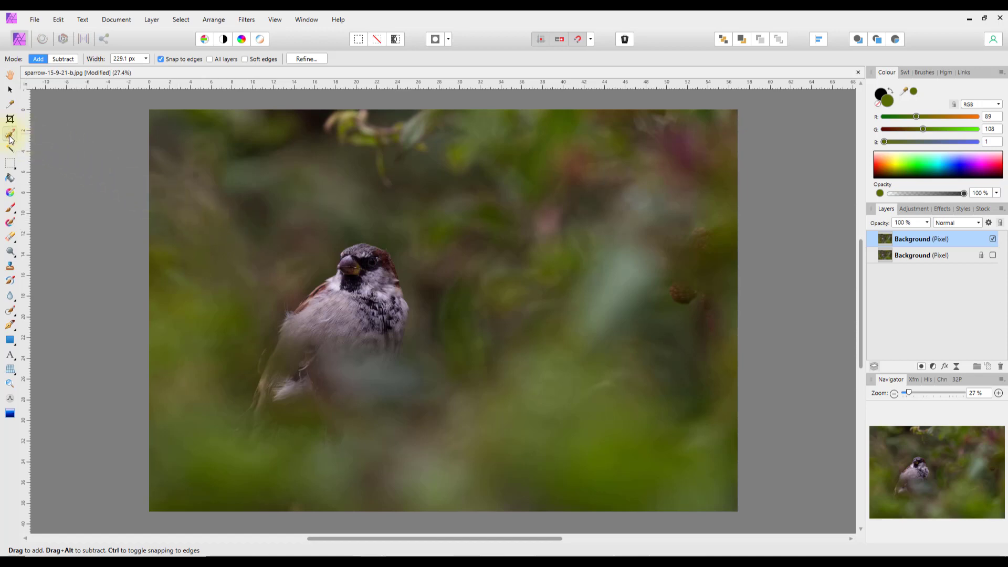
click(15, 214)
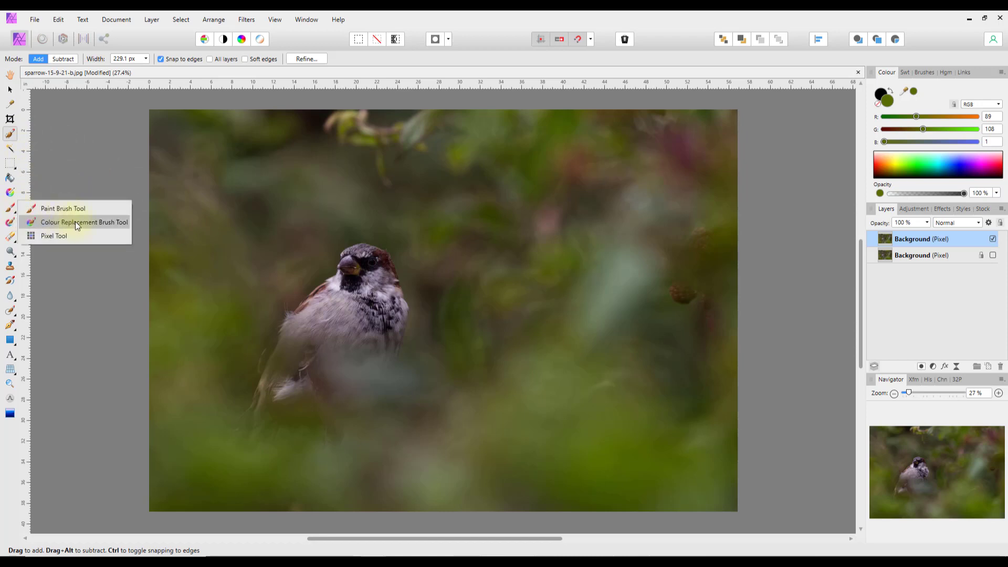
click(36, 172)
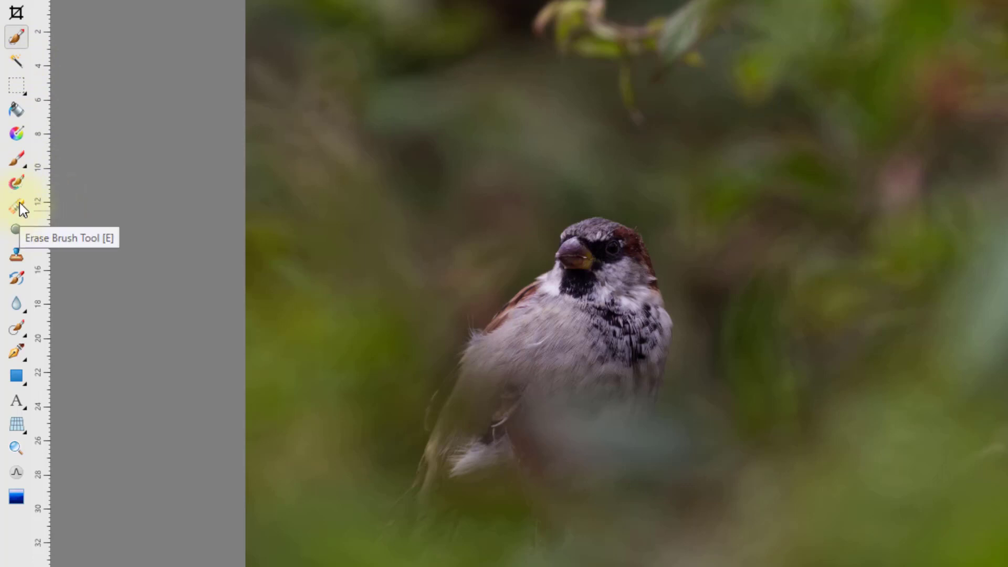
- Look through the Erase and Dodge tool variants, leaving the Dodge tool selected
click(25, 215)
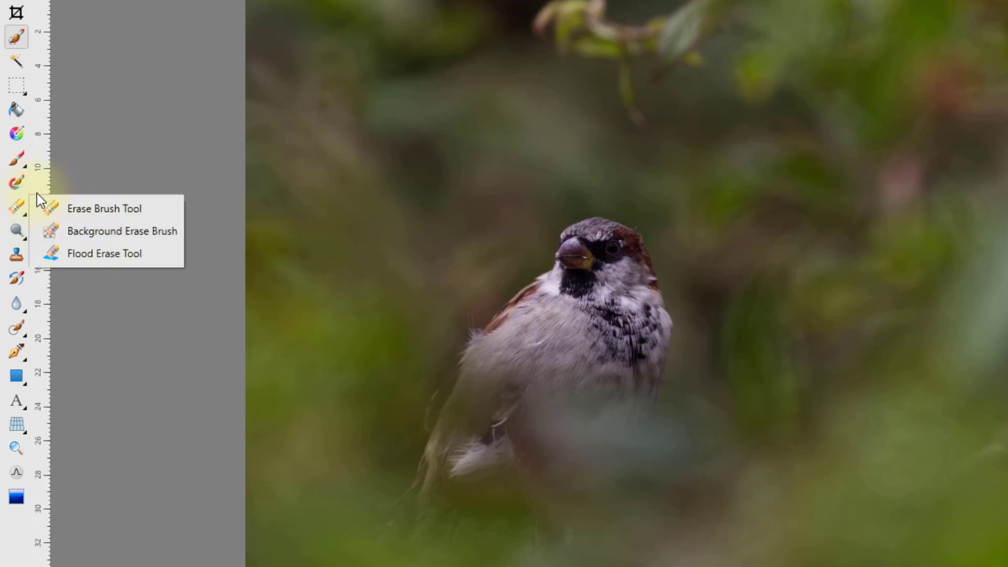
click(77, 168)
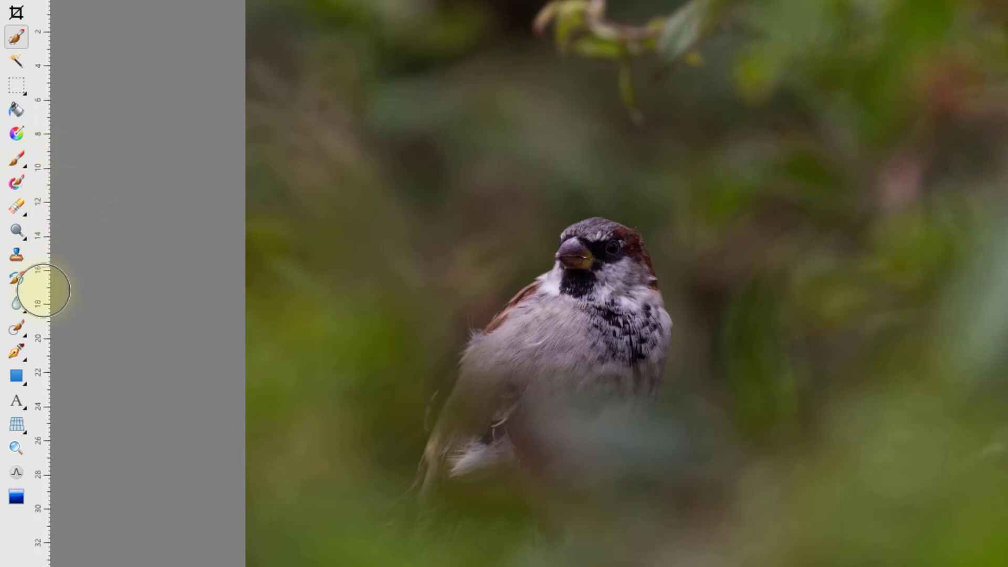
click(27, 239)
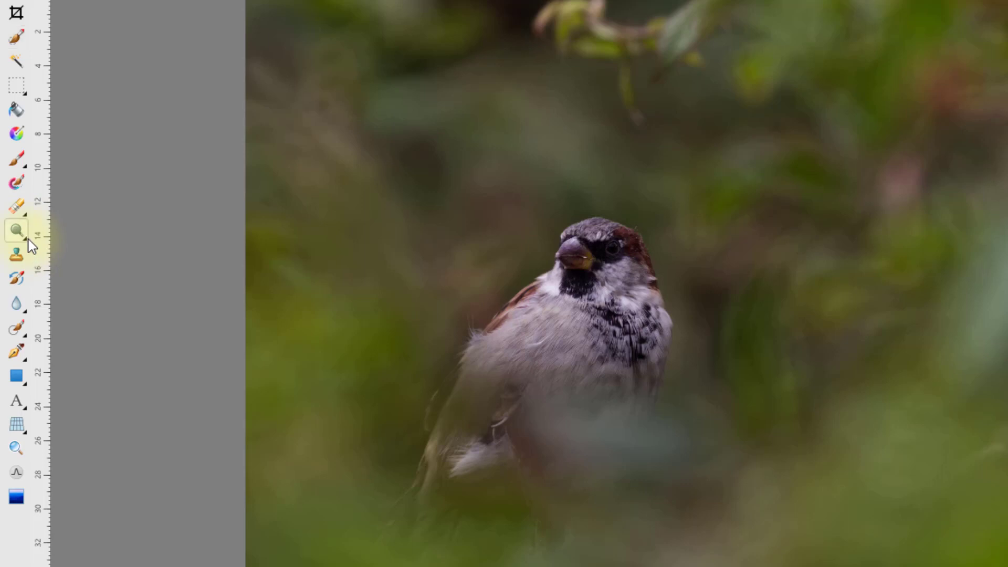
click(30, 239)
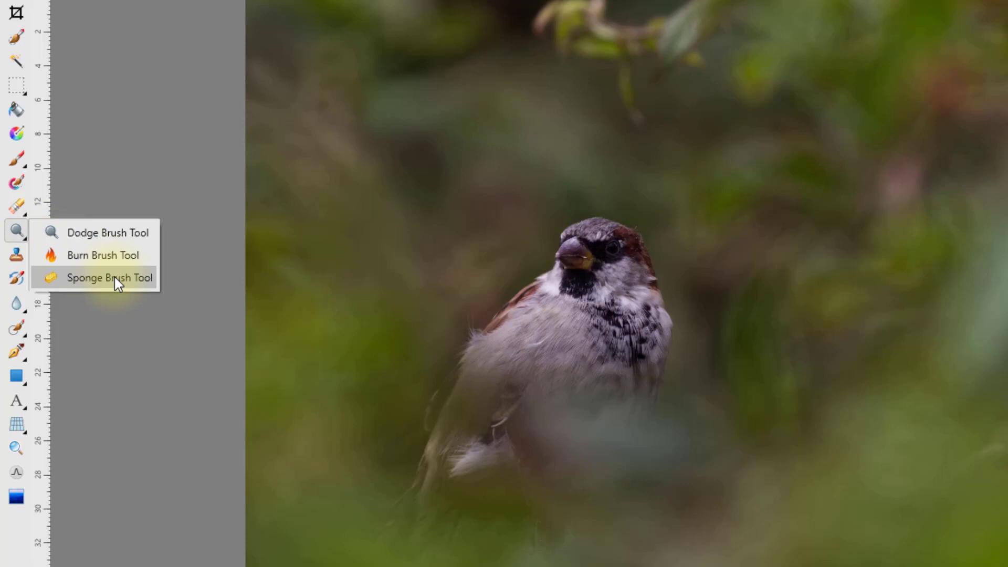
click(97, 347)
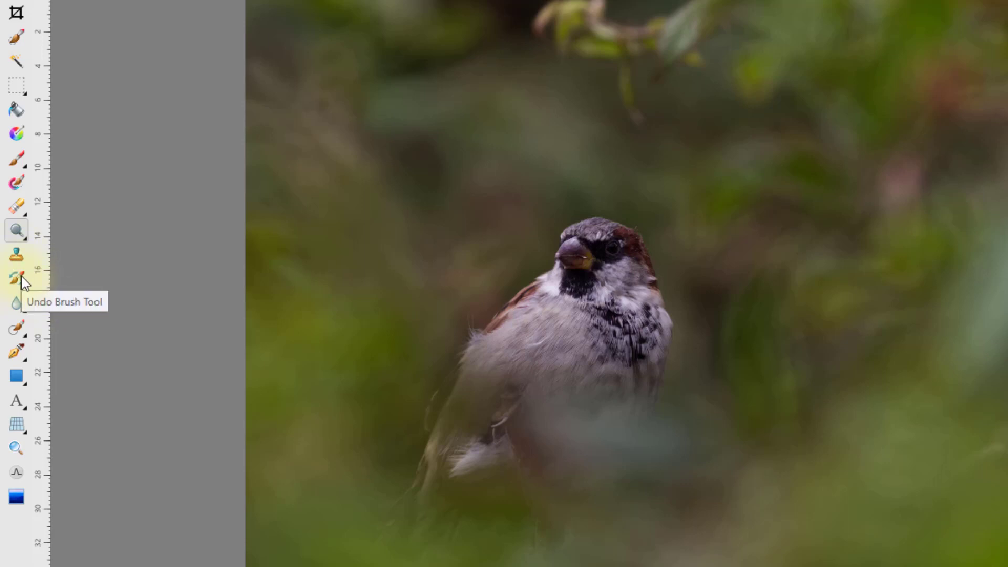
- Check the Blur variants, then pick the Inpainting Brush from the Healing flyout
click(25, 311)
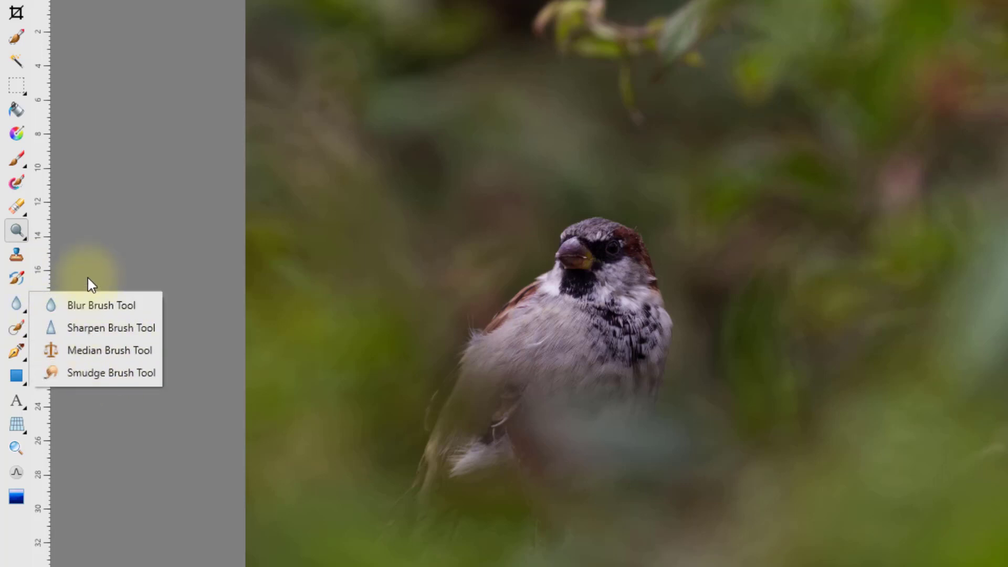
click(96, 435)
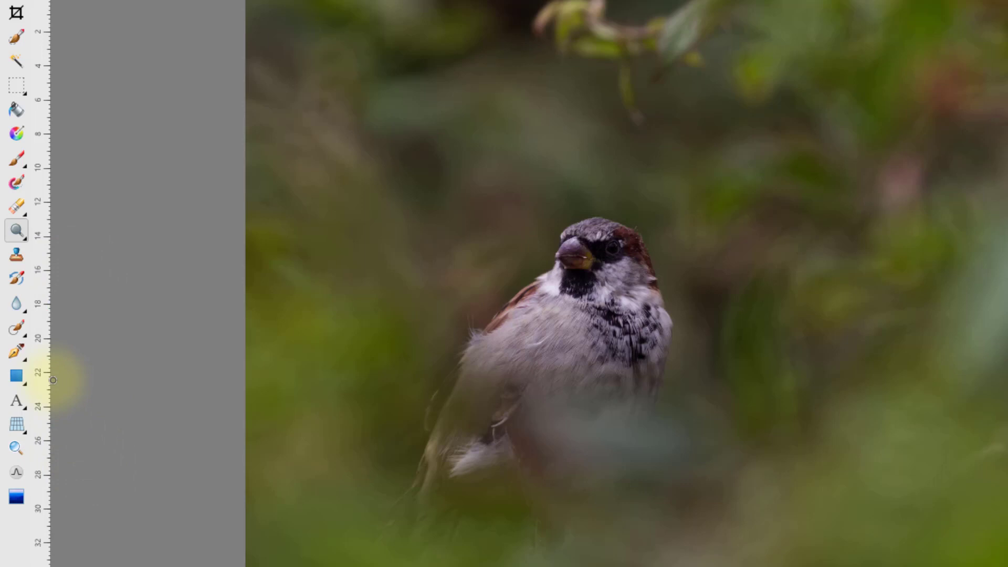
click(25, 335)
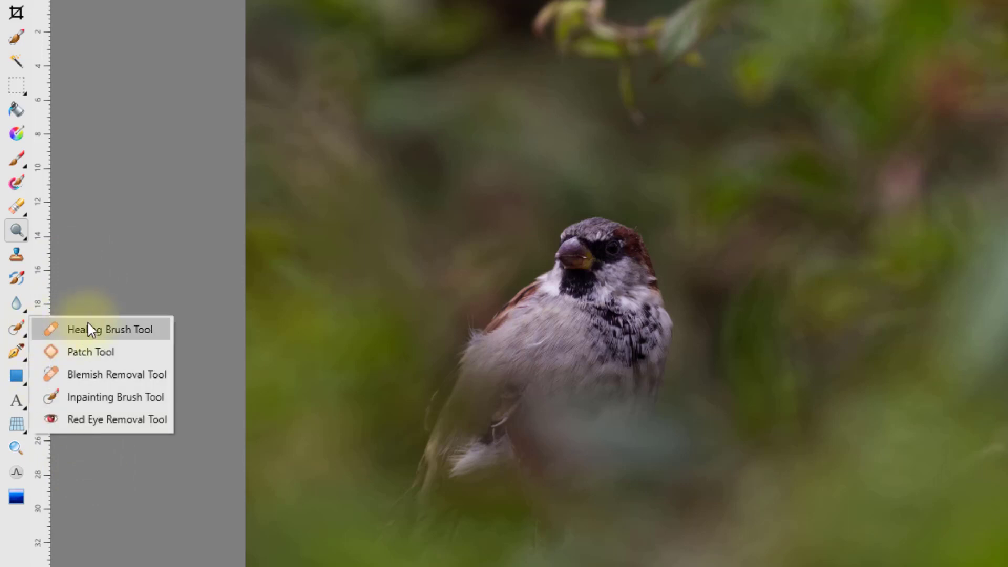
click(137, 399)
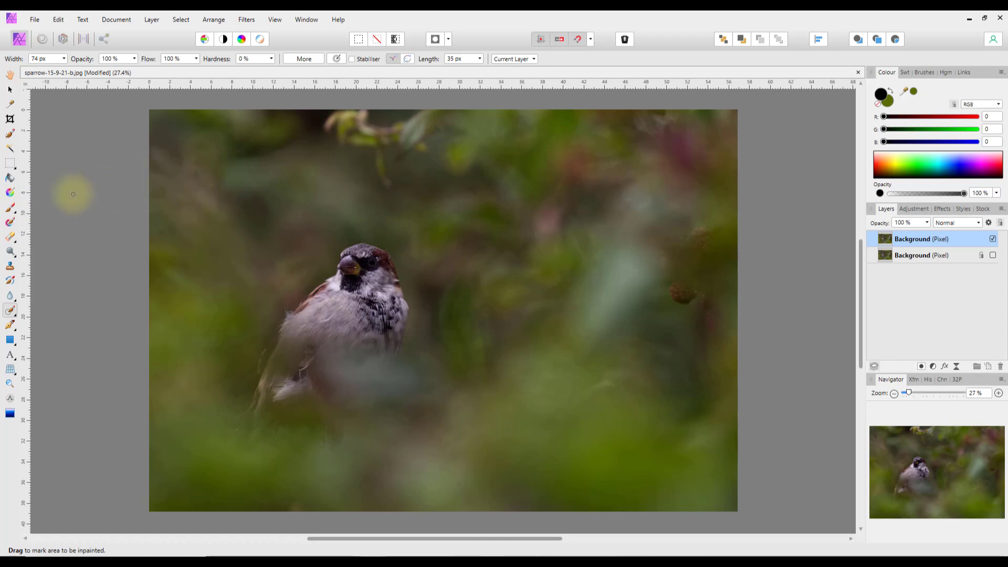
- Switch to the Selection Brush and set its width to 588 px
click(10, 134)
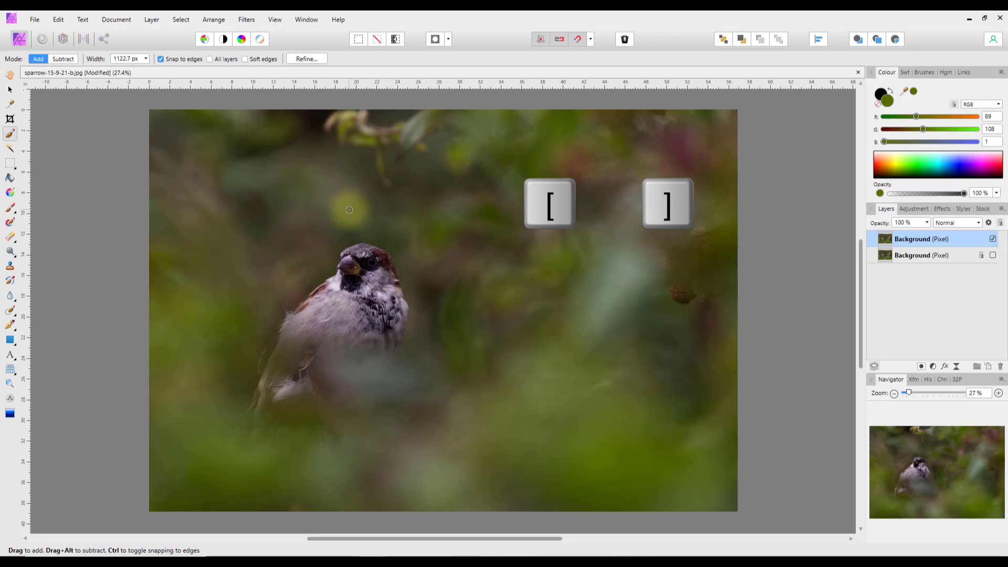
key(bracketright)
key(bracketright)
key(bracketright)
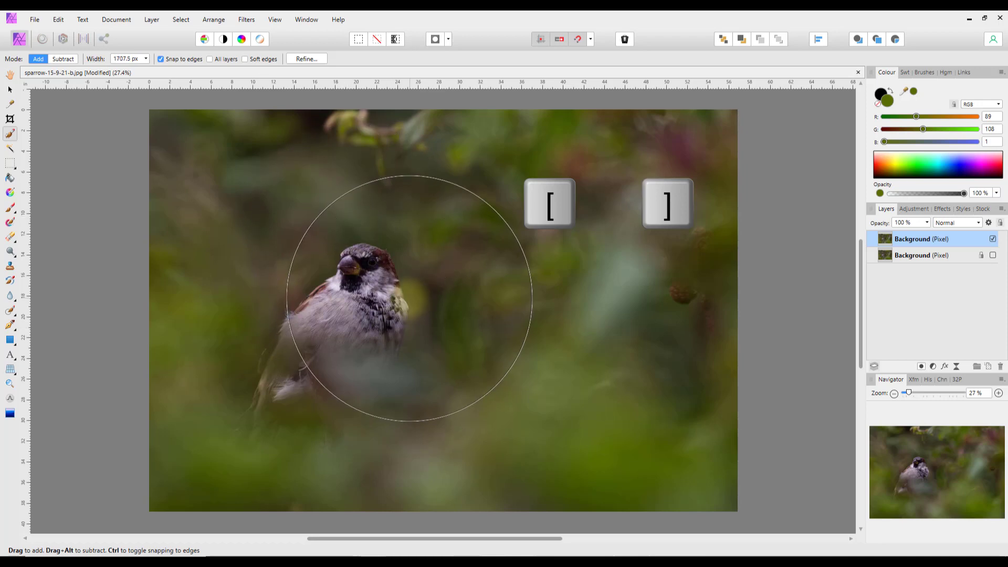
key(bracketleft)
key(bracketleft)
key(bracketleft)
key(bracketleft)
key(bracketleft)
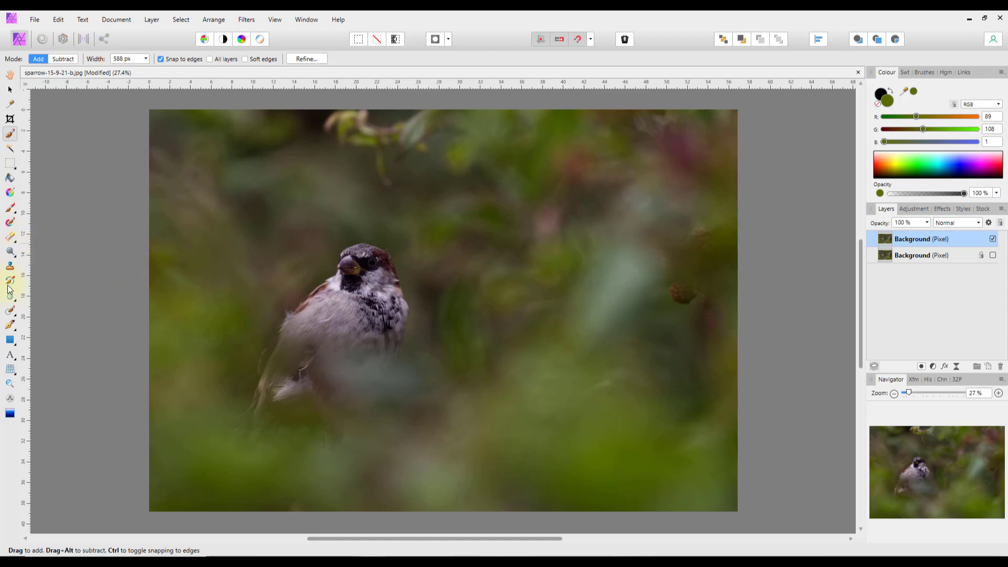
- Resize the Inpainting Brush up and back down, then return to the Selection Brush
click(9, 311)
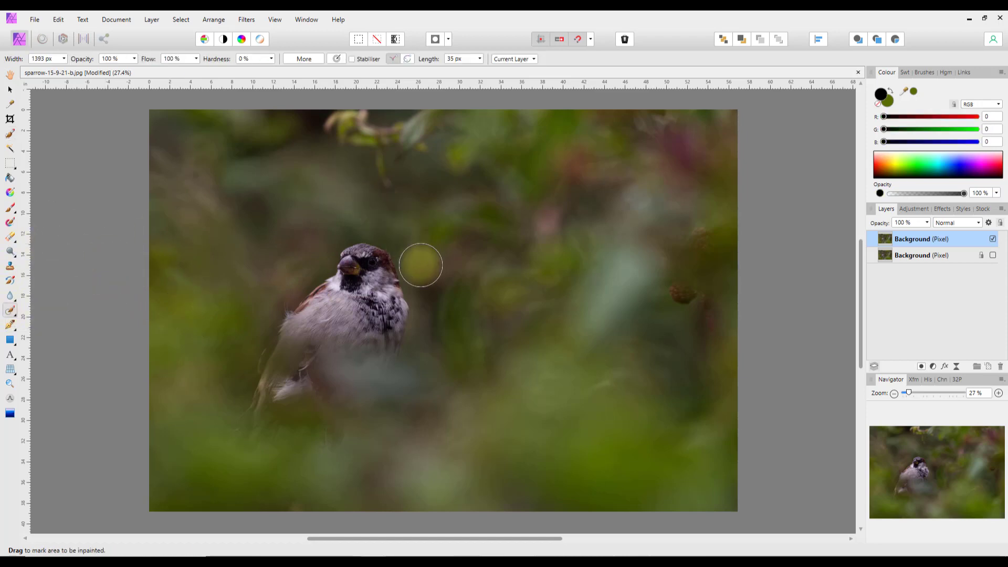
drag(421, 265, 504, 265)
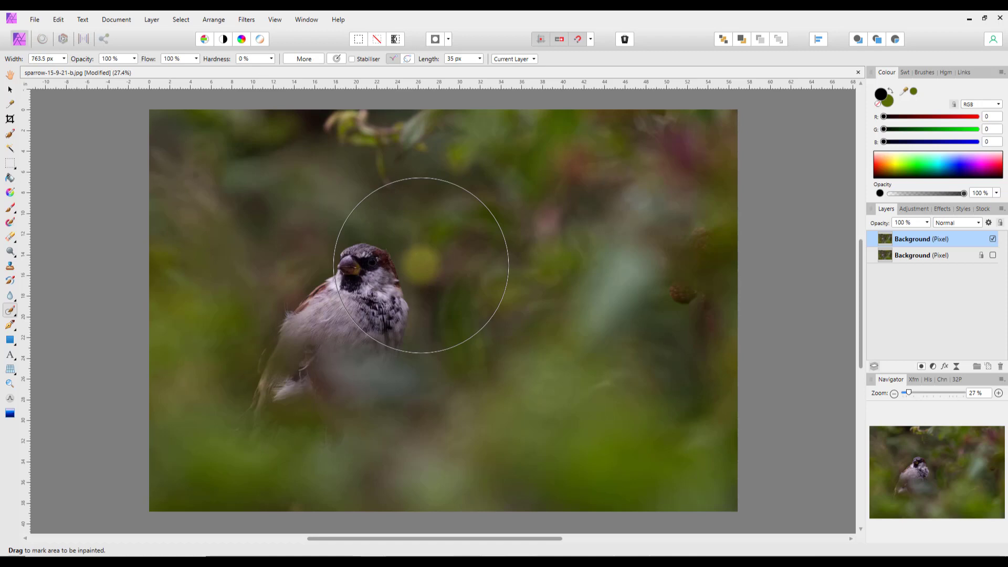
drag(421, 265, 546, 265)
mouse_move(390, 330)
mouse_down()
mouse_move(234, 261)
mouse_move(286, 270)
mouse_up()
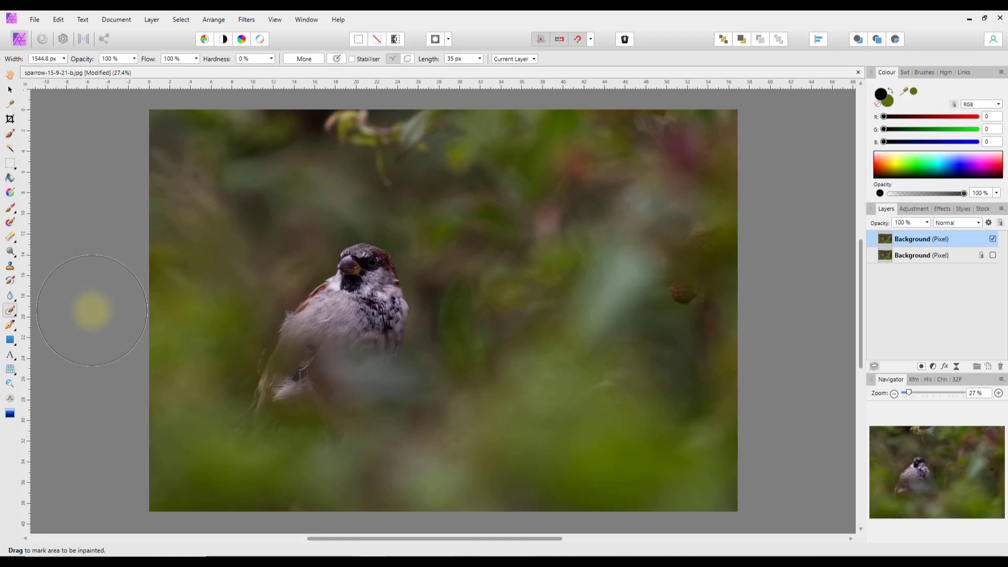
click(9, 135)
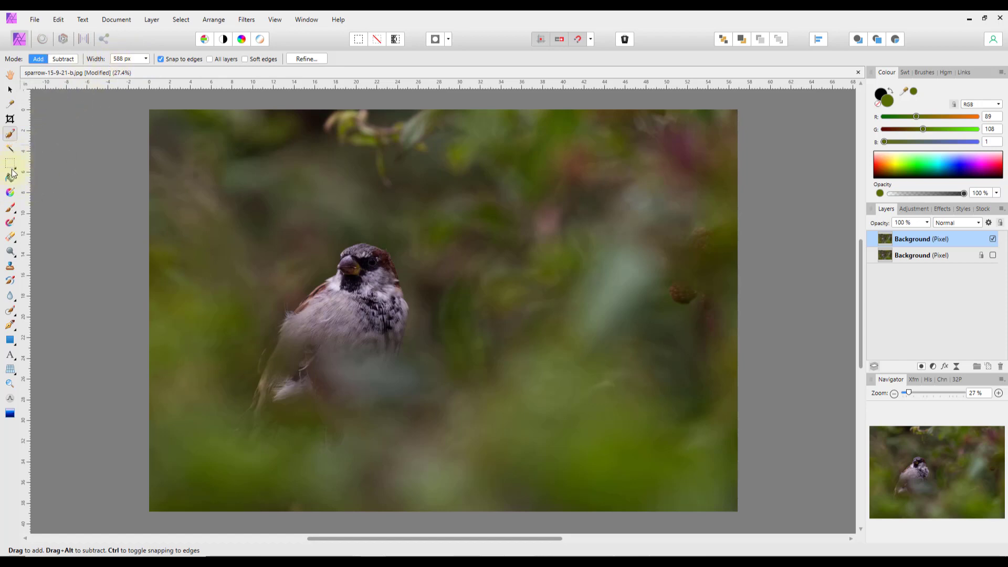
- Pick the Paint Brush, undo a test dab, and set its width to 459 px
click(11, 208)
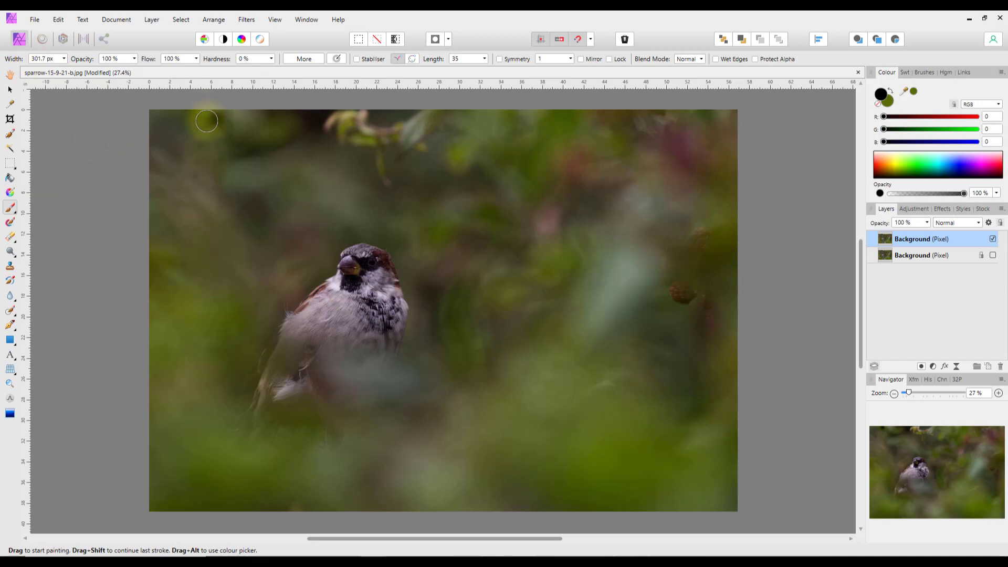
key(bracketright)
key(bracketright)
key(bracketright)
key(bracketright)
key(bracketright)
key(bracketright)
key(bracketright)
key(bracketright)
key(bracketright)
key(bracketright)
key(bracketright)
key(bracketright)
key(bracketright)
key(bracketright)
key(bracketright)
key(bracketright)
key(bracketright)
key(bracketright)
key(bracketright)
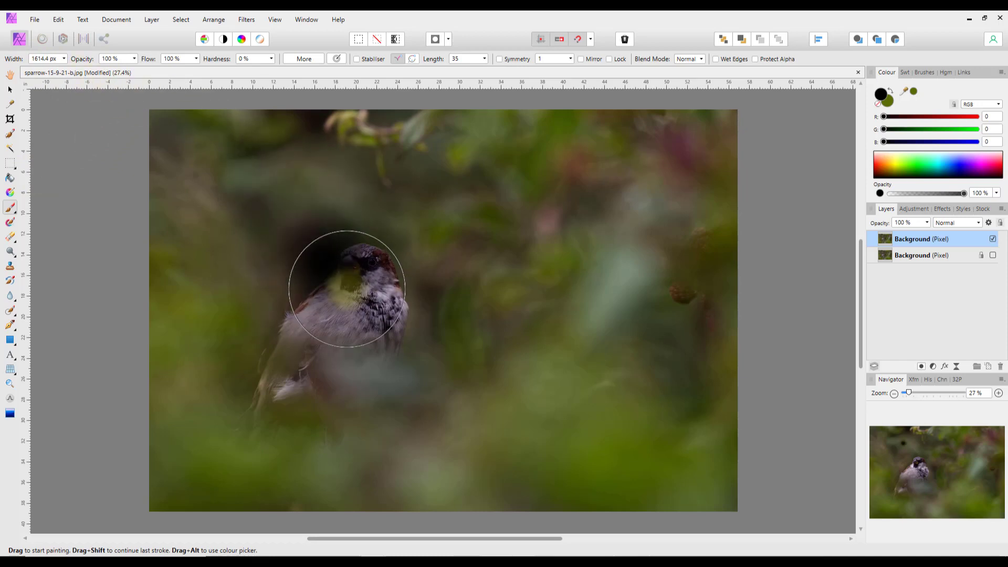
key(ctrl+z)
key(bracketleft)
key(bracketleft)
key(bracketleft)
key(bracketleft)
key(bracketleft)
key(bracketleft)
key(bracketleft)
key(bracketleft)
key(bracketleft)
key(bracketleft)
key(bracketleft)
key(bracketleft)
key(bracketleft)
key(bracketleft)
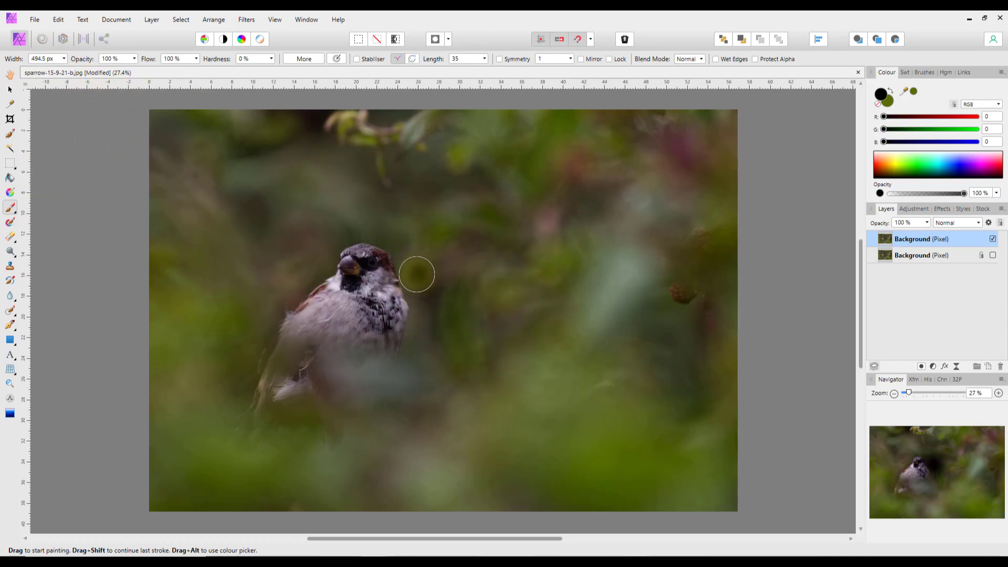
click(64, 58)
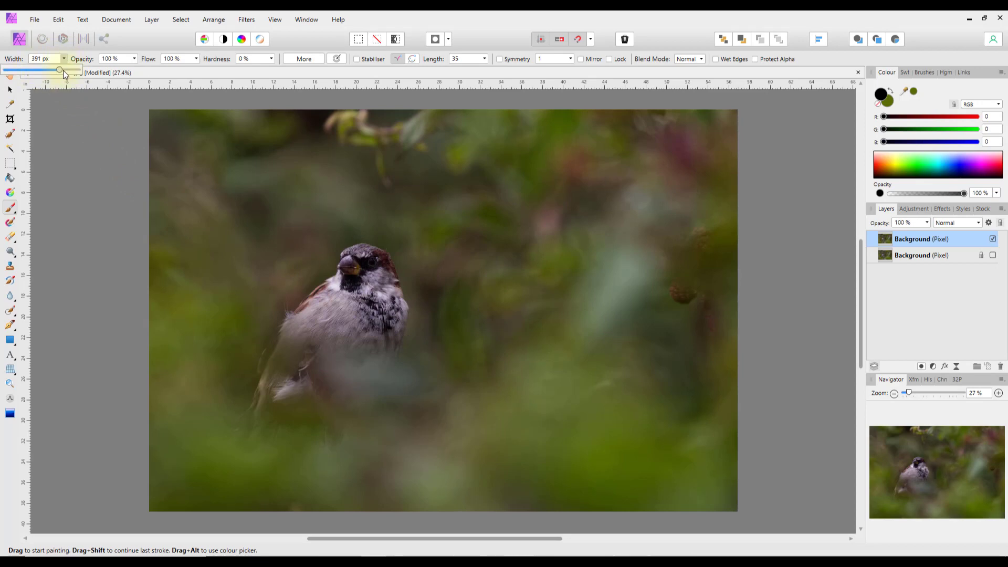
click(64, 59)
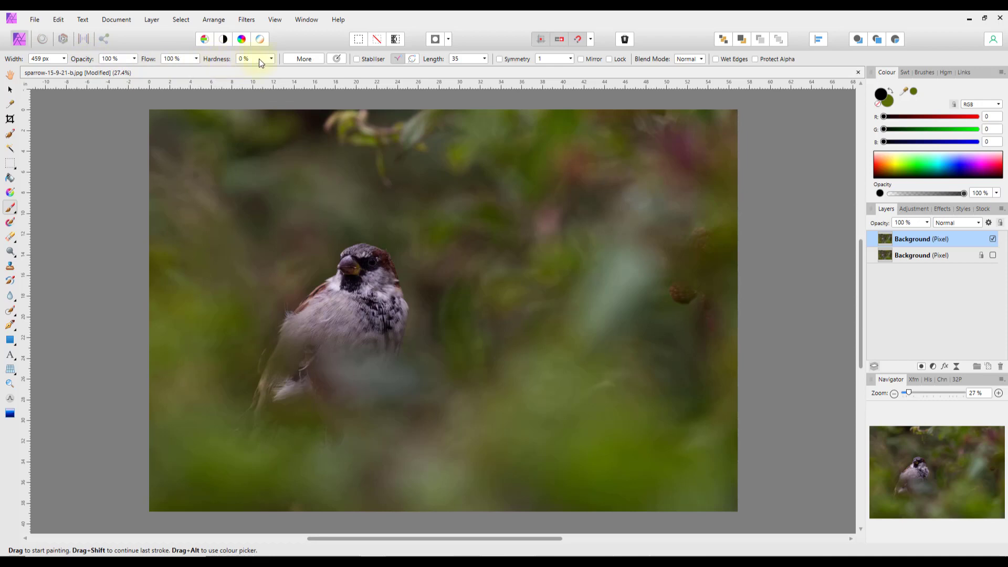
- Add a new pixel layer, paint a black stroke, then a faint one at 27% opacity
click(988, 367)
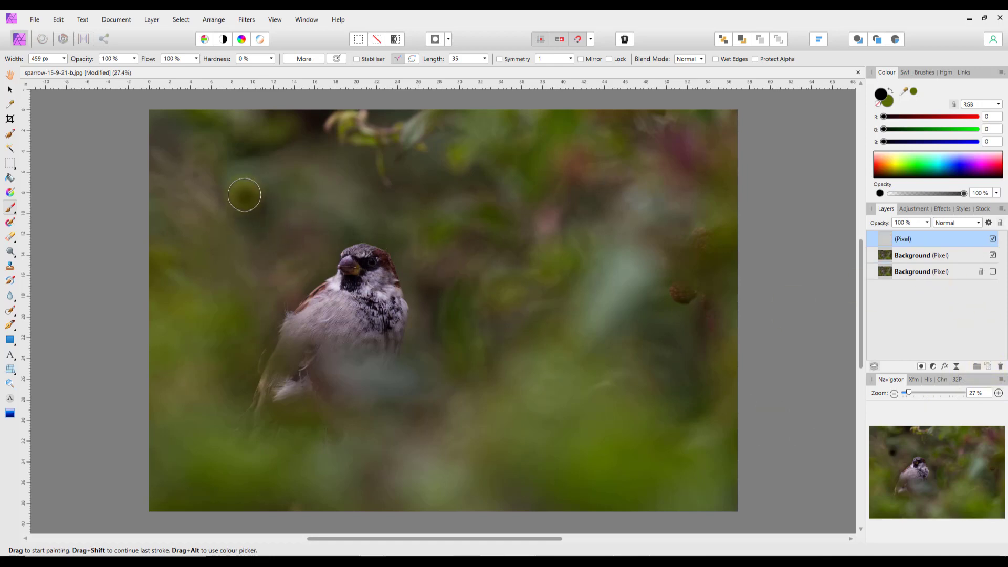
mouse_move(236, 179)
mouse_down()
mouse_move(594, 178)
mouse_move(252, 178)
mouse_up()
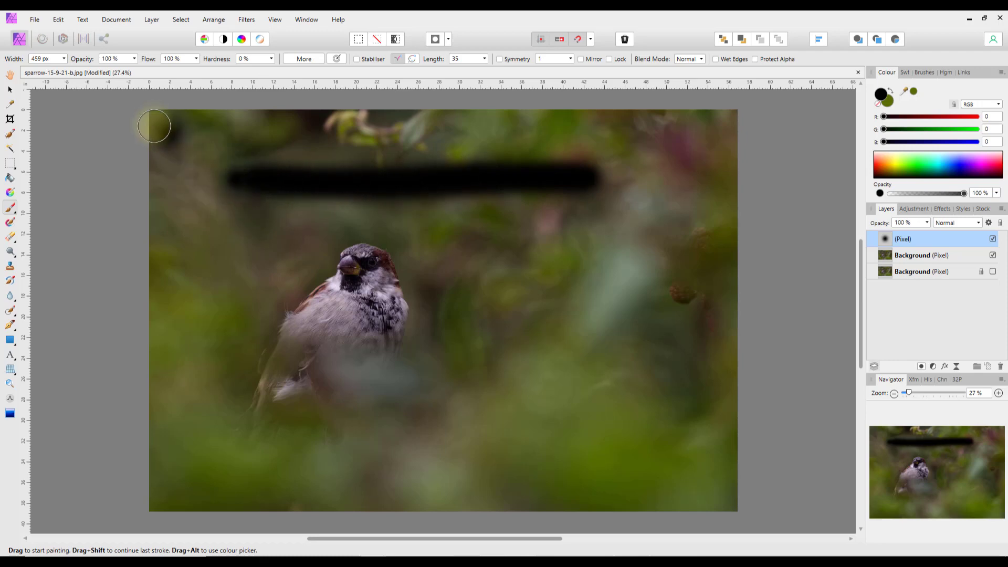
click(134, 60)
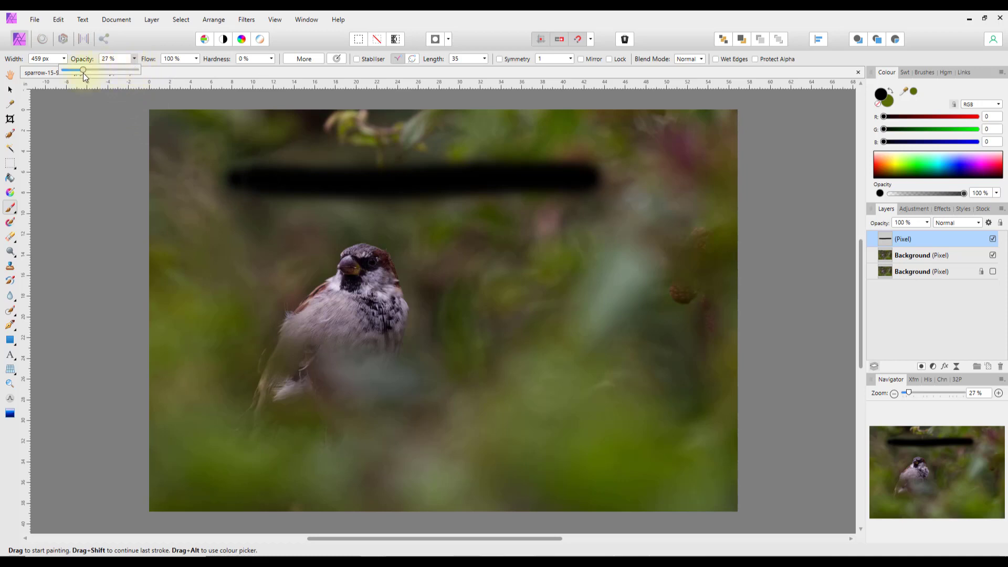
click(231, 233)
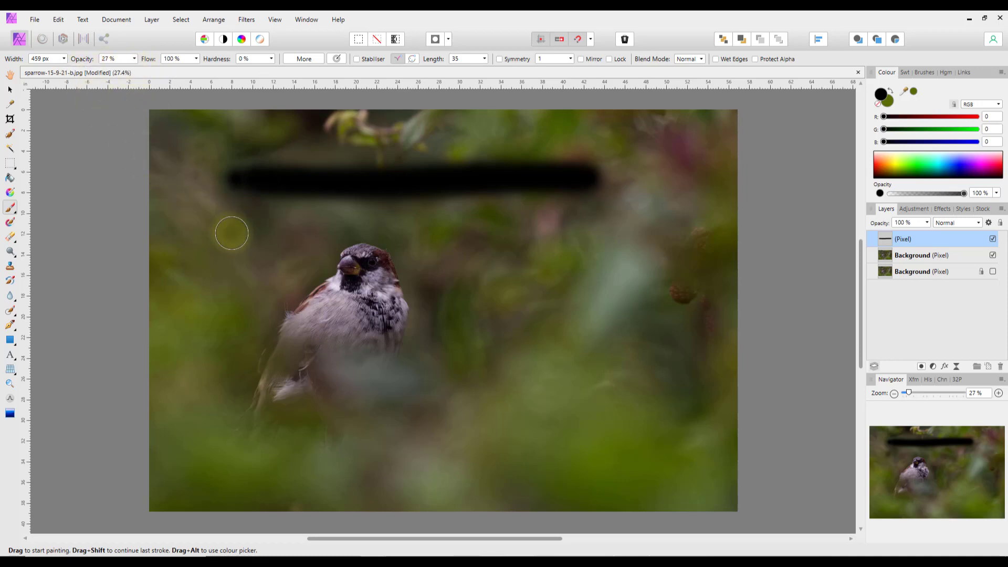
mouse_move(231, 234)
mouse_down()
mouse_move(607, 237)
mouse_move(241, 239)
mouse_up()
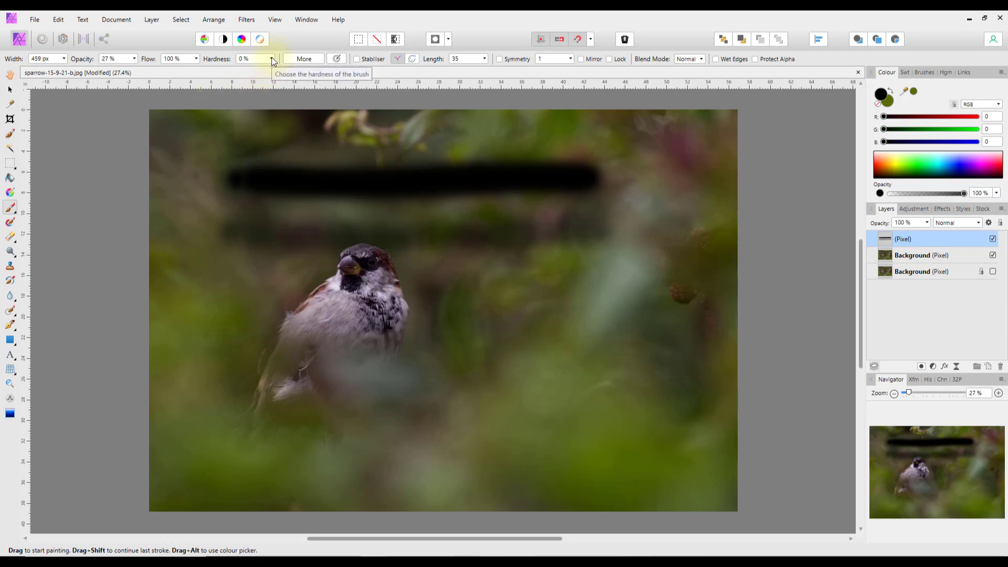
- Raise brush opacity back to 100% and paint a black stroke through the sparrow
click(134, 59)
drag(136, 69, 212, 73)
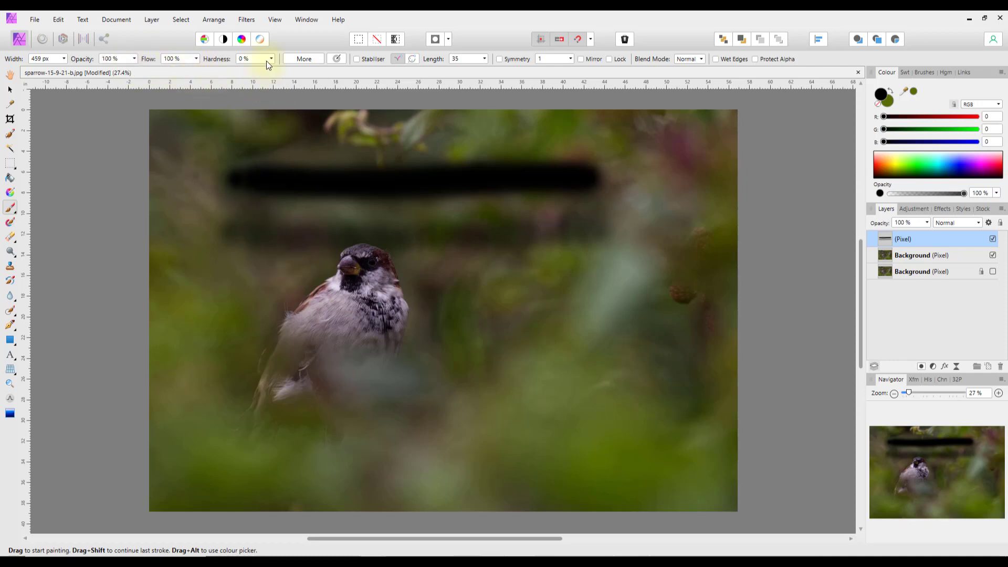
mouse_move(212, 316)
mouse_down()
mouse_move(636, 316)
mouse_move(648, 334)
mouse_up()
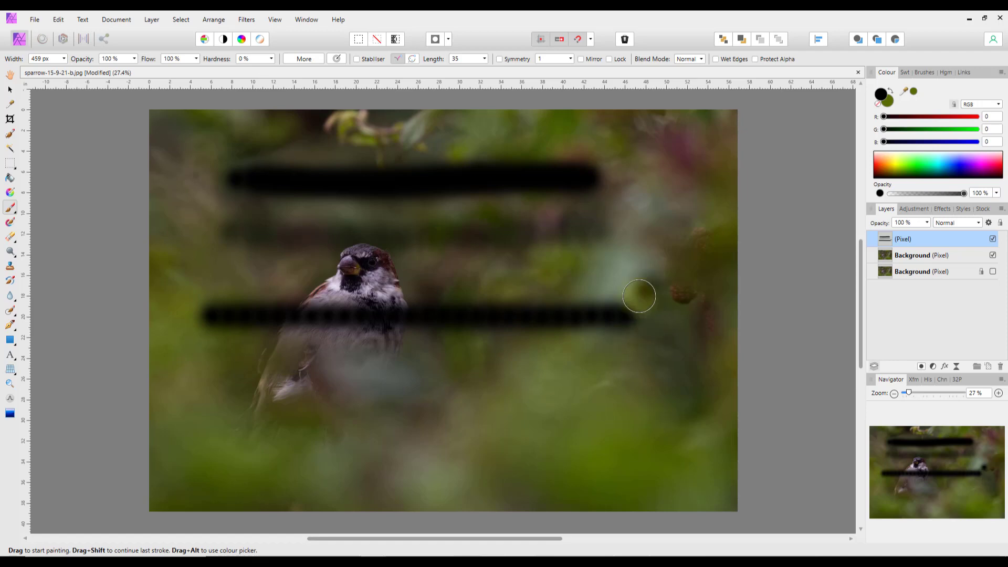
click(215, 317)
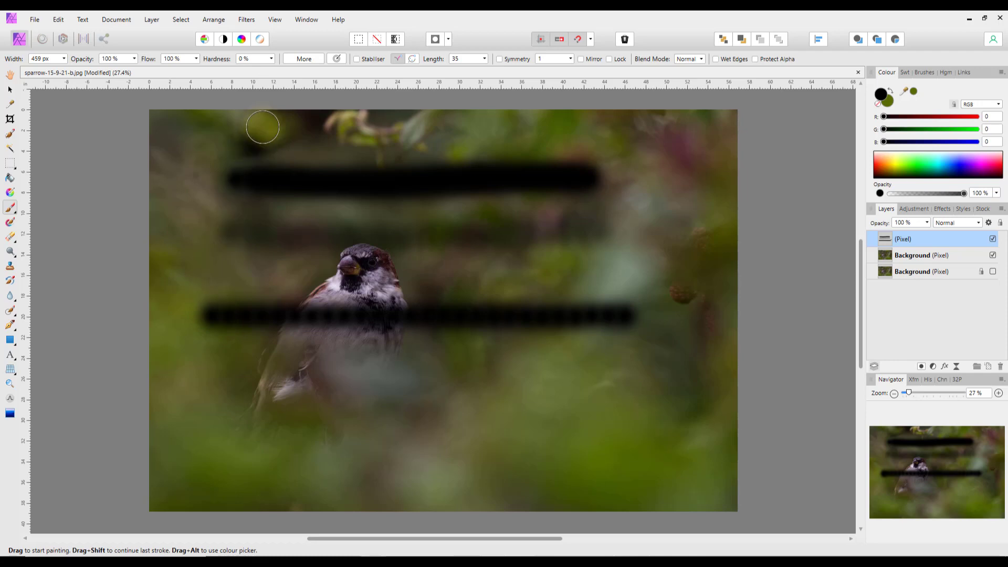
- Set brush hardness to 100%, paint a wide black band below the sparrow, and undo a stray dab
click(273, 59)
drag(275, 69, 360, 71)
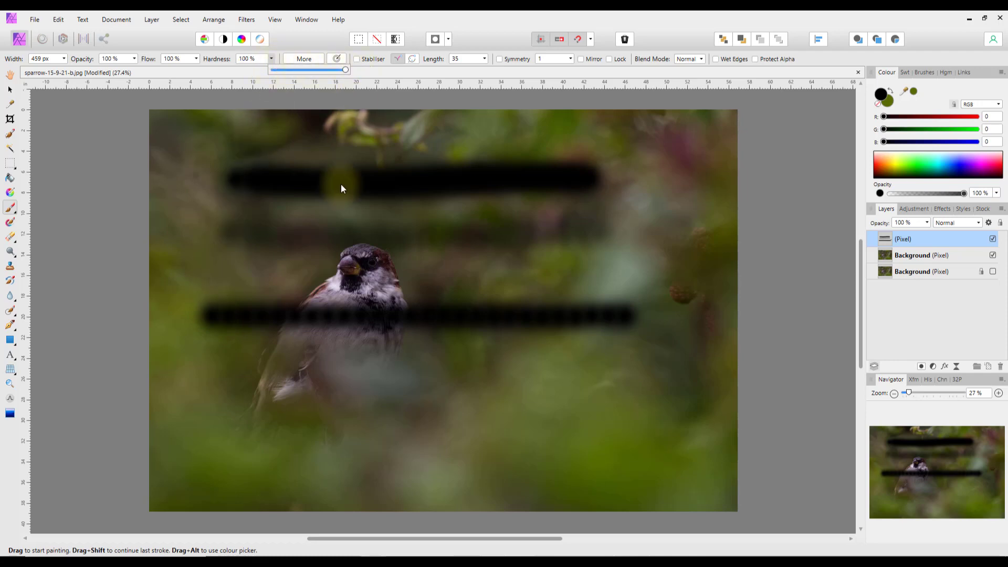
mouse_move(225, 367)
mouse_down()
mouse_move(638, 365)
mouse_move(441, 386)
mouse_move(231, 386)
mouse_up()
click(314, 476)
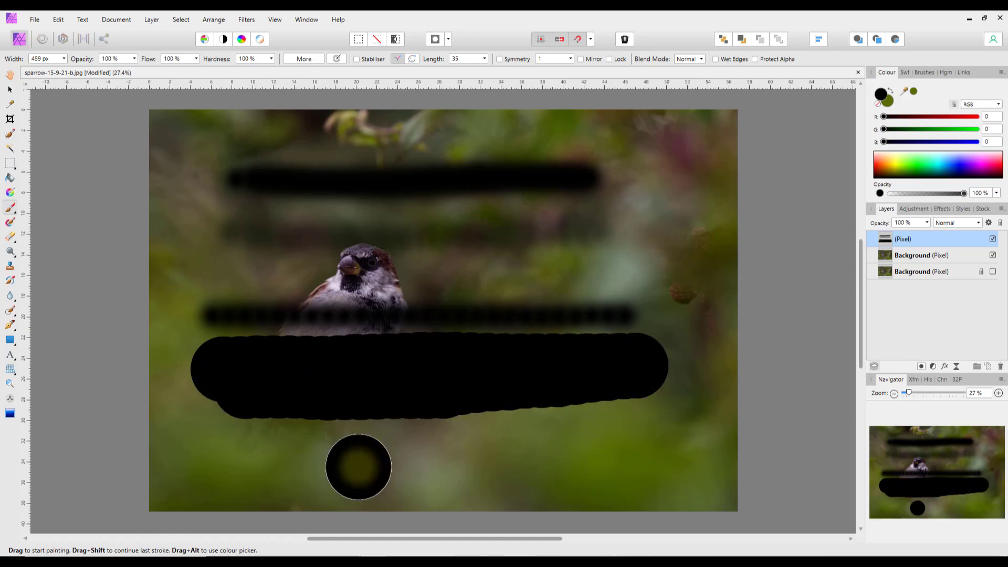
key(ctrl+z)
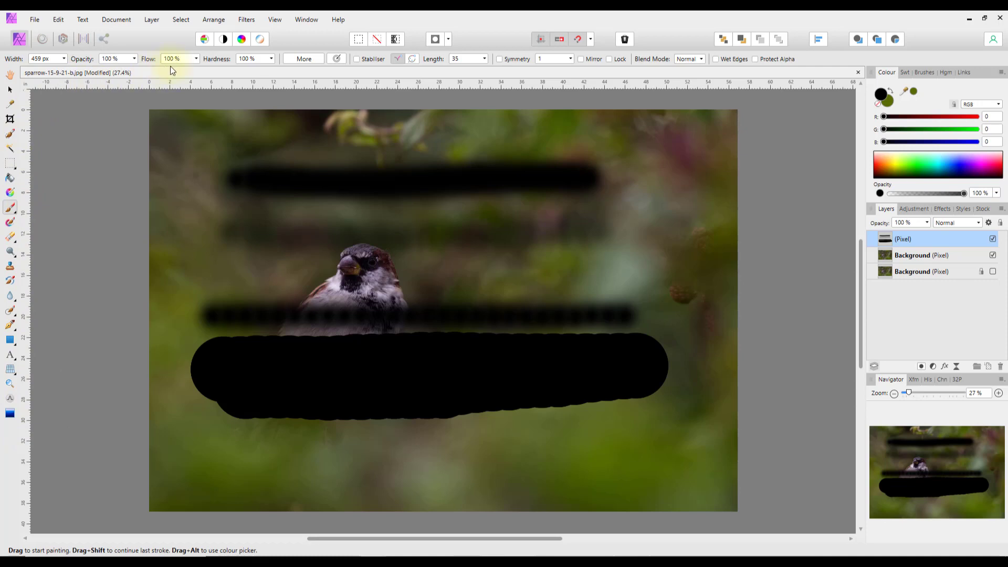
- Delete the painted-strokes pixel layer and switch to the Selection Brush at 160.2 px
right_click(918, 239)
click(889, 325)
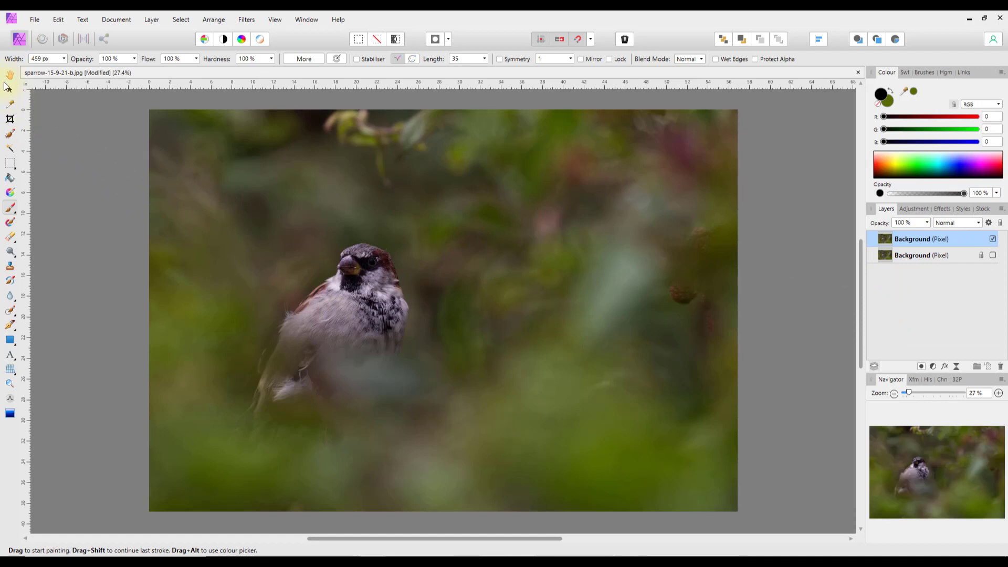
click(9, 135)
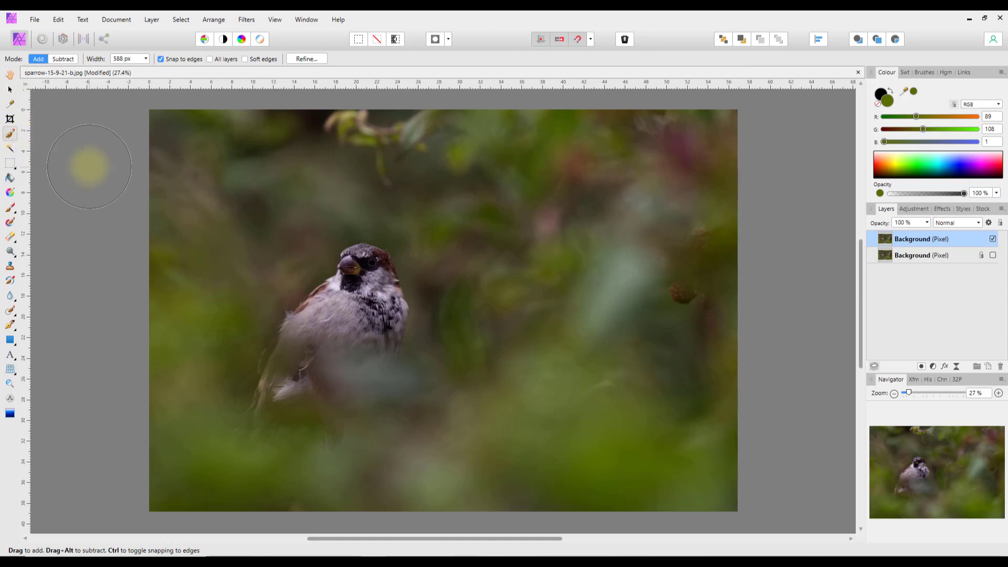
key(bracketleft)
key(bracketleft)
key(bracketleft)
key(bracketleft)
key(bracketleft)
key(bracketleft)
key(bracketleft)
key(bracketleft)
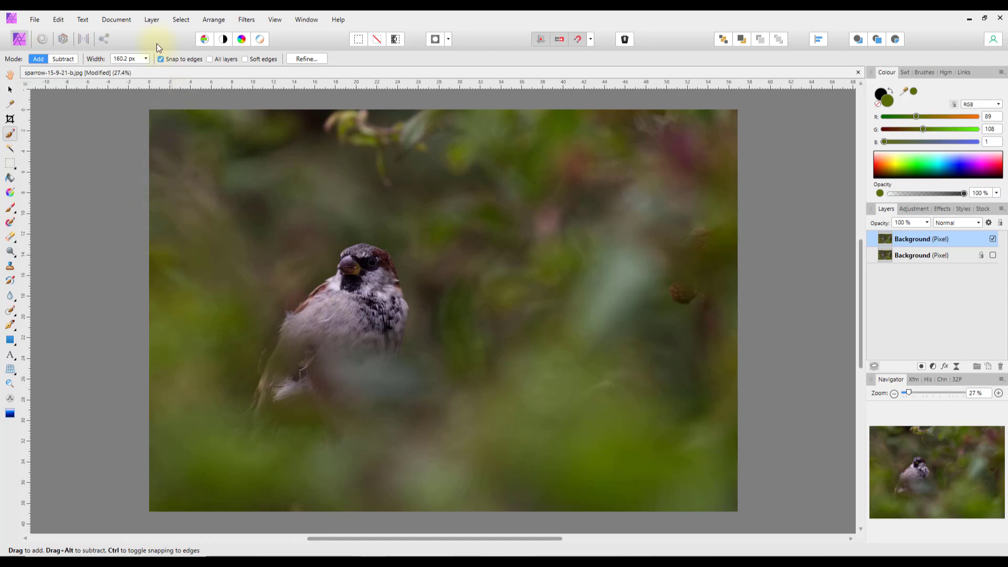
- Use Select > Select All on the sparrow photo
click(183, 21)
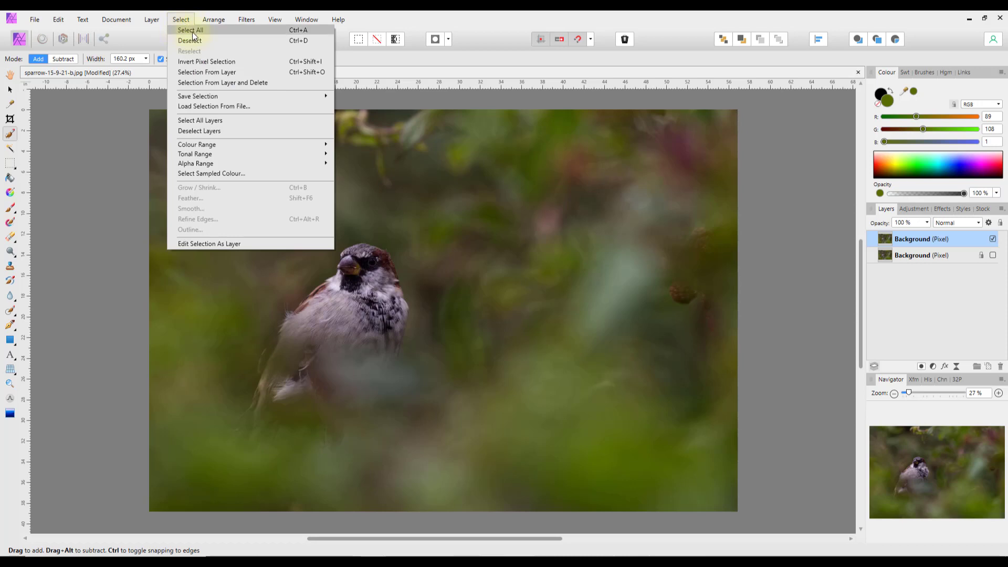
click(307, 31)
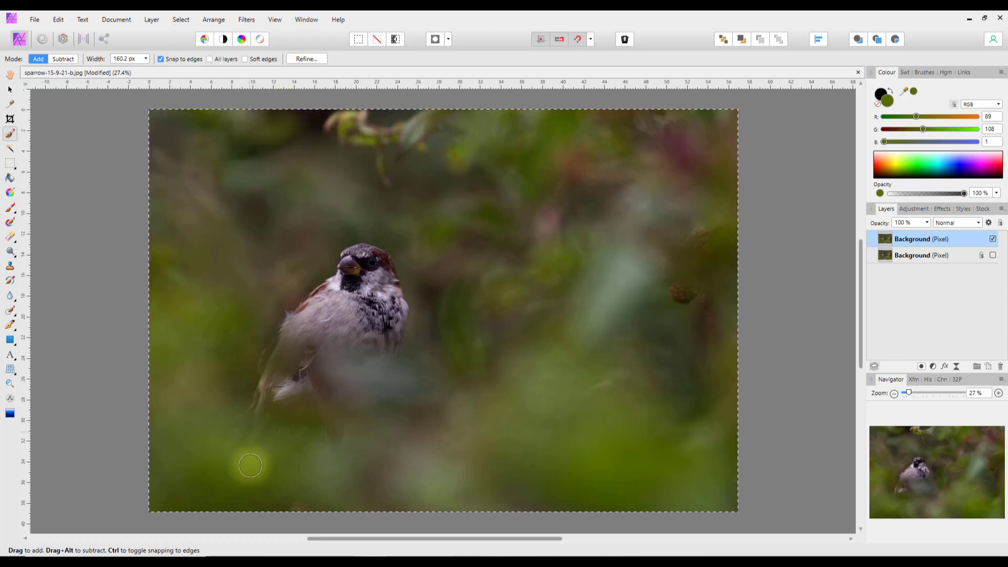
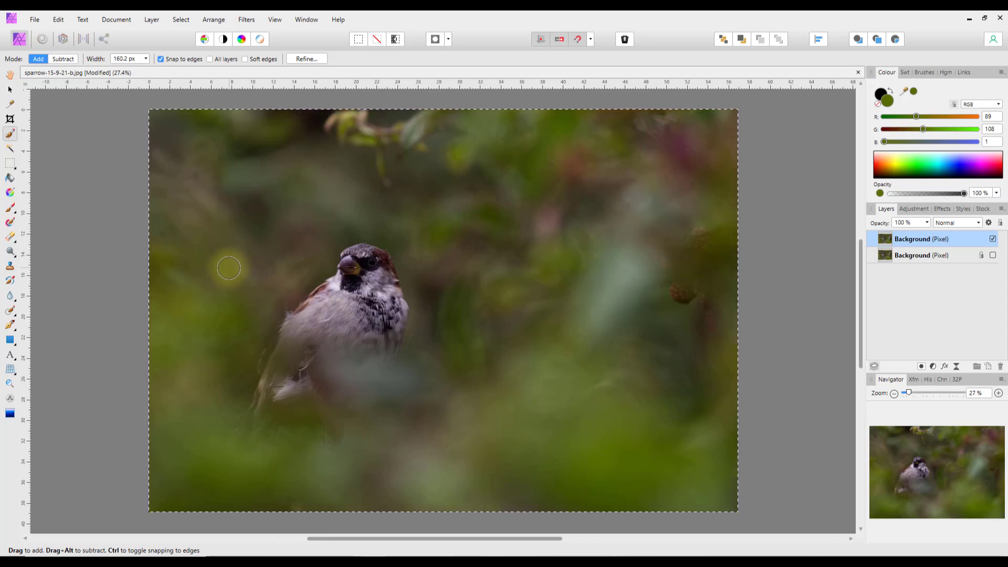
- Remove the Select All selection from the sparrow photo with Ctrl+D
key(ctrl+d)
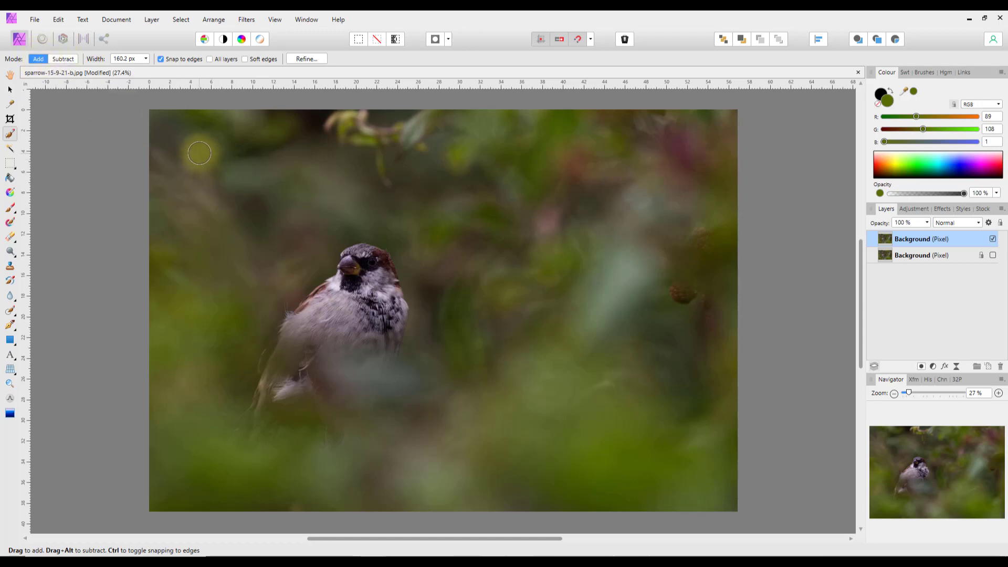
- Brush a selection over the sparrow's head and throat, clear it, and set the brush to Subtract
drag(198, 153, 307, 164)
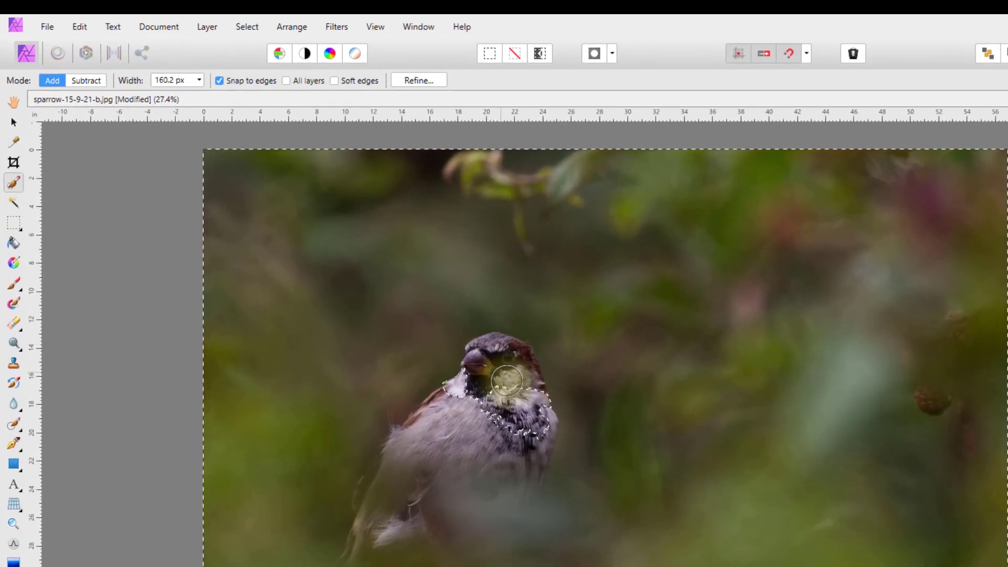
mouse_move(506, 381)
mouse_down()
mouse_move(529, 423)
mouse_move(501, 390)
mouse_move(535, 458)
mouse_move(512, 385)
mouse_move(542, 454)
mouse_move(479, 359)
mouse_move(432, 405)
mouse_move(411, 446)
mouse_move(408, 527)
mouse_move(370, 525)
mouse_move(338, 430)
mouse_up()
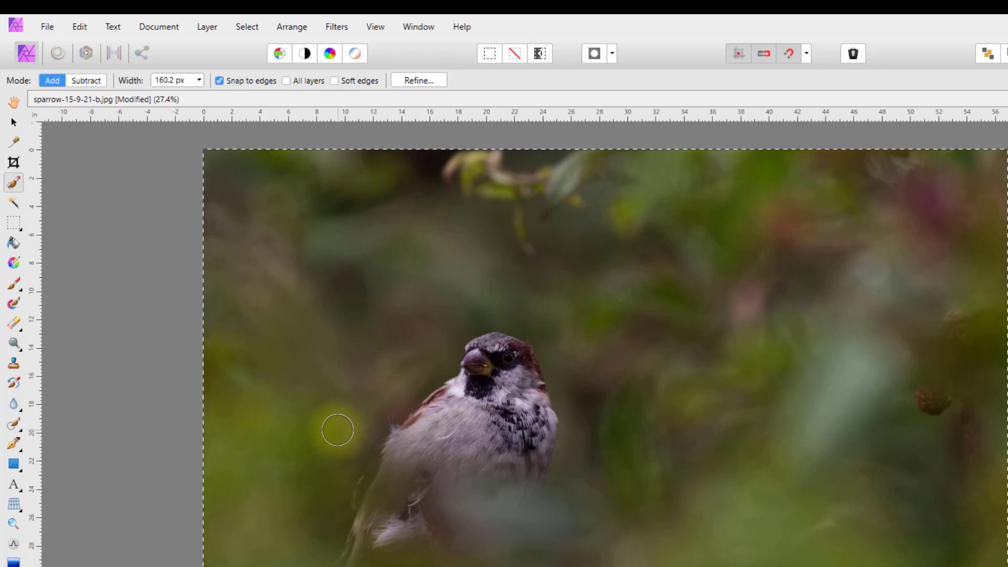
key(ctrl+d)
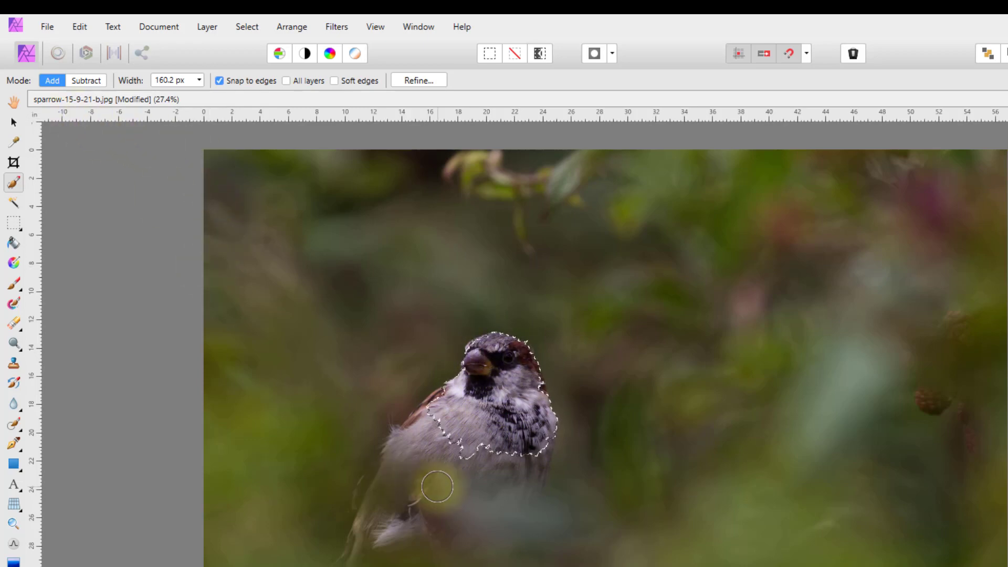
click(87, 82)
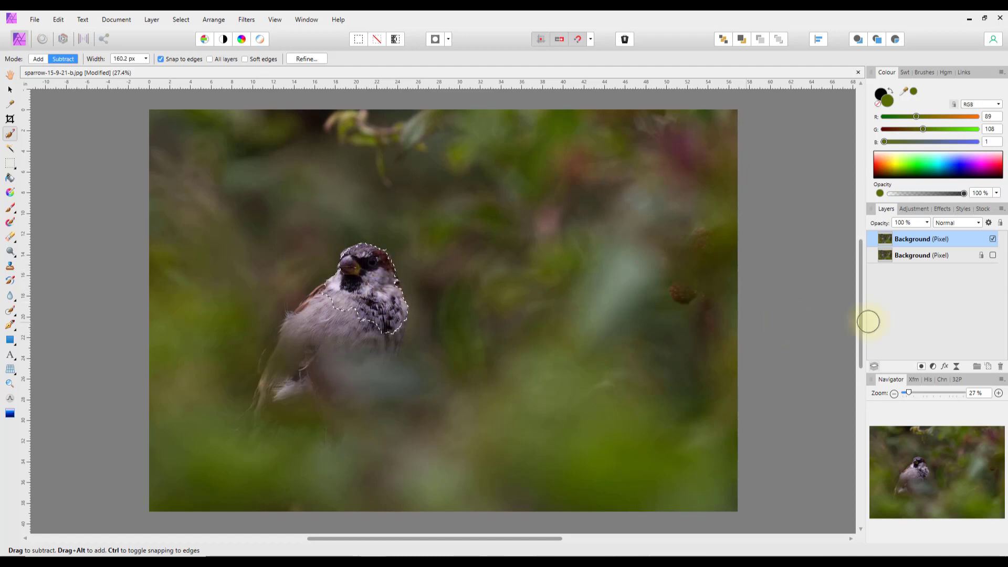
- Add a Vibrance adjustment with Saturation at 100%, then delete that adjustment layer
click(933, 366)
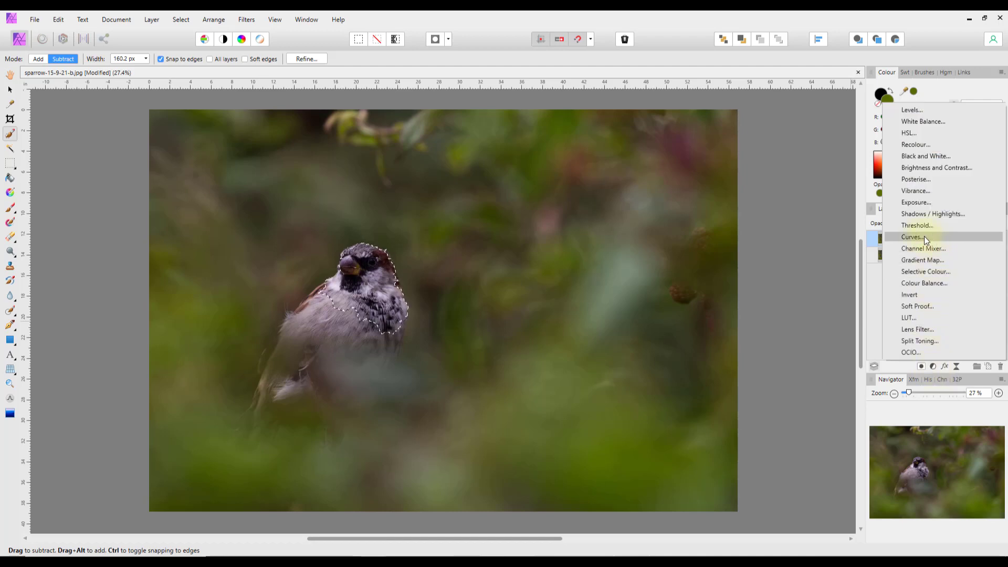
click(918, 192)
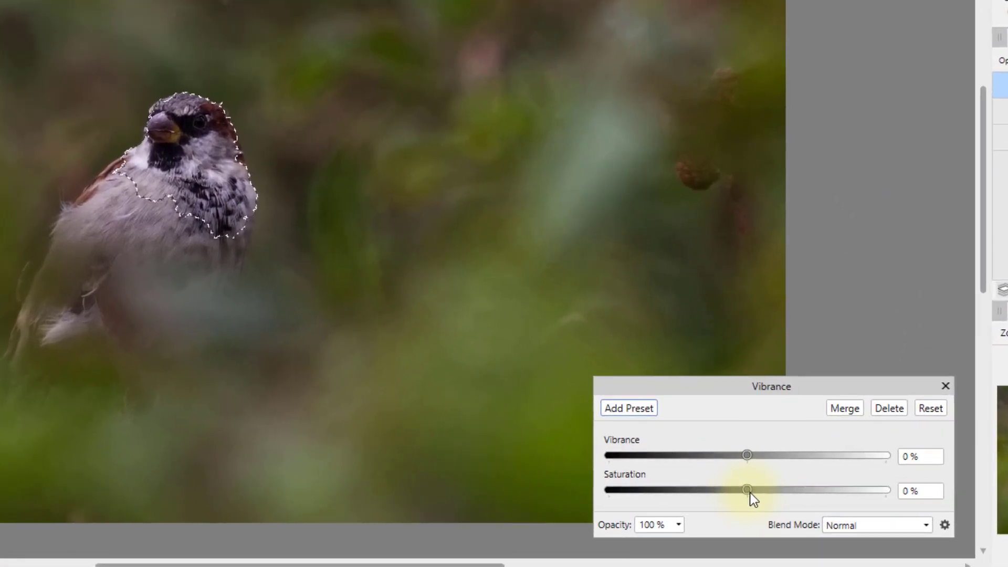
drag(814, 489, 855, 489)
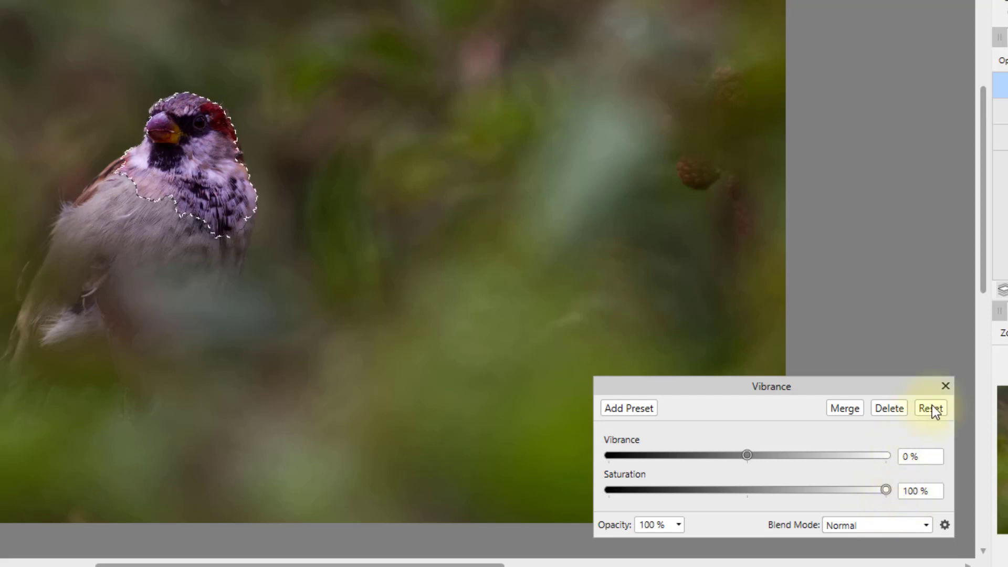
click(945, 386)
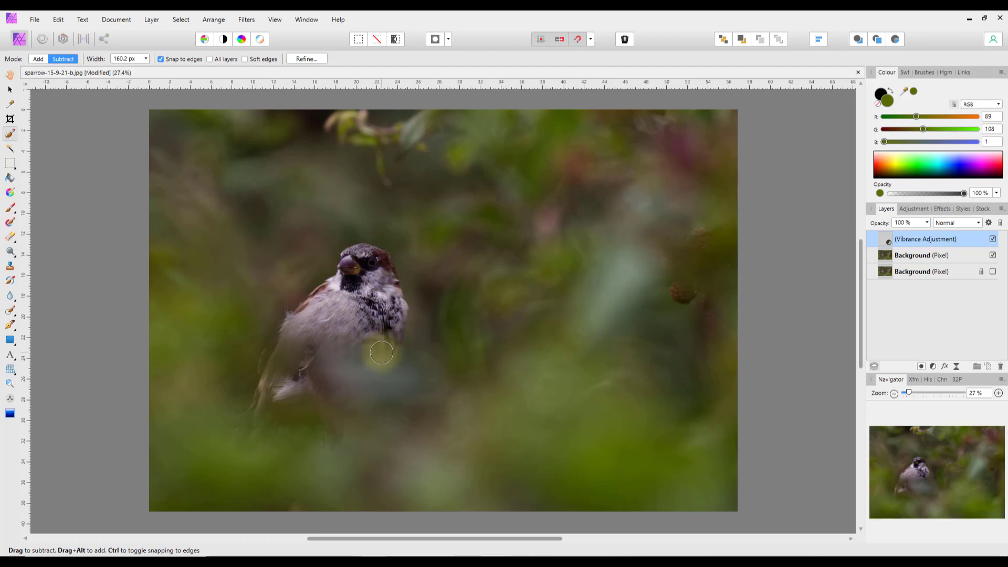
right_click(928, 241)
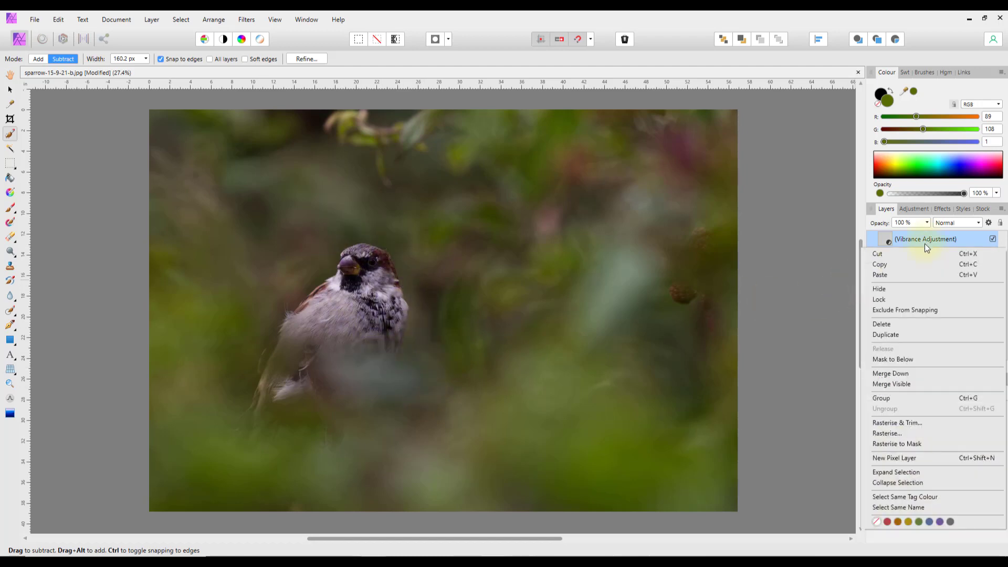
click(889, 325)
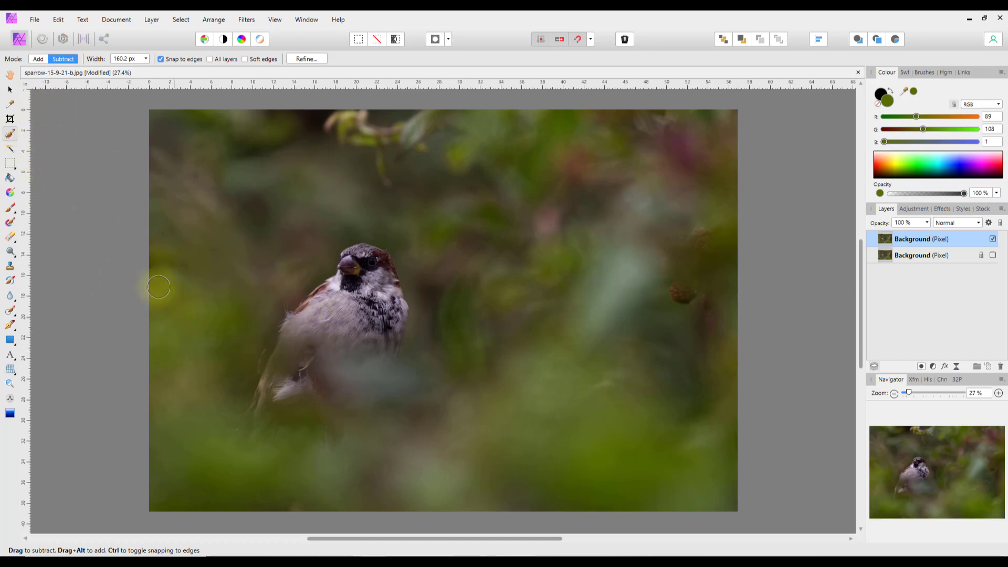
click(10, 149)
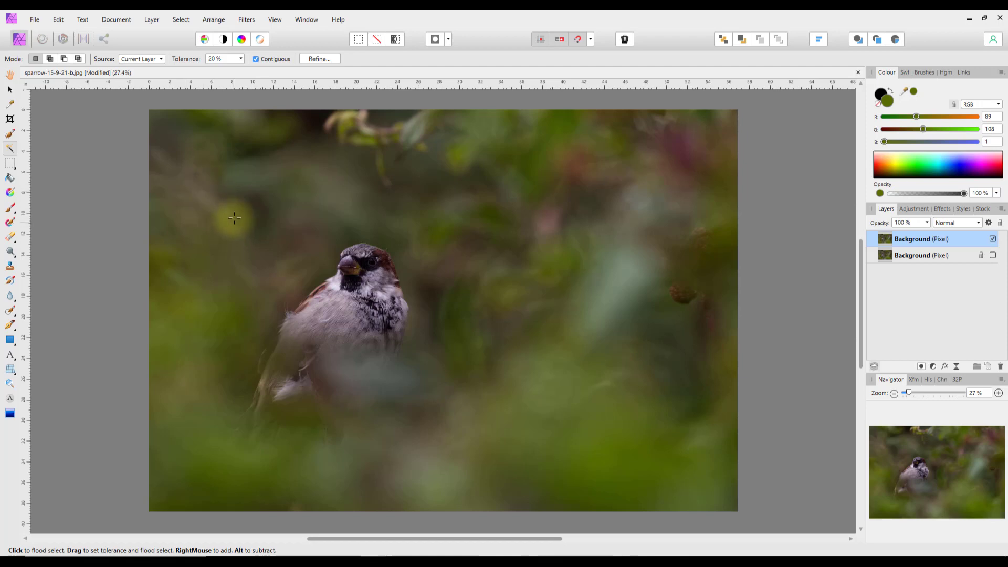
drag(289, 170, 677, 227)
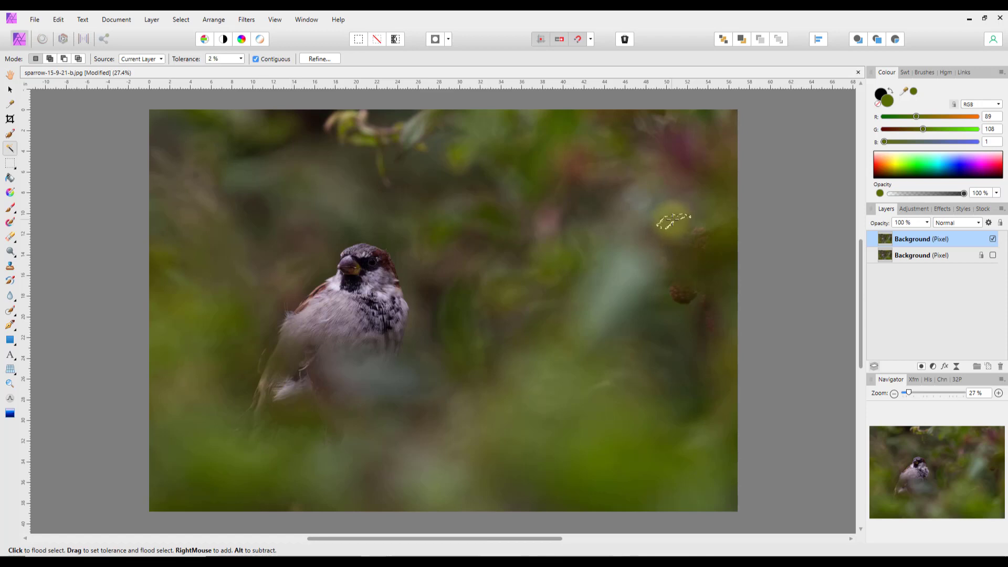
drag(673, 322, 633, 448)
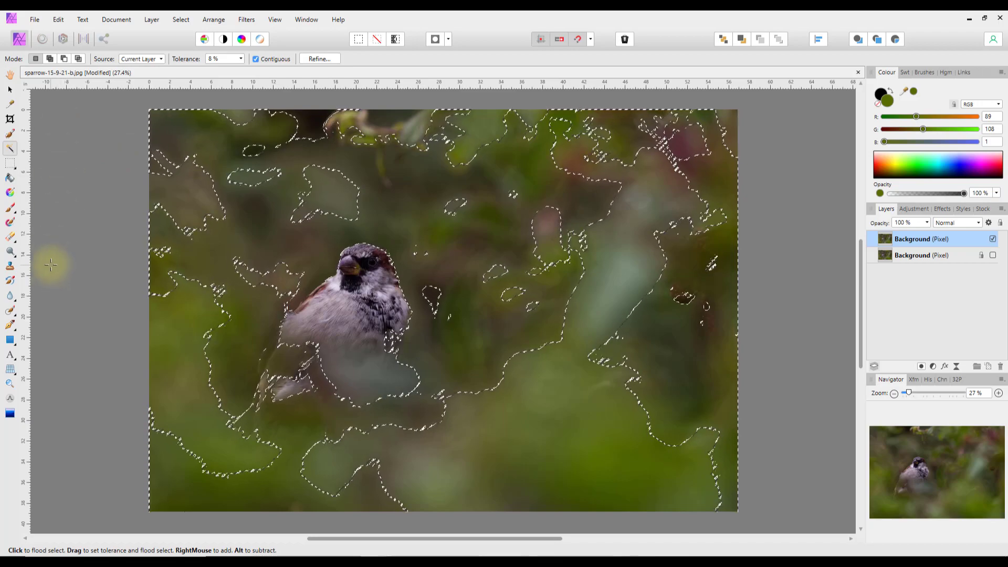
key(ctrl+d)
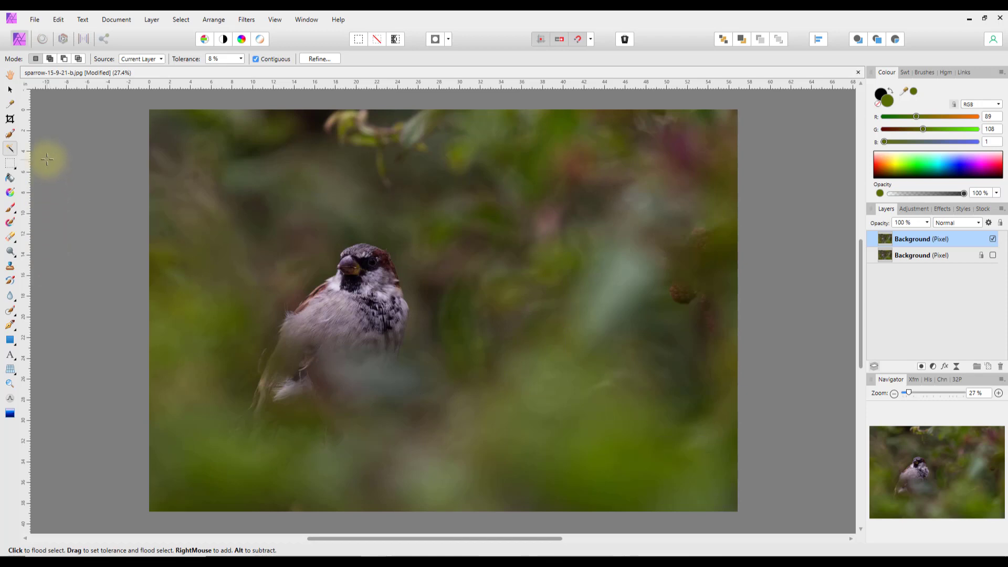
- Select a rectangle around the sparrow and copy it to a new layer with Ctrl+J
click(14, 168)
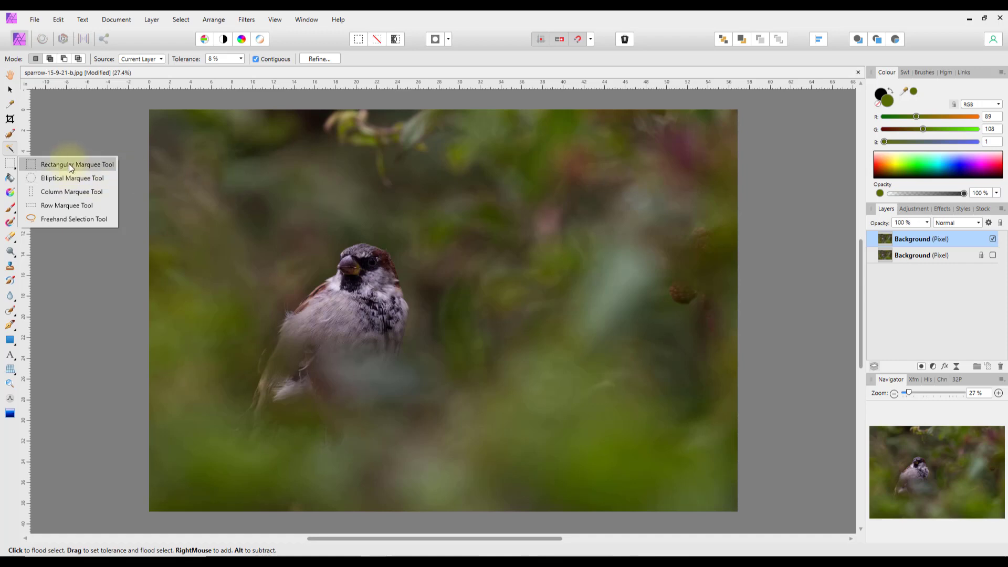
click(70, 165)
drag(205, 152, 502, 467)
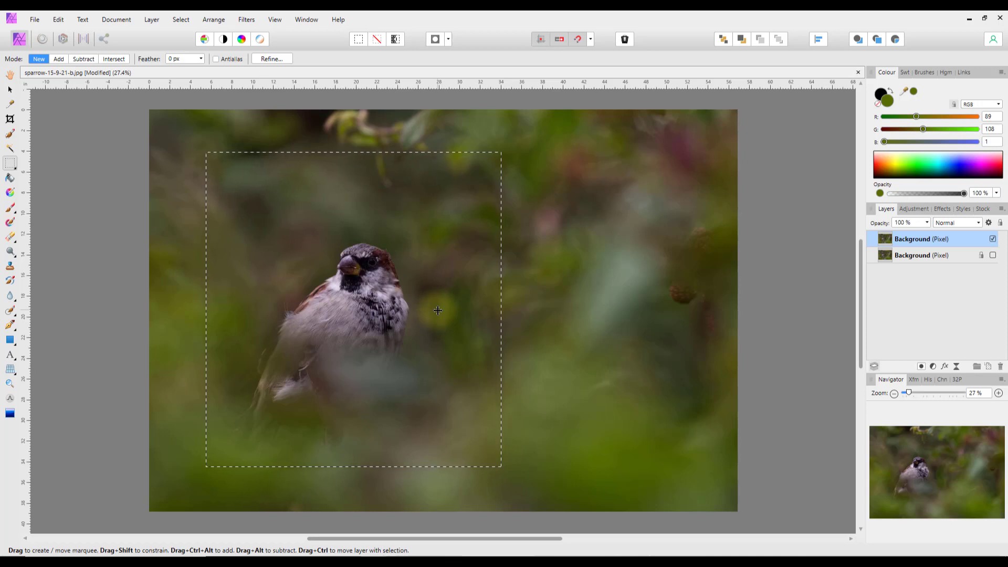
key(ctrl+j)
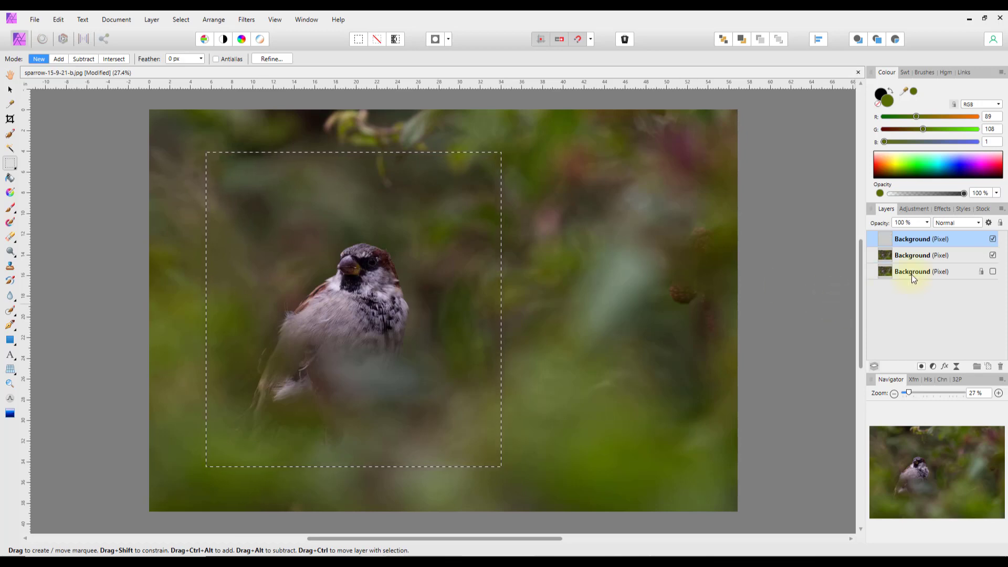
- Drag the copied rectangle layer right with the Move Tool, then delete that layer
click(9, 92)
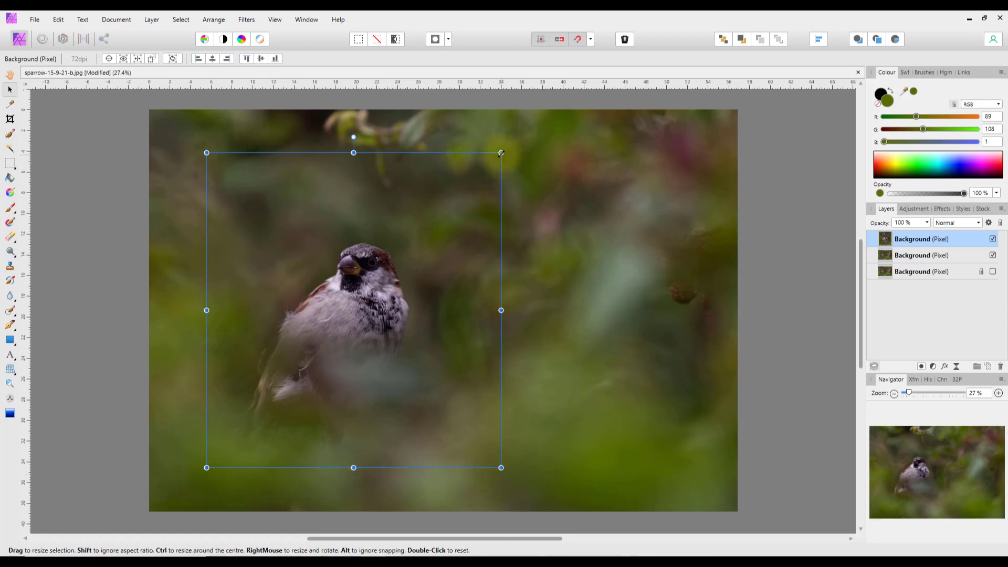
drag(323, 363, 547, 375)
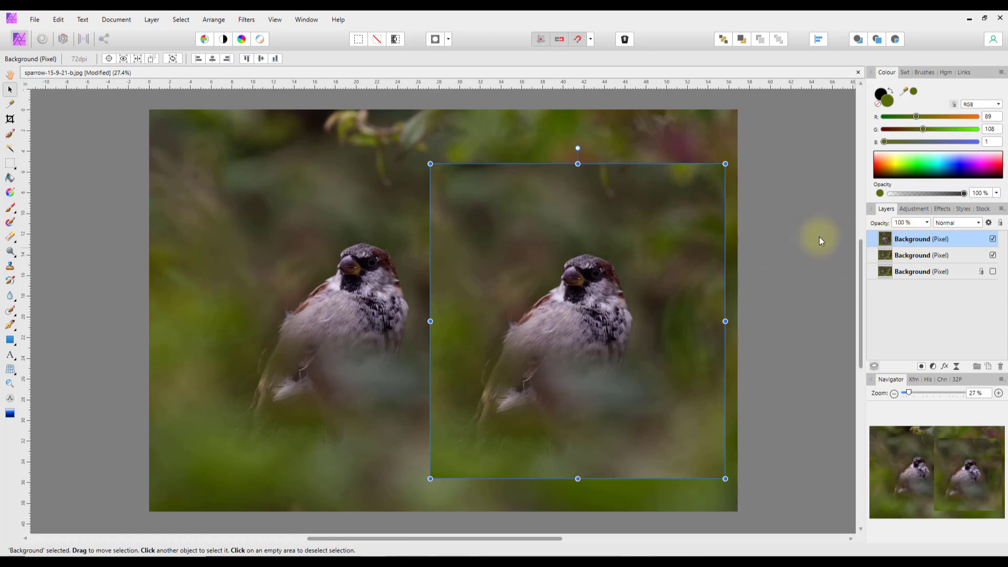
right_click(900, 237)
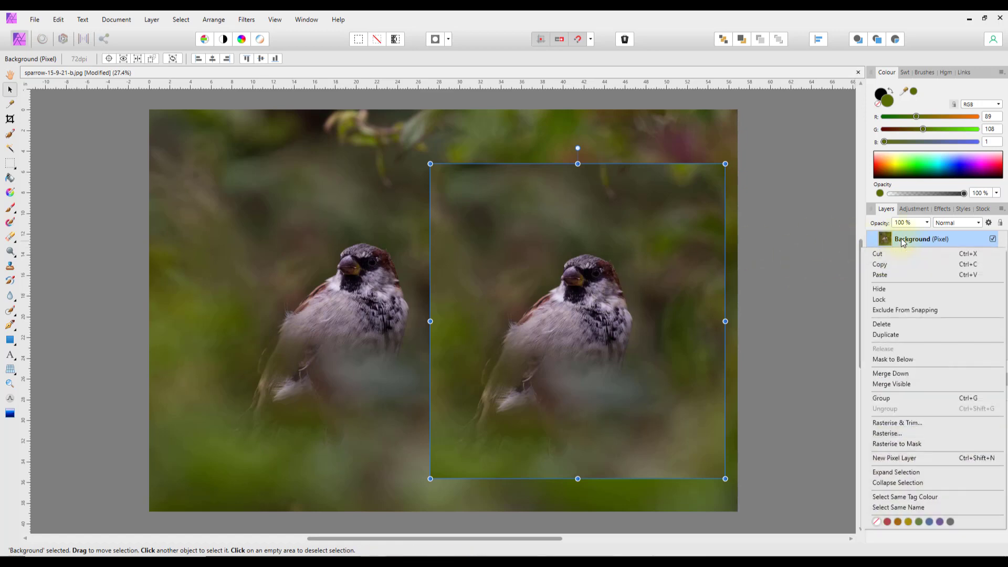
click(887, 324)
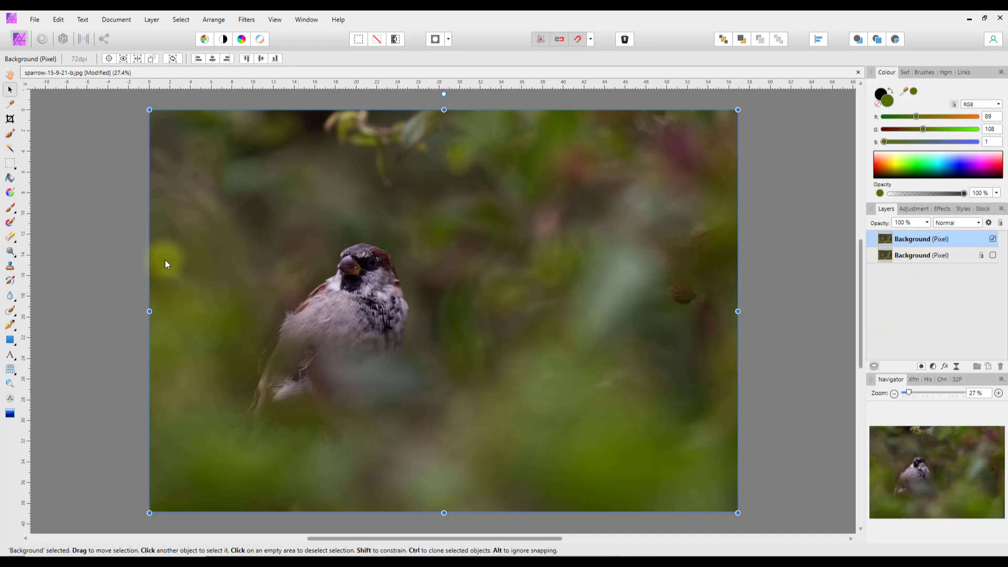
click(16, 172)
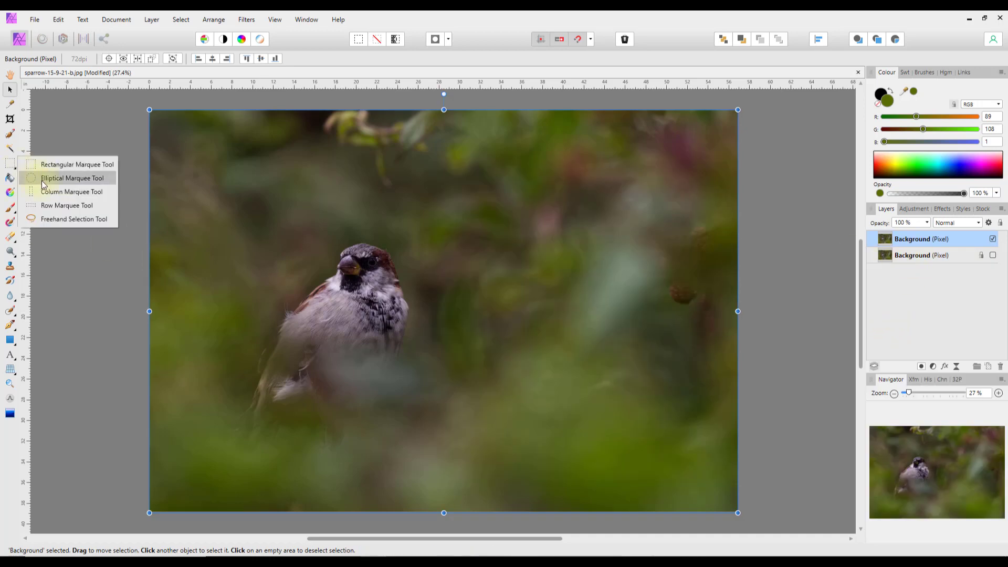
- Try a large elliptical selection over the sparrow, then clear it
click(42, 179)
drag(201, 202, 448, 460)
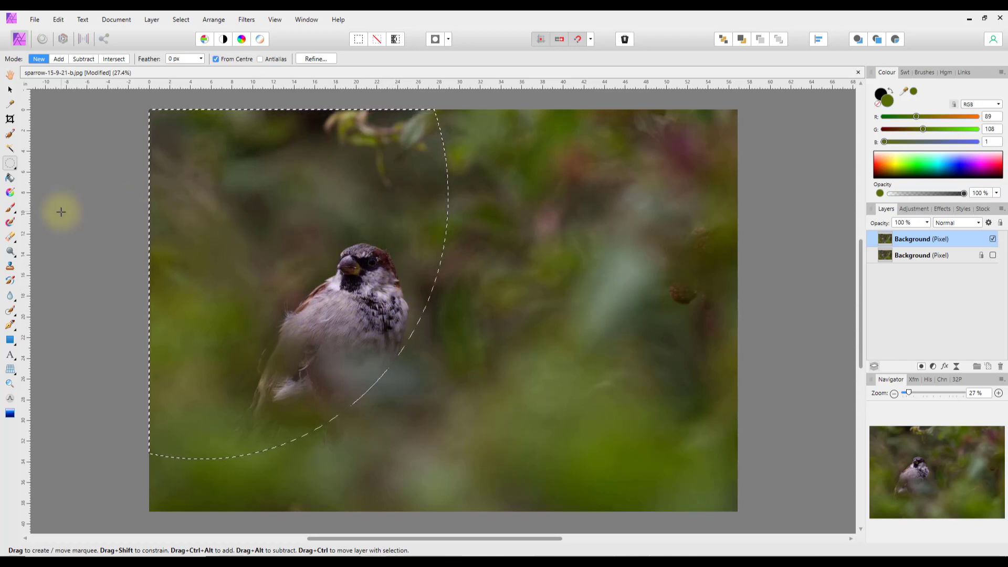
click(85, 246)
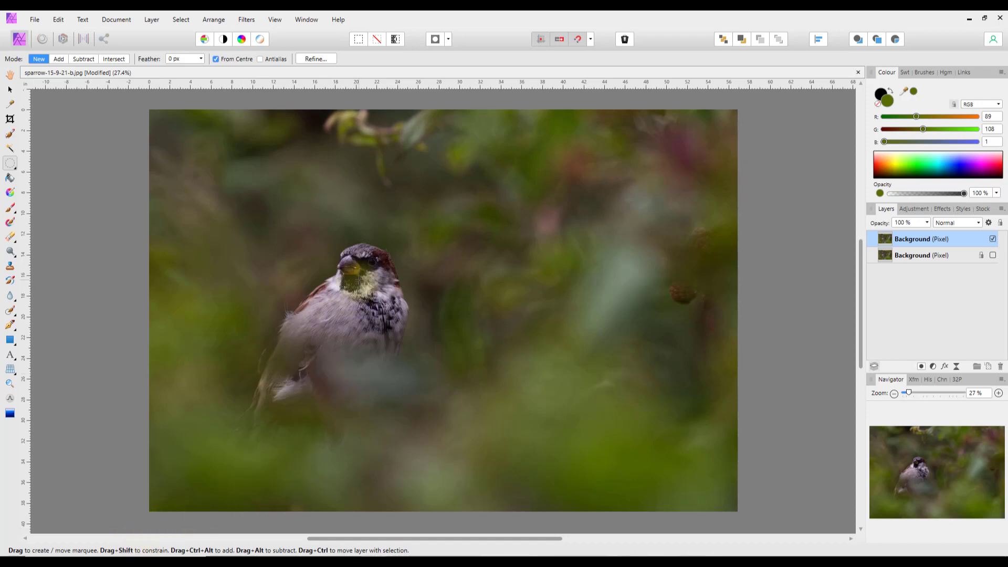
- Copy a circular selection of the head and chest to a new layer and move it right
drag(359, 280, 560, 398)
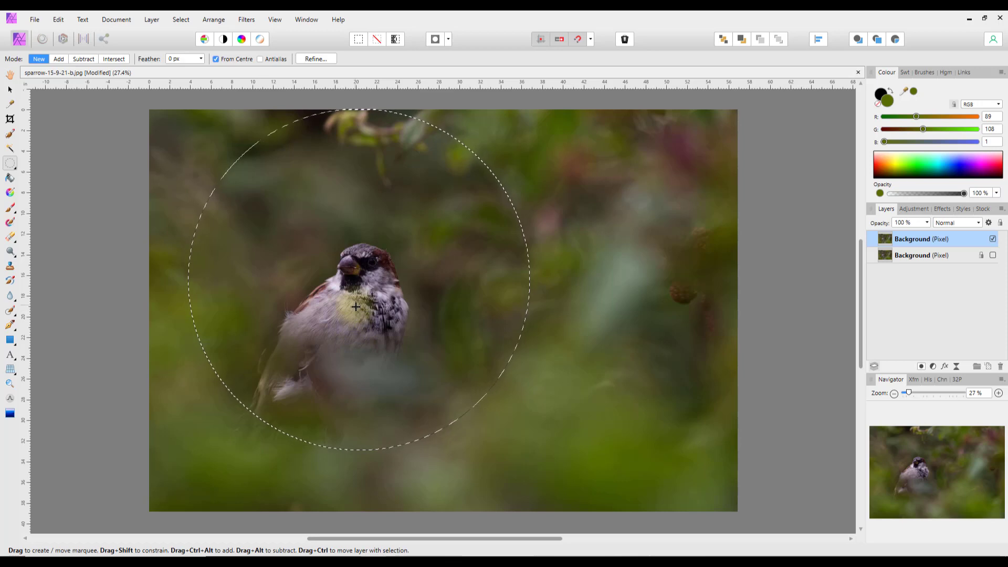
drag(356, 306, 346, 349)
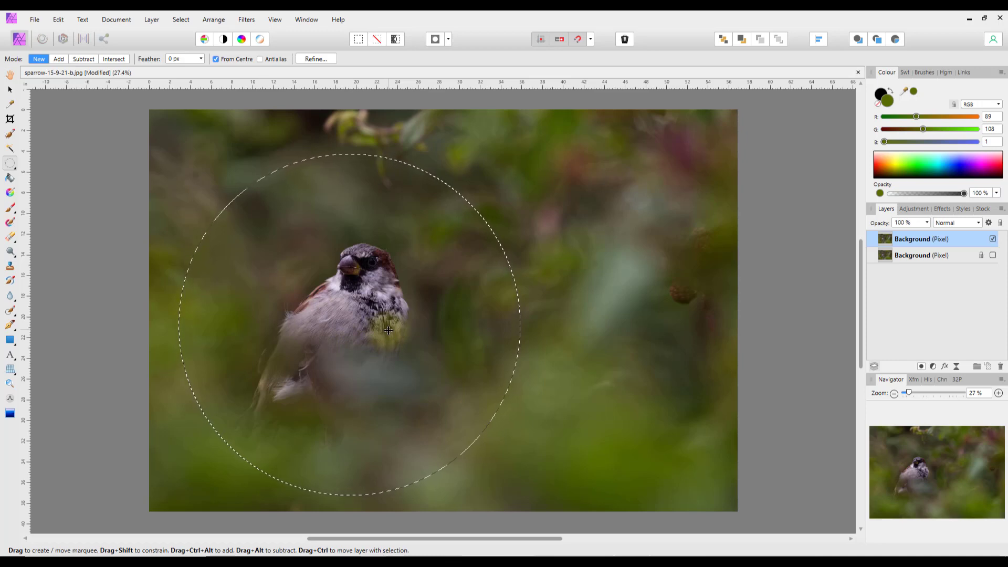
key(ctrl+j)
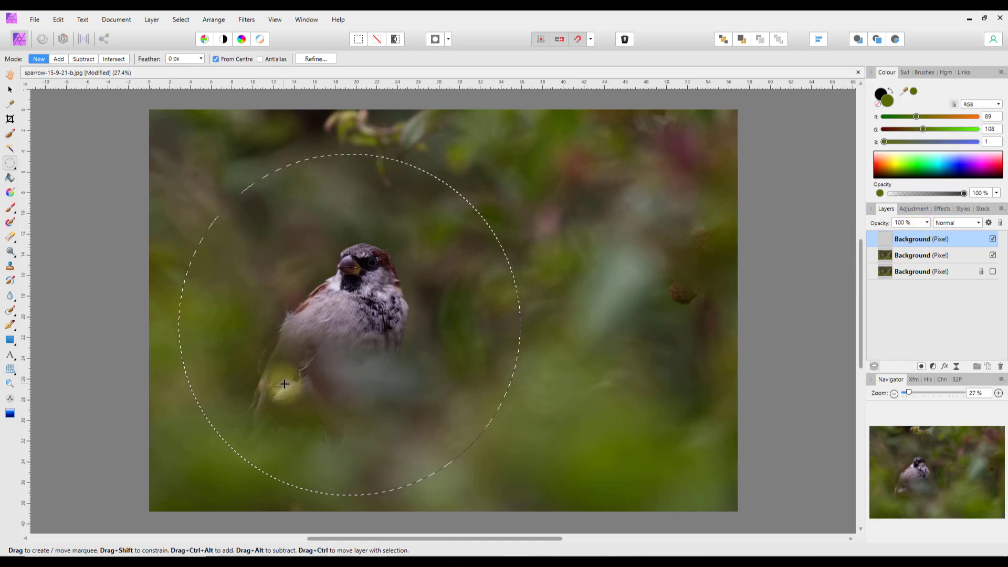
key(ctrl+d)
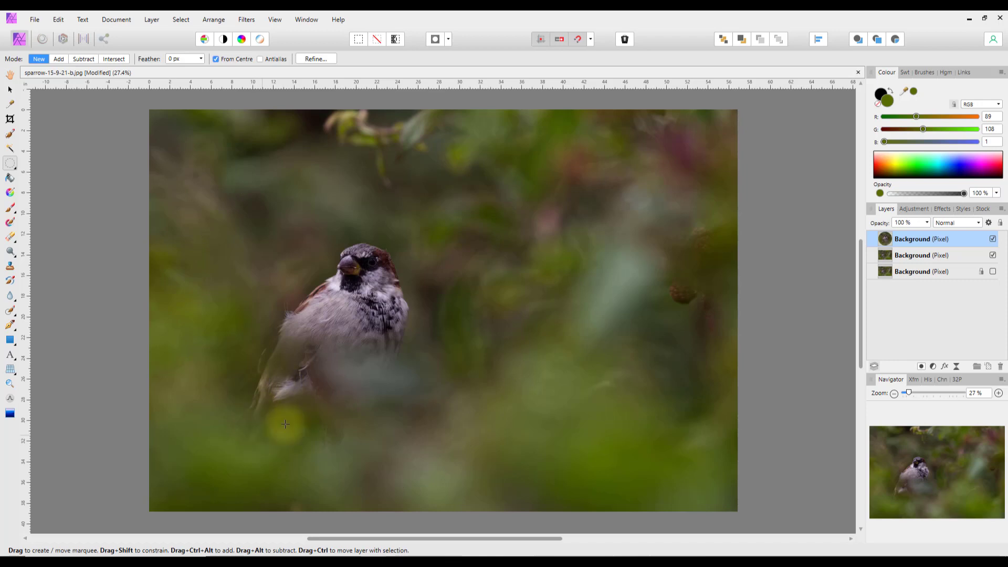
click(10, 93)
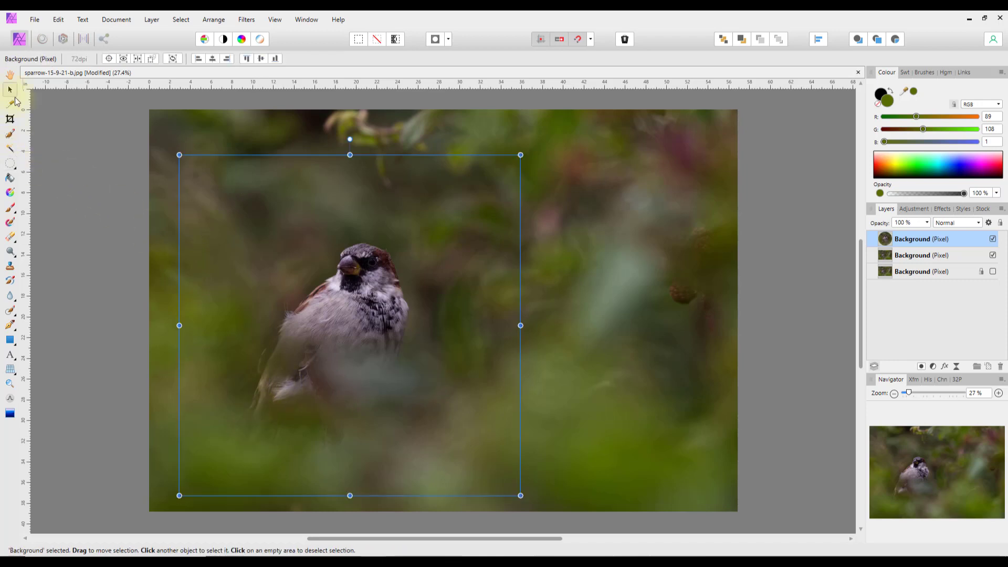
drag(330, 383, 509, 319)
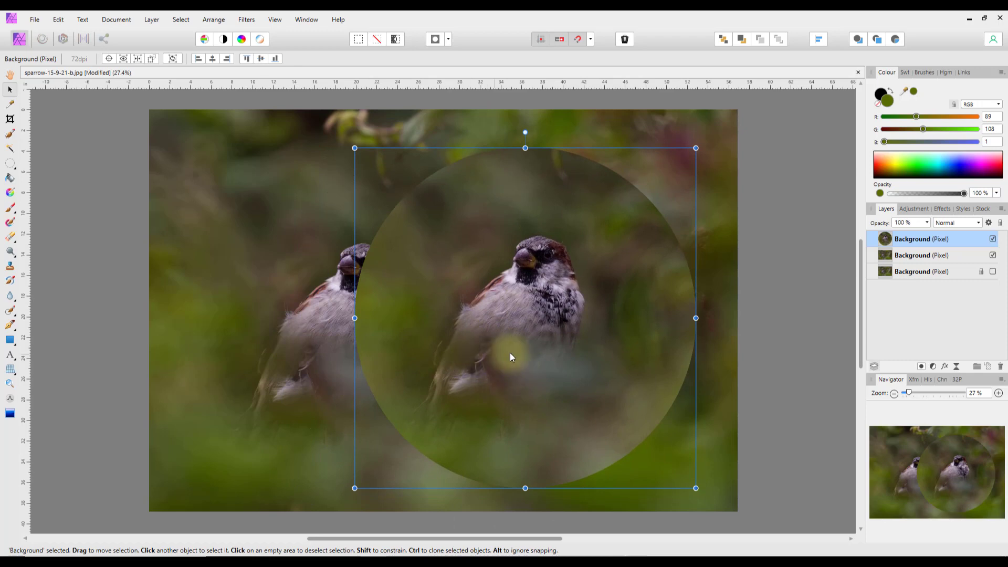
- Delete the top circular-copy layer from its Layers panel context menu
right_click(914, 238)
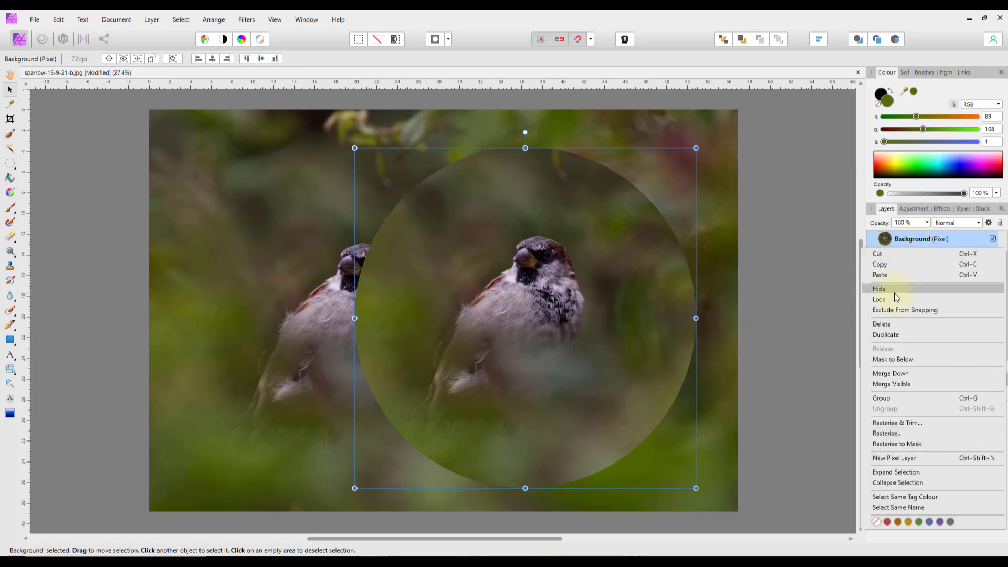
click(887, 323)
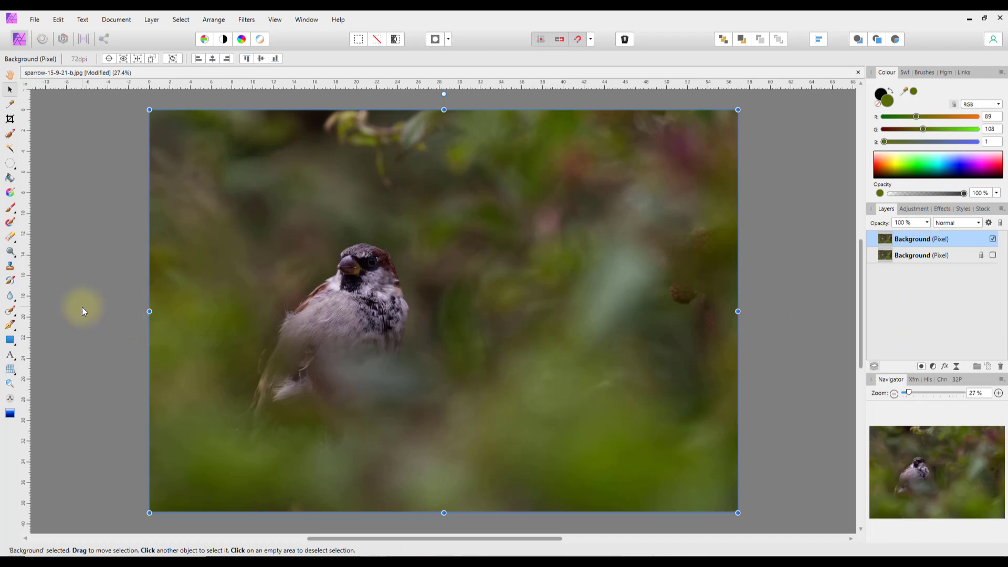
- Choose the Freehand Selection Tool and drag a closed loop around the sparrow
click(16, 168)
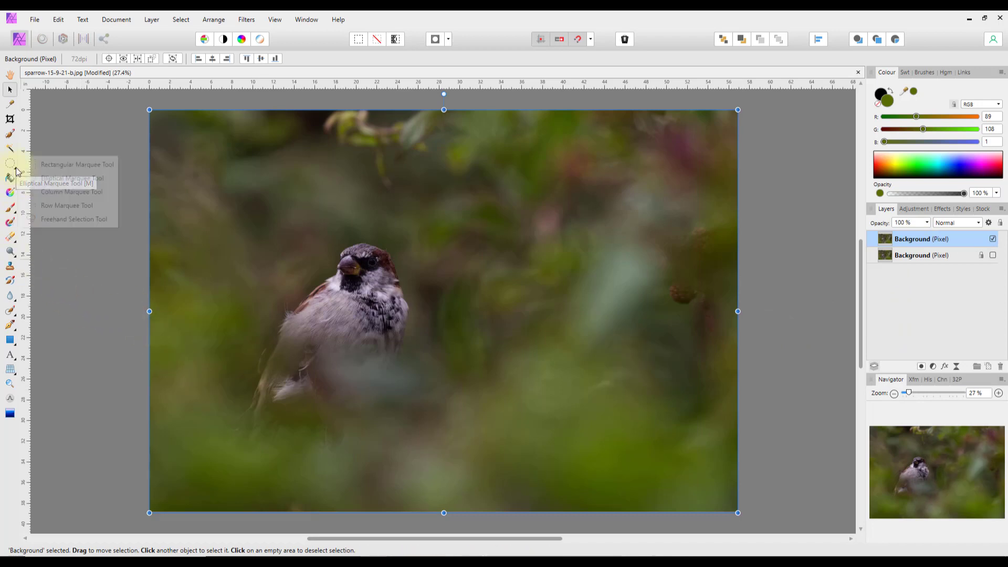
click(75, 224)
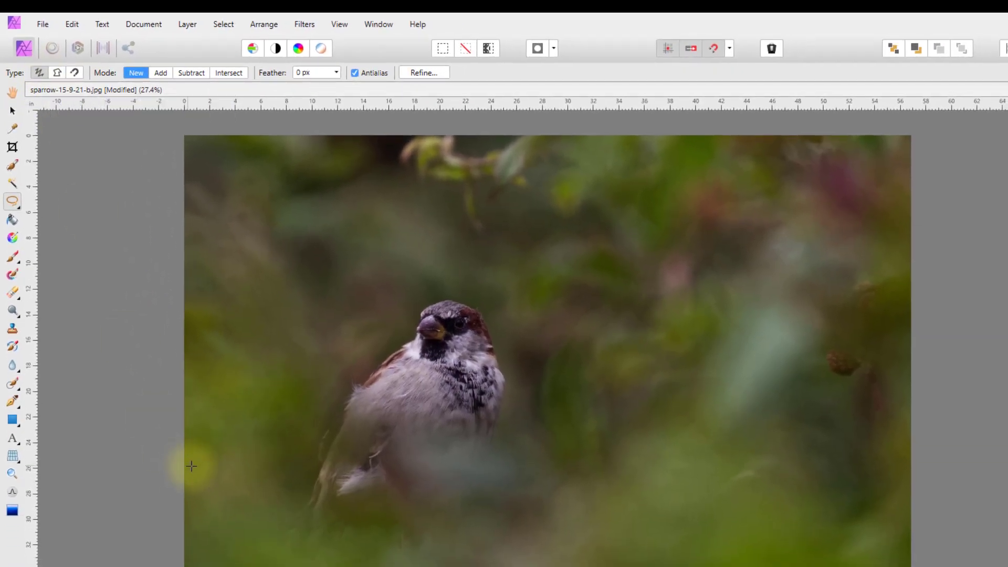
mouse_move(266, 565)
mouse_down()
mouse_move(233, 441)
mouse_move(292, 281)
mouse_move(499, 239)
mouse_move(665, 413)
mouse_up()
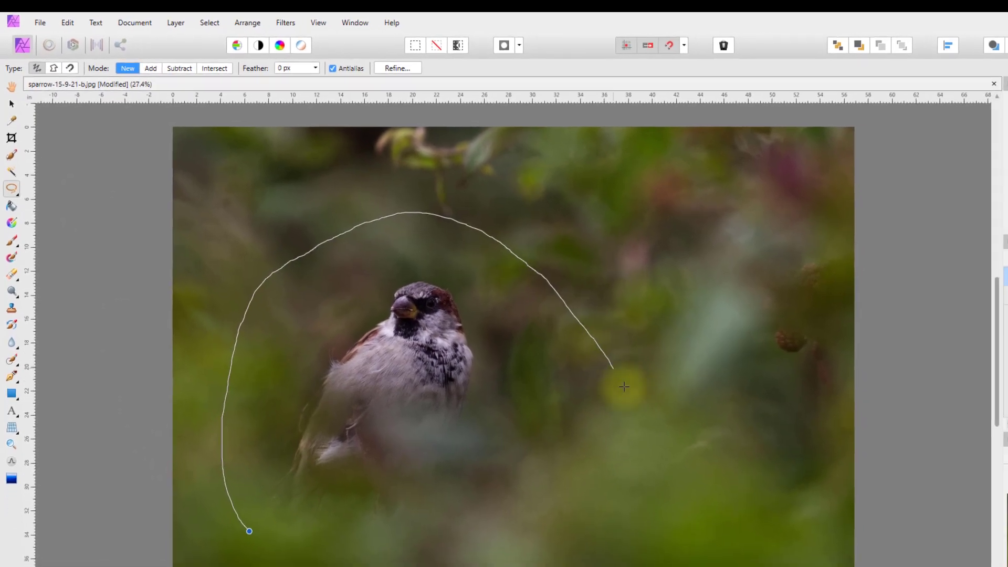
mouse_move(624, 387)
mouse_down()
mouse_move(598, 475)
mouse_move(484, 527)
mouse_move(329, 559)
mouse_move(291, 555)
mouse_move(244, 521)
mouse_move(236, 543)
mouse_up()
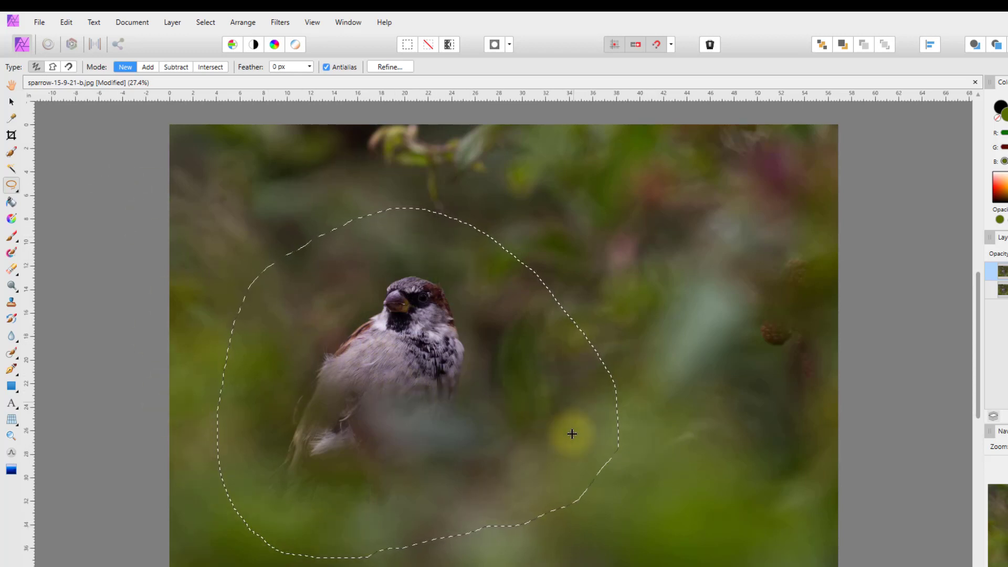
- Clear the freehand loop, outline the head and breast with Polygonal type, then discard it
click(57, 110)
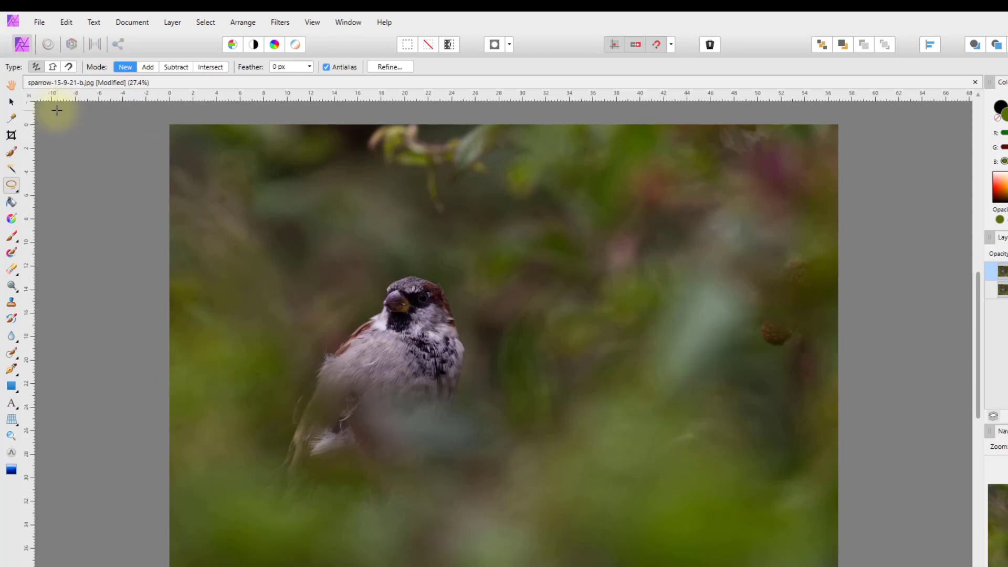
click(53, 68)
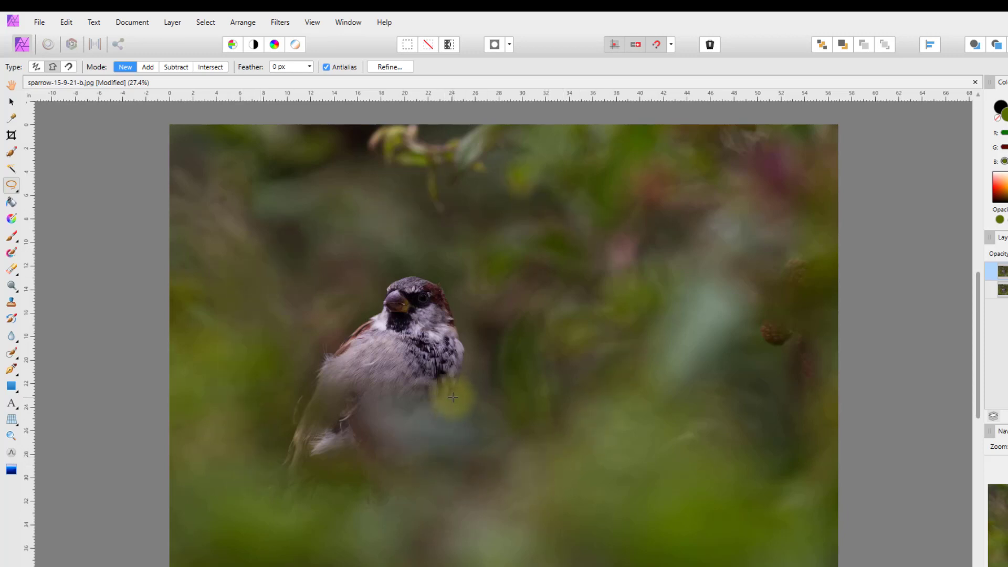
drag(453, 397, 459, 368)
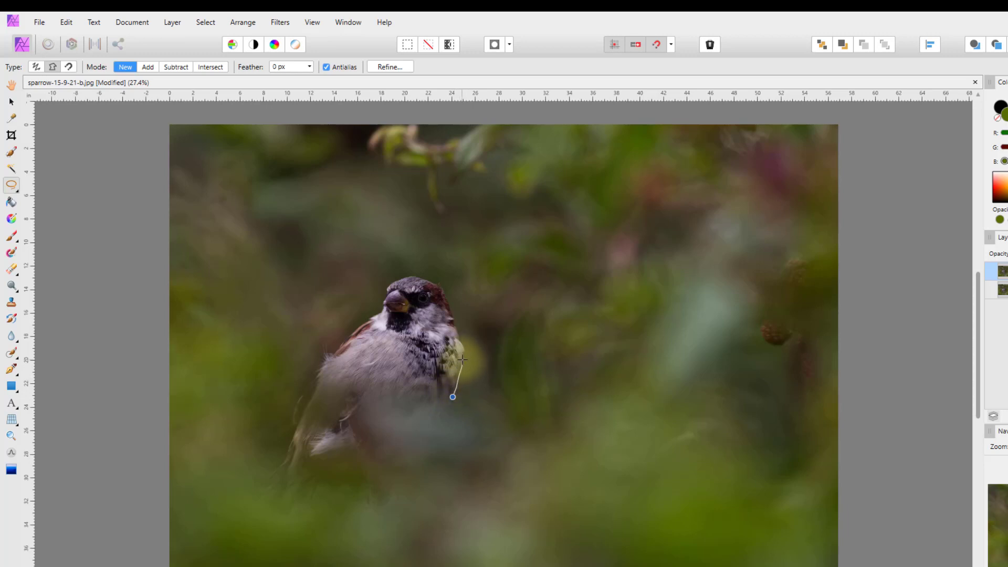
mouse_move(462, 348)
mouse_down()
mouse_move(441, 289)
mouse_move(420, 273)
mouse_move(391, 286)
mouse_move(385, 308)
mouse_move(354, 331)
mouse_up()
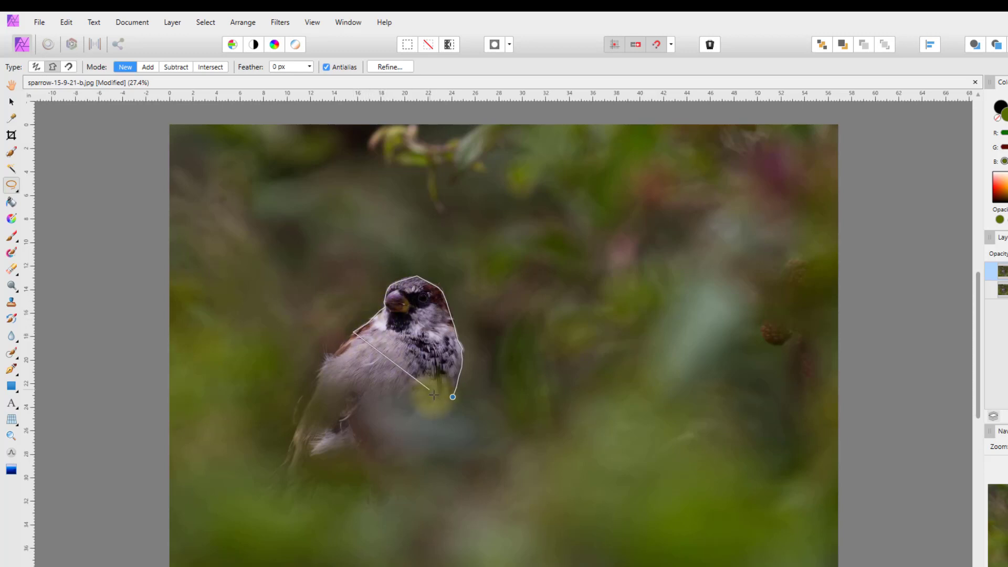
click(452, 397)
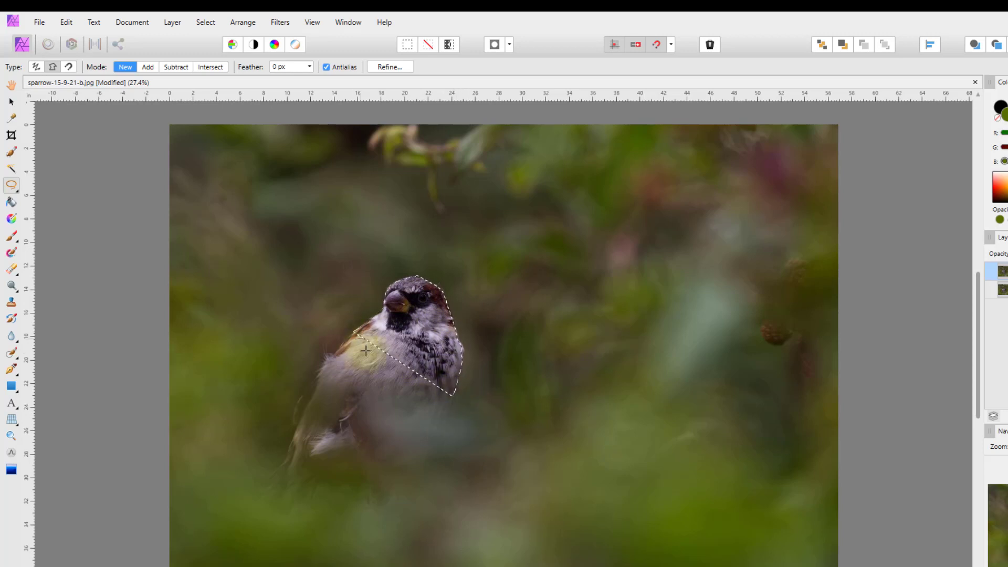
click(136, 222)
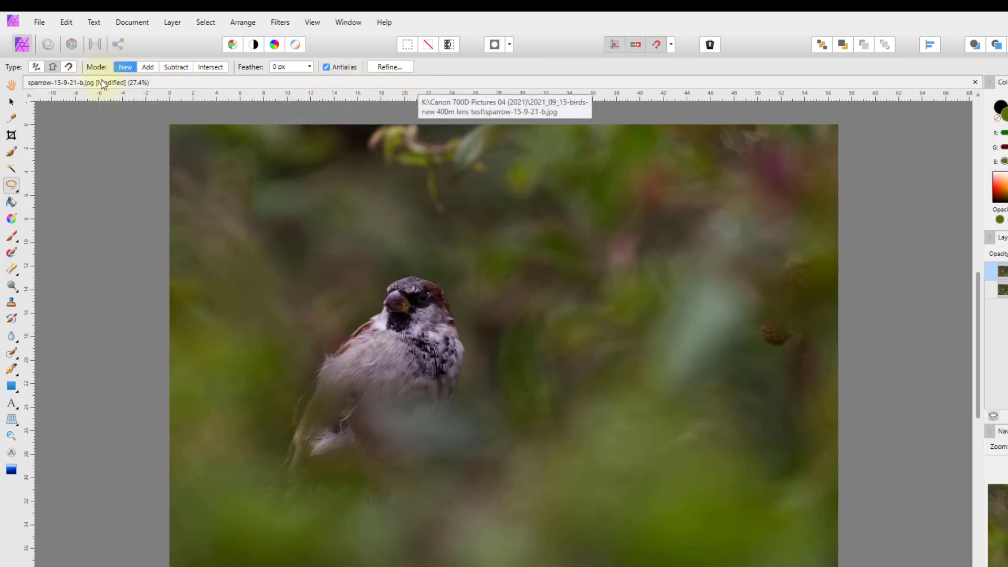
- Set the freehand type to Magnetic and trace a snapping outline around the head and upper breast
click(70, 66)
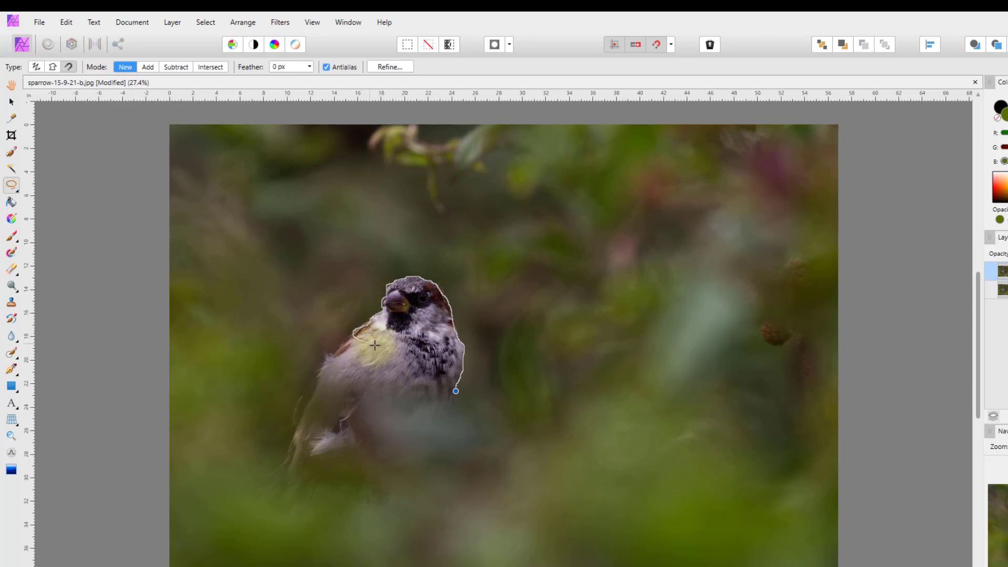
click(456, 391)
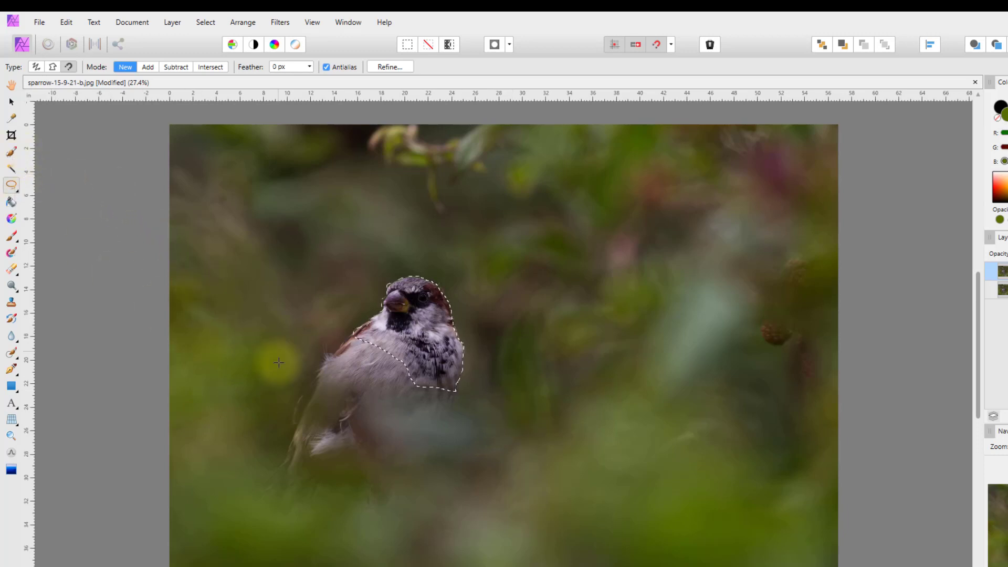
- With the Selection Brush subtracting, brush the selection's lower edge up toward the throat
click(10, 153)
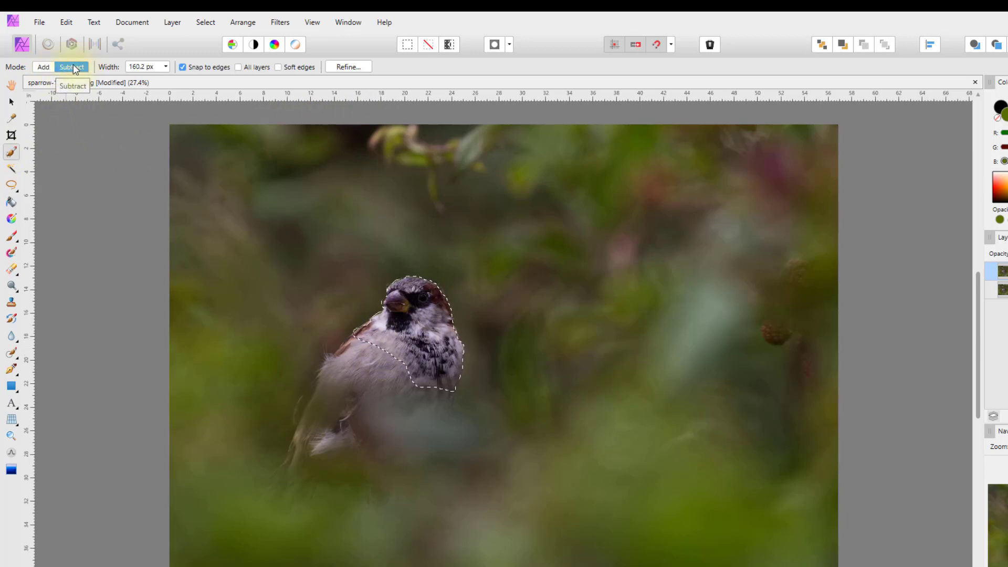
drag(450, 420, 445, 387)
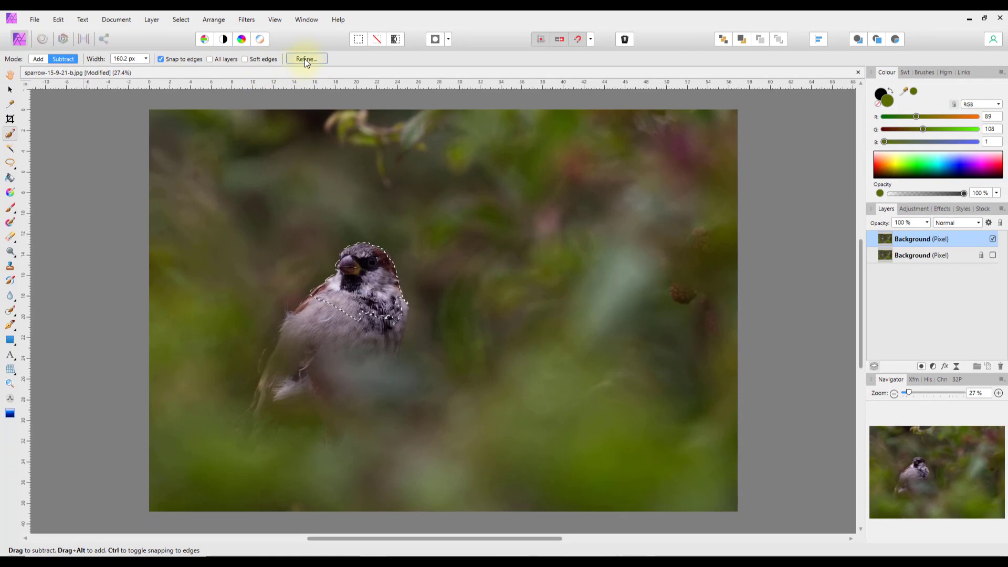
- Refine the head selection with a 53.1 px feather, keep Selection output, and apply
click(305, 59)
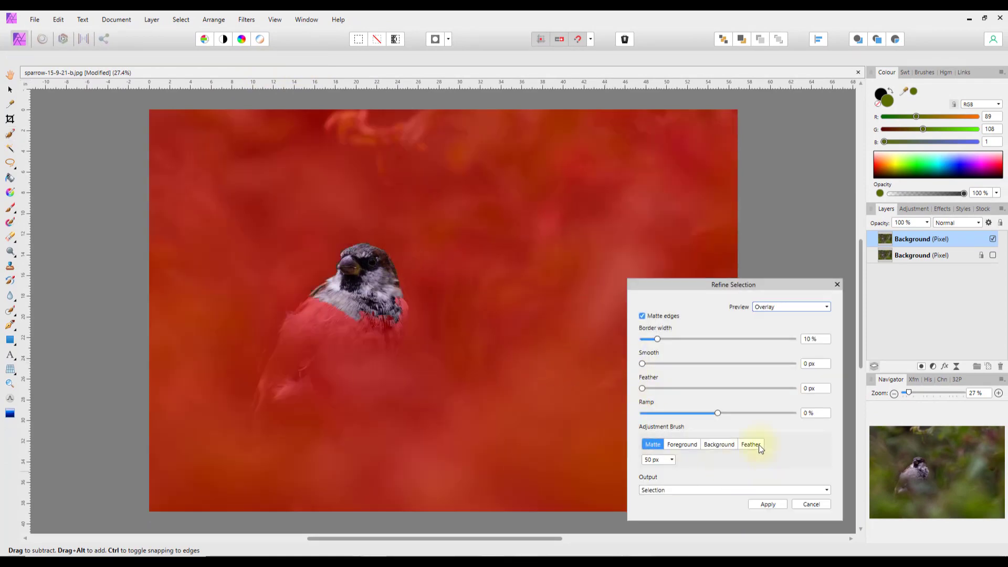
drag(643, 389, 723, 397)
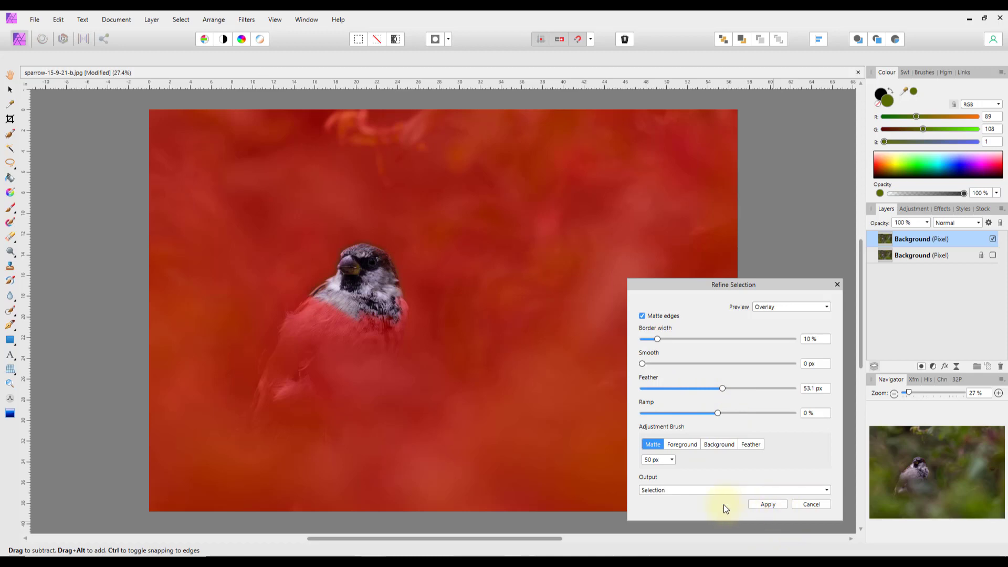
click(827, 491)
click(779, 483)
click(772, 503)
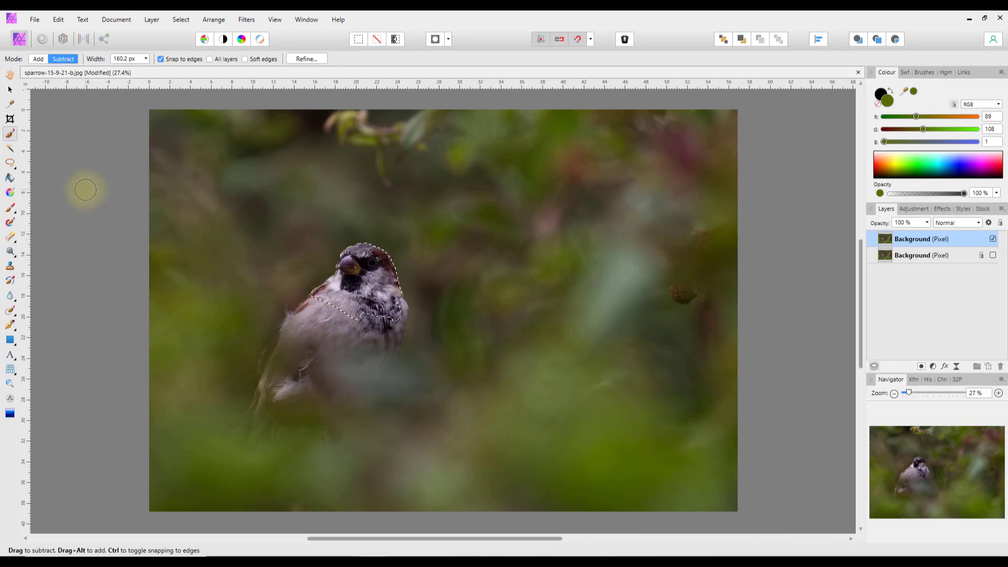
- Deselect the feathered head selection with Ctrl+D and pick the Fill Tool
key(ctrl+d)
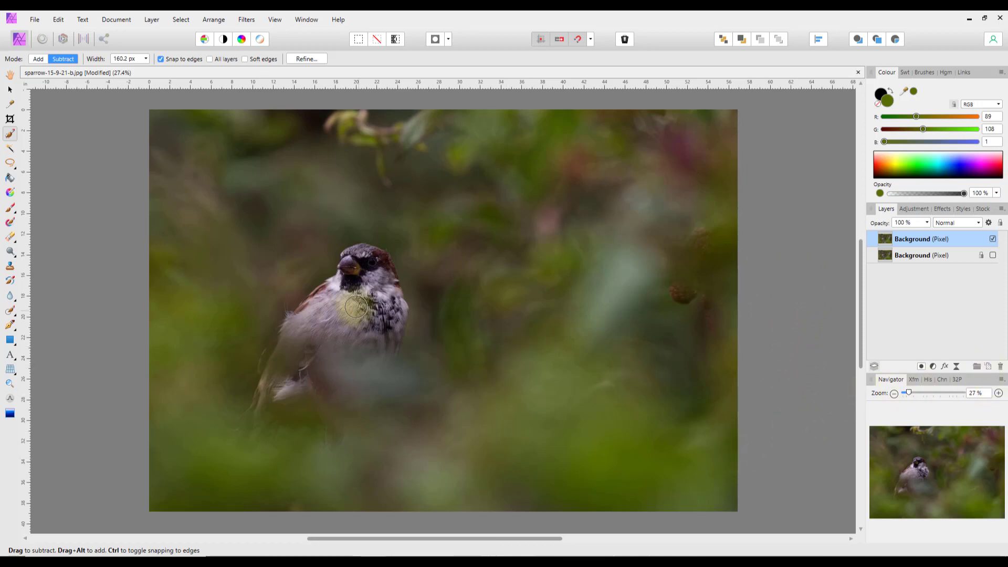
click(9, 192)
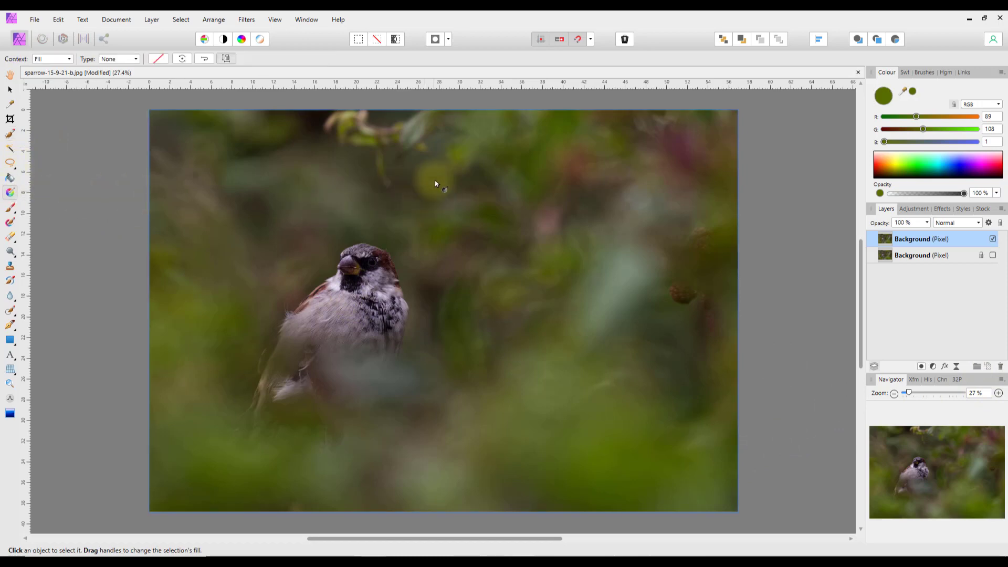
drag(407, 128, 578, 503)
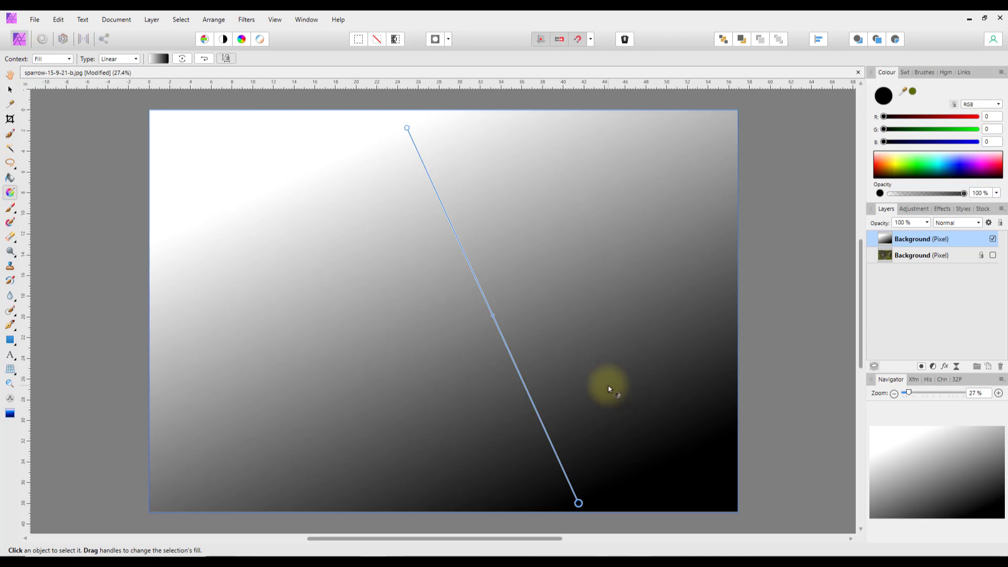
key(ctrl+z)
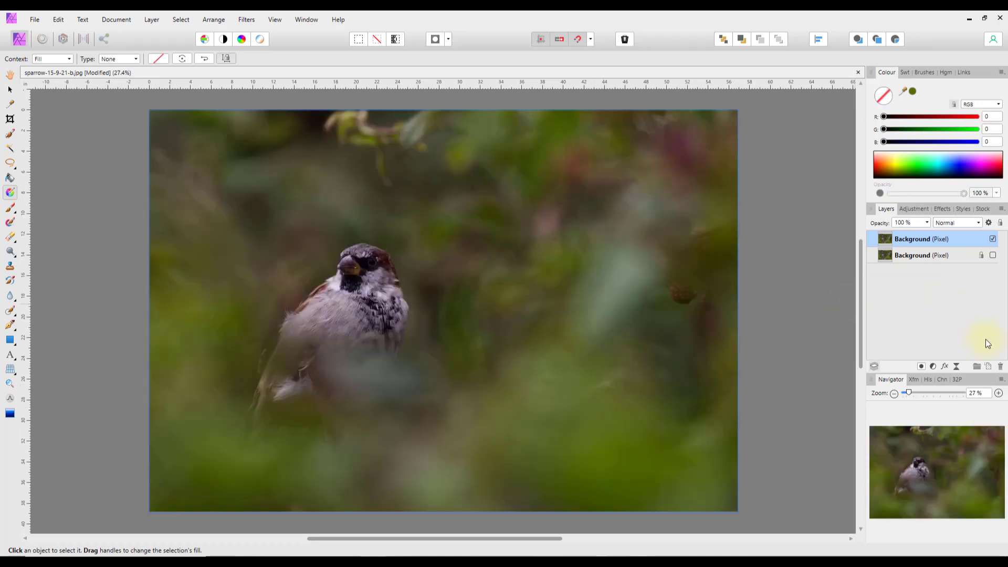
- On a new pixel layer, draw a reversed top-to-bottom black-to-white gradient and show its blend modes
click(988, 367)
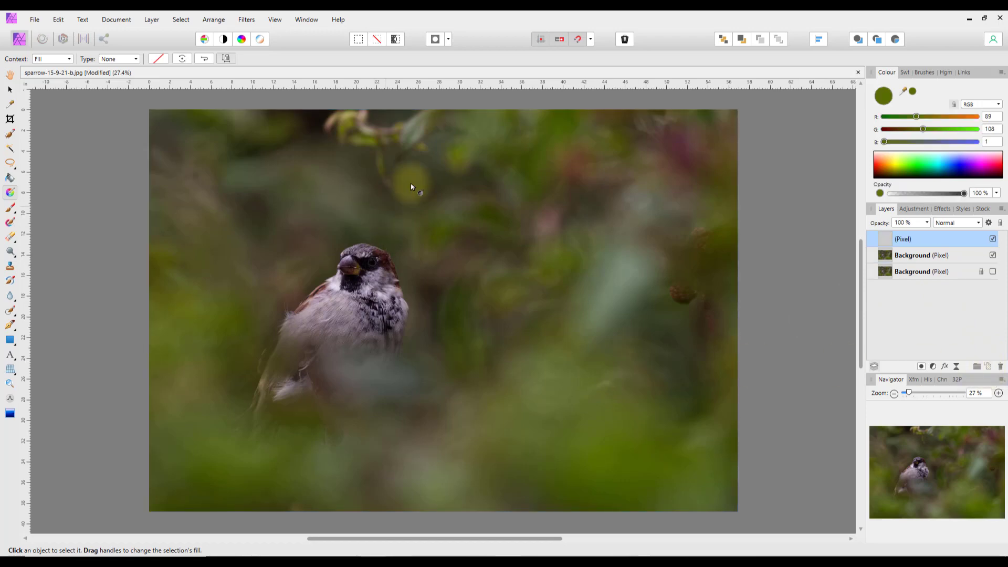
drag(431, 115, 430, 508)
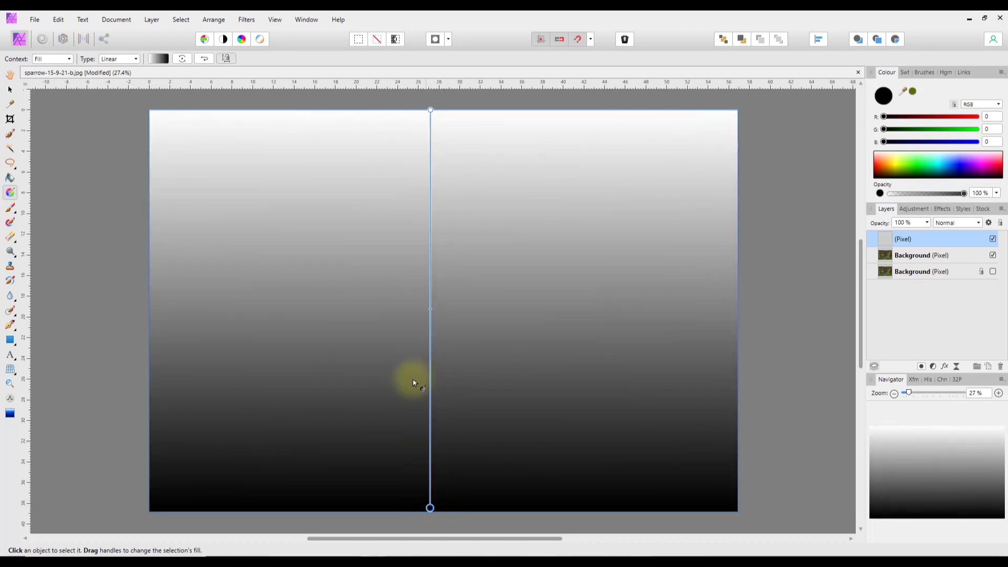
click(204, 59)
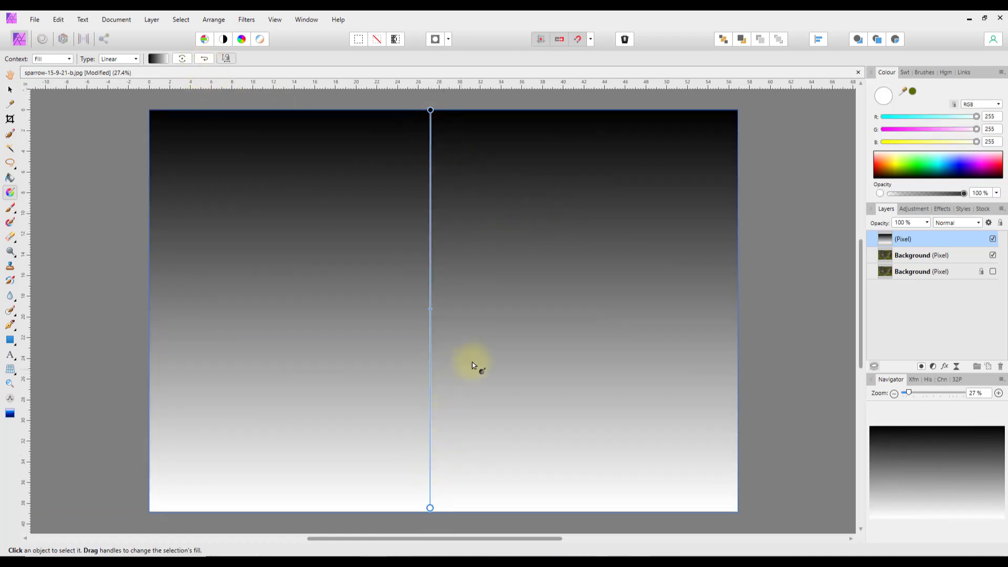
click(979, 223)
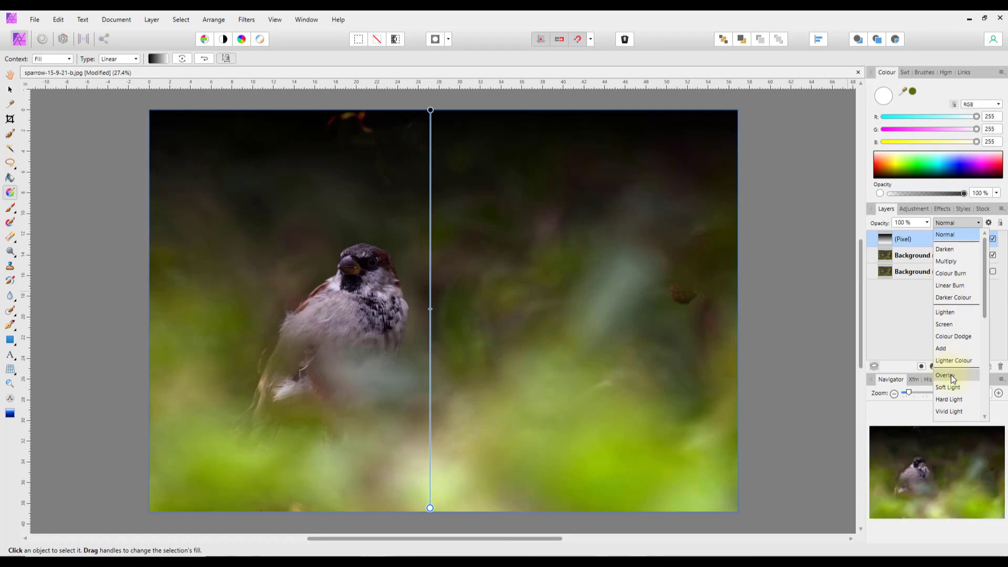
- Set the gradient layer to Overlay and drag its midpoint further down the line
click(950, 374)
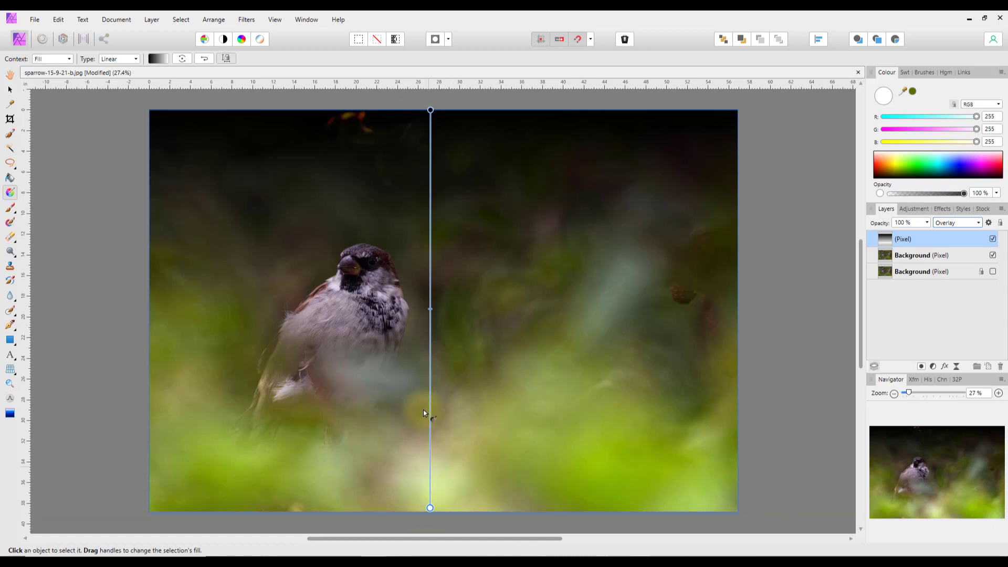
mouse_move(430, 310)
mouse_down()
mouse_move(432, 252)
mouse_move(441, 444)
mouse_move(439, 183)
mouse_move(439, 352)
mouse_up()
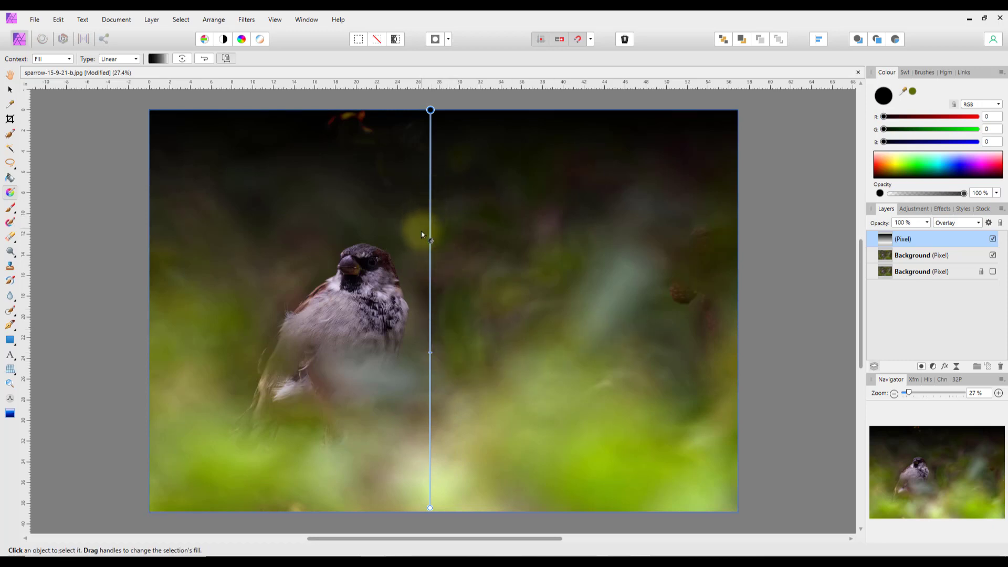
drag(422, 239, 400, 339)
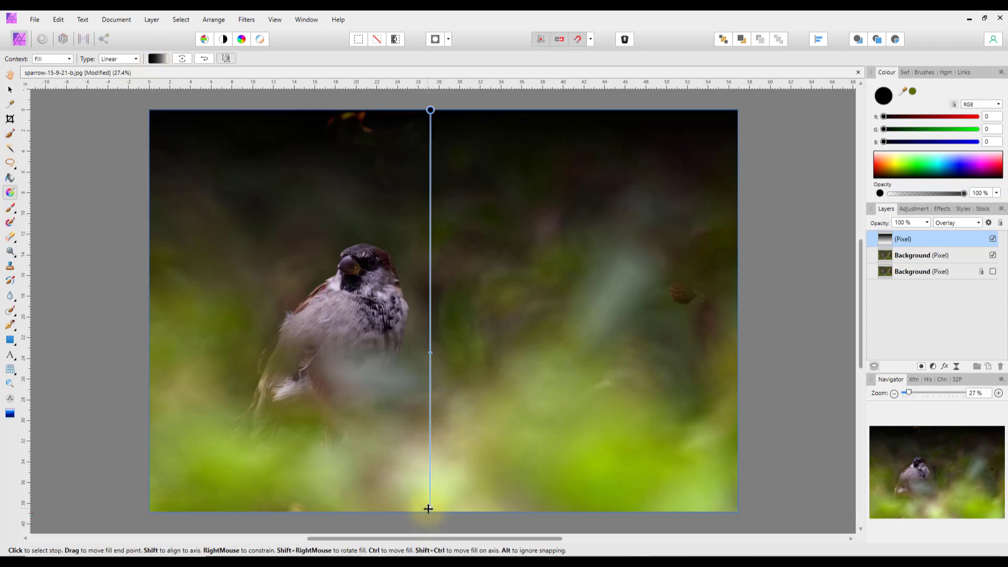
- Set the gradient's starting stop to dark olive green using RGB sliders
click(156, 58)
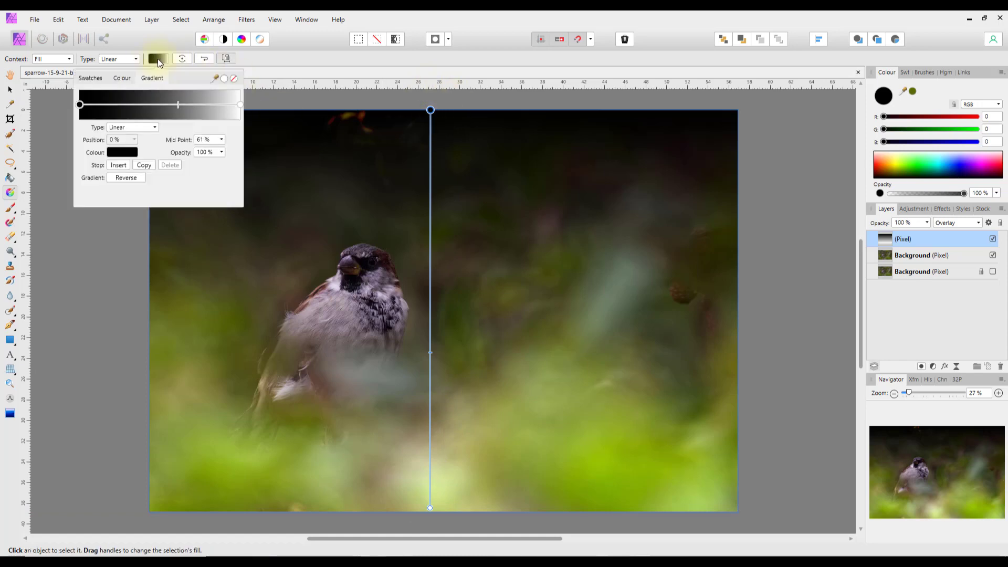
click(80, 105)
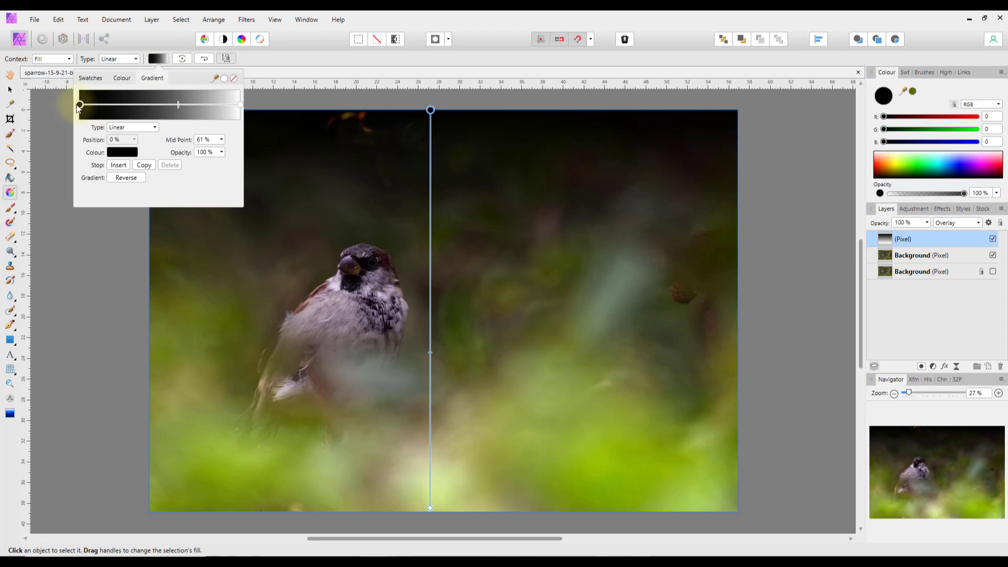
click(122, 152)
click(94, 245)
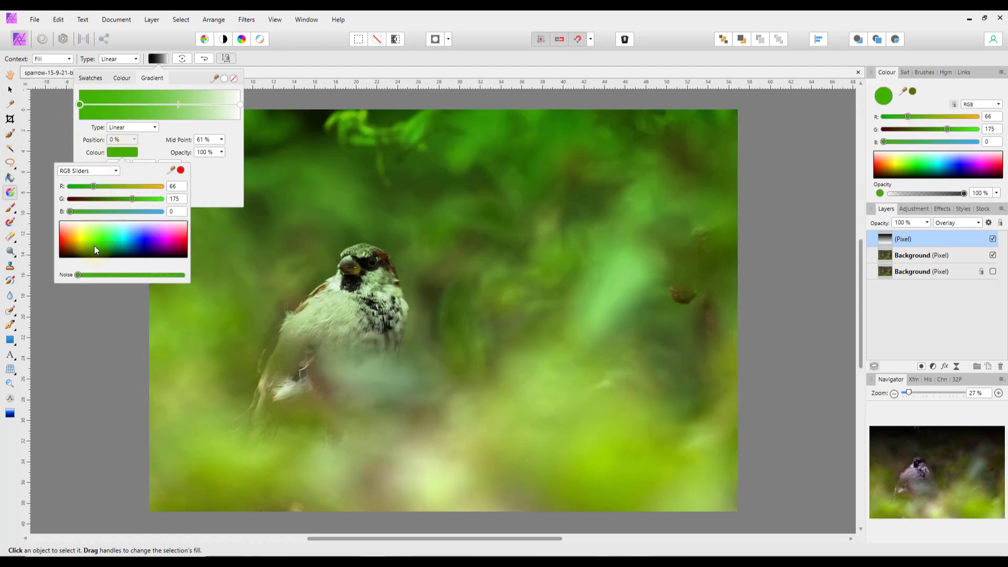
drag(93, 245, 88, 256)
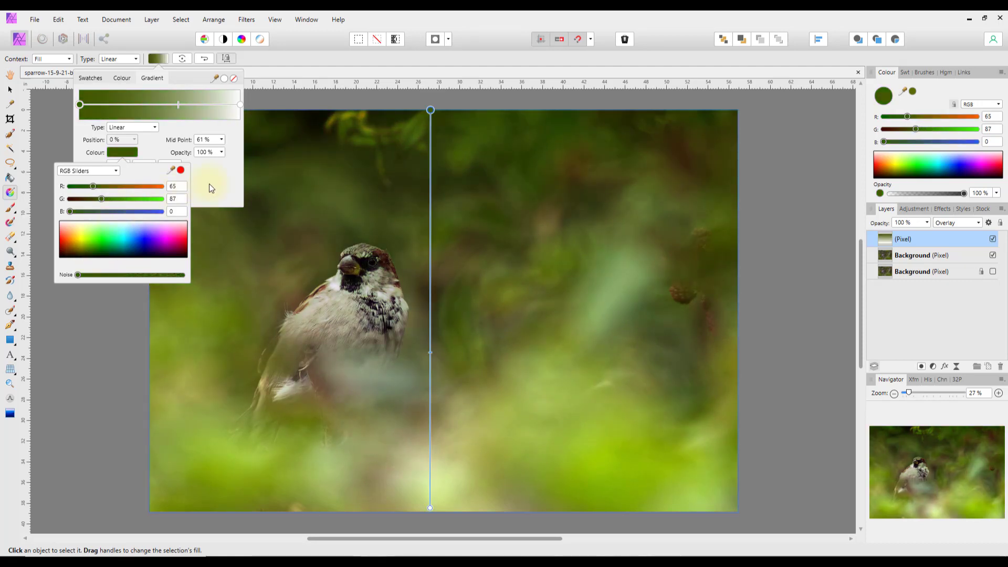
click(209, 188)
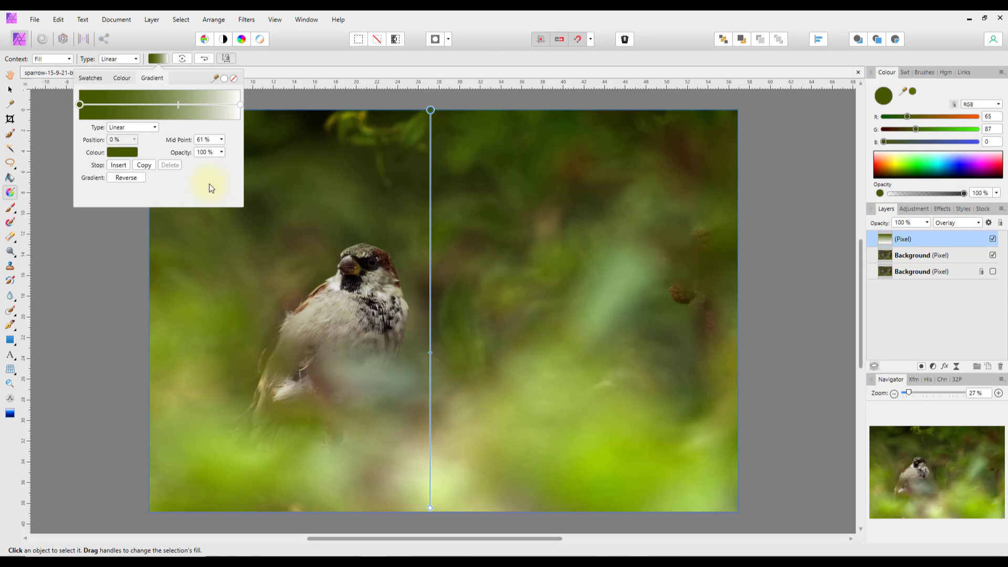
- Set the gradient's end stop to light green and close the gradient settings
click(239, 105)
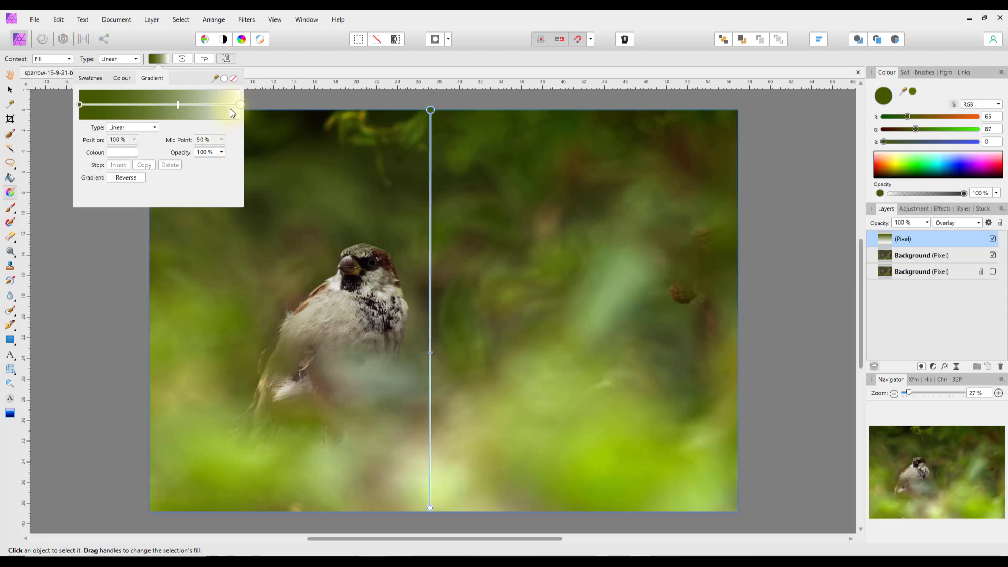
click(120, 154)
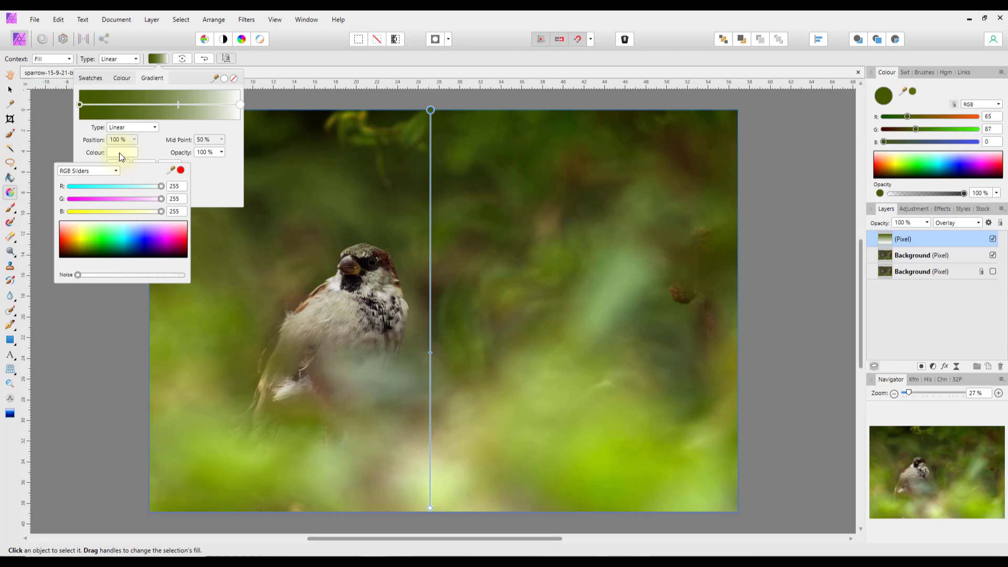
click(94, 234)
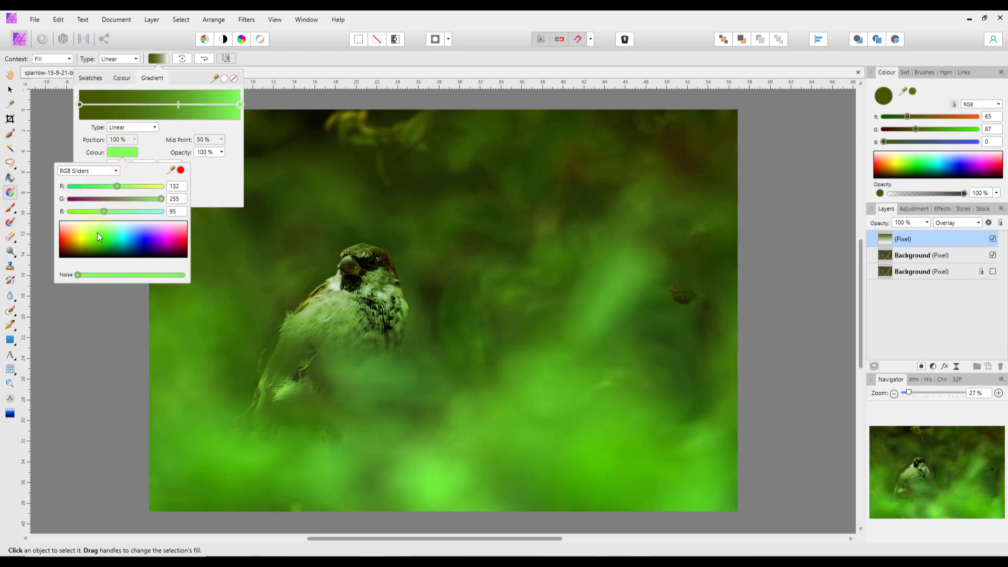
drag(97, 232, 93, 233)
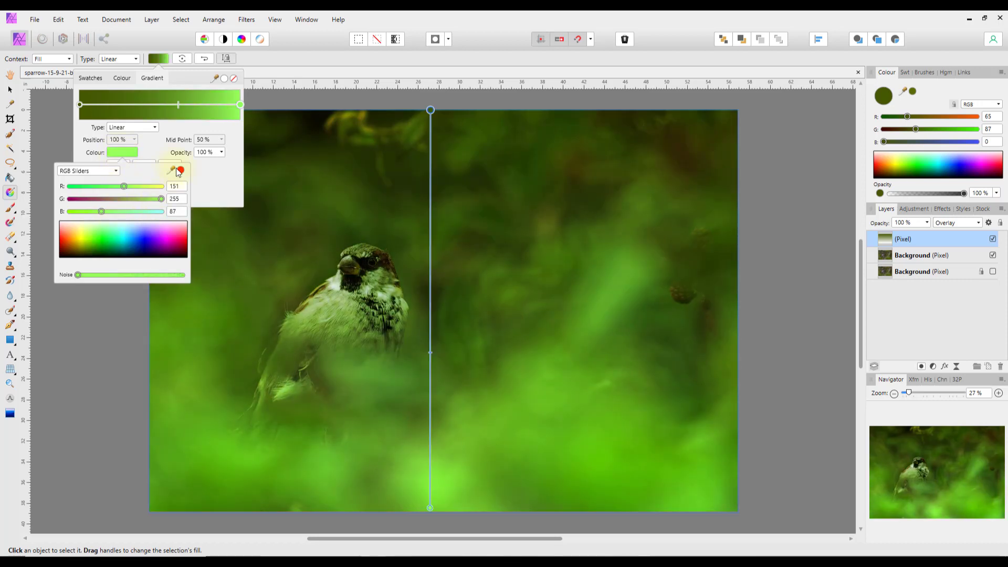
click(262, 72)
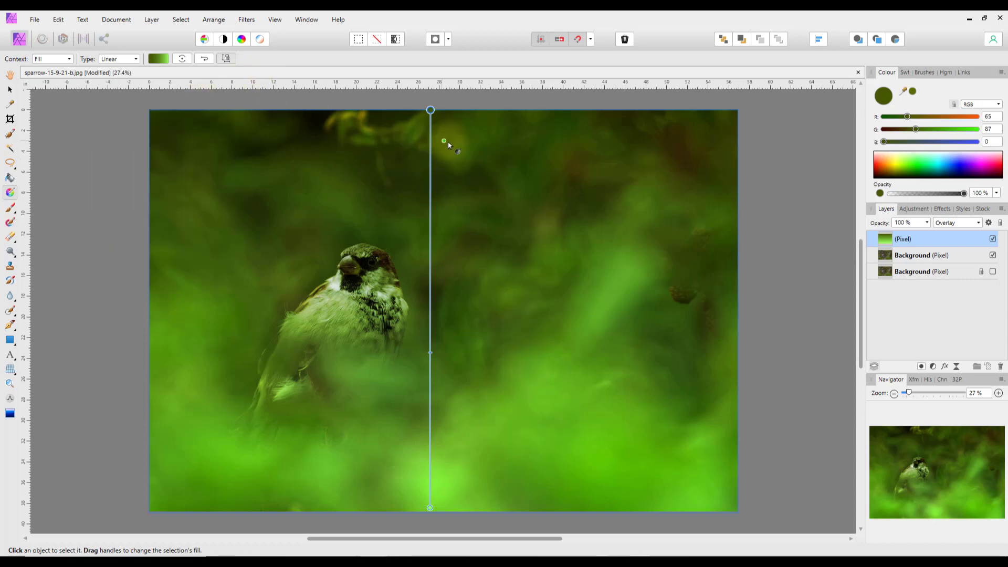
- Toggle the green gradient layer off and on twice to compare, then delete it
click(994, 239)
click(994, 240)
click(994, 240)
click(993, 240)
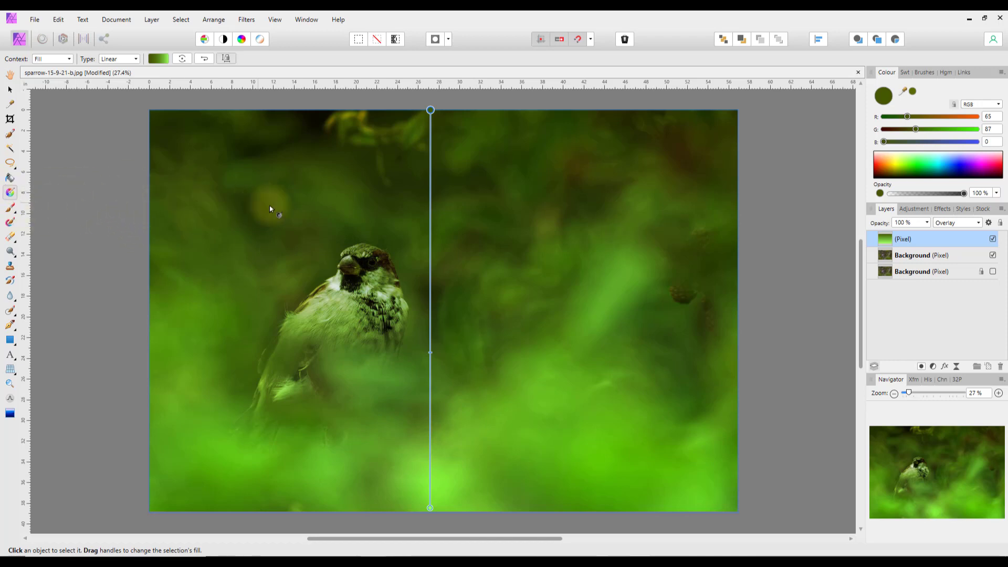
right_click(880, 241)
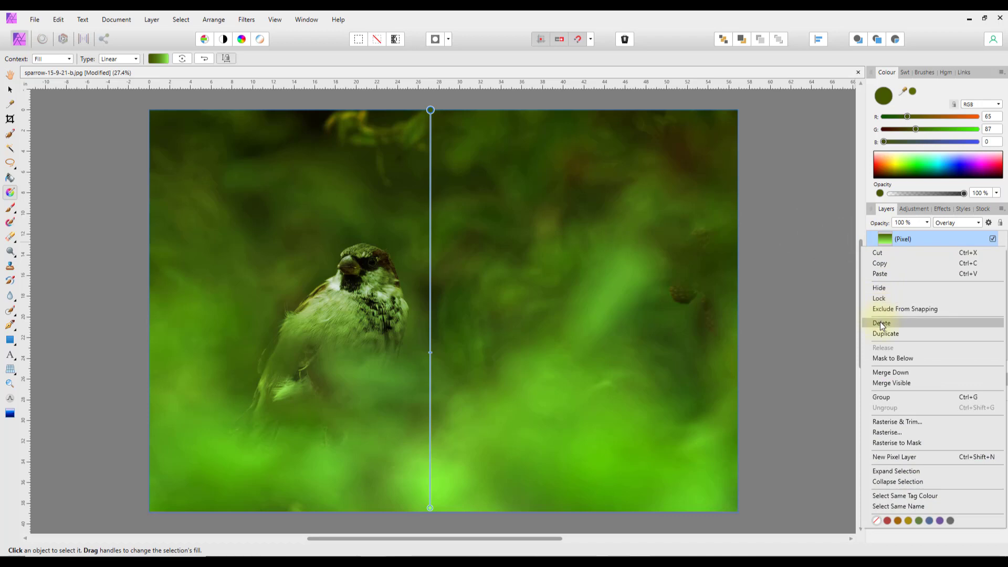
click(879, 323)
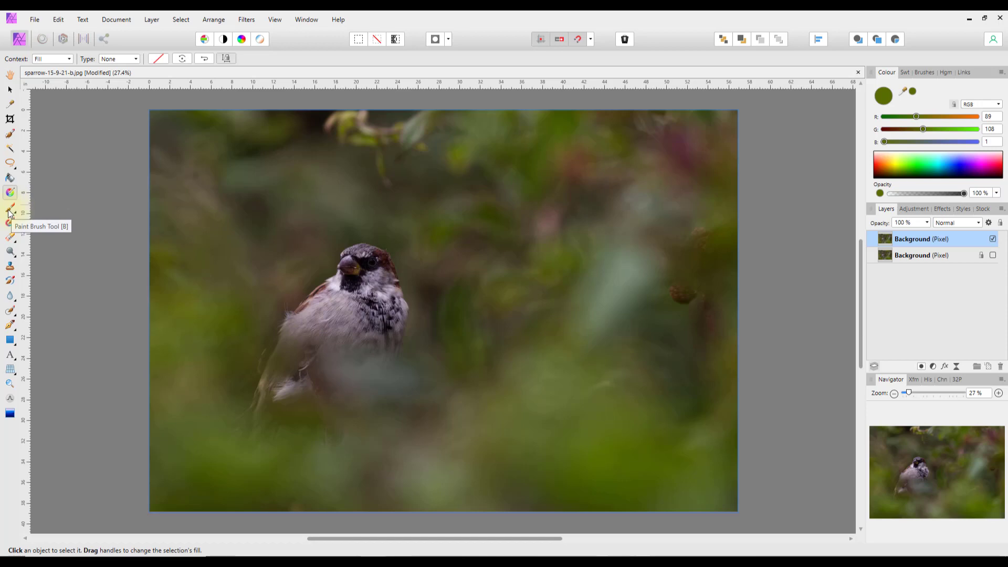
- Set the Paint Brush to 0% hardness, paint a soft black zigzag, then undo it
click(9, 212)
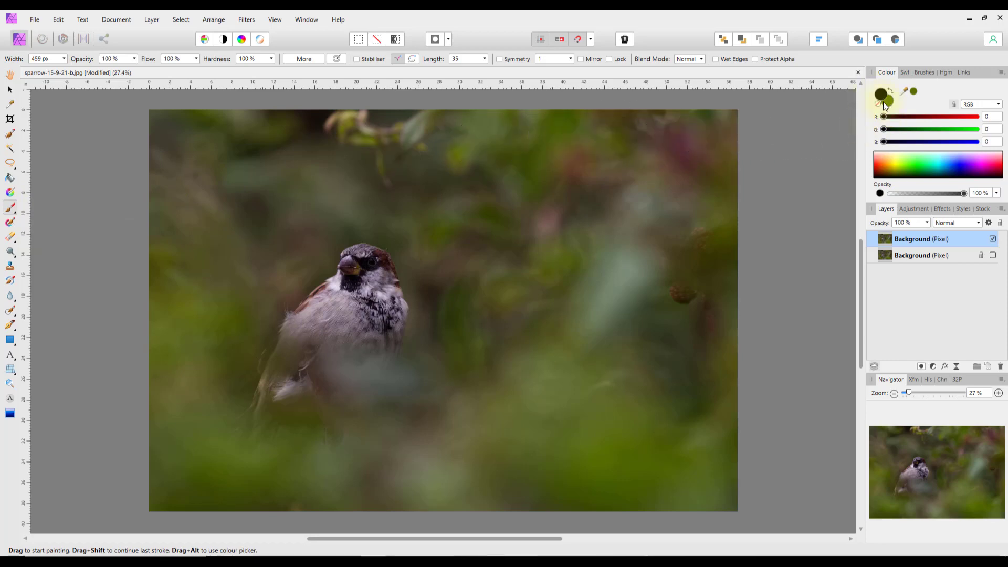
click(706, 142)
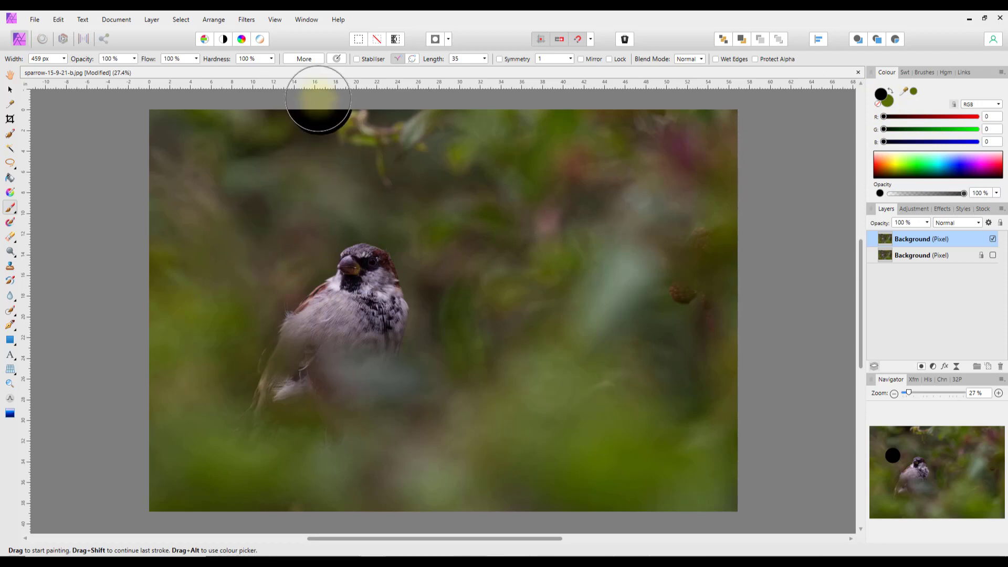
click(271, 59)
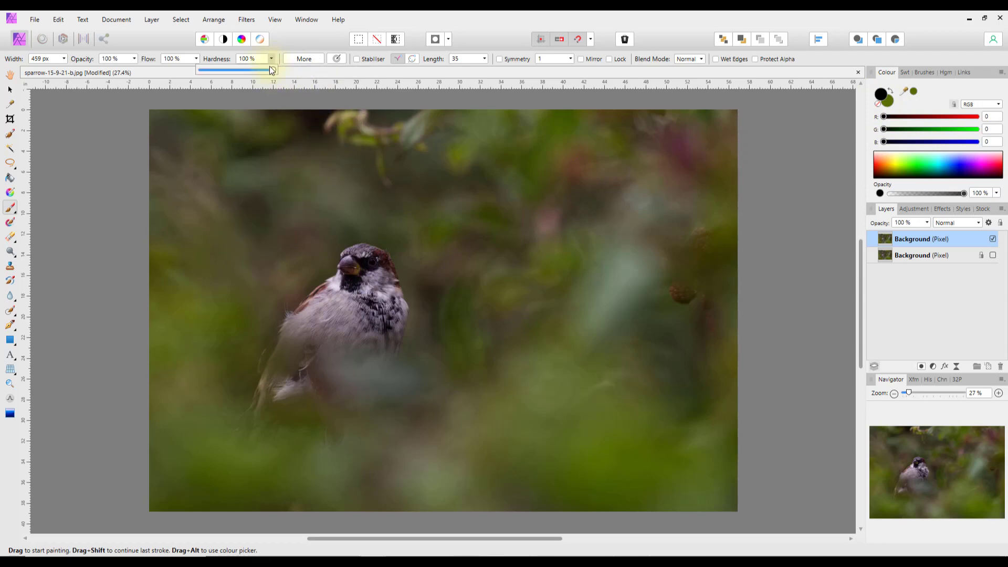
drag(270, 68, 206, 68)
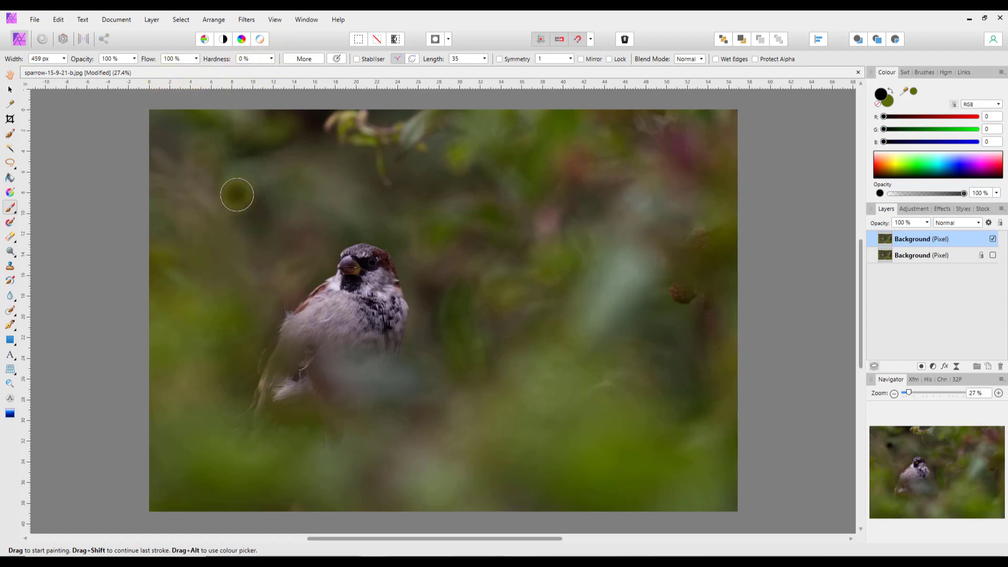
mouse_move(237, 195)
mouse_down()
mouse_move(515, 203)
mouse_move(468, 234)
mouse_move(278, 262)
mouse_move(597, 286)
mouse_move(234, 337)
mouse_move(489, 432)
mouse_move(436, 420)
mouse_up()
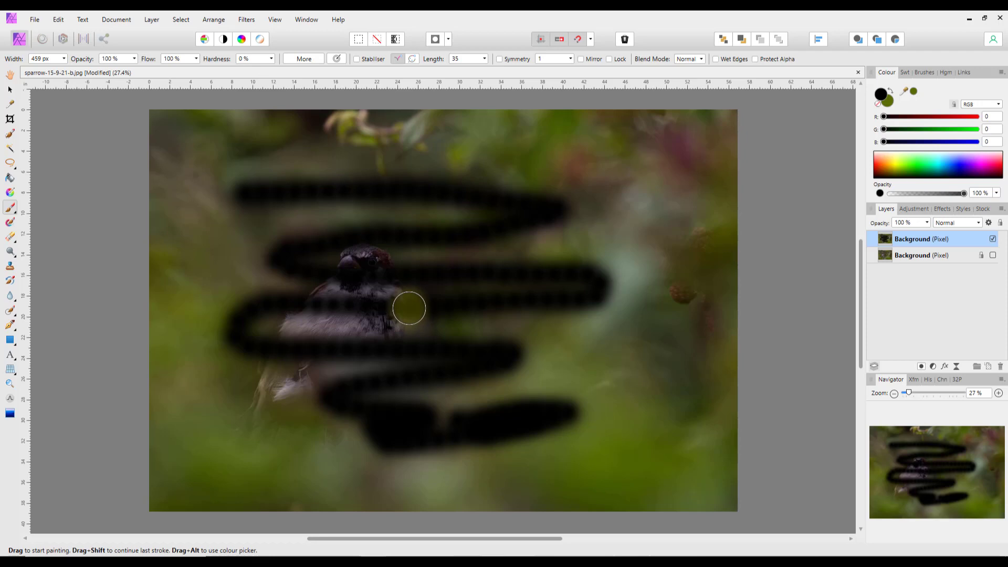
key(ctrl+z)
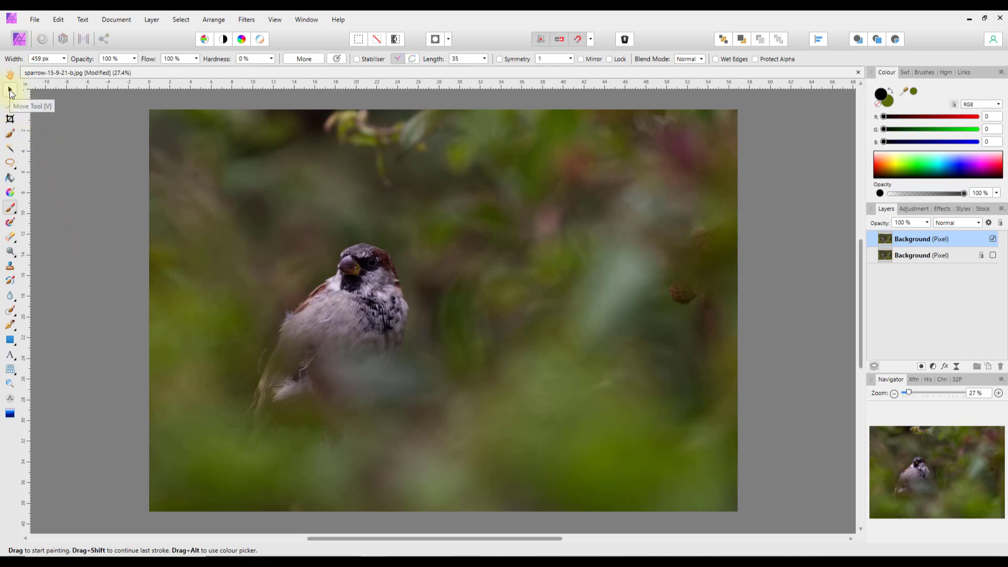
- Paint a black zigzag on a new layer, move it right and up, then delete it
click(9, 89)
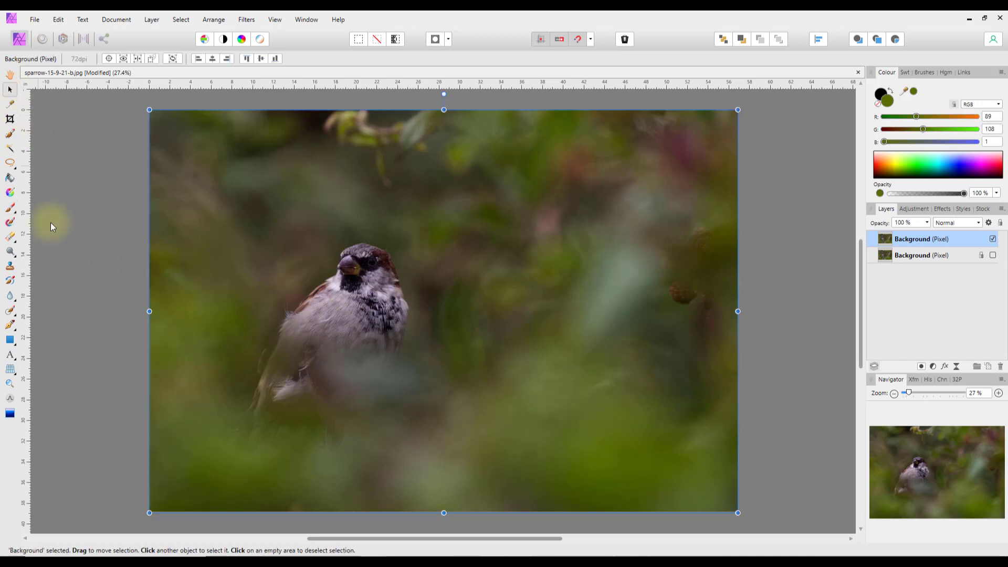
click(80, 283)
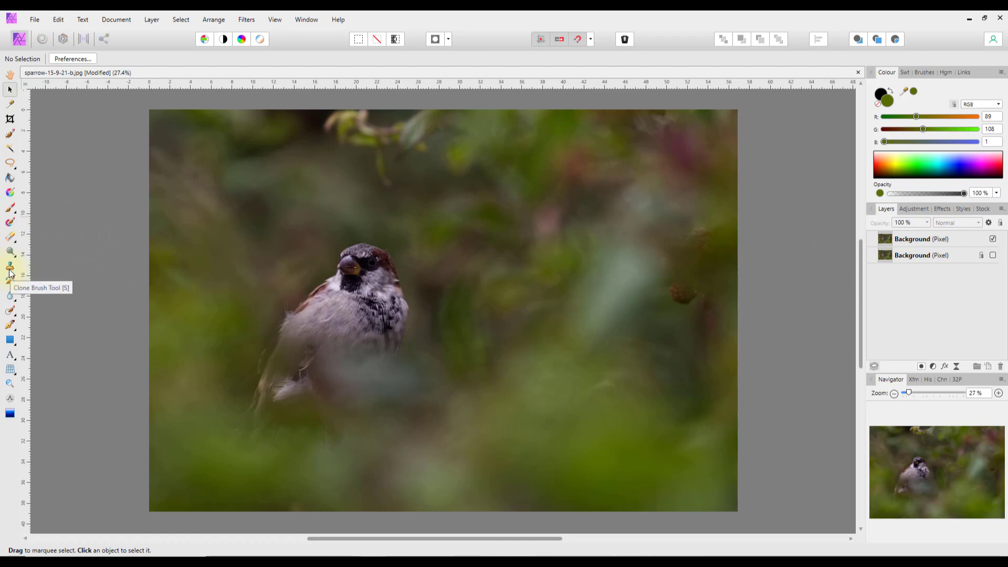
click(10, 211)
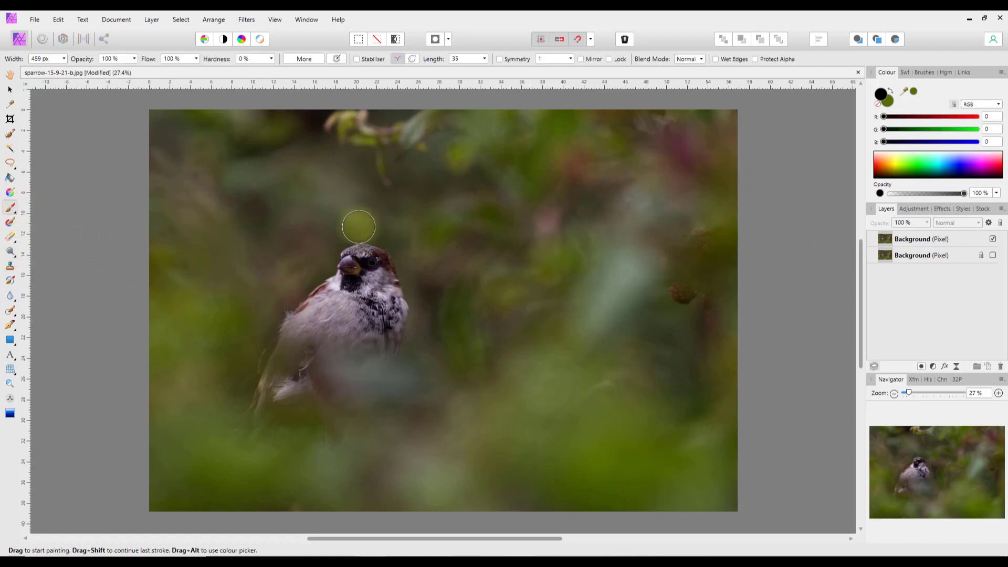
mouse_move(266, 221)
mouse_down()
mouse_move(549, 232)
mouse_move(317, 258)
mouse_move(285, 290)
mouse_move(443, 312)
mouse_move(539, 309)
mouse_move(479, 327)
mouse_move(337, 324)
mouse_move(286, 352)
mouse_move(511, 372)
mouse_move(214, 408)
mouse_move(324, 445)
mouse_move(536, 448)
mouse_up()
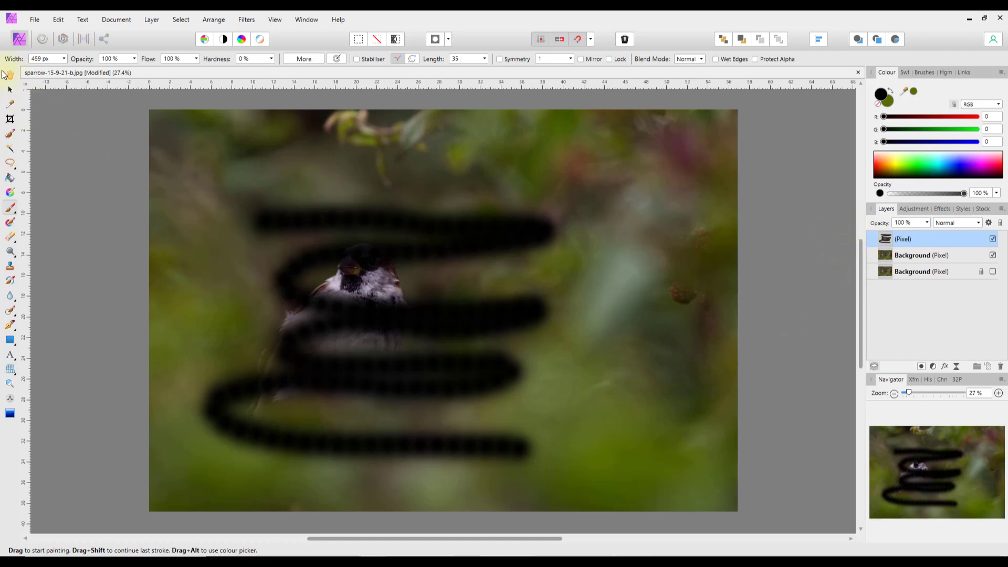
click(10, 90)
mouse_move(357, 328)
mouse_down()
mouse_move(379, 323)
mouse_move(407, 284)
mouse_move(415, 323)
mouse_up()
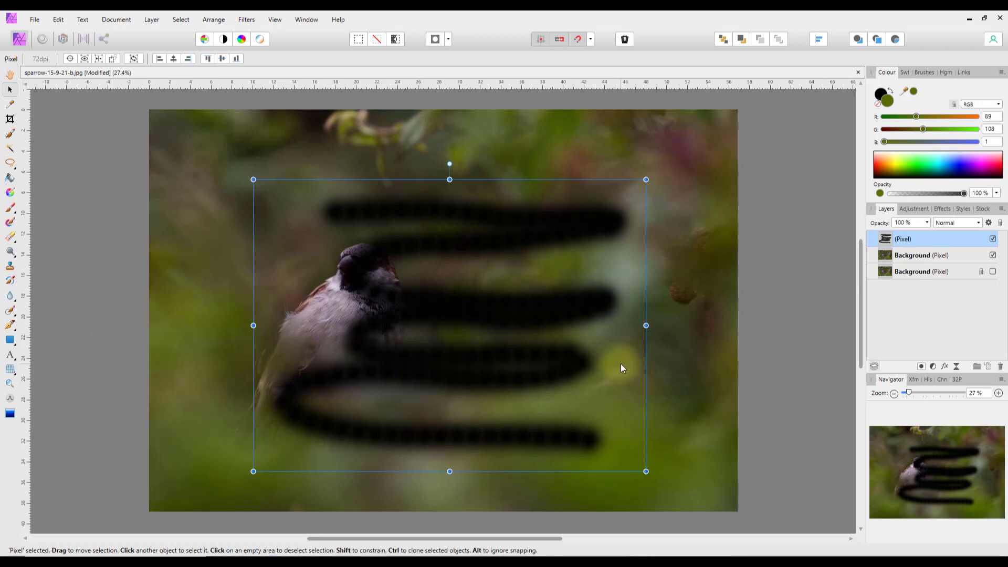
key(Delete)
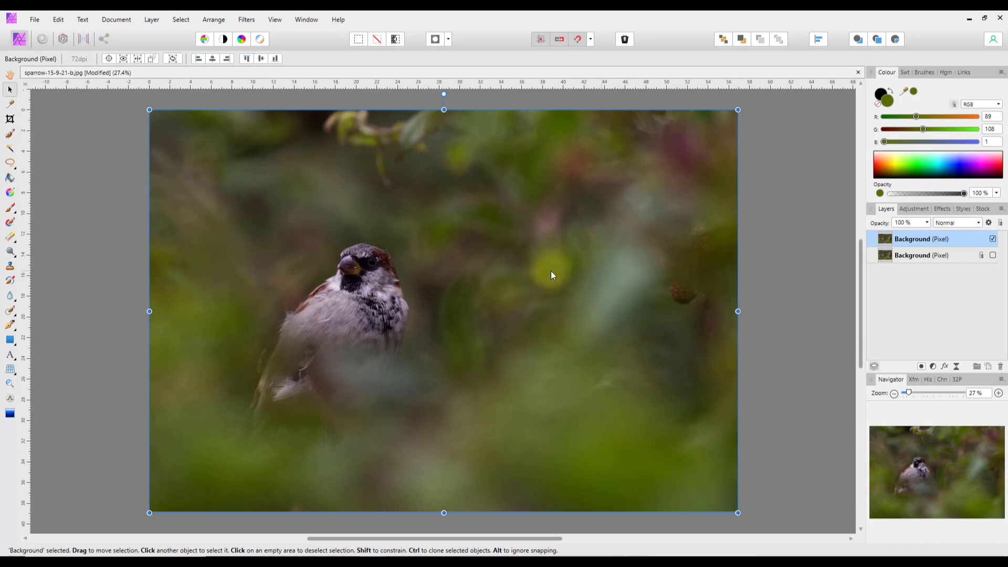
click(8, 210)
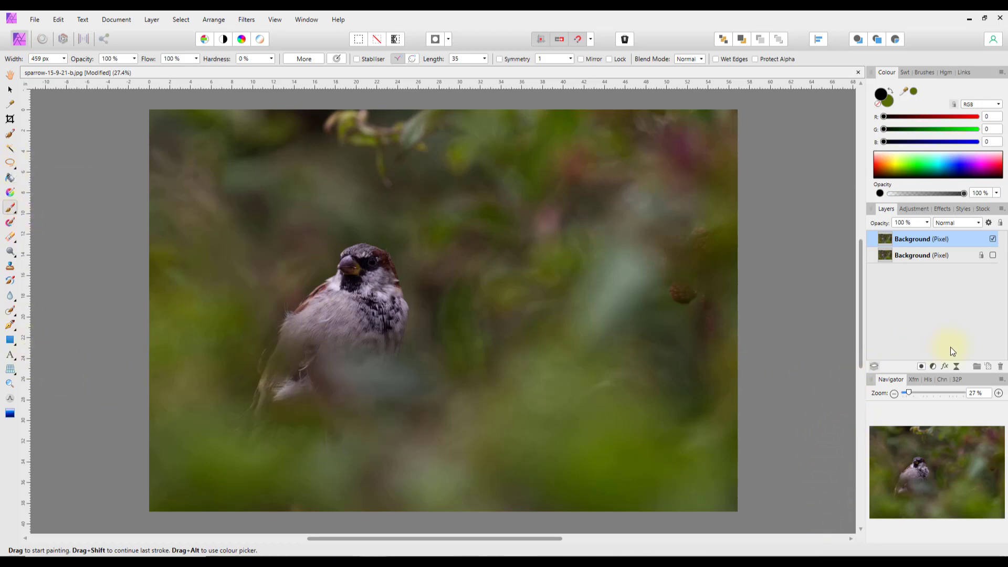
click(988, 367)
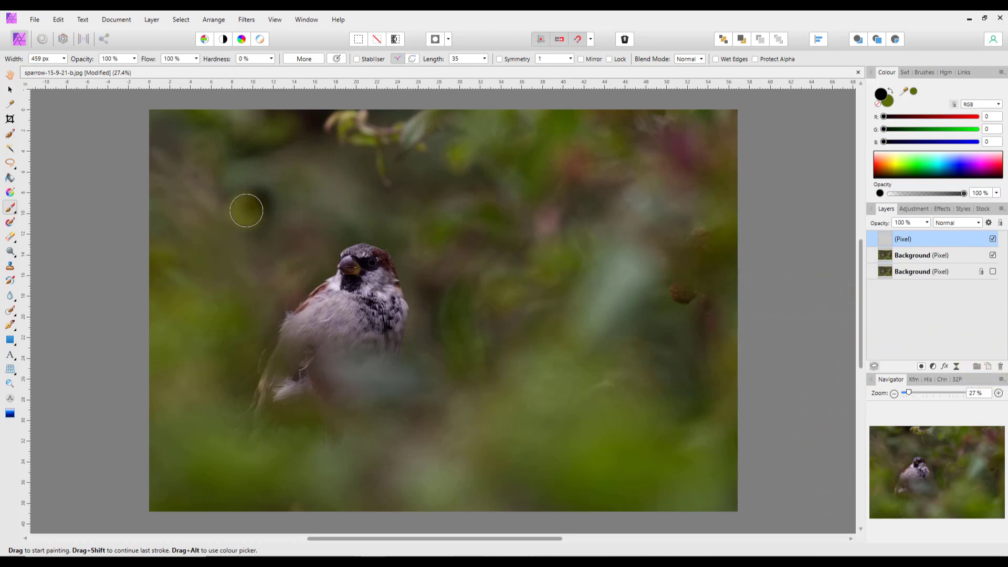
mouse_move(256, 245)
mouse_down()
mouse_move(295, 309)
mouse_move(449, 415)
mouse_move(517, 434)
mouse_move(522, 419)
mouse_up()
drag(502, 232, 304, 340)
click(722, 317)
key(ctrl+z)
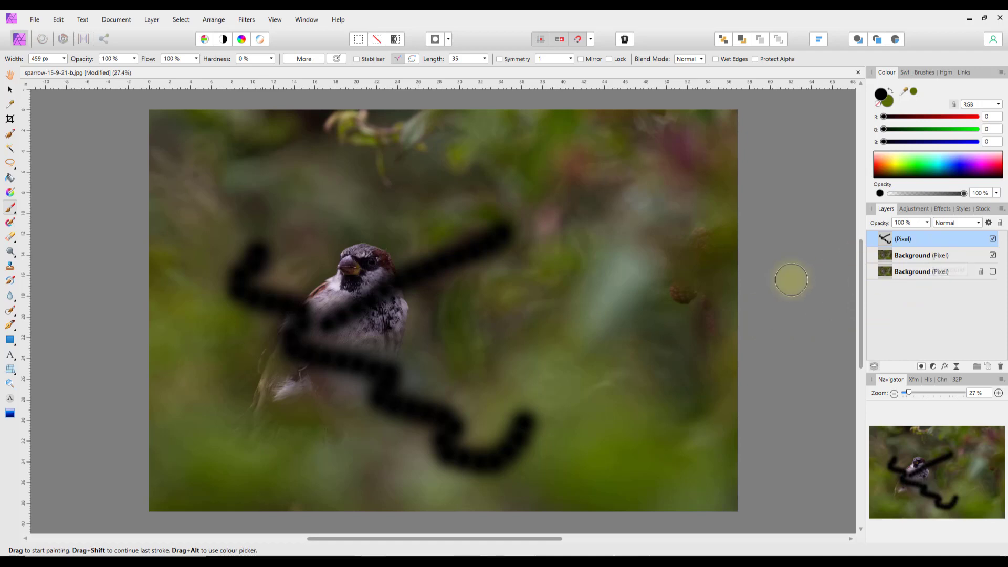
key(Delete)
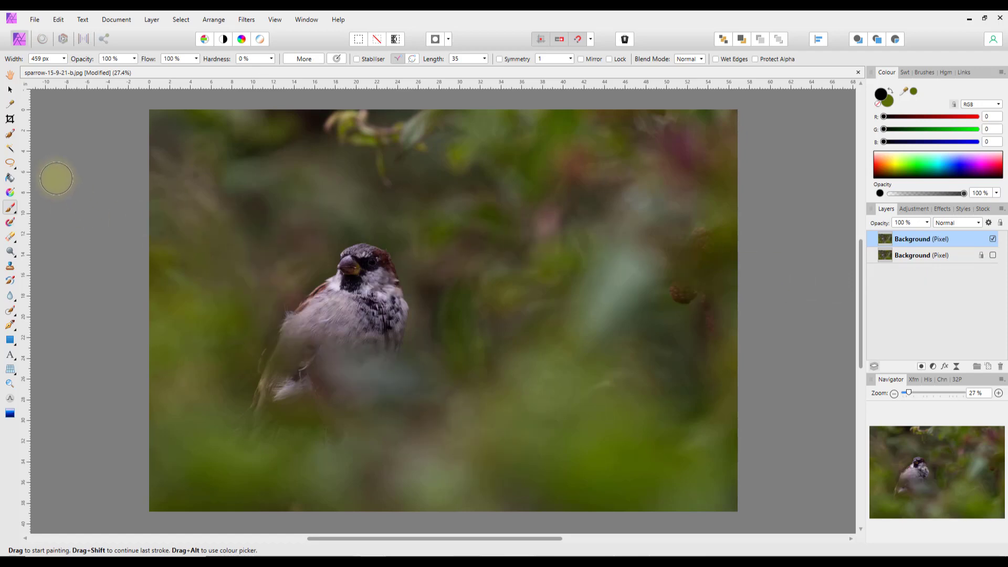
- Try the Paint Mixer Brush, then switch to the Erase Brush Tool
click(10, 225)
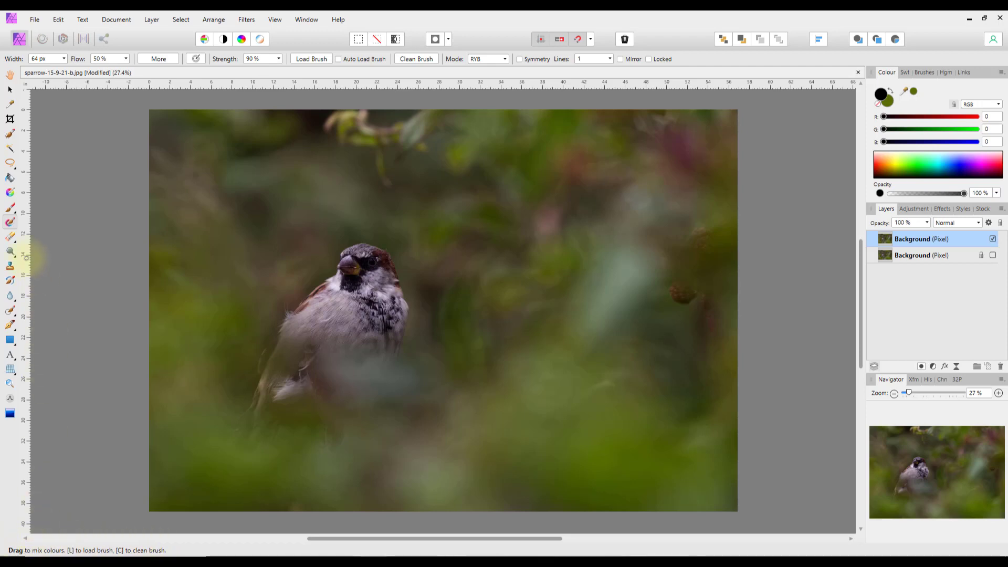
click(11, 240)
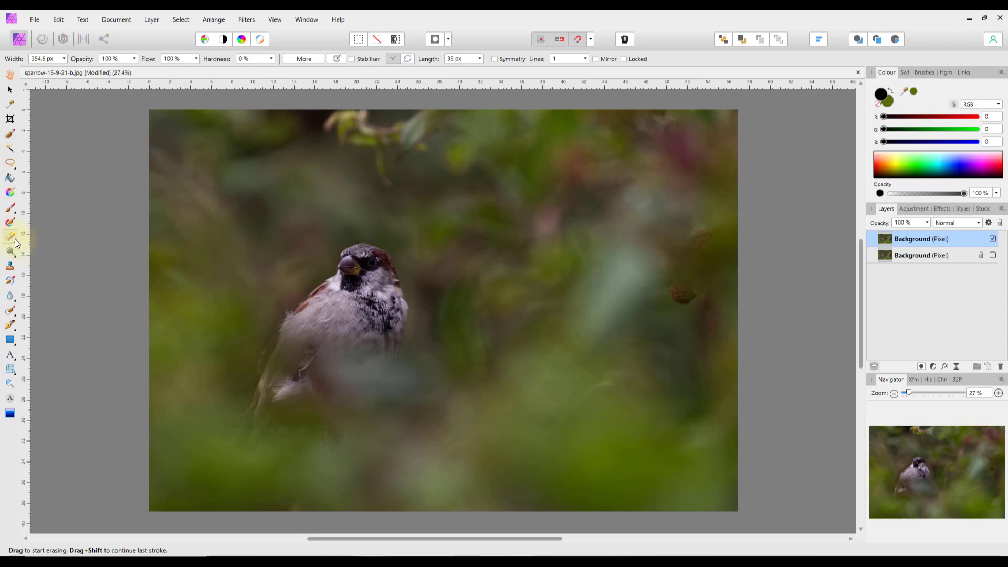
- Keep the standard Erase Brush, test it, and enlarge it to 2508.8 px with ]
click(16, 242)
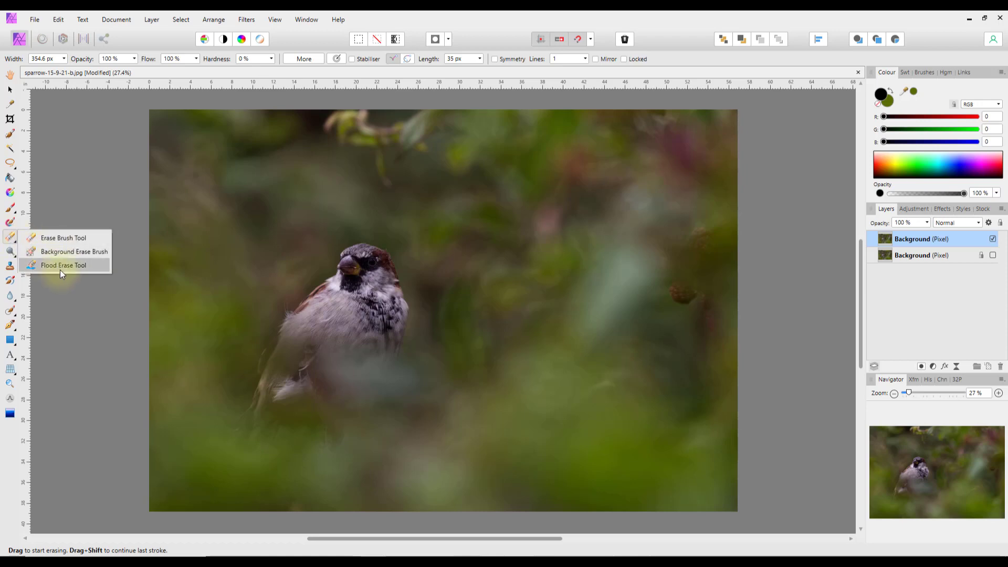
click(10, 241)
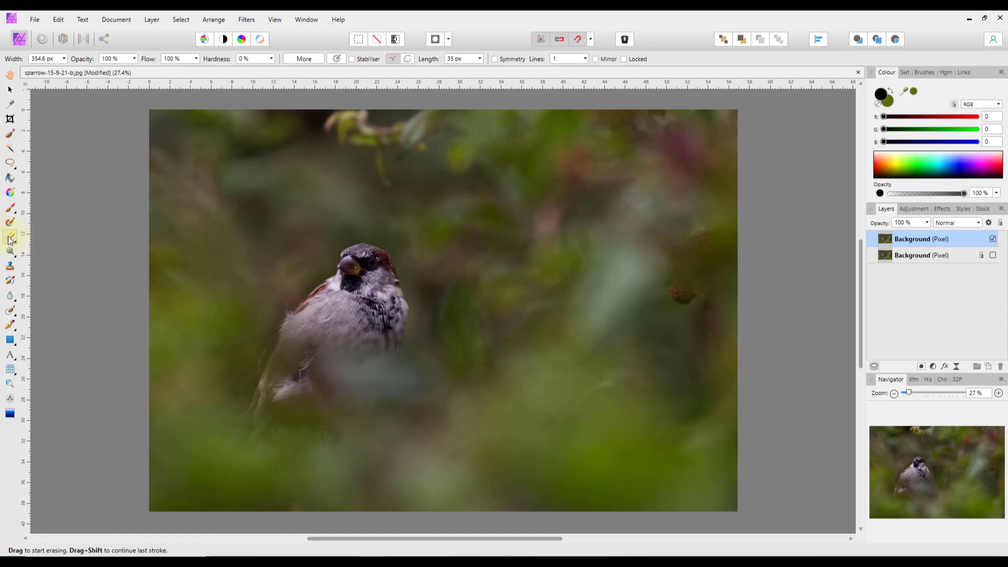
click(173, 191)
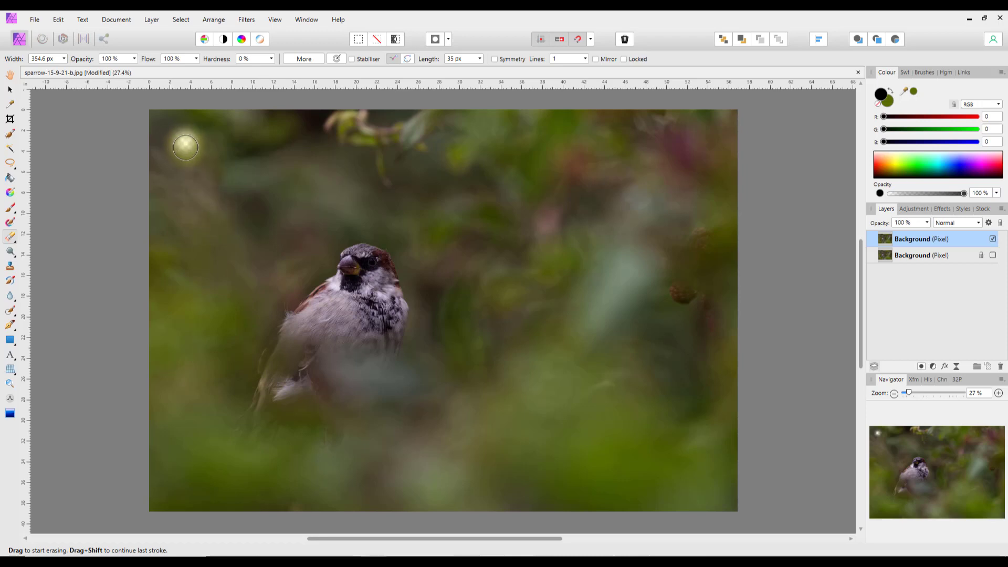
key(bracketright)
key(bracketright)
key(bracketright)
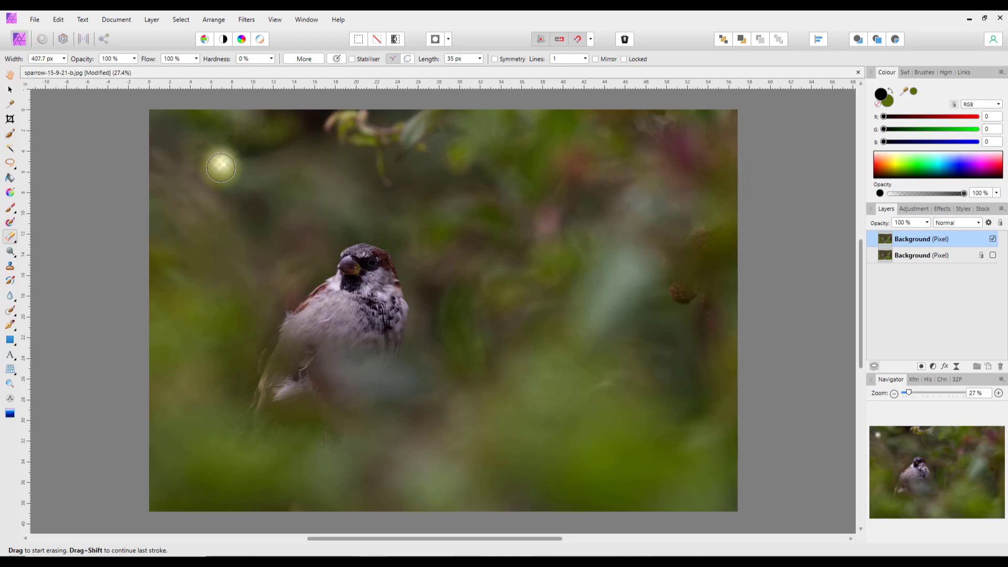
key(bracketright)
key(bracketright)
key(bracketright)
key(bracketright)
key(bracketright)
key(bracketright)
key(bracketright)
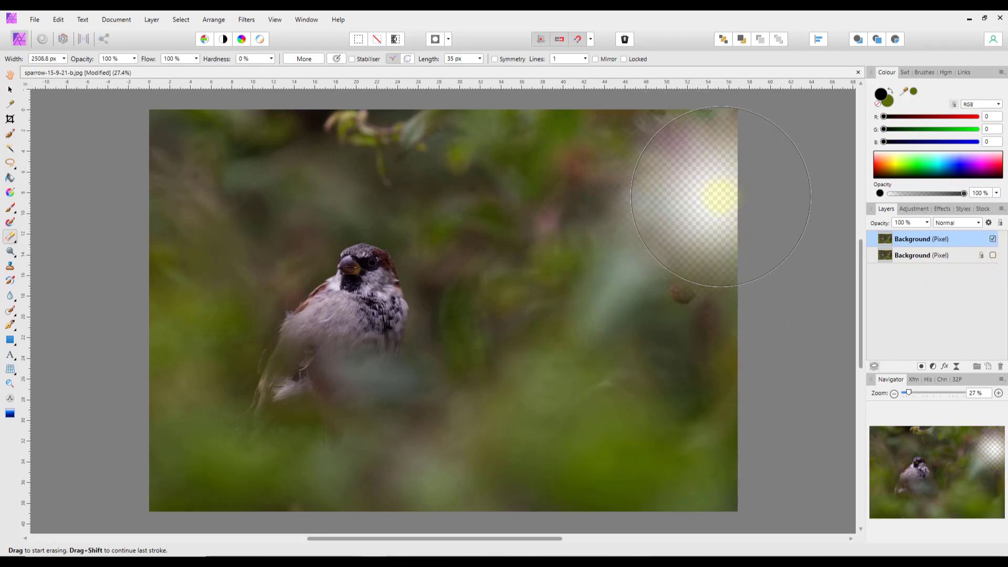
- Erase the upper-right and lower-left areas, toggling the lower Background layer to check, leaving it hidden
mouse_move(720, 196)
mouse_down()
mouse_move(653, 165)
mouse_move(690, 167)
mouse_move(603, 162)
mouse_move(712, 278)
mouse_move(695, 322)
mouse_move(669, 225)
mouse_move(622, 141)
mouse_move(465, 139)
mouse_move(630, 221)
mouse_move(687, 319)
mouse_move(702, 316)
mouse_move(537, 136)
mouse_move(700, 277)
mouse_move(707, 354)
mouse_move(716, 275)
mouse_move(558, 151)
mouse_move(720, 176)
mouse_move(577, 180)
mouse_move(597, 184)
mouse_move(782, 364)
mouse_up()
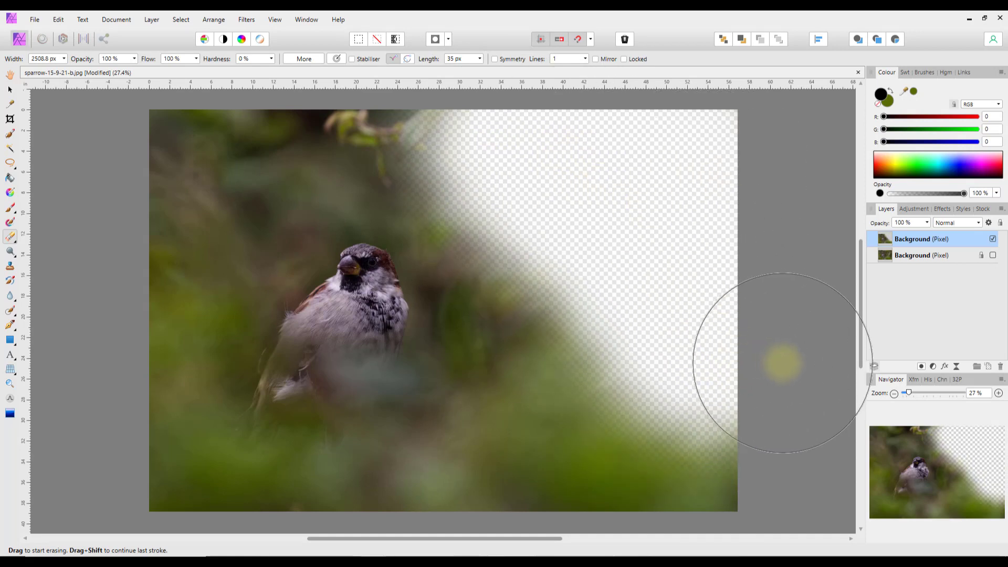
click(993, 255)
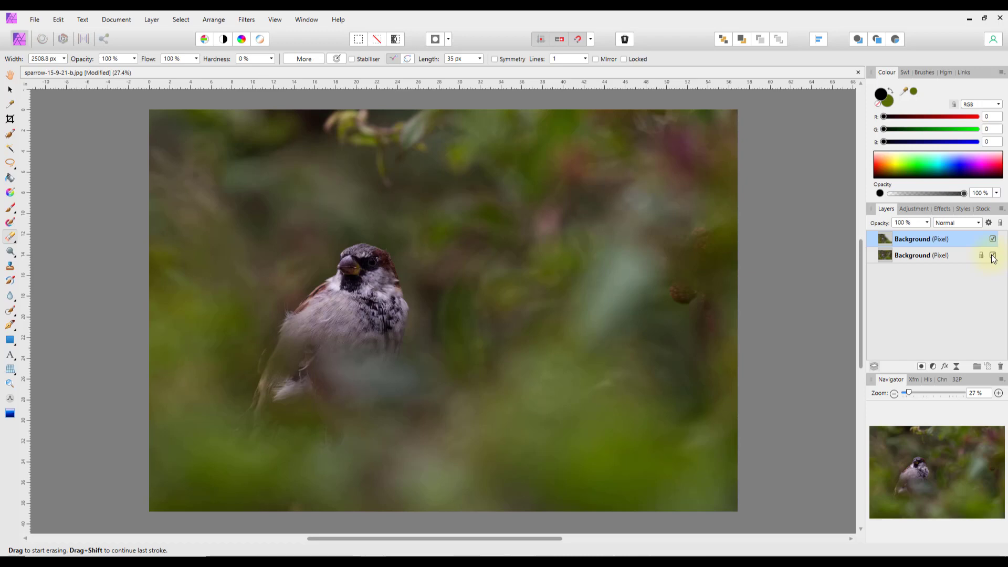
click(993, 256)
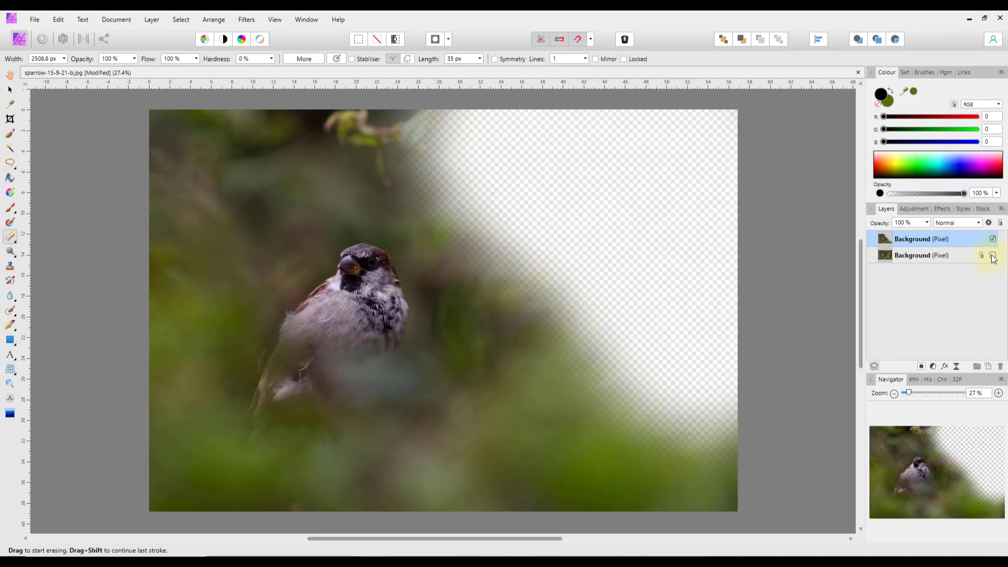
click(993, 256)
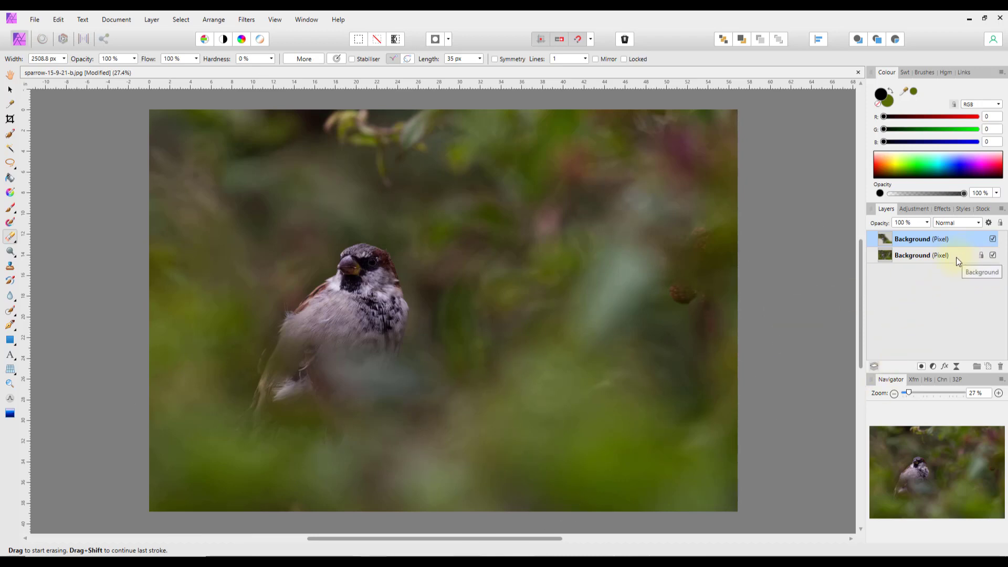
click(387, 333)
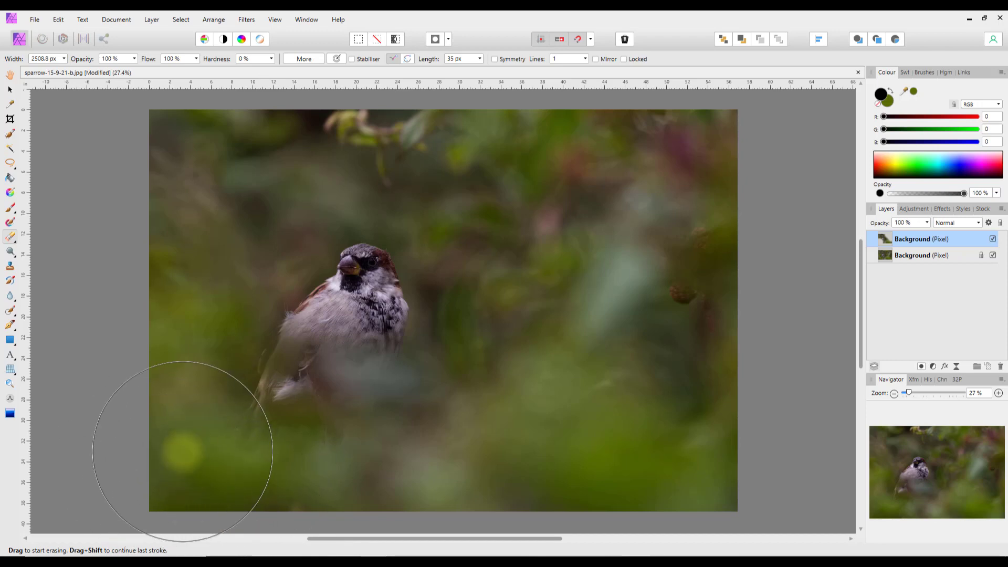
click(993, 255)
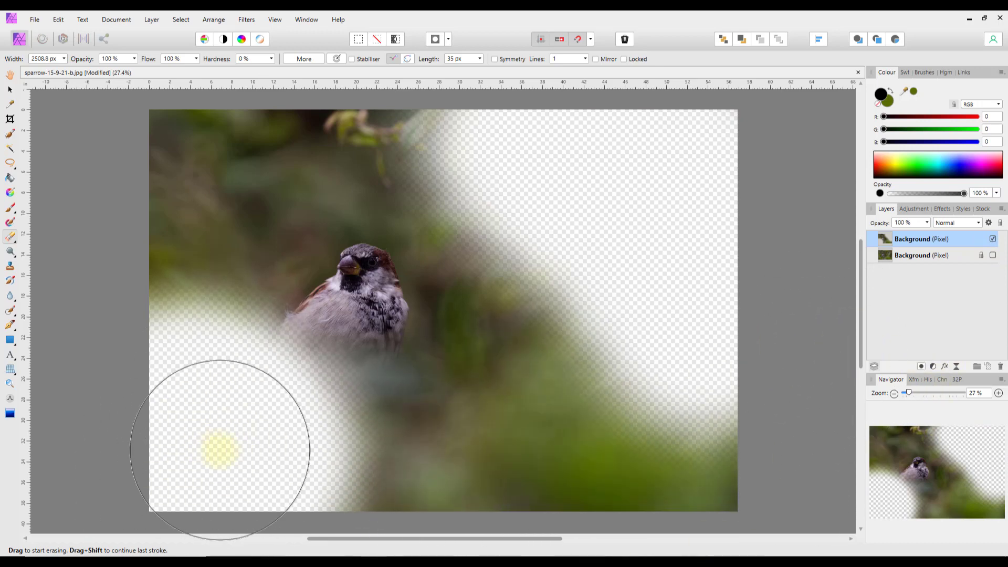
drag(211, 456, 298, 480)
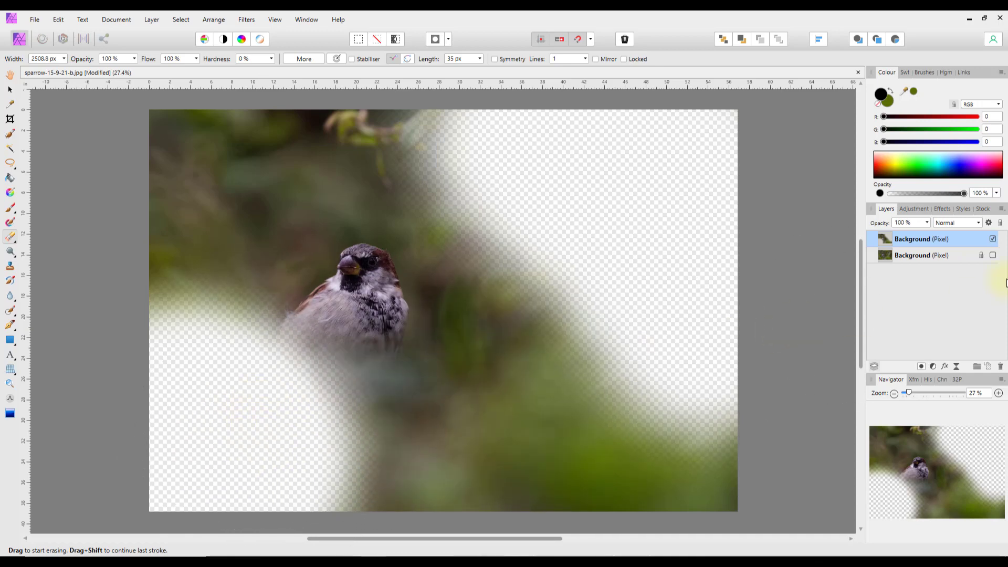
- Delete the erased top layer, unhide the Background layer, and duplicate it
right_click(924, 240)
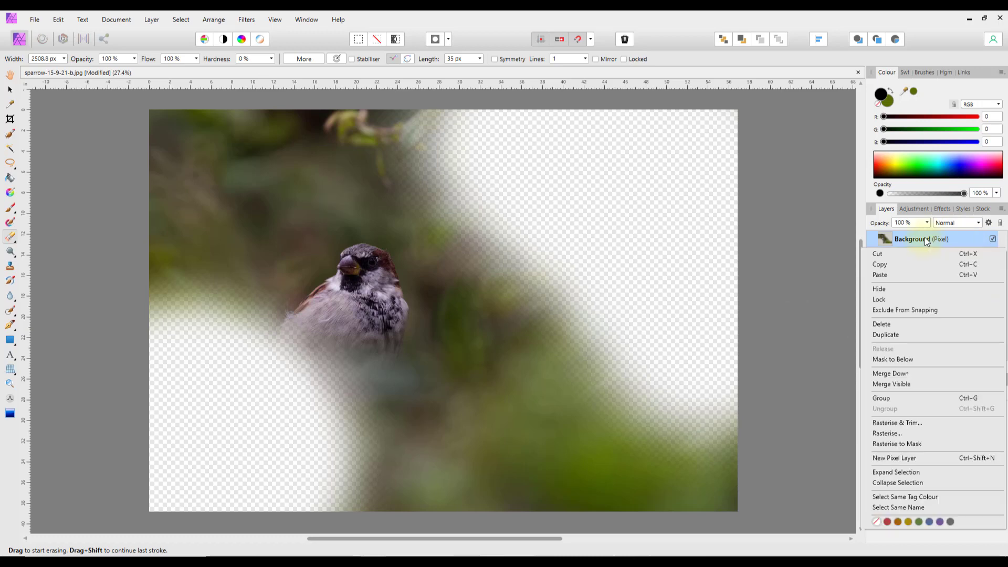
click(881, 324)
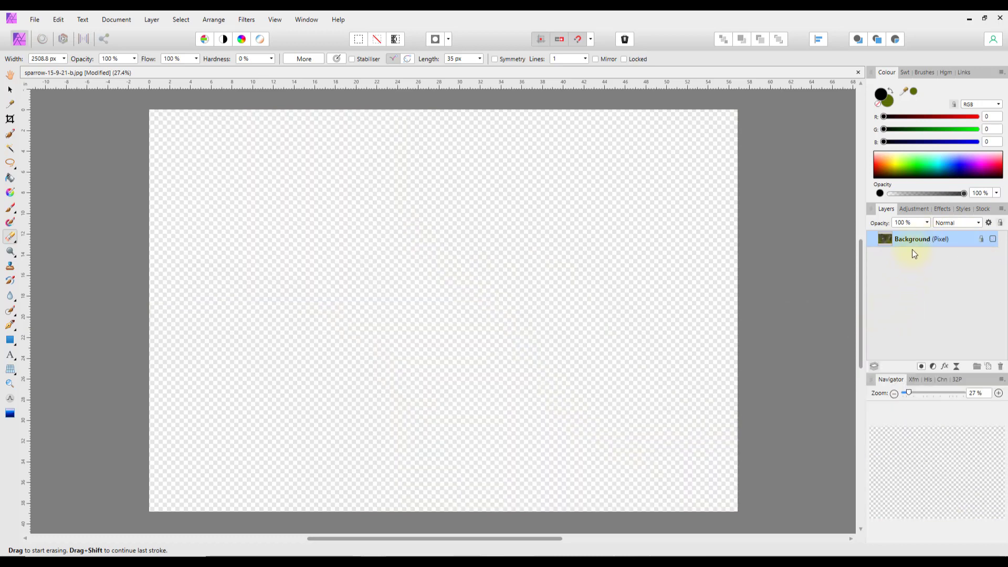
click(993, 239)
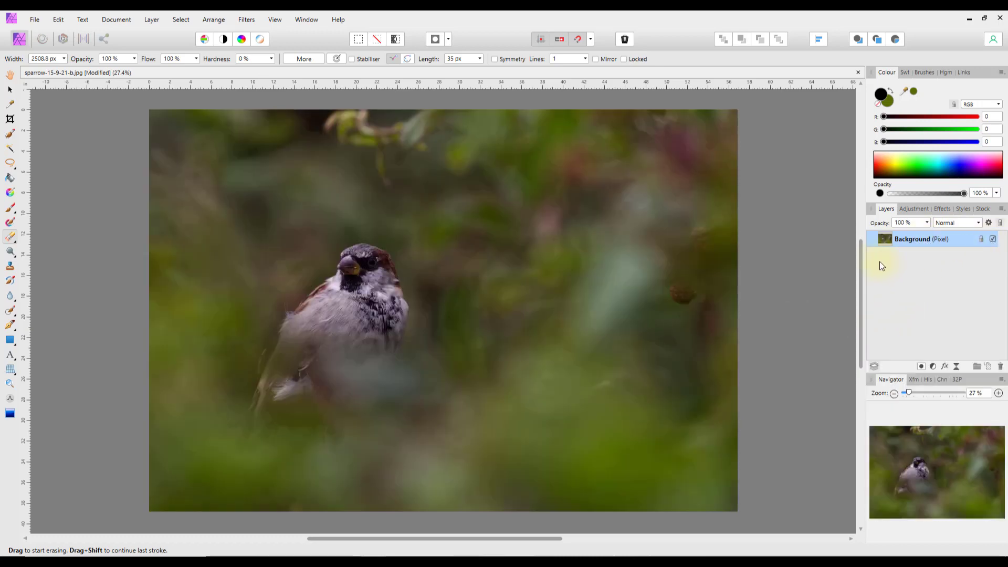
right_click(883, 240)
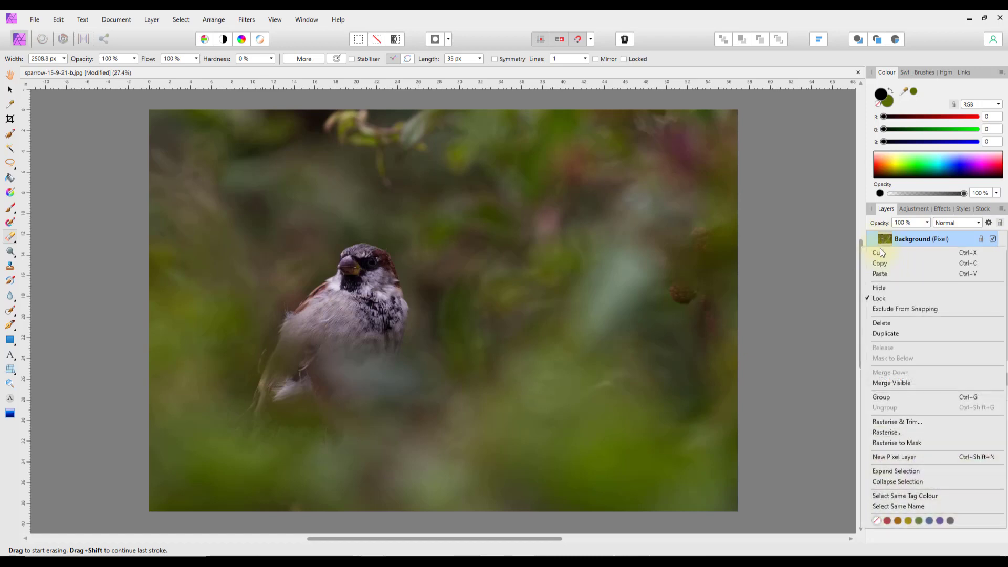
click(893, 334)
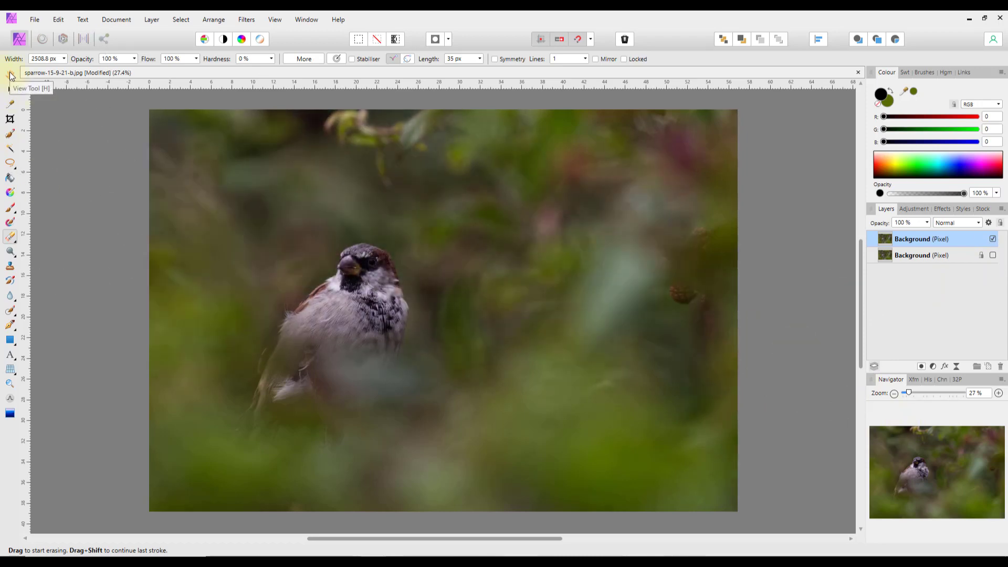
click(10, 76)
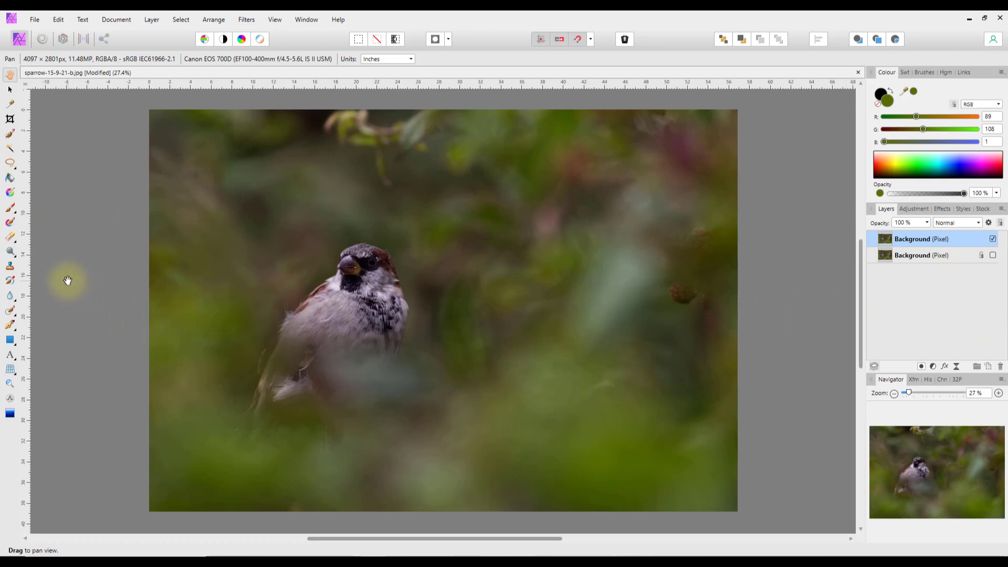
click(15, 261)
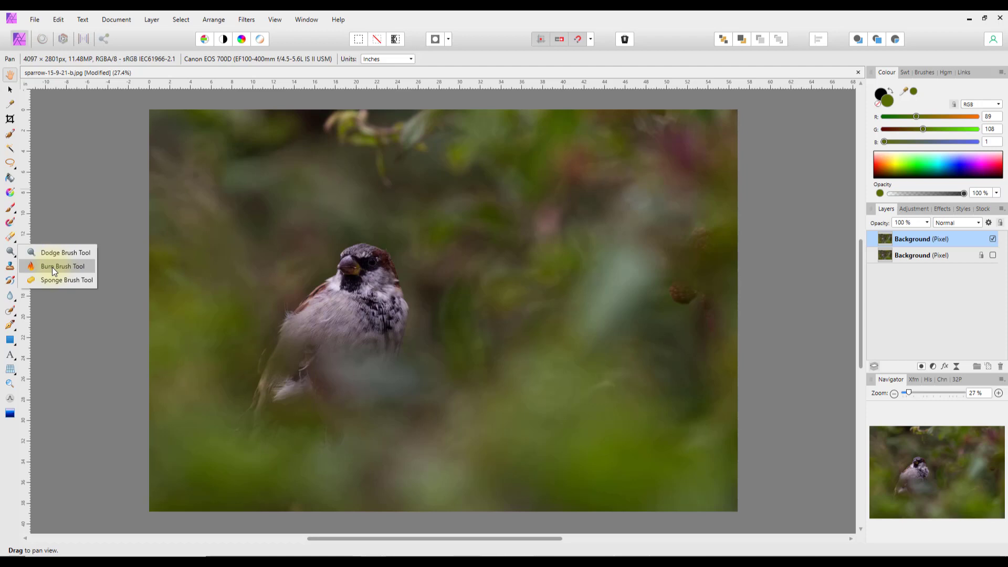
click(58, 301)
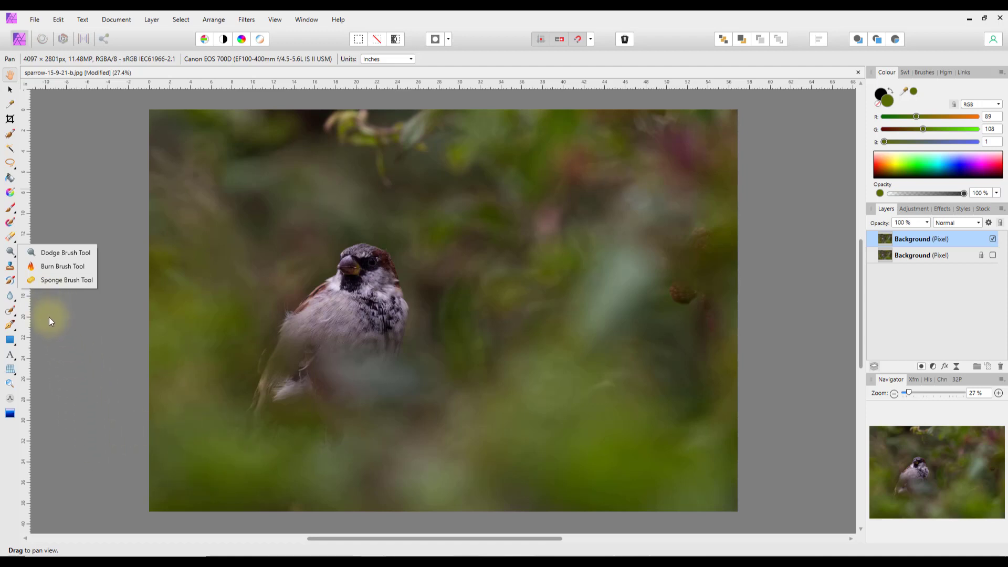
click(69, 323)
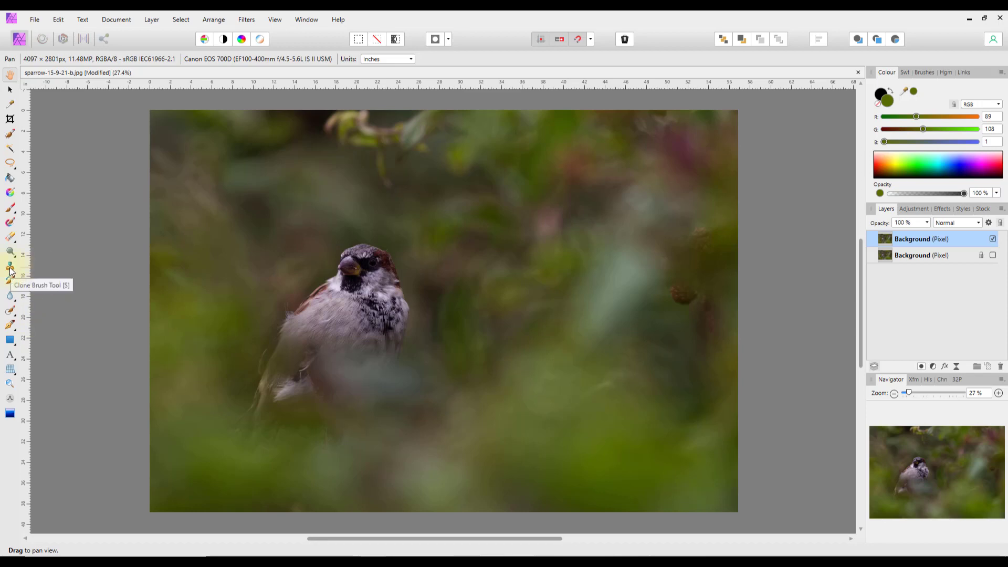
- Clone nearby foliage and light background texture over the berries and dark specks on the right
click(10, 267)
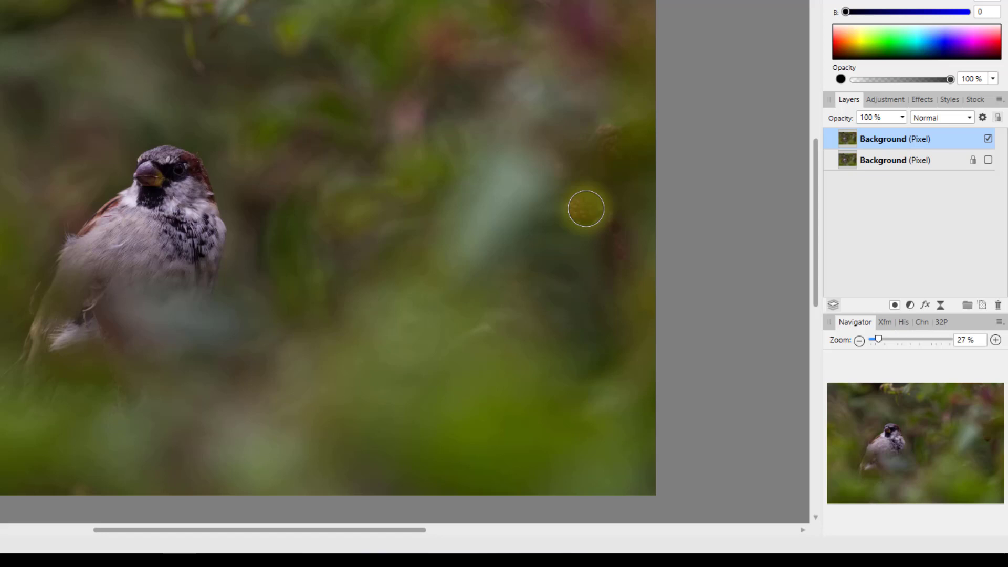
alt+click(587, 208)
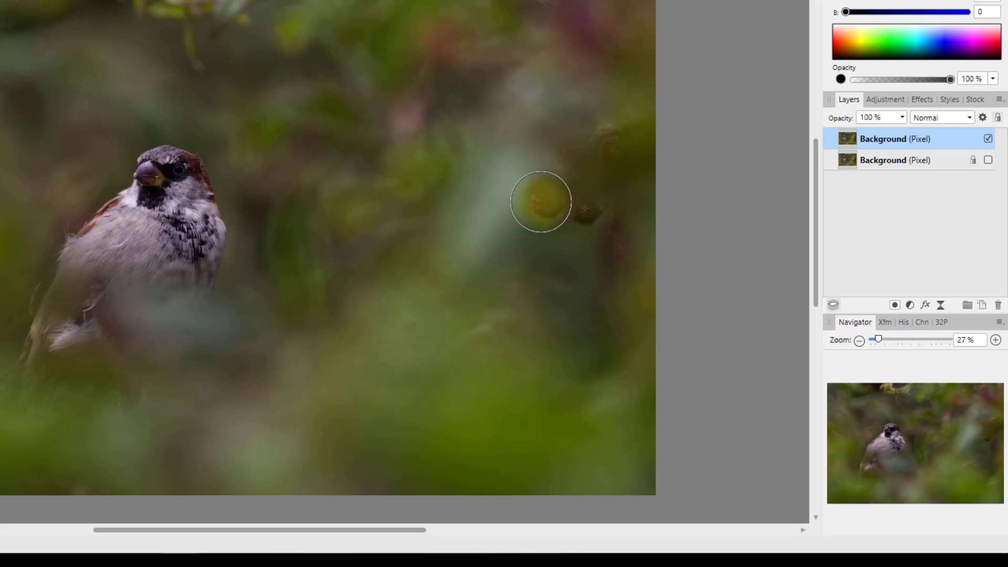
click(517, 218)
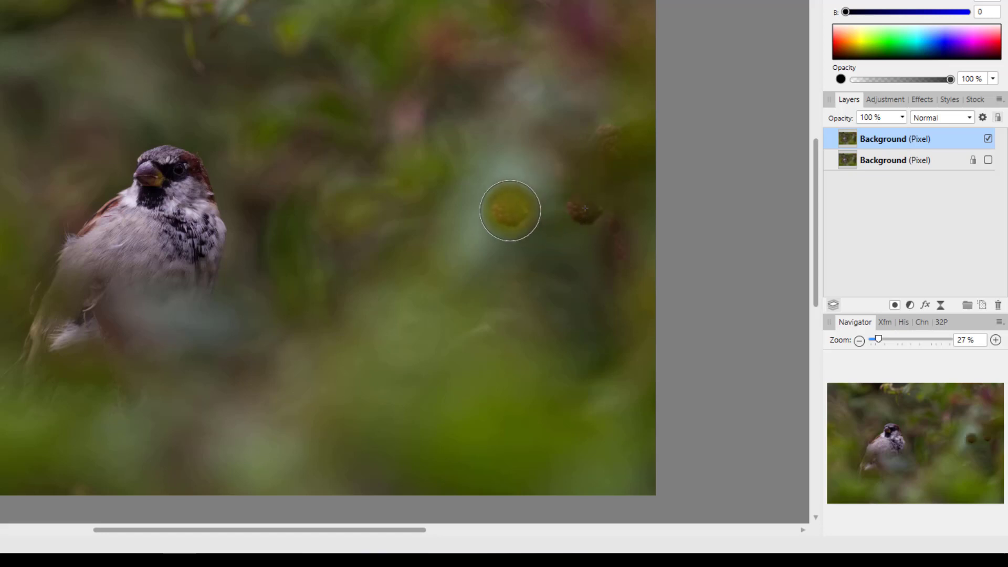
click(511, 210)
mouse_move(509, 210)
mouse_down()
mouse_move(519, 161)
mouse_move(522, 221)
mouse_move(512, 157)
mouse_move(499, 222)
mouse_move(502, 171)
mouse_move(525, 199)
mouse_move(528, 184)
mouse_move(535, 208)
mouse_move(500, 203)
mouse_move(505, 168)
mouse_move(521, 205)
mouse_up()
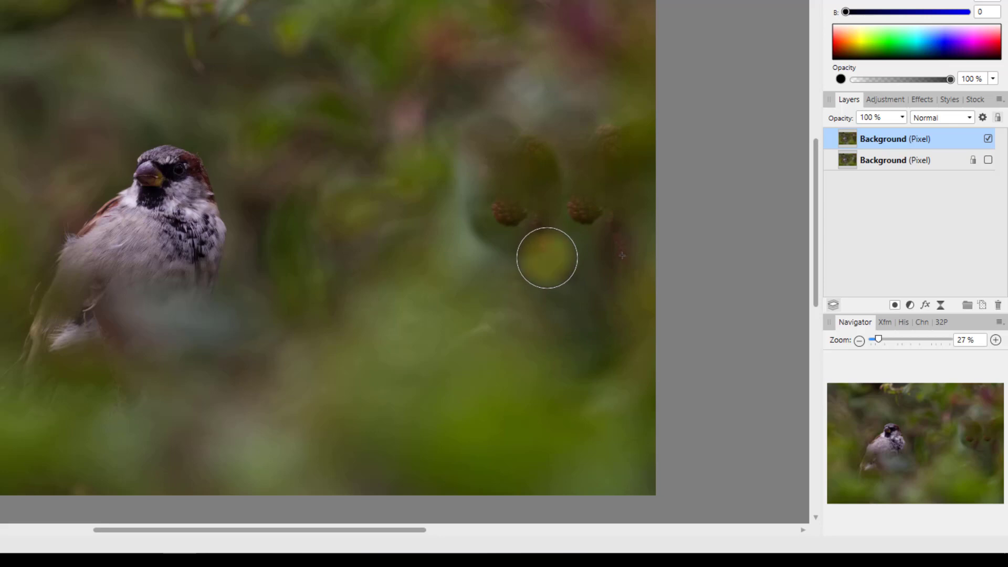
drag(547, 258, 524, 234)
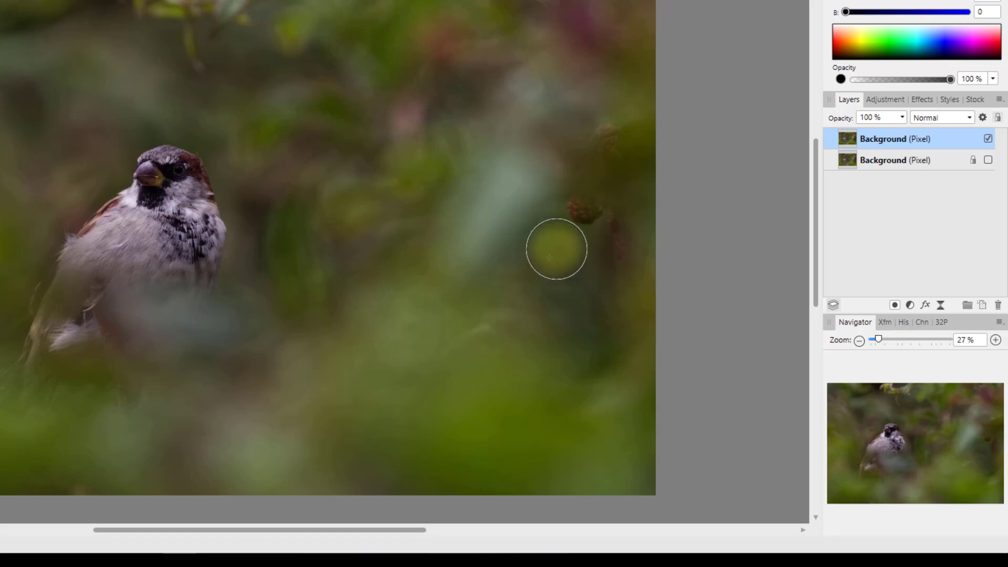
mouse_move(556, 247)
mouse_down()
mouse_move(574, 207)
mouse_move(588, 203)
mouse_up()
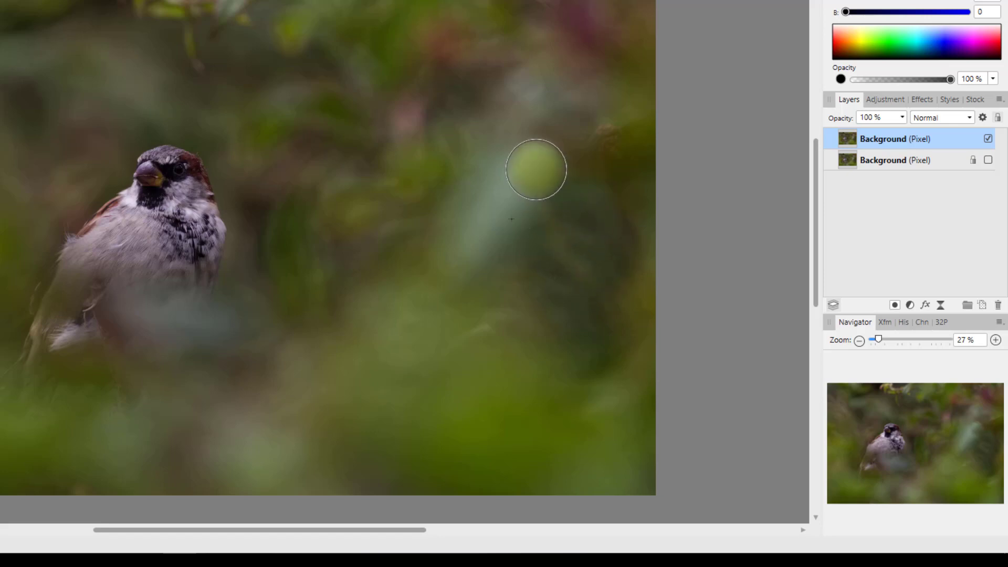
alt+click(538, 172)
click(567, 171)
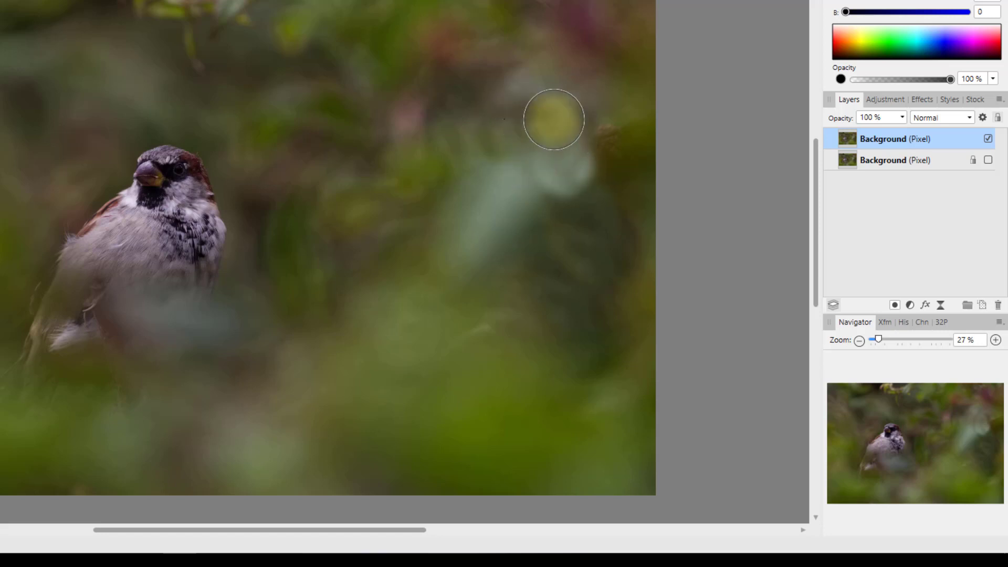
alt+click(609, 89)
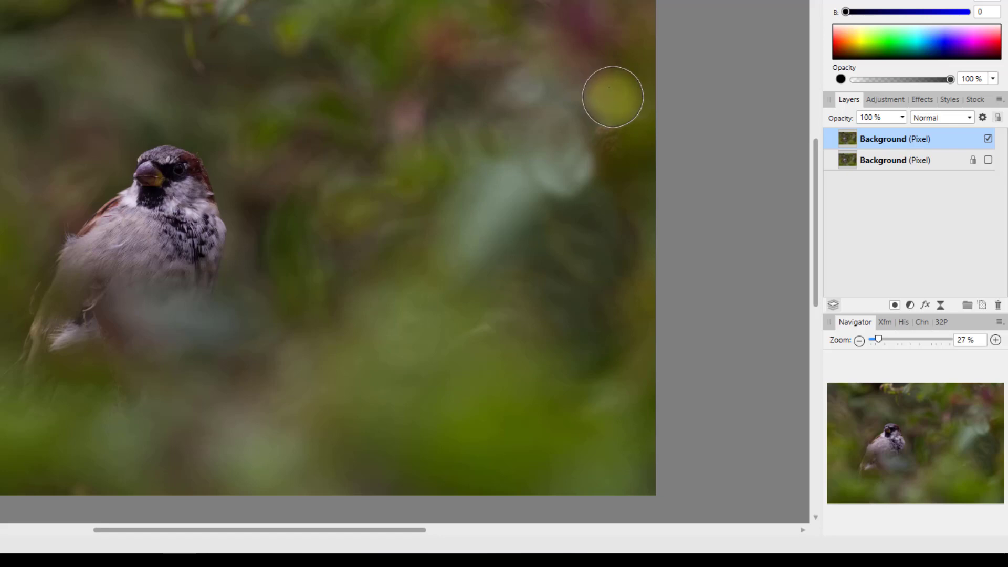
mouse_move(615, 131)
mouse_down()
mouse_move(620, 188)
mouse_move(555, 299)
mouse_move(617, 226)
mouse_move(588, 157)
mouse_up()
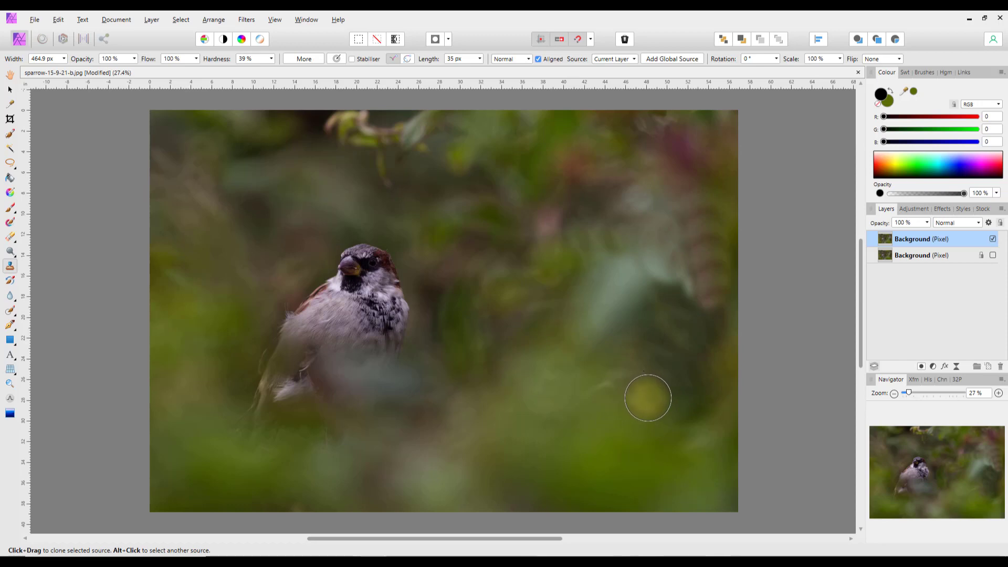
- Undo the last four clone dabs to restore the brown bud and stem
key(ctrl+z)
key(ctrl+z)
key(ctrl+z)
key(ctrl+z)
key(ctrl+z)
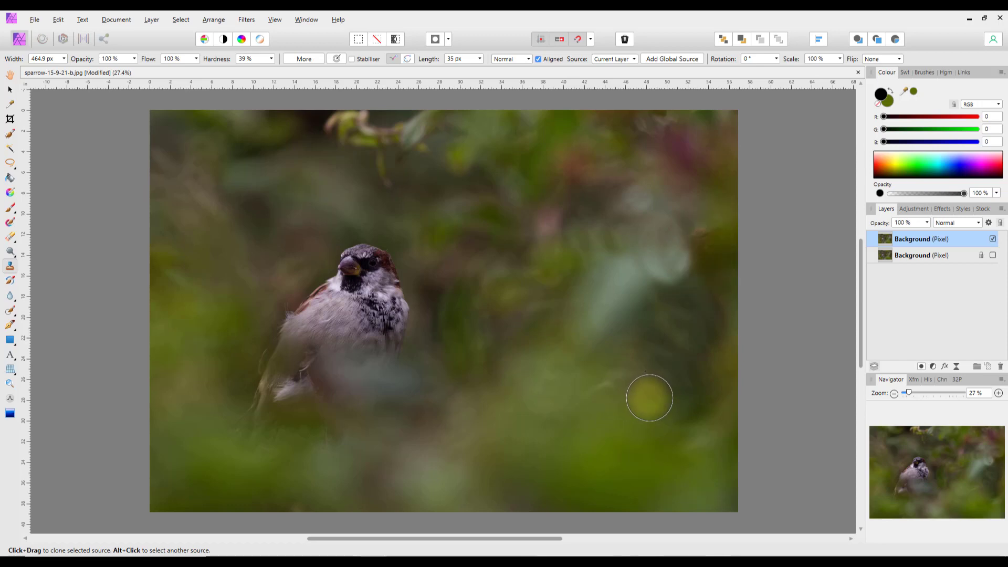
key(ctrl+z)
key(ctrl+z)
key(ctrl+z)
key(ctrl+z)
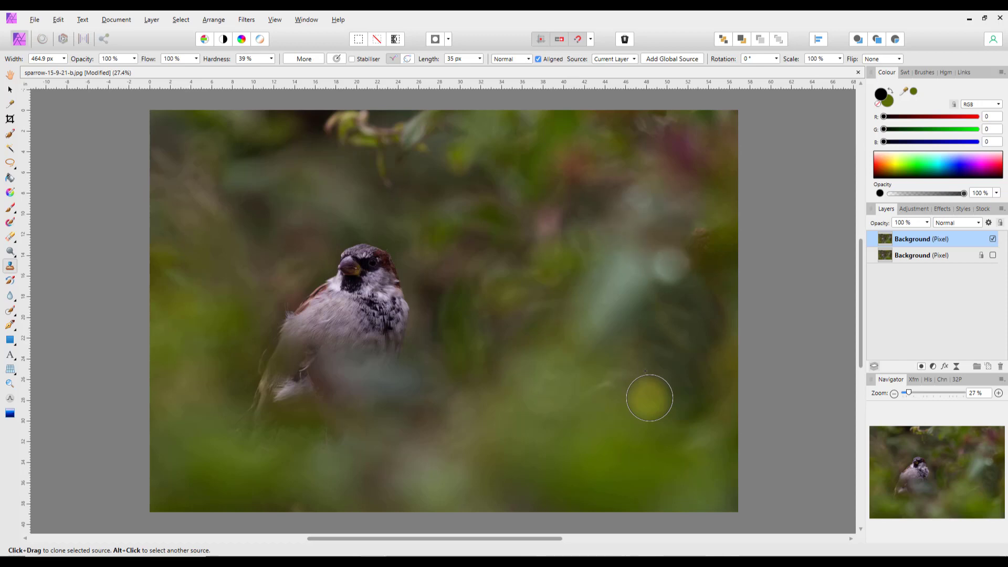
key(ctrl+z)
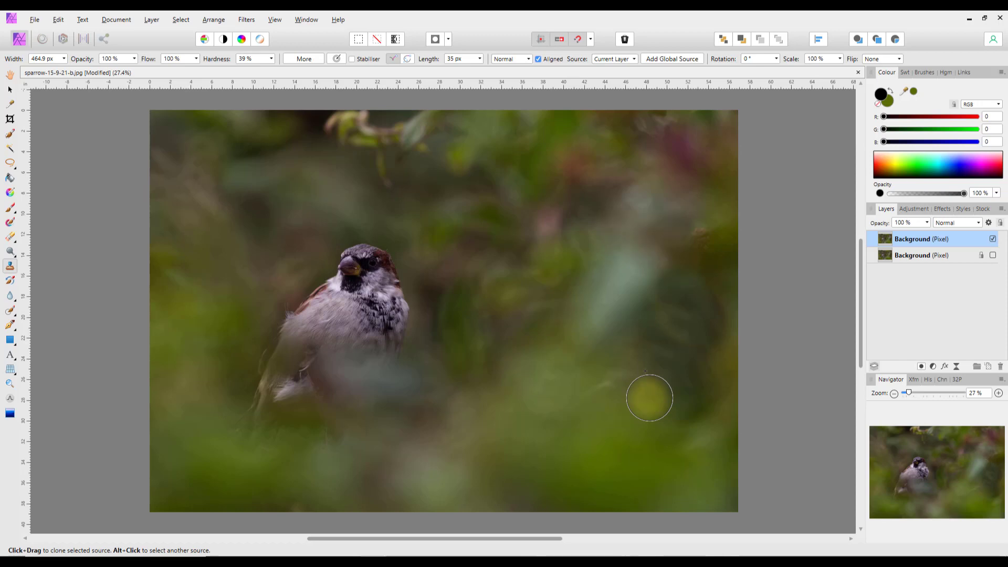
key(ctrl+z)
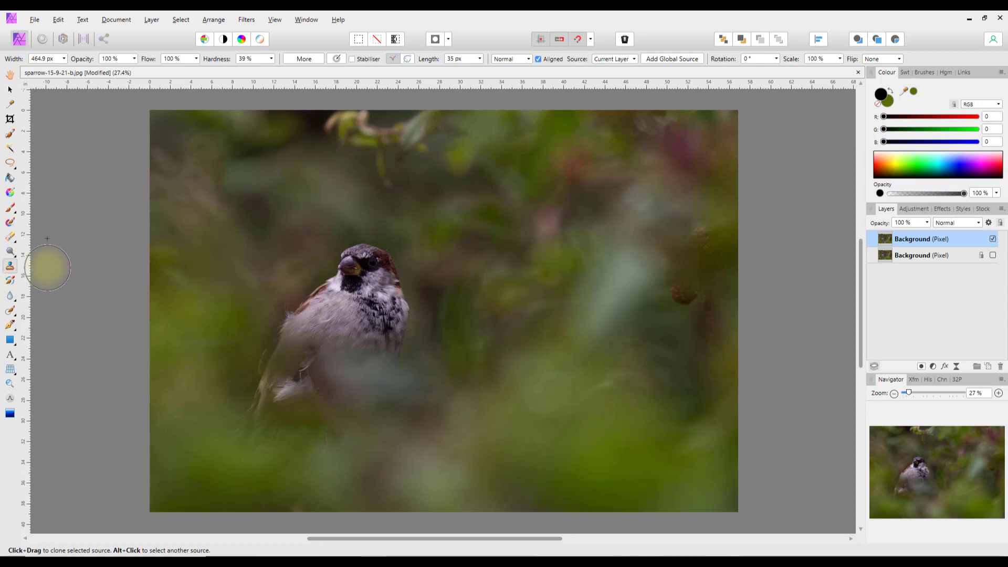
- Blur two spots over the berries near the right edge with an enlarged Blur Brush
click(10, 282)
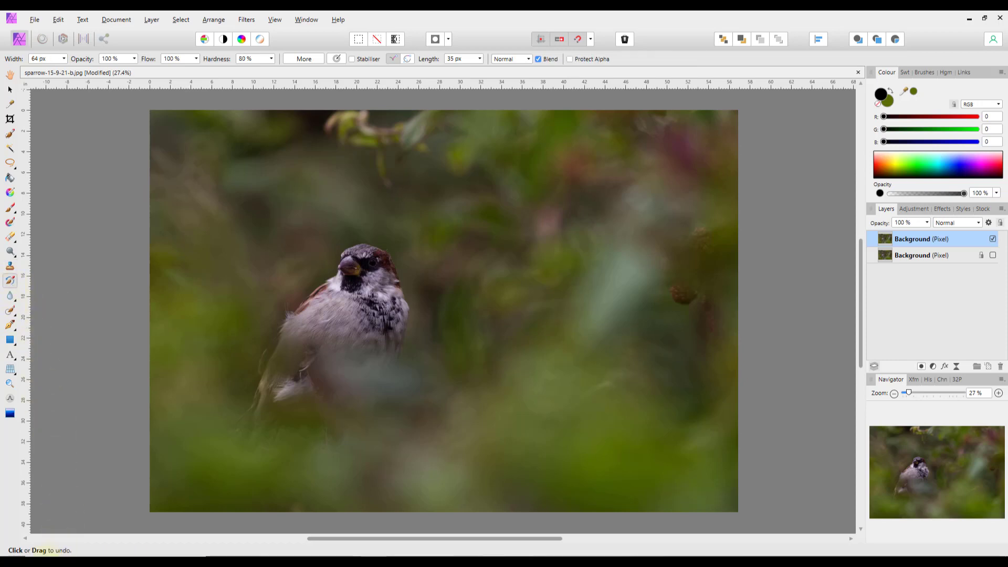
click(14, 303)
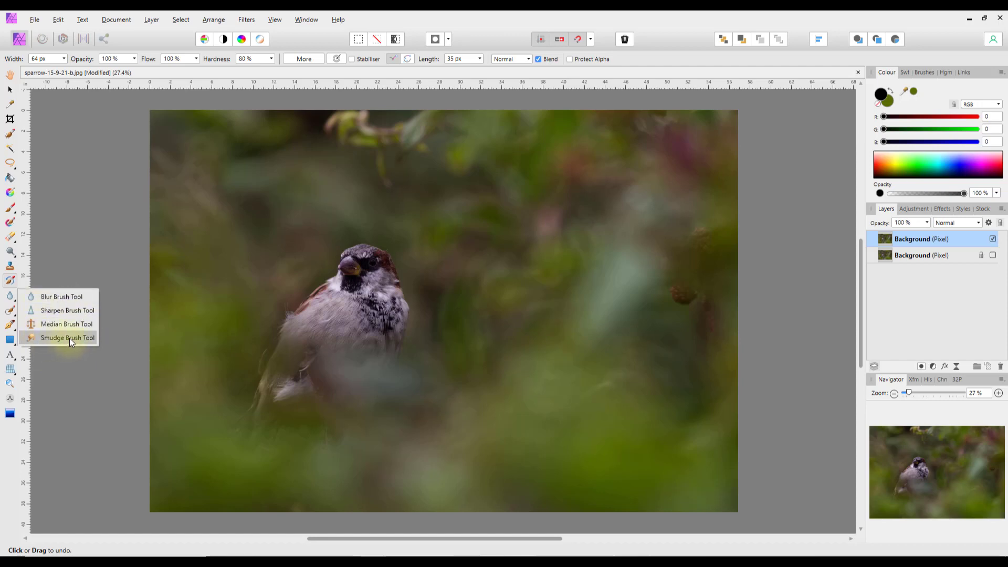
click(46, 297)
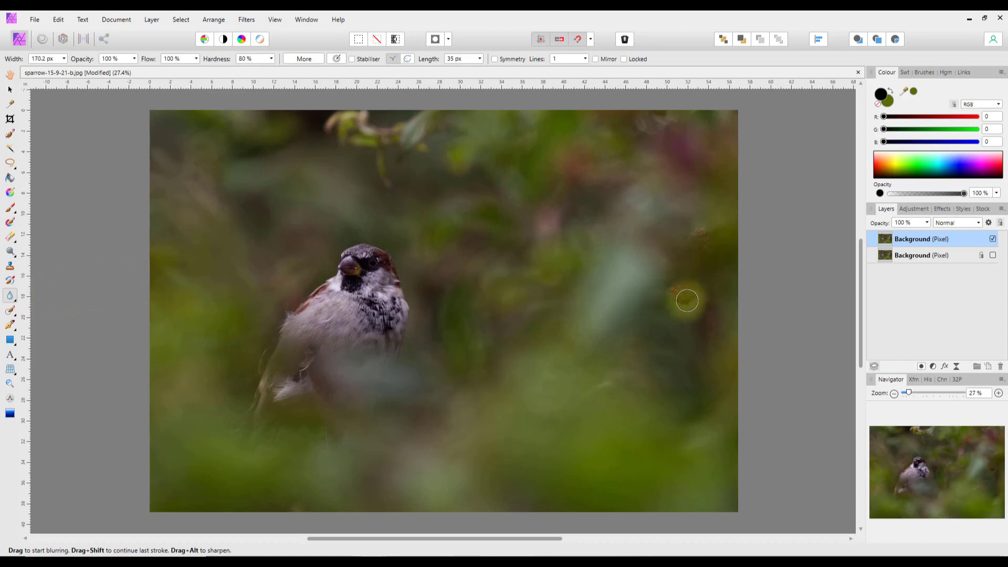
key(bracketright)
key(bracketright)
key(bracketright)
key(bracketright)
key(bracketright)
key(bracketright)
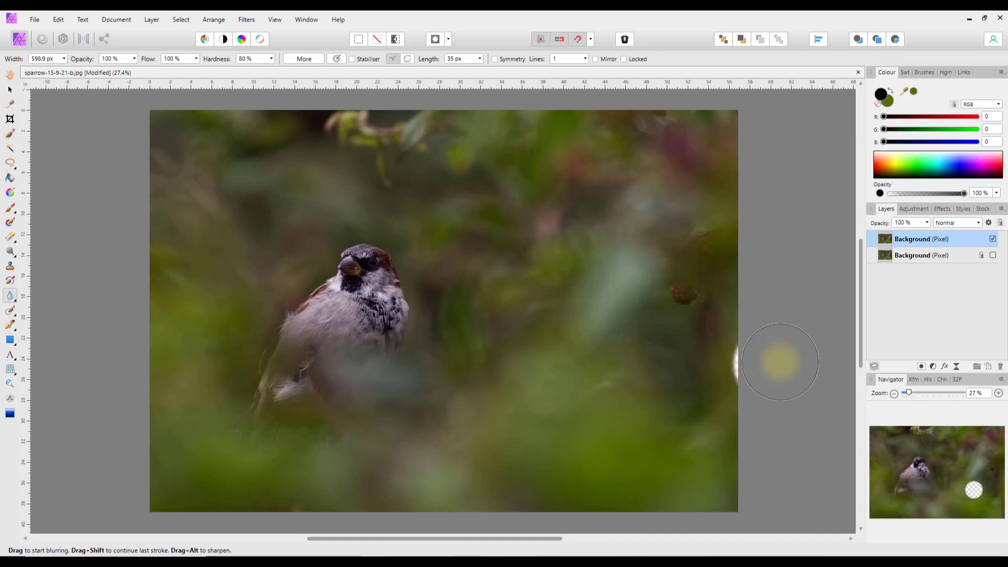
click(698, 272)
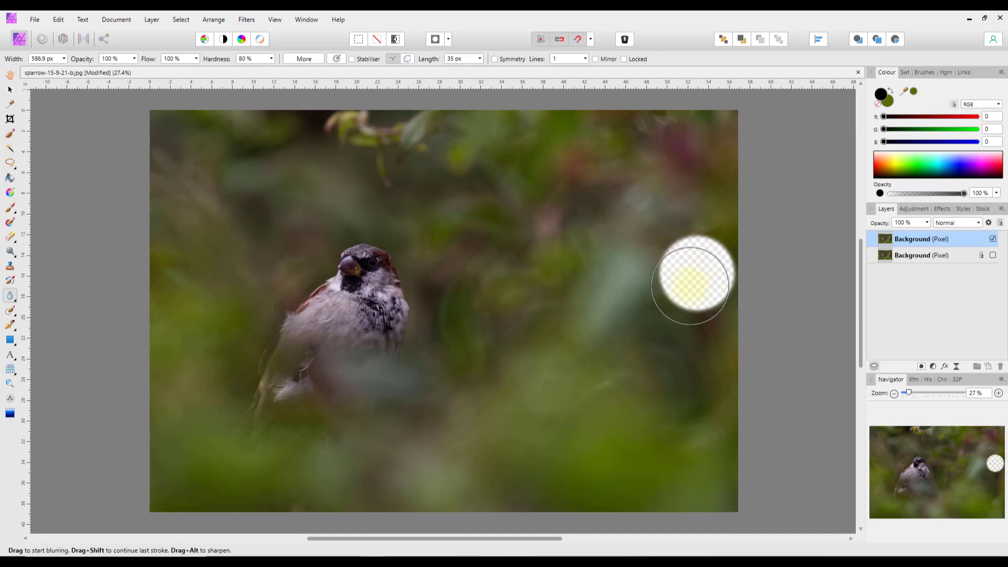
click(648, 337)
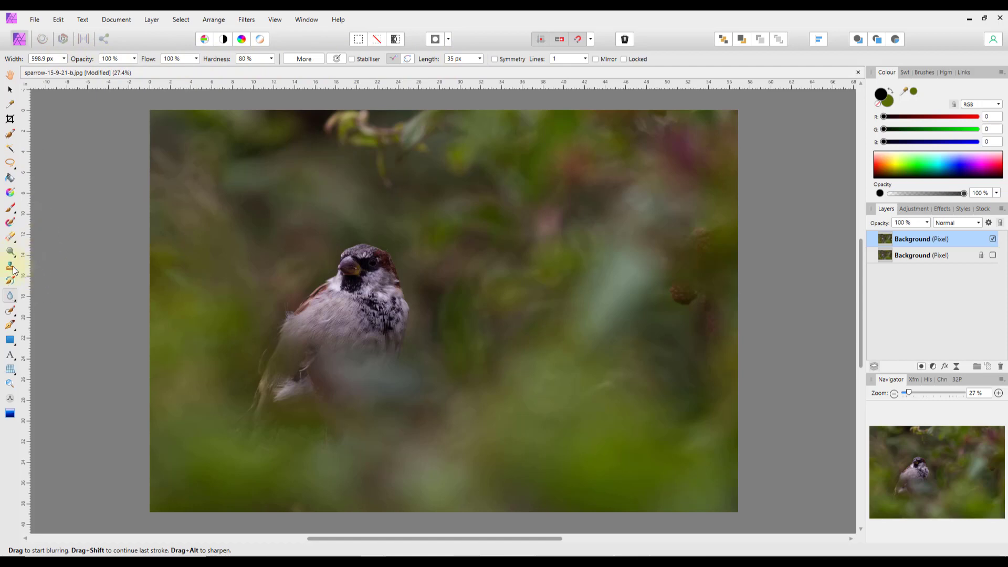
click(11, 312)
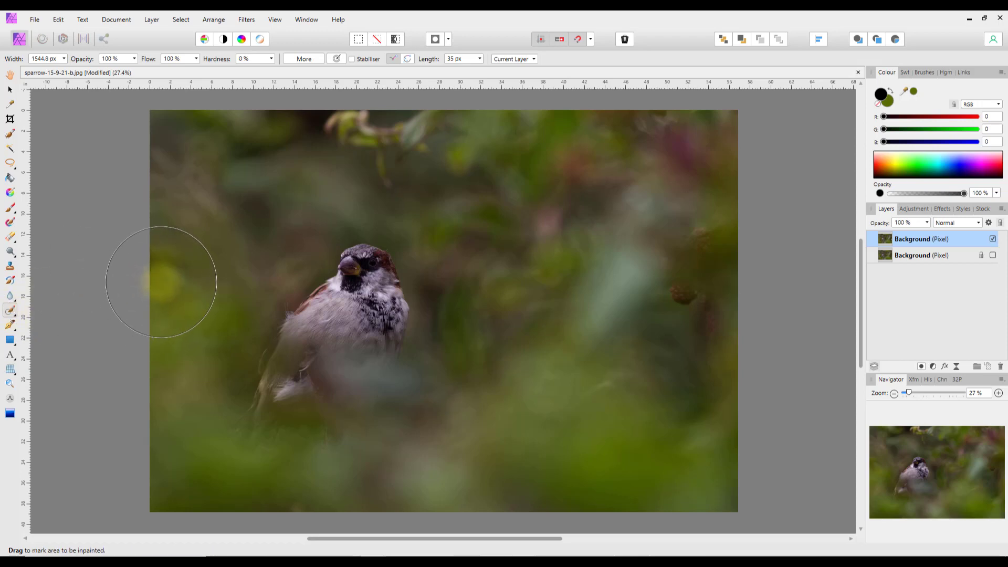
key([)
key([)
key([)
key([)
key([)
key([)
key([)
key([)
key([)
key([)
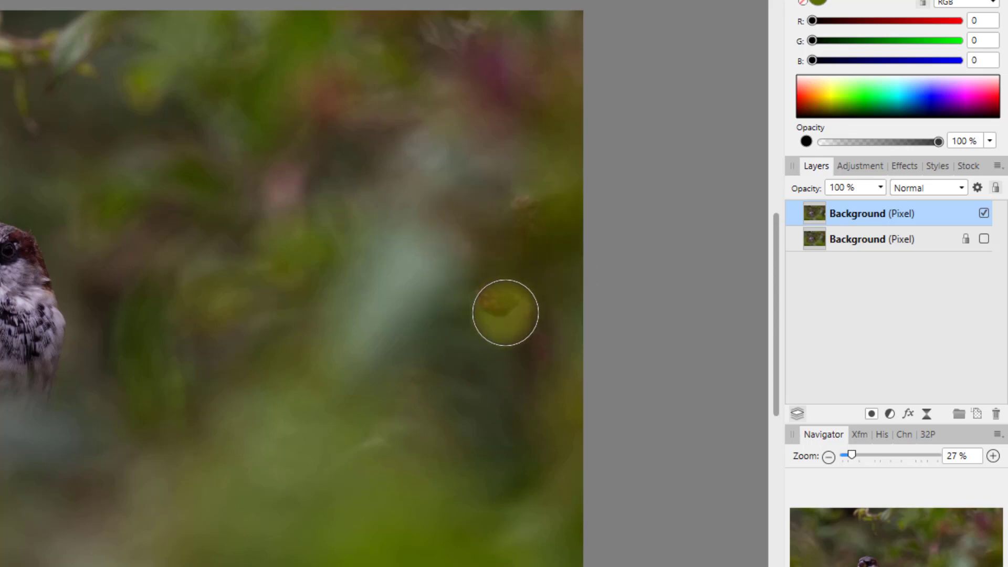
click(523, 220)
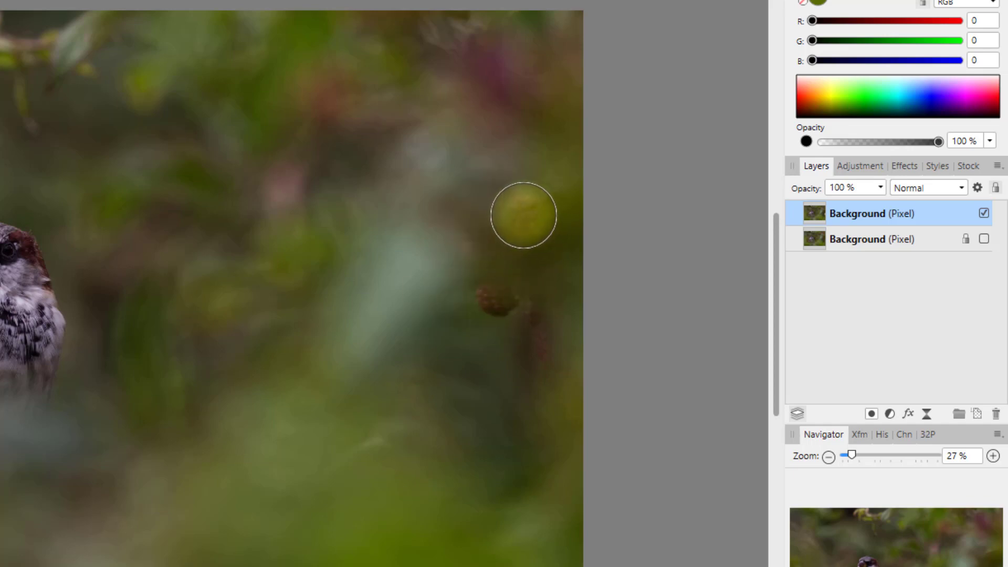
mouse_move(496, 315)
mouse_down()
mouse_move(490, 257)
mouse_move(525, 201)
mouse_move(527, 288)
mouse_move(491, 296)
mouse_move(478, 268)
mouse_move(489, 223)
mouse_move(522, 208)
mouse_move(542, 225)
mouse_move(547, 266)
mouse_move(516, 311)
mouse_move(478, 299)
mouse_move(480, 249)
mouse_move(489, 272)
mouse_move(504, 260)
mouse_move(487, 346)
mouse_up()
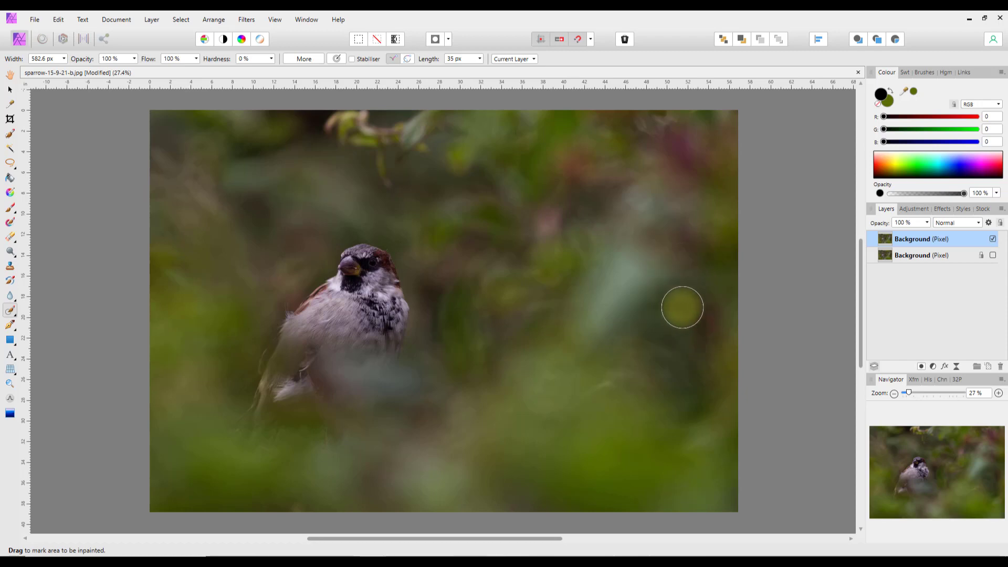
key(ctrl+z)
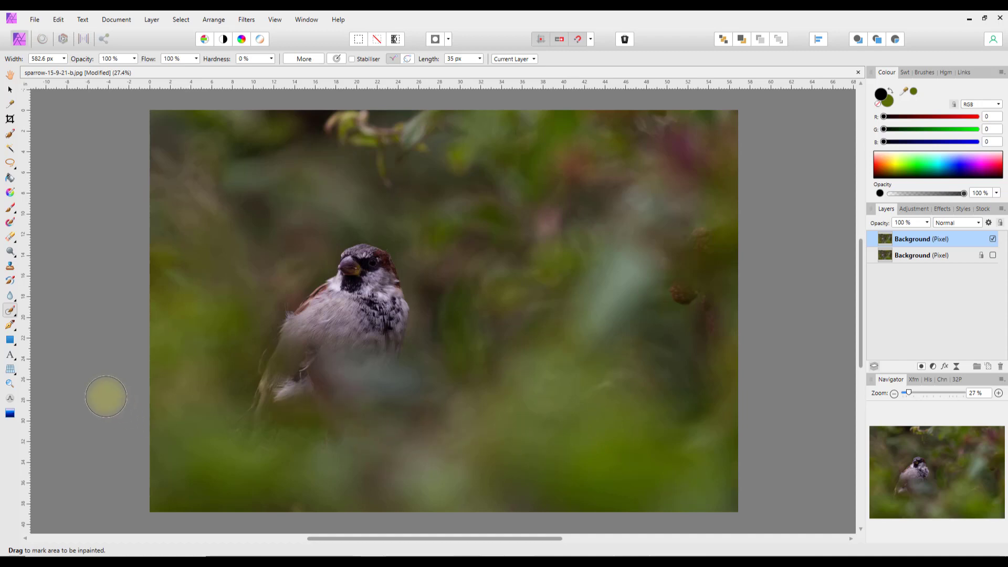
click(16, 319)
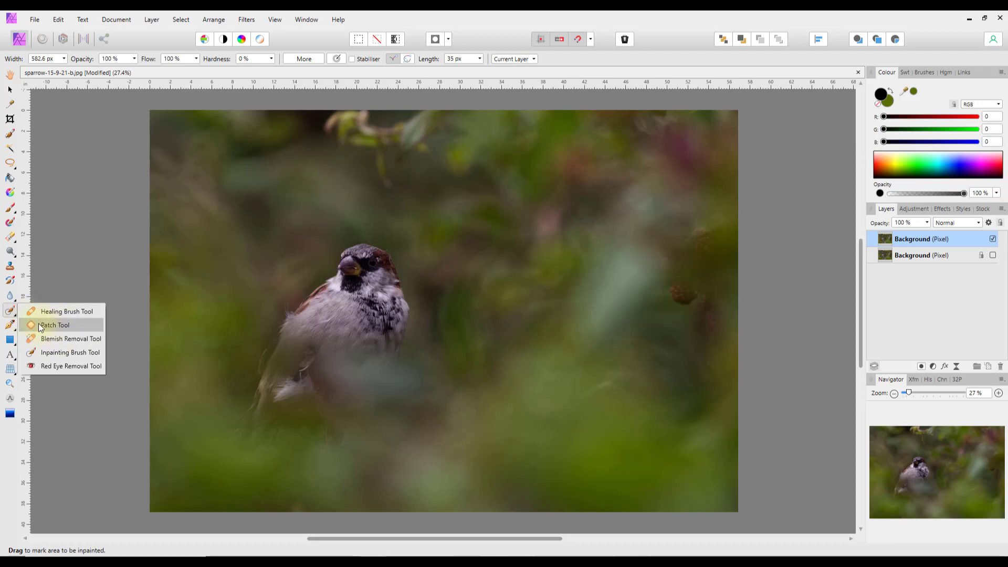
- Close the Healing flyout and select the Pen Tool from the Pen/Node flyout
click(10, 314)
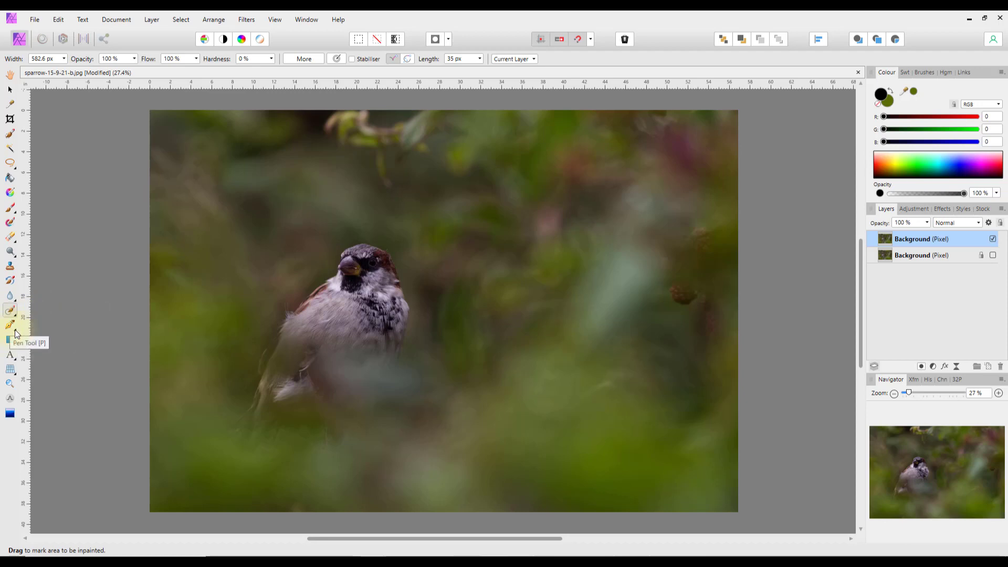
click(15, 330)
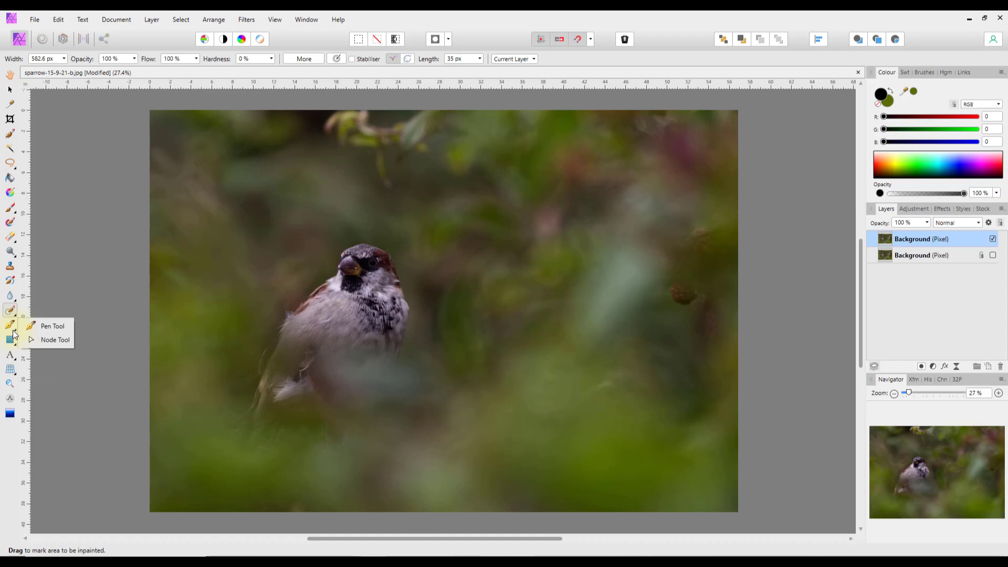
click(42, 327)
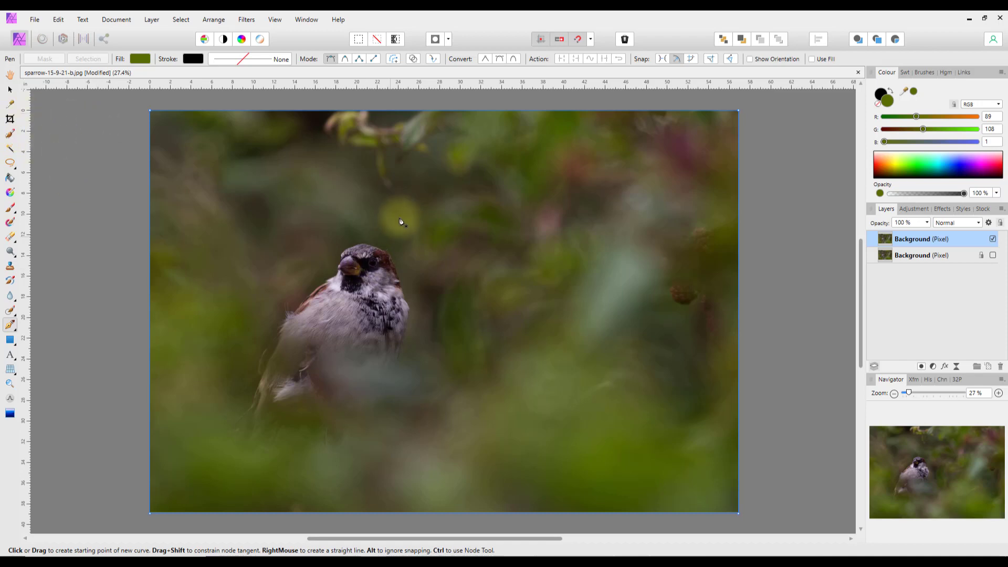
- Place about ten Pen nodes around the sparrow and close the path at its start
click(239, 195)
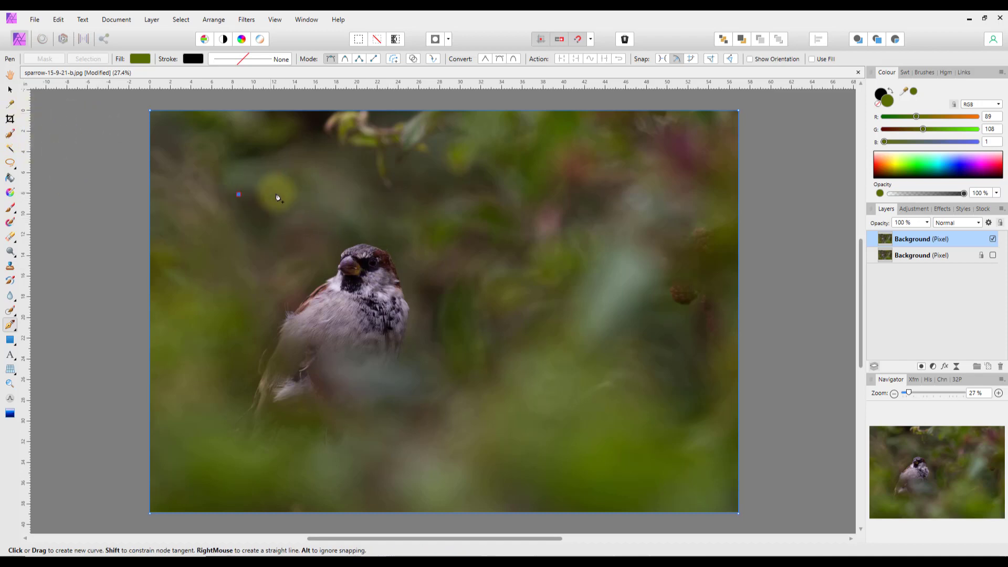
click(371, 190)
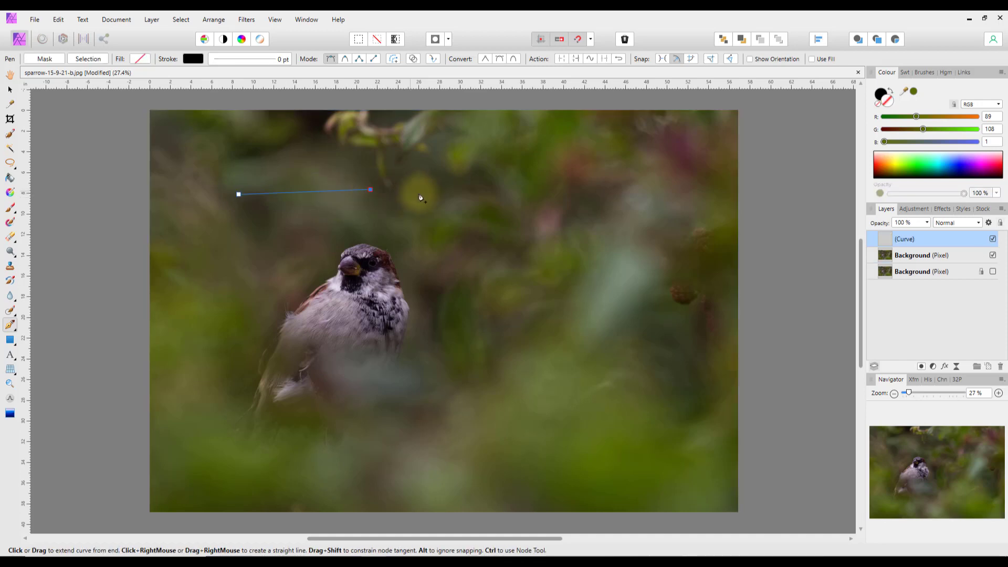
click(467, 214)
click(495, 273)
click(504, 364)
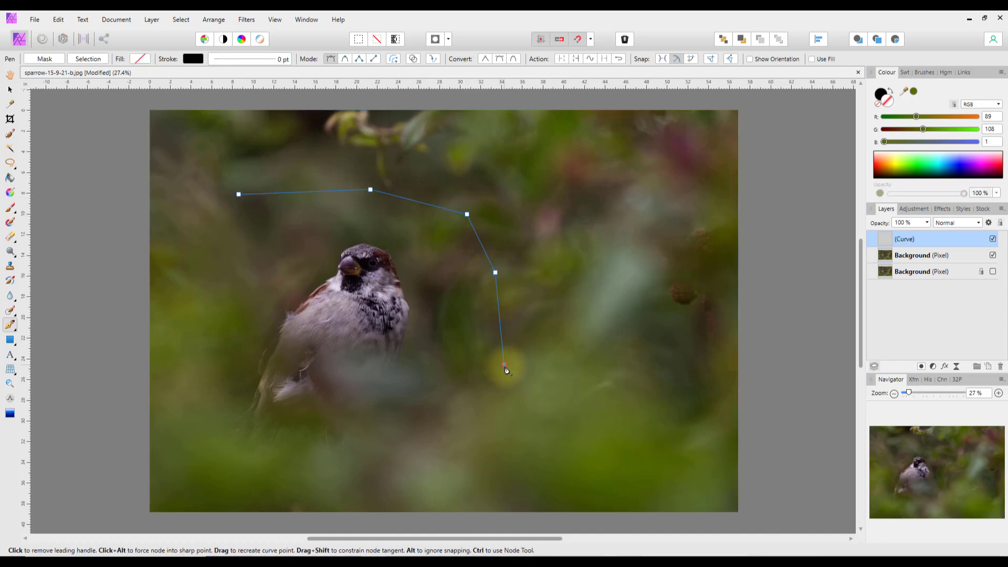
click(456, 424)
click(342, 449)
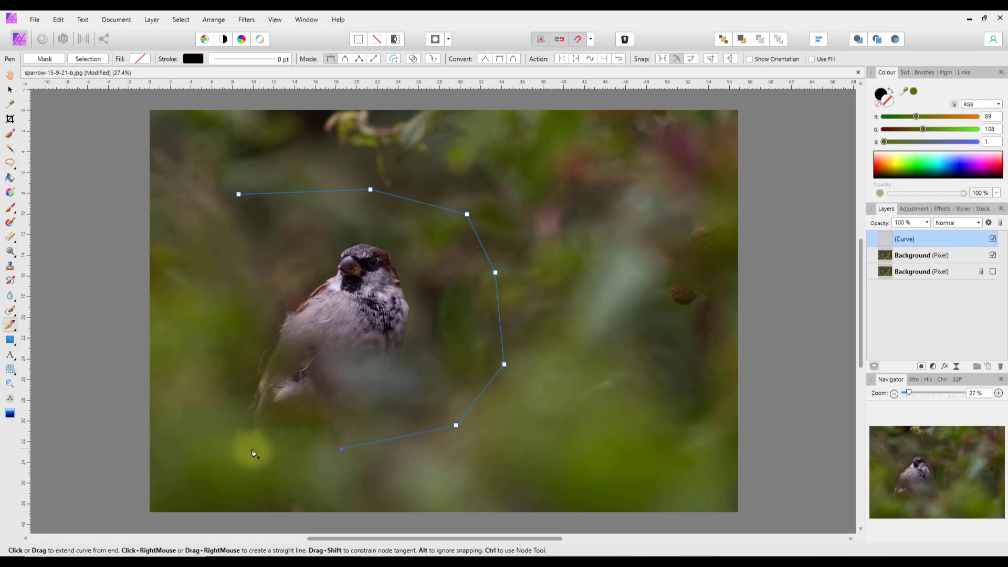
click(230, 456)
click(189, 438)
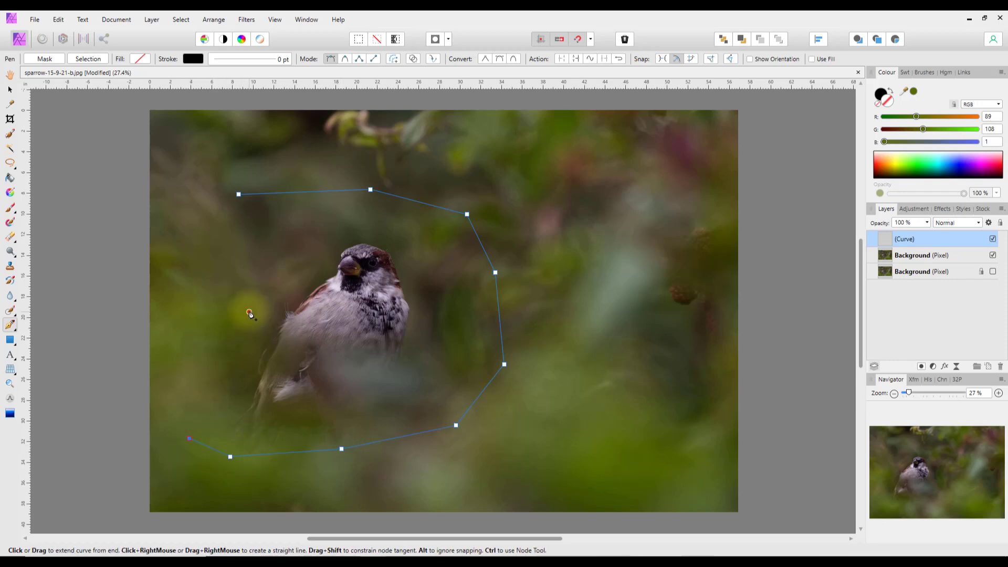
click(230, 279)
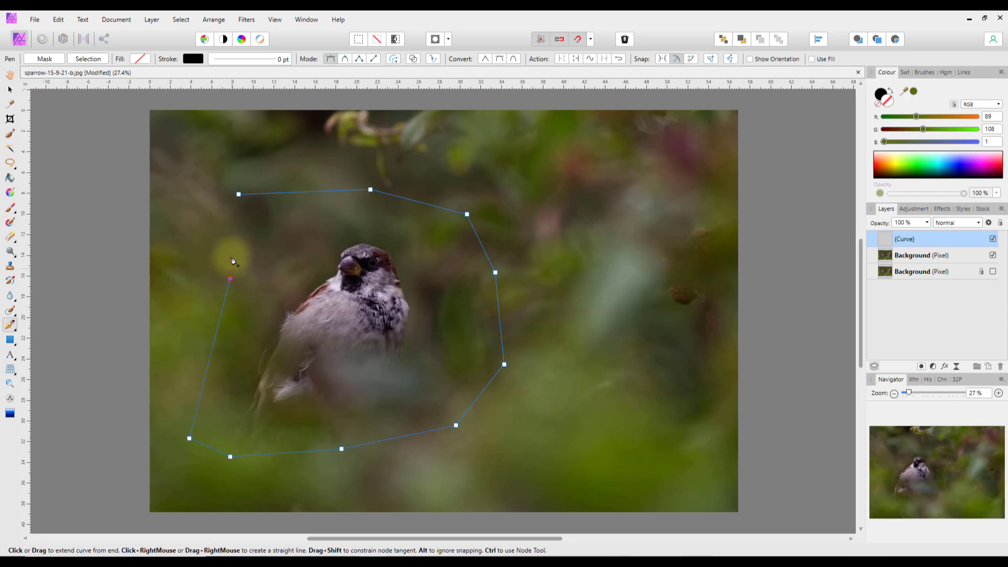
click(239, 197)
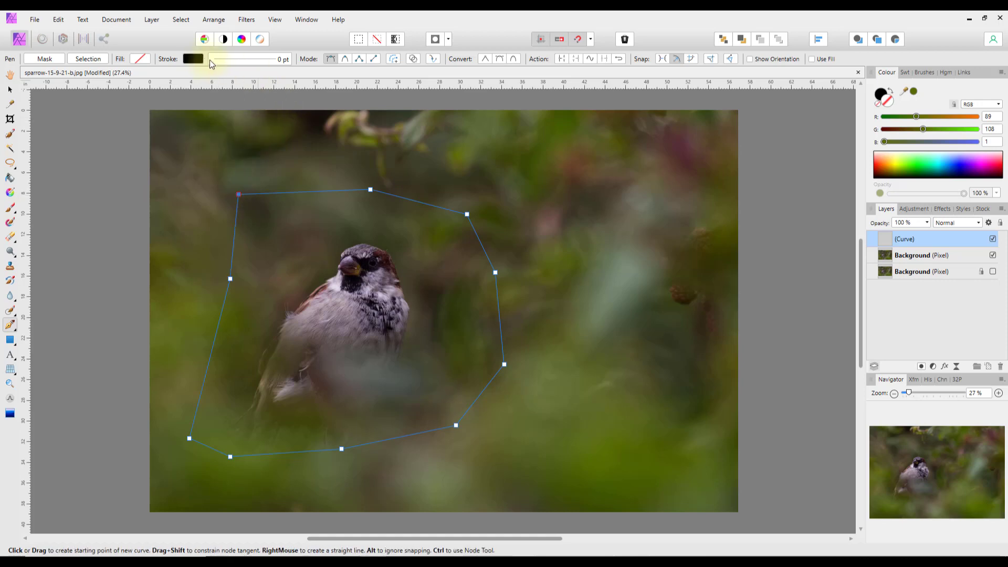
- Set the outline's black stroke width to about 5.8 pt
click(253, 62)
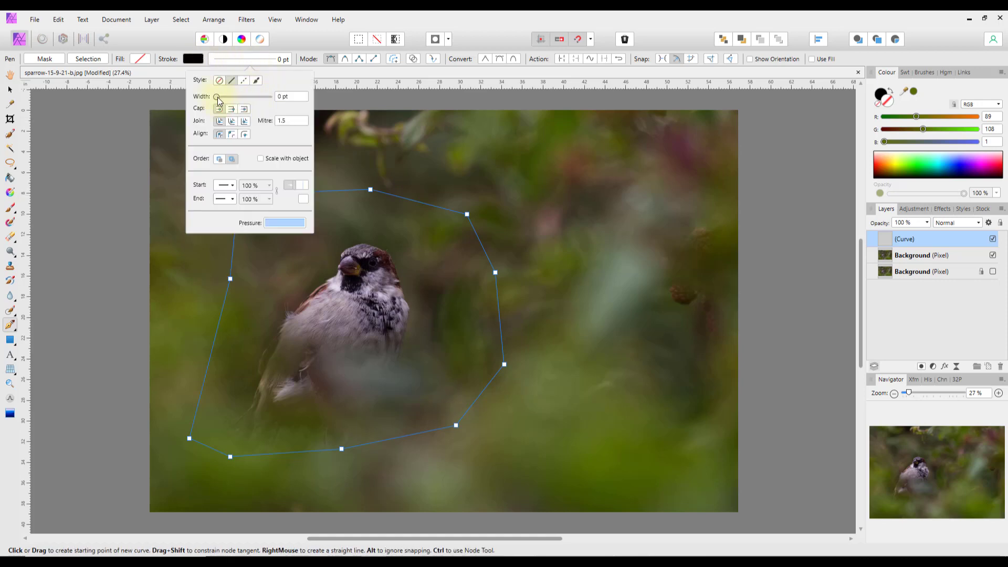
mouse_move(217, 98)
mouse_down()
mouse_move(254, 107)
mouse_move(234, 105)
mouse_up()
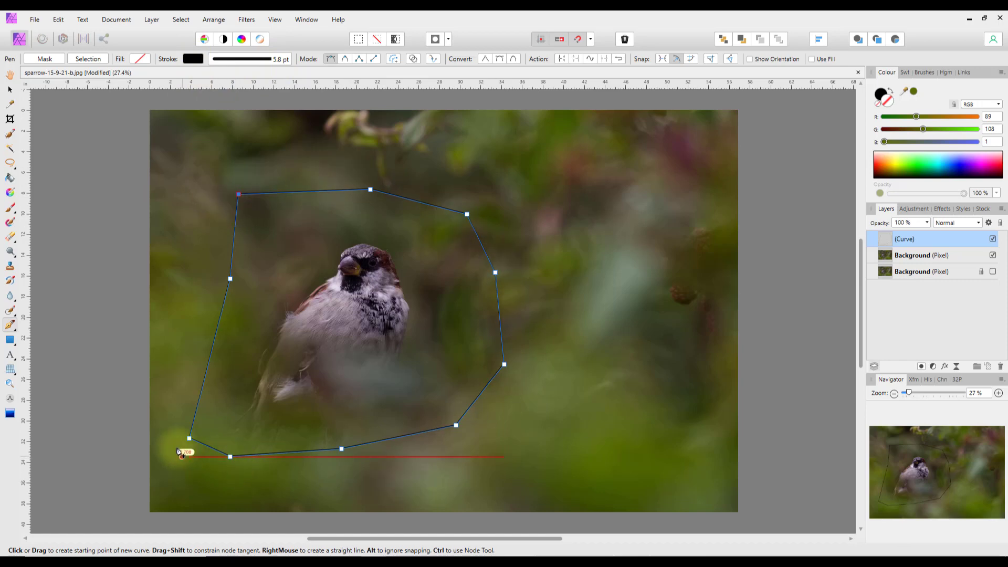
click(16, 330)
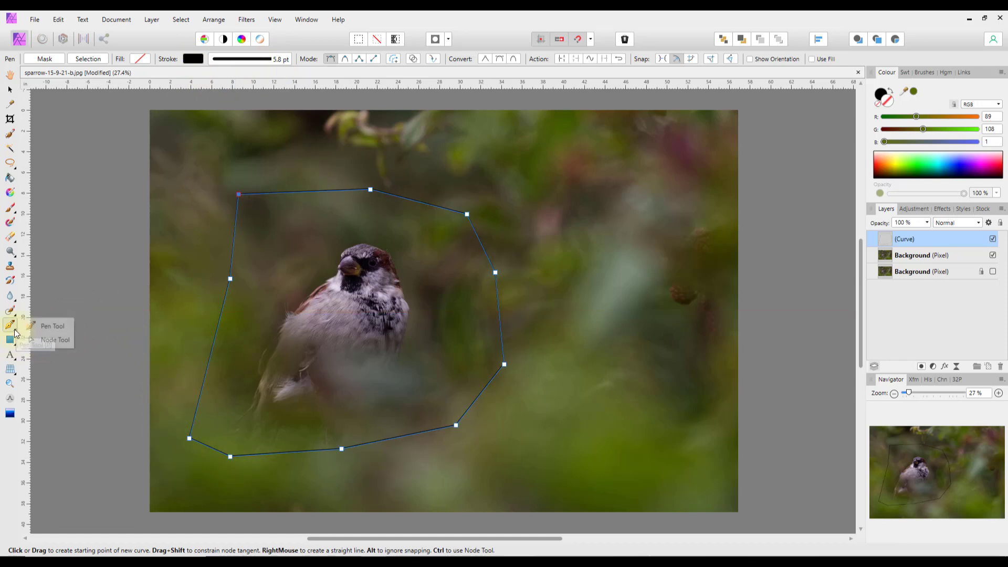
- Drag three curve nodes inward with the Node Tool, then undo the last move
click(49, 341)
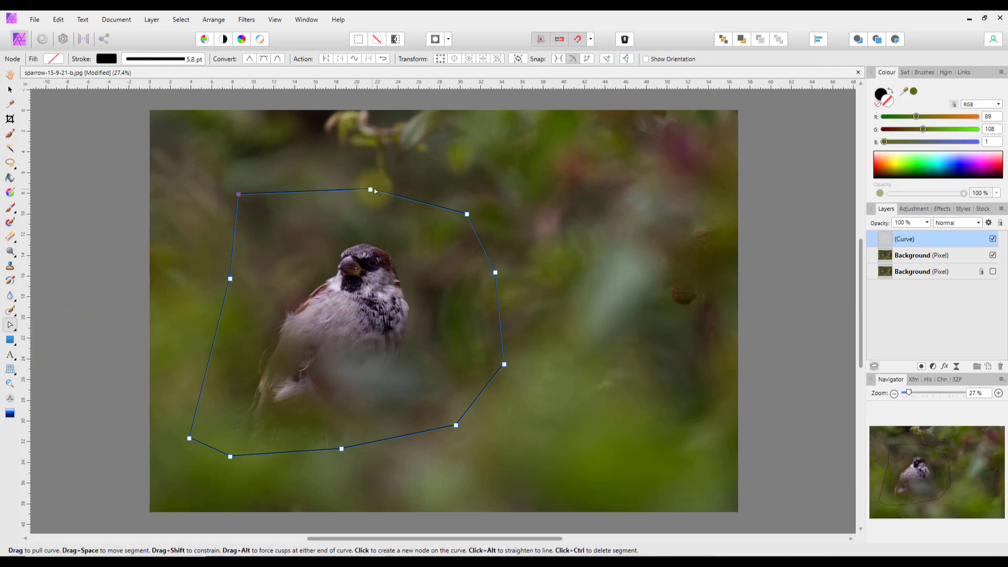
drag(371, 190, 416, 215)
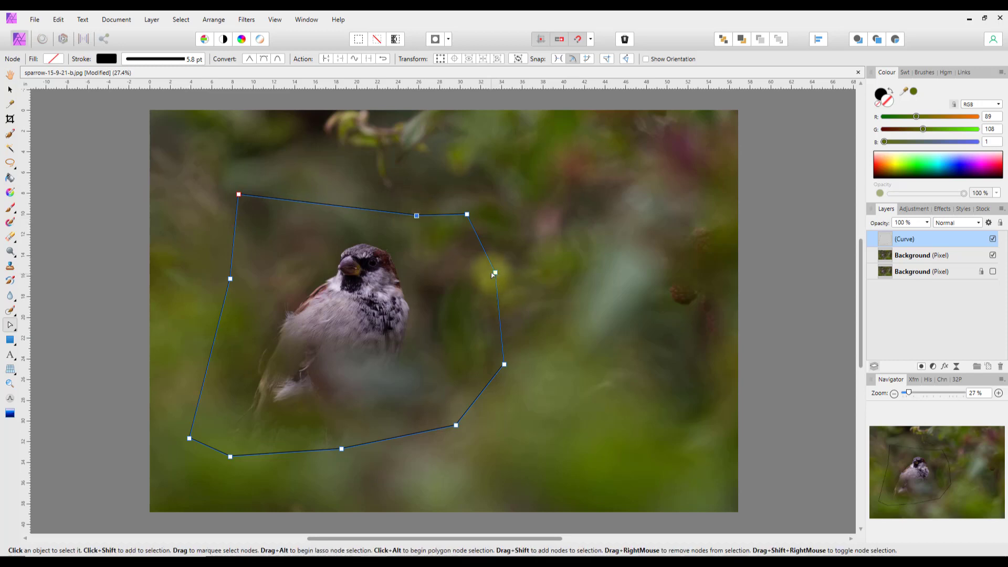
drag(495, 273, 437, 320)
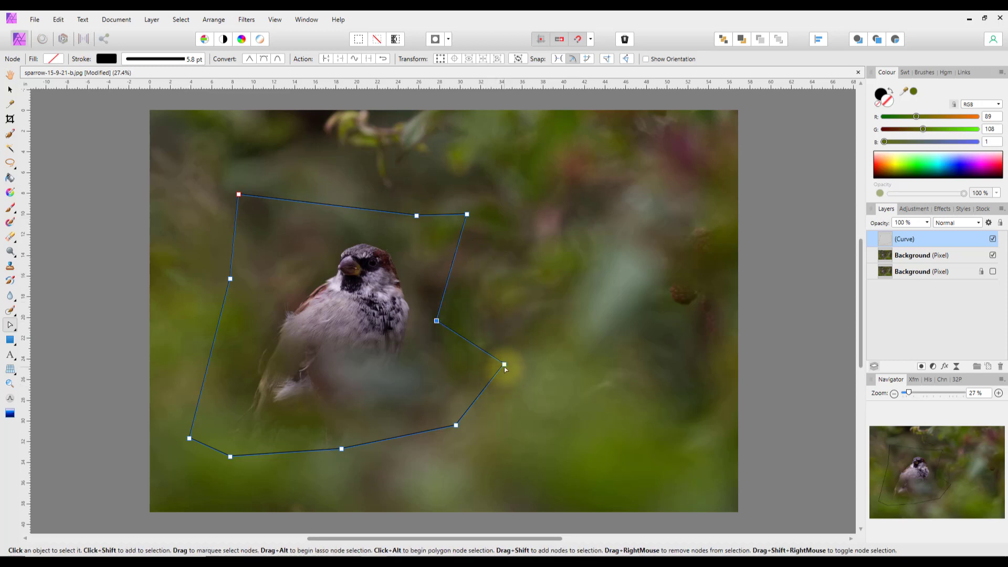
drag(504, 364, 464, 369)
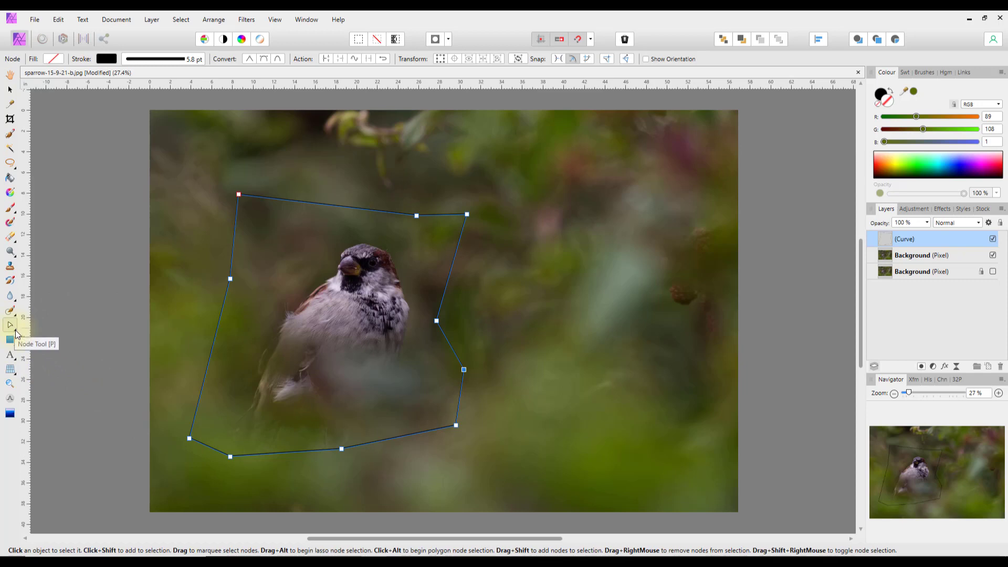
key(ctrl+z)
key(ctrl+z)
key(ctrl+z)
key(ctrl+z)
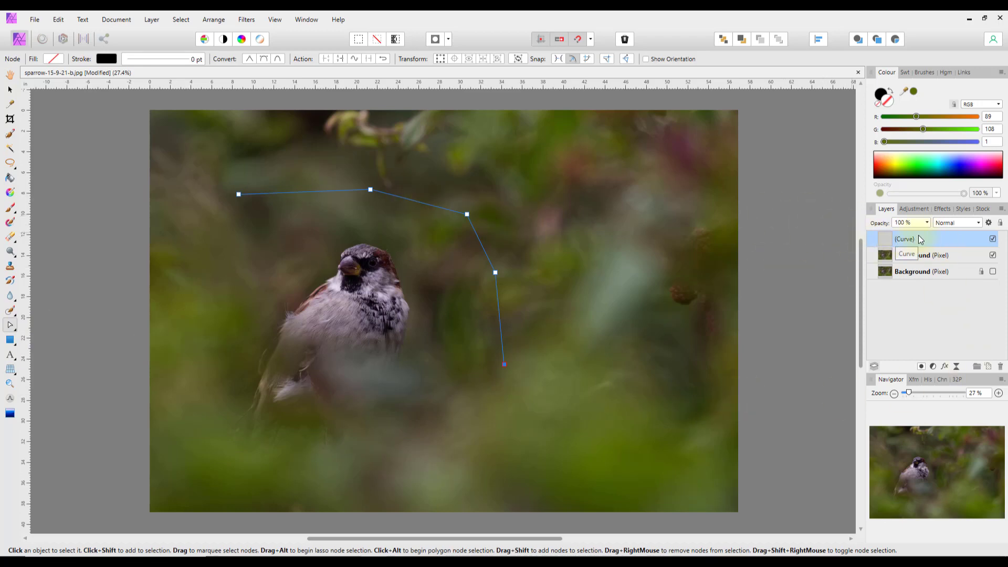
- Delete the Curve layer from the Layers panel
double_click(919, 236)
key(Escape)
right_click(888, 242)
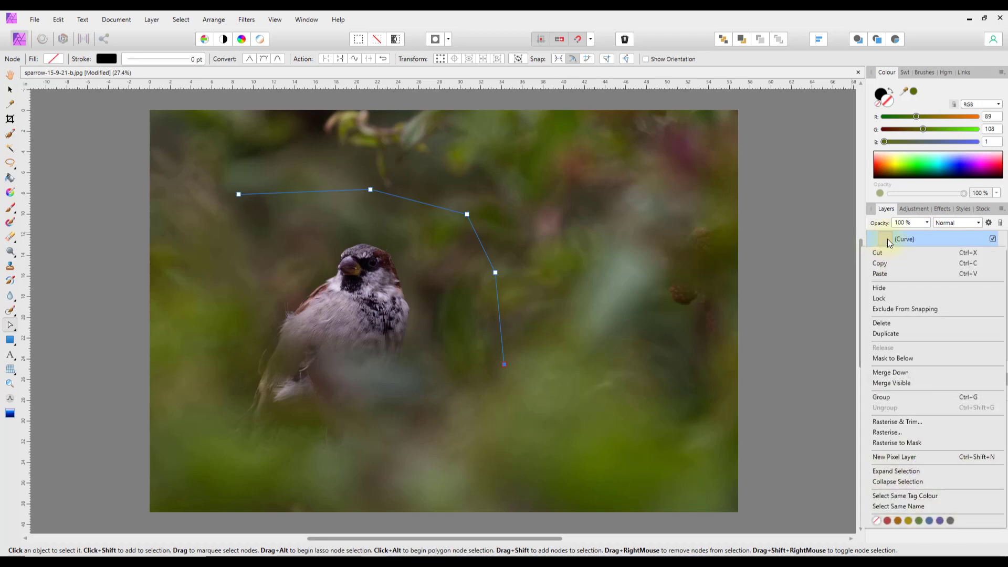
click(886, 323)
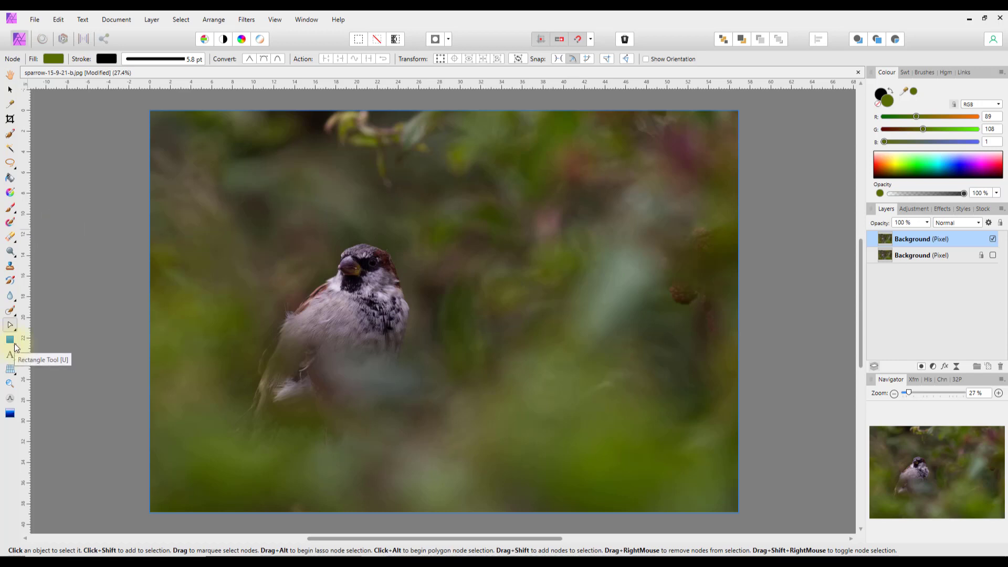
click(16, 348)
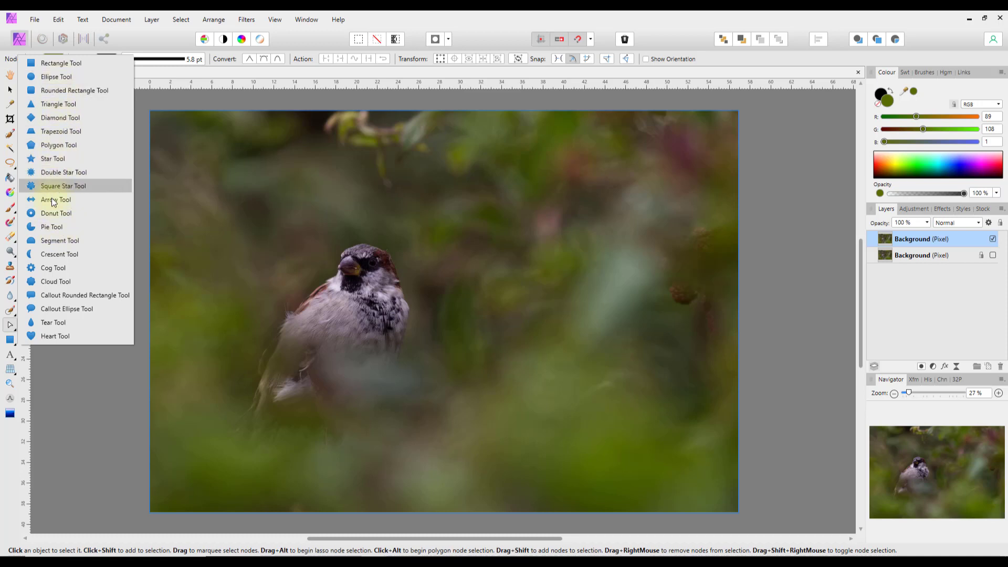
- Drag out a large olive-green heart over the sparrow with the Heart Tool
click(30, 335)
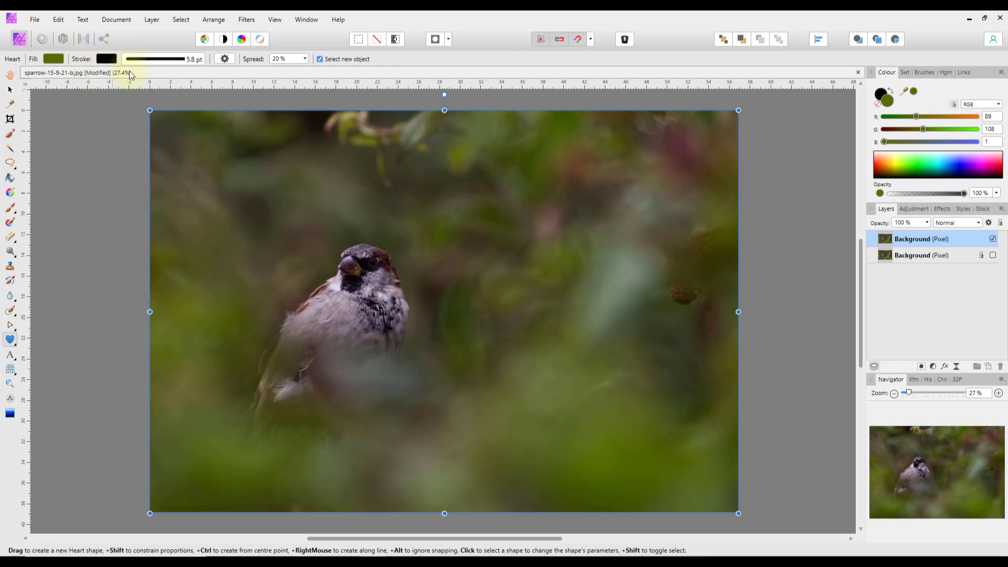
drag(271, 169, 503, 377)
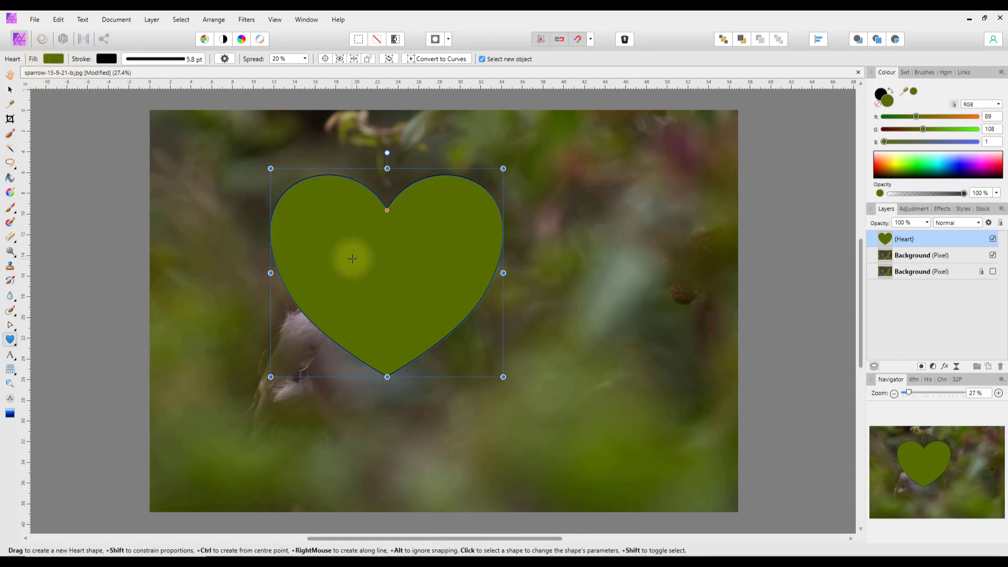
- Change the heart's fill colour to dark red
click(54, 59)
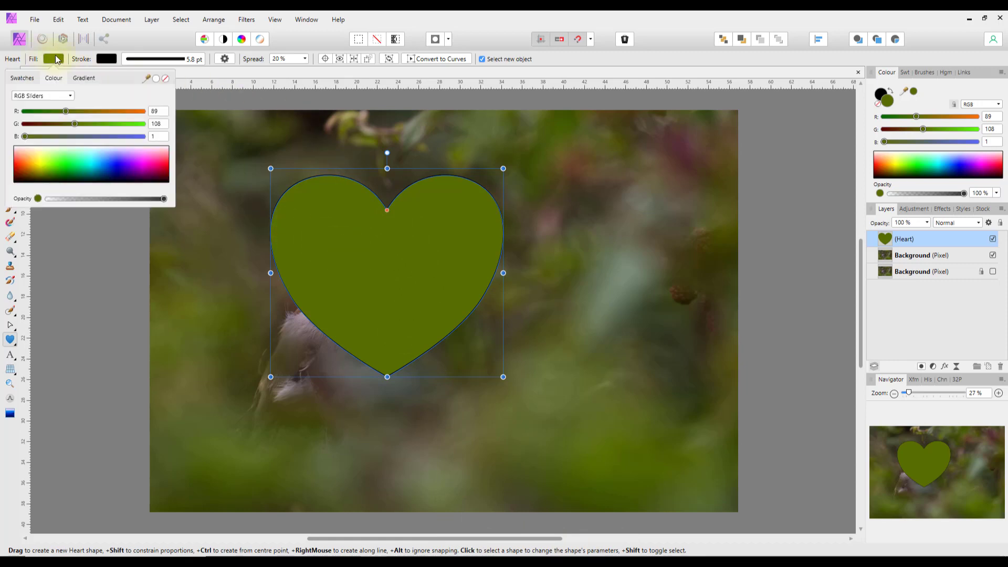
click(23, 159)
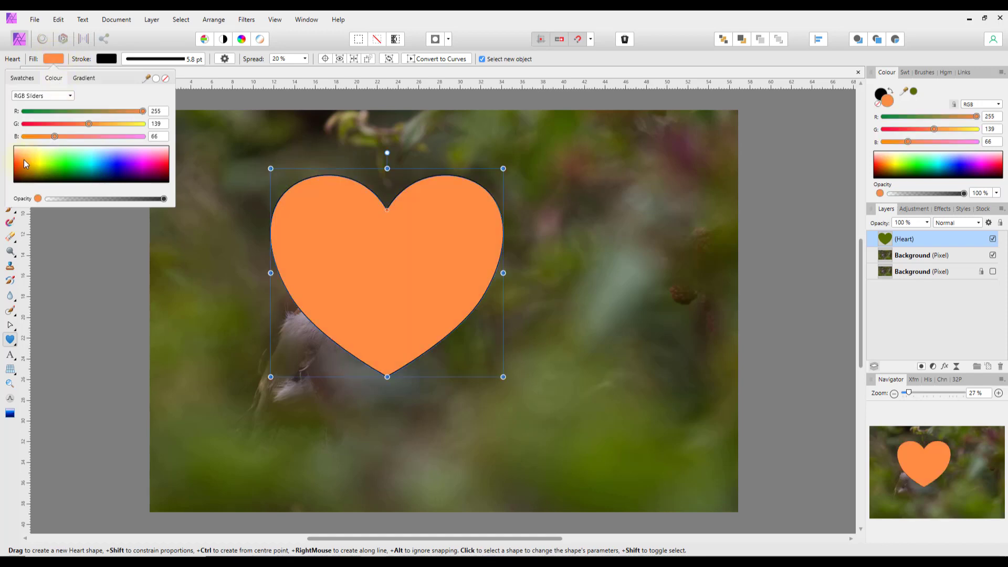
click(20, 162)
click(19, 173)
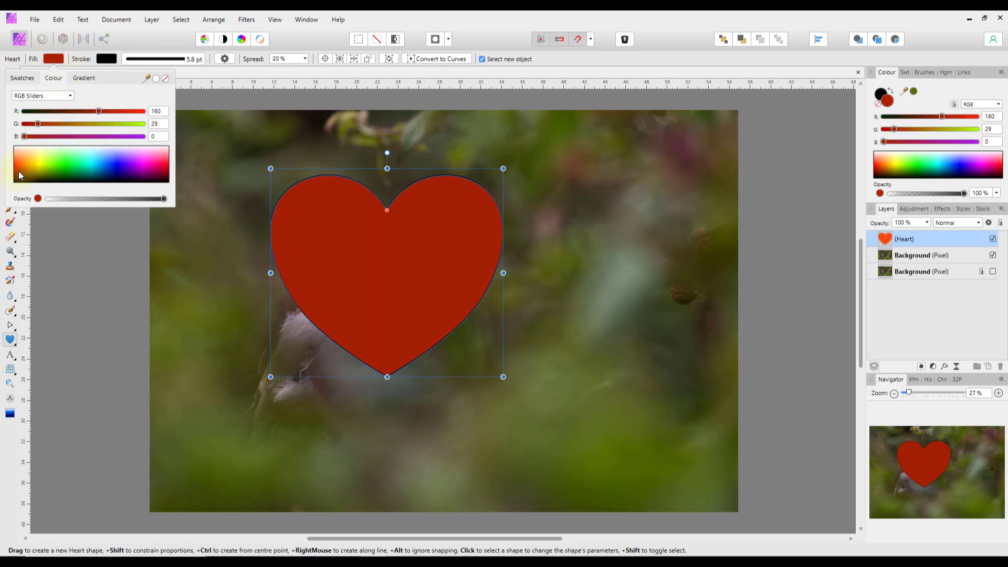
click(106, 62)
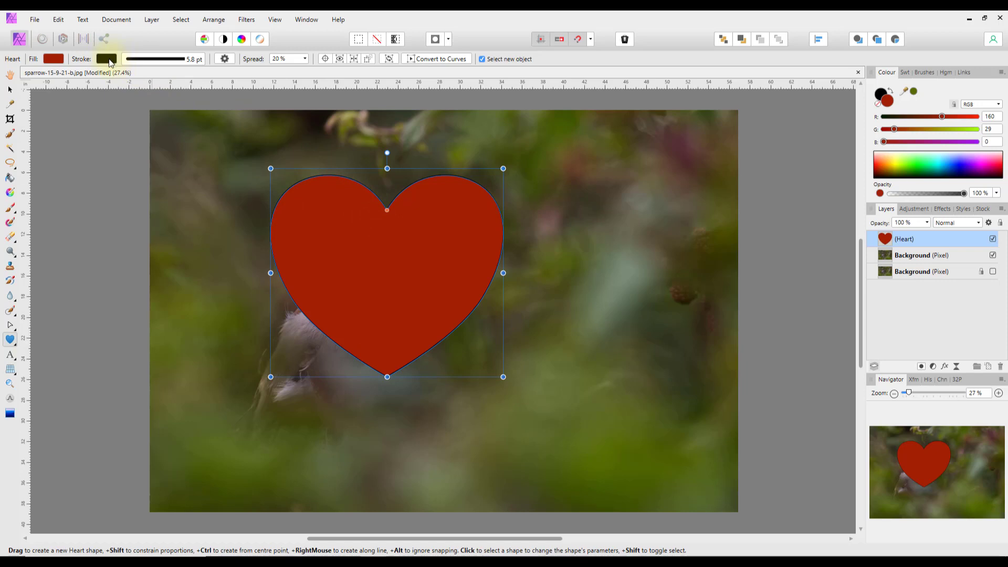
- Thicken the heart's black outline to 33.9 pt and move it toward the upper left
click(163, 61)
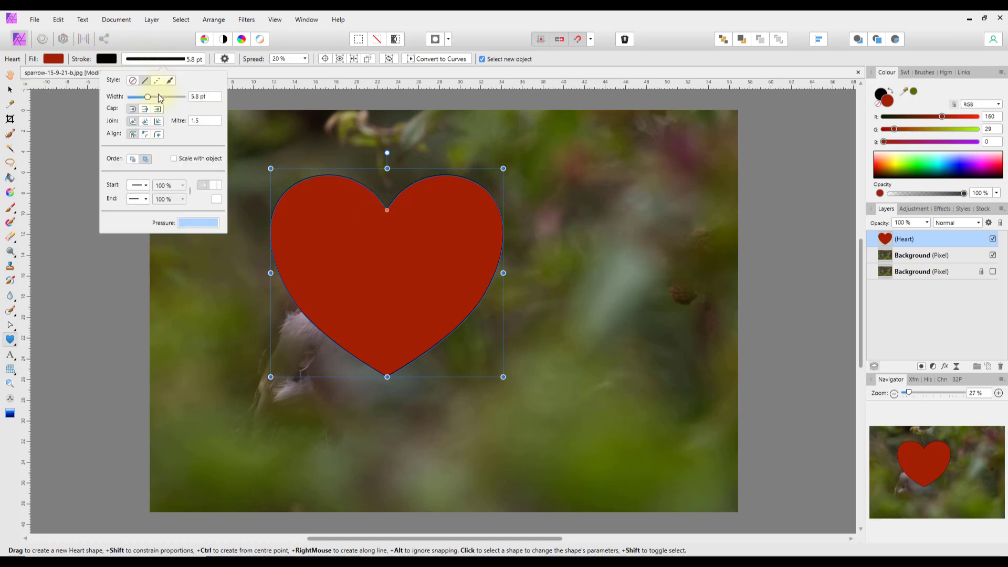
drag(148, 98, 167, 100)
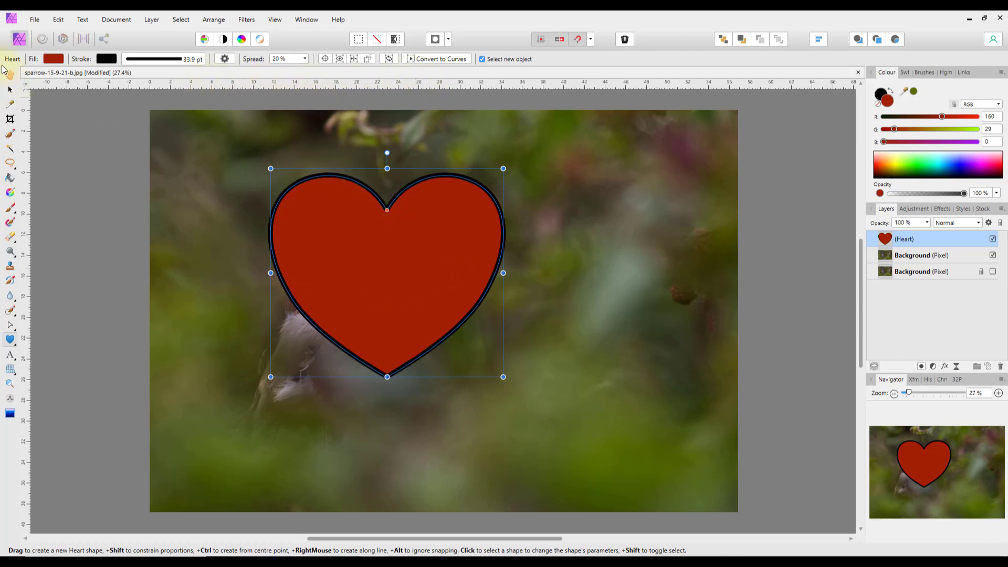
click(10, 90)
drag(370, 246, 272, 212)
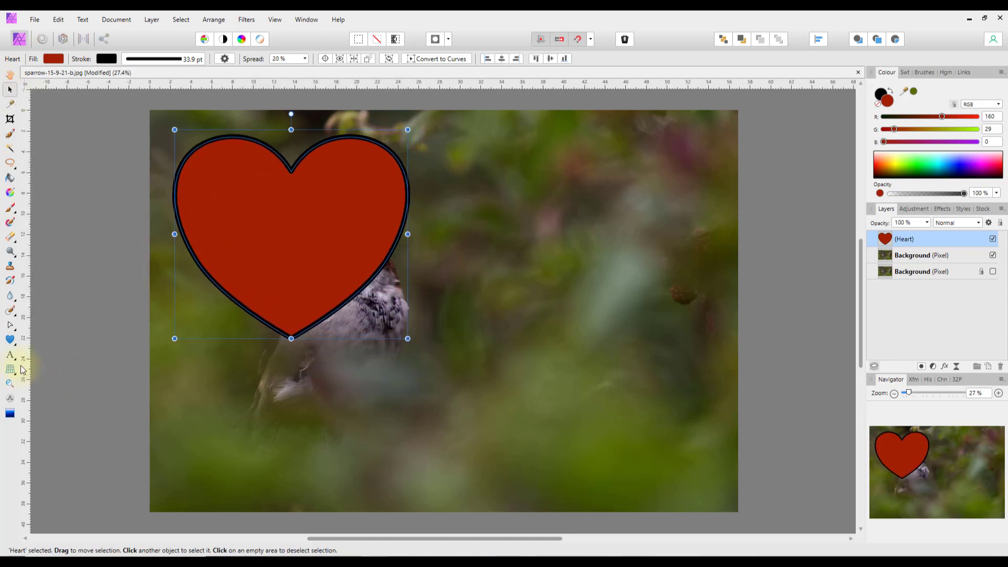
- Draw a star right of the heart and raise its points to 14
click(14, 343)
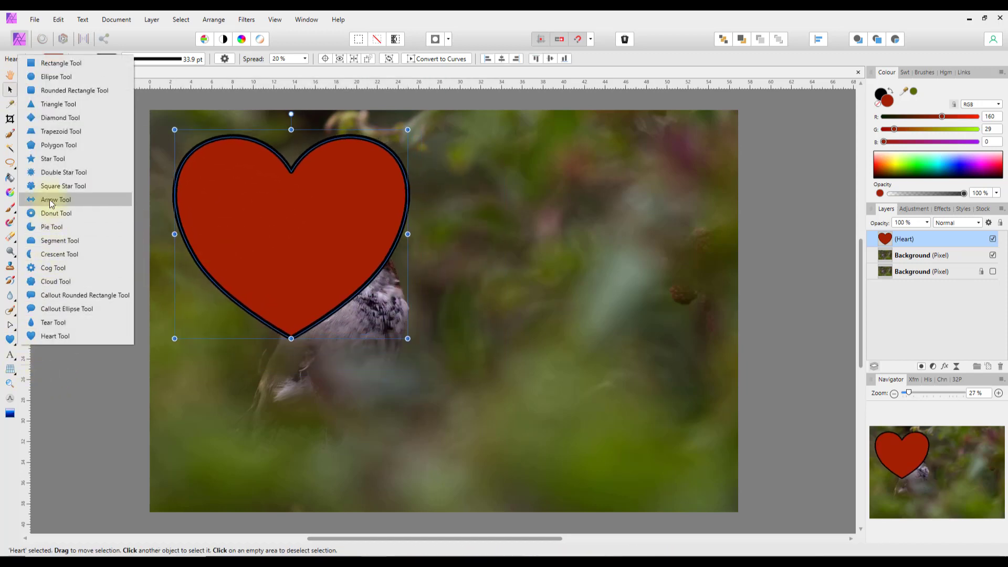
click(51, 158)
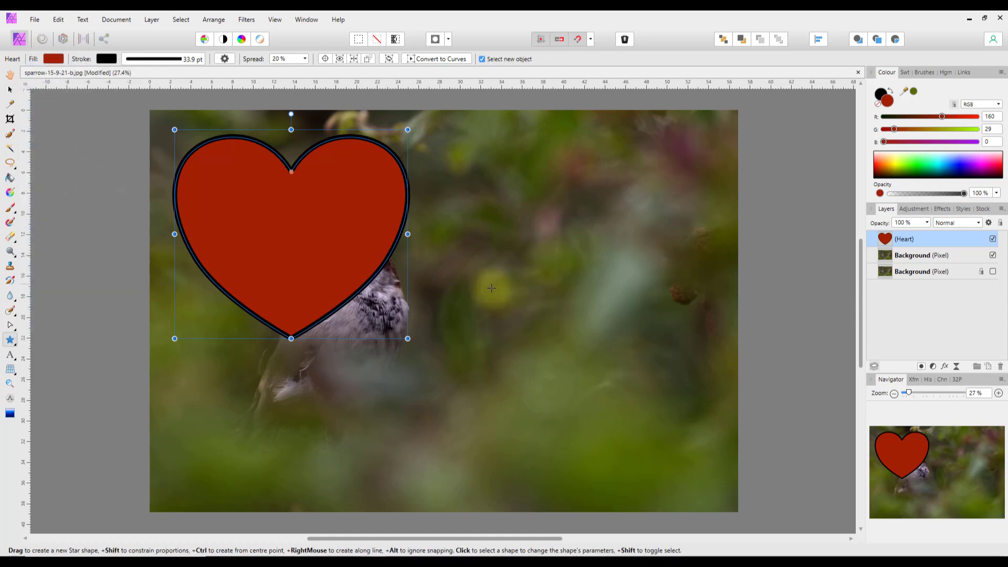
drag(480, 193, 728, 469)
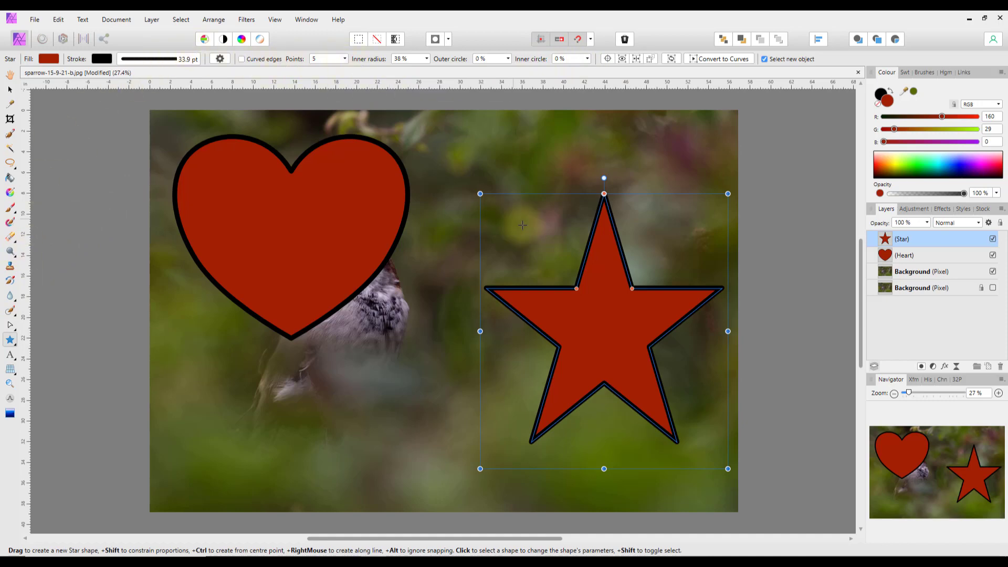
click(345, 58)
drag(348, 71, 361, 74)
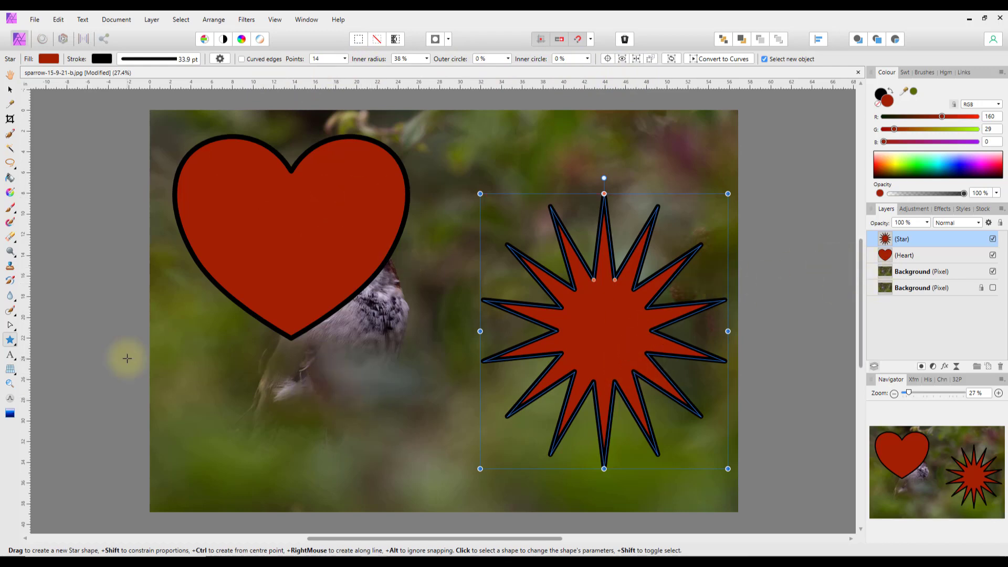
- Delete the Heart and Star layers, leaving only the Background layers
click(922, 272)
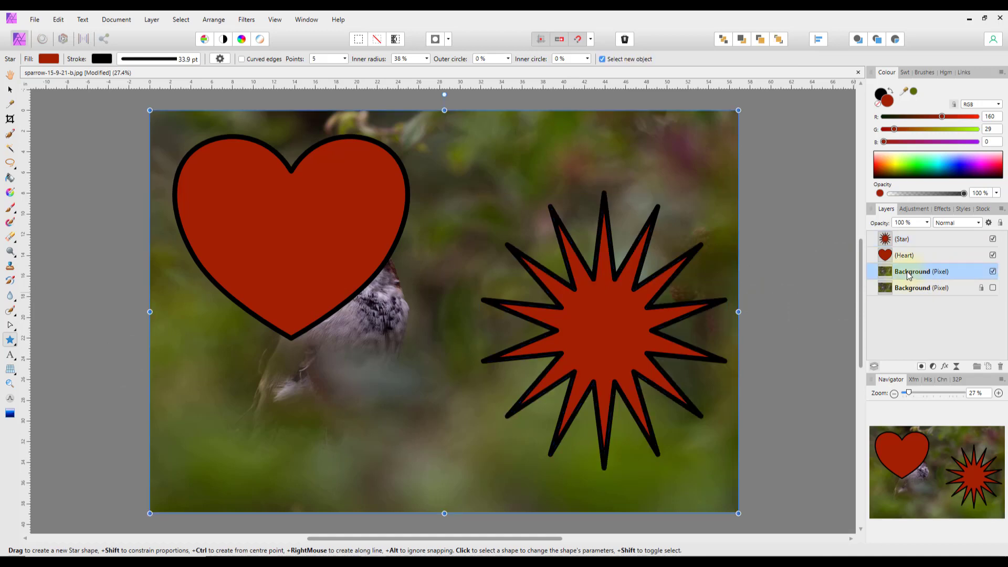
click(915, 256)
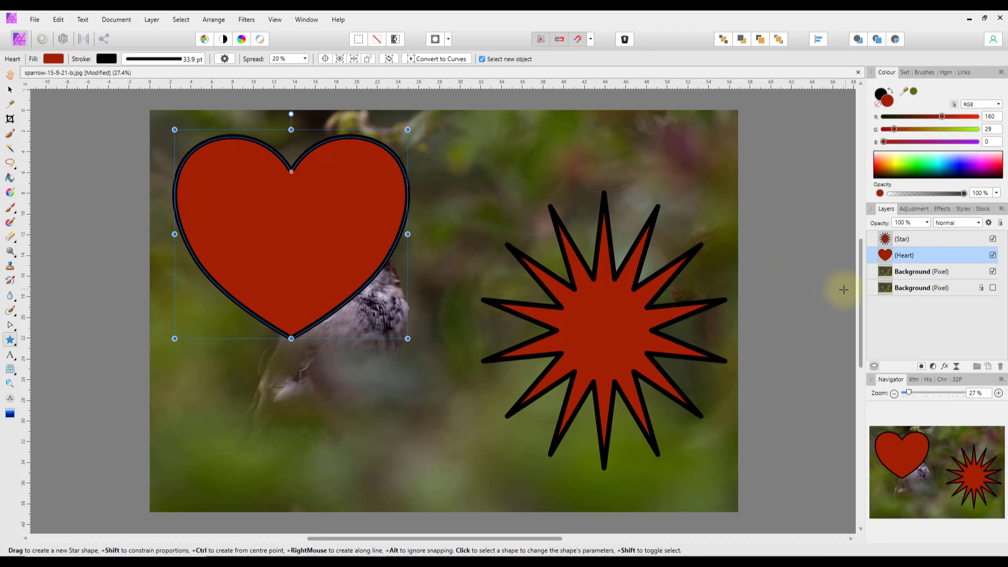
right_click(927, 258)
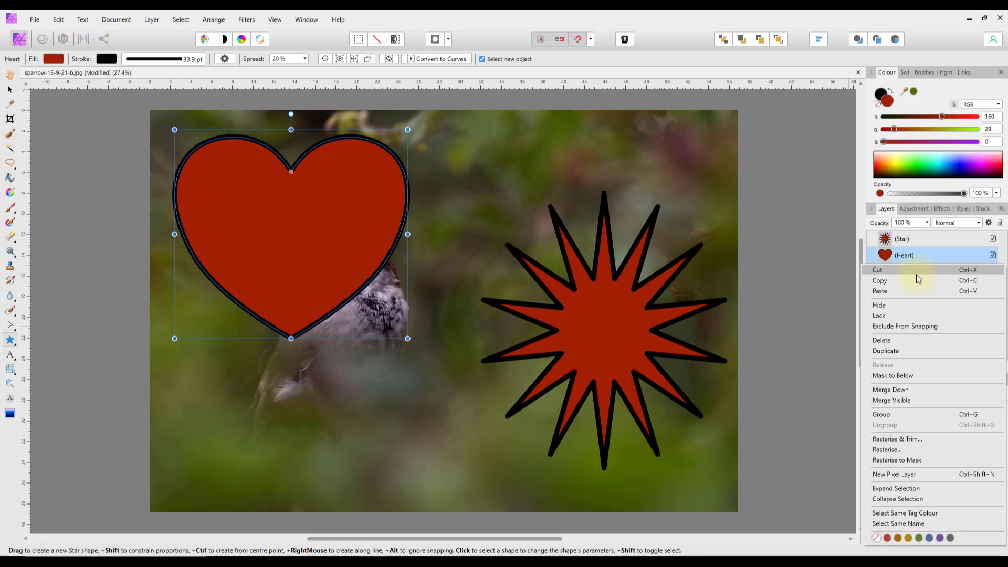
click(891, 342)
right_click(921, 241)
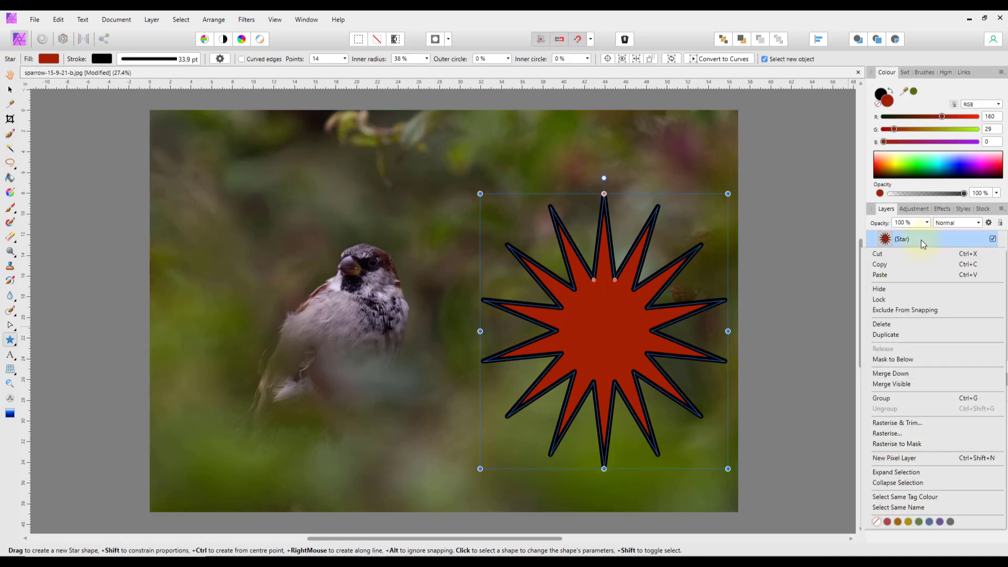
click(884, 324)
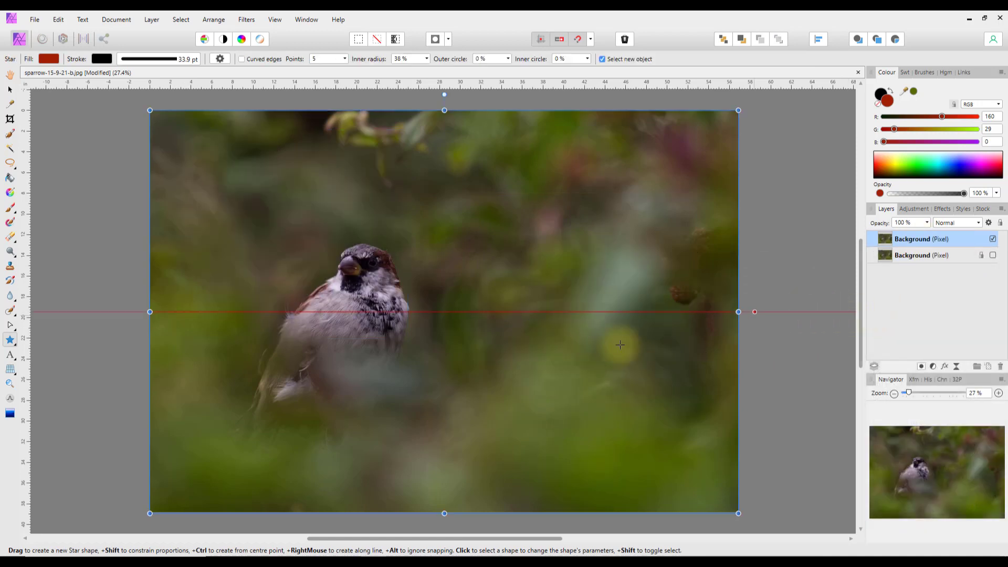
- Draw a text frame above the sparrow set to 36 pt Apple Boy BTN
click(16, 362)
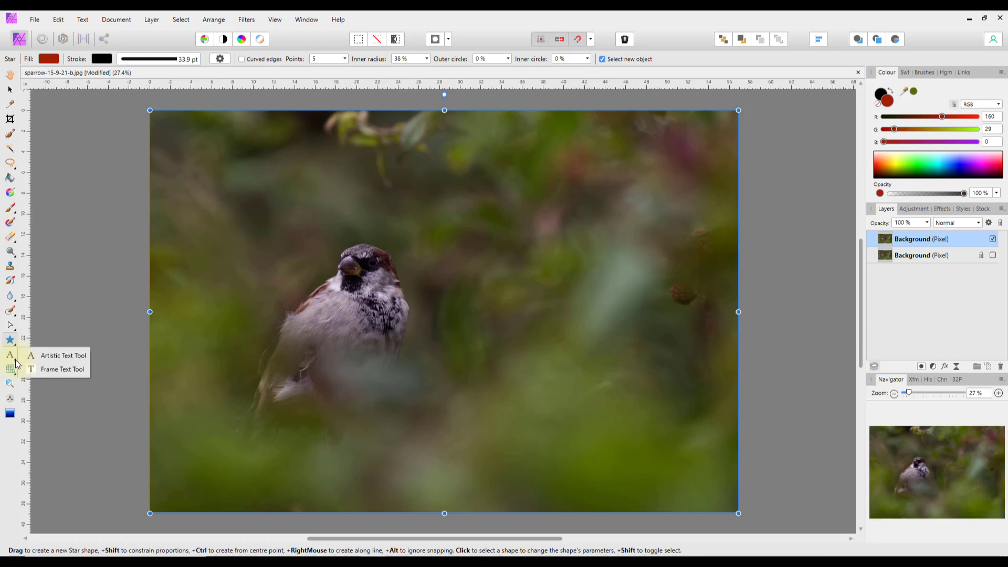
click(55, 370)
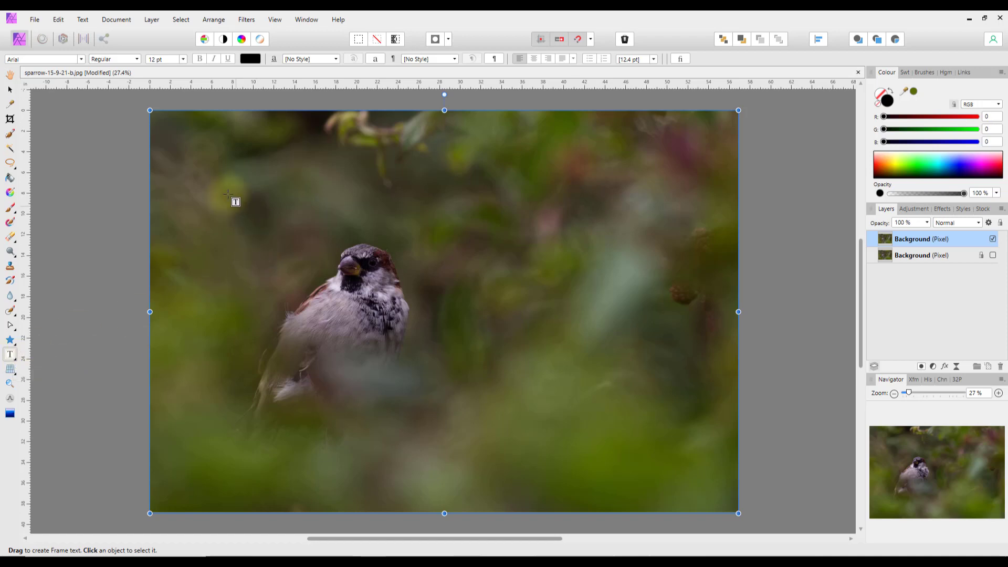
drag(184, 146, 555, 242)
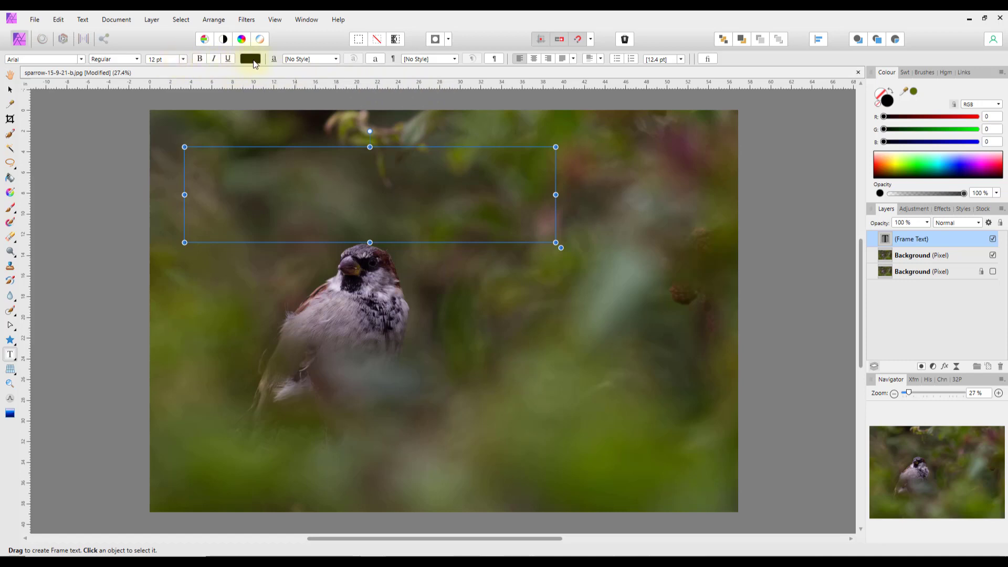
click(184, 58)
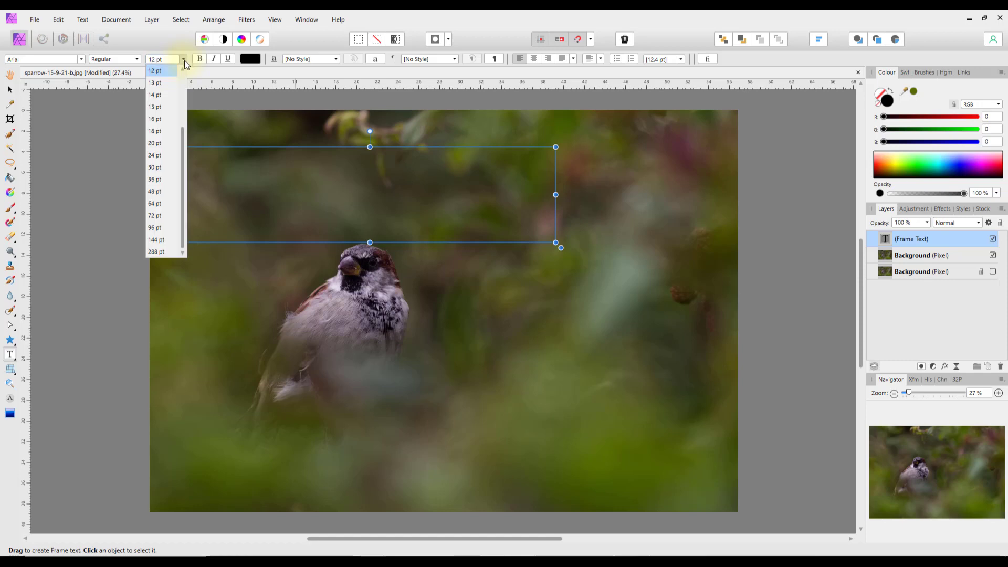
click(155, 179)
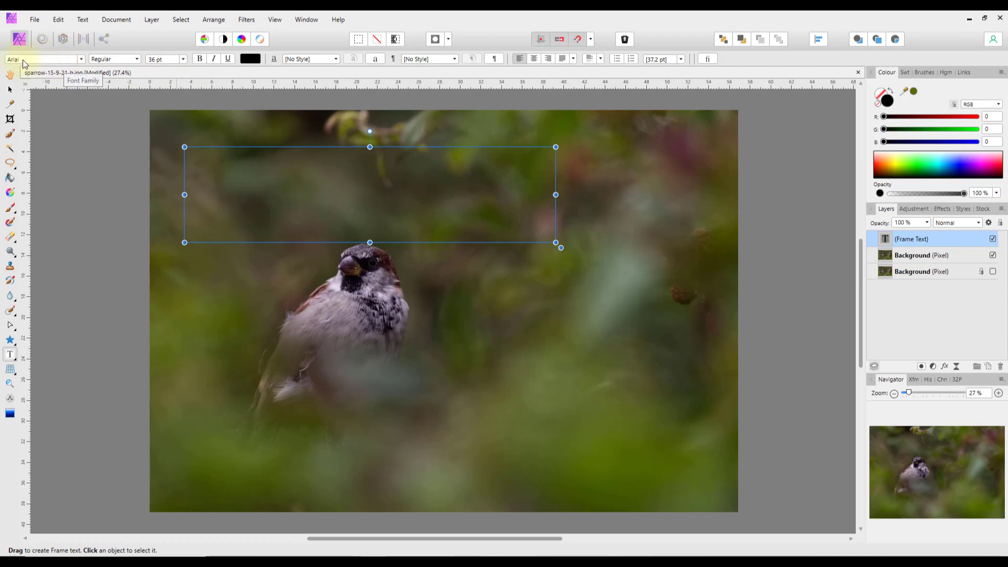
click(82, 59)
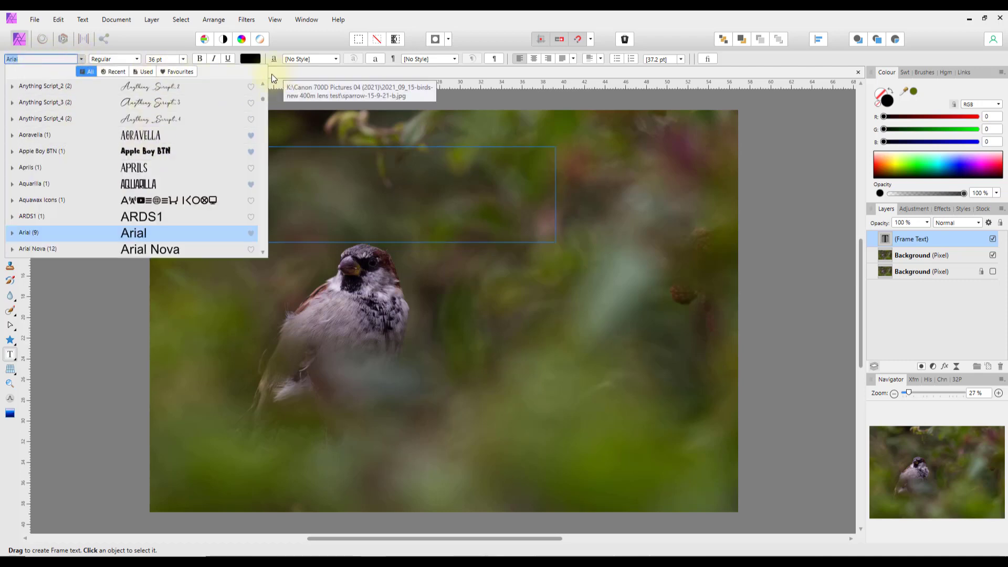
click(140, 152)
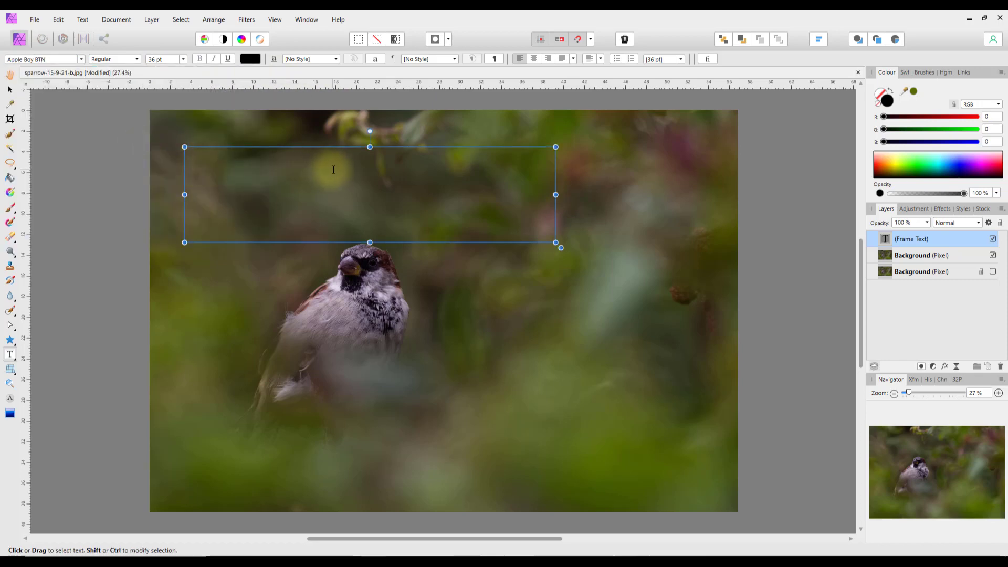
click(247, 224)
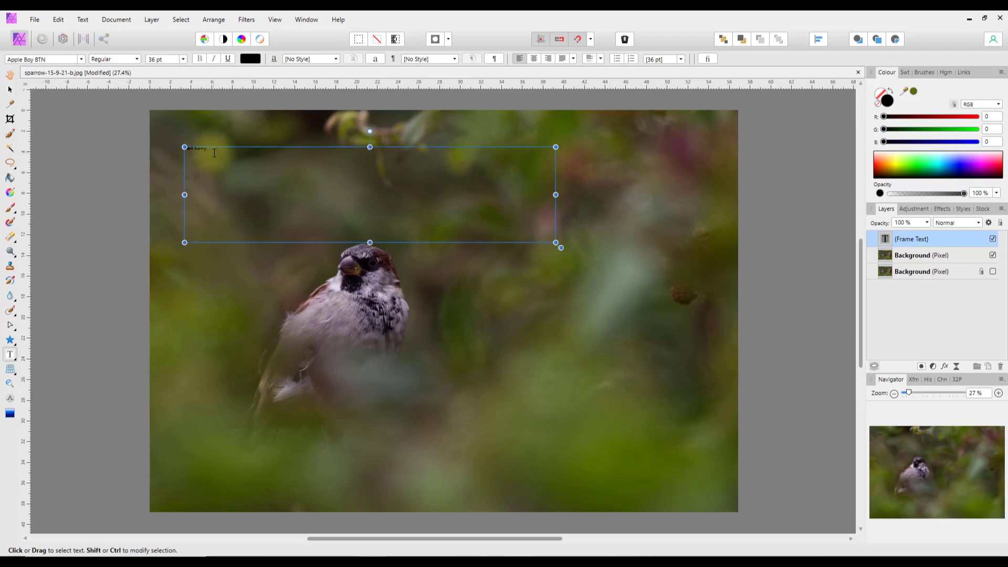
- Enlarge the typed name to 288 pt and reselect the Frame Text layer
click(183, 59)
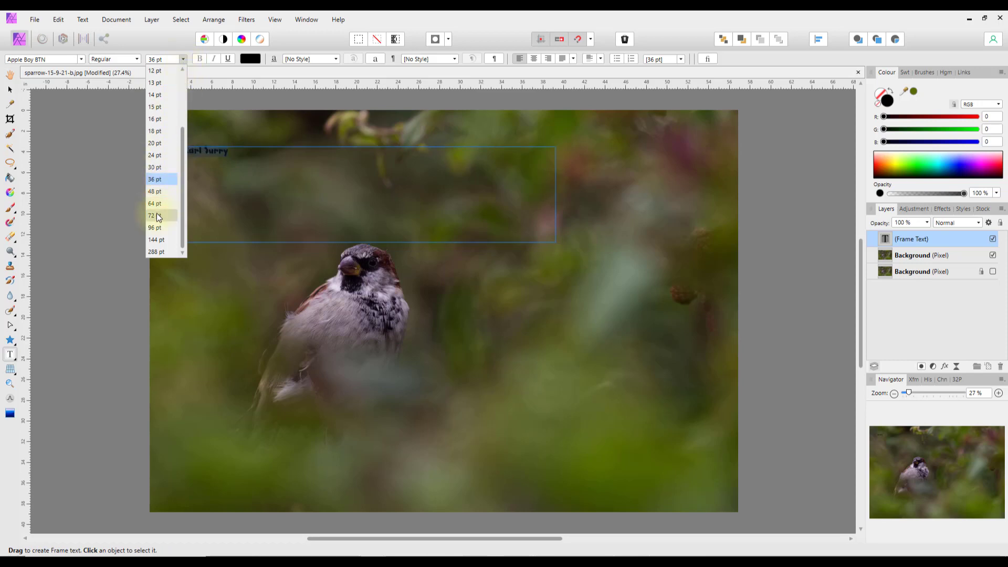
click(158, 251)
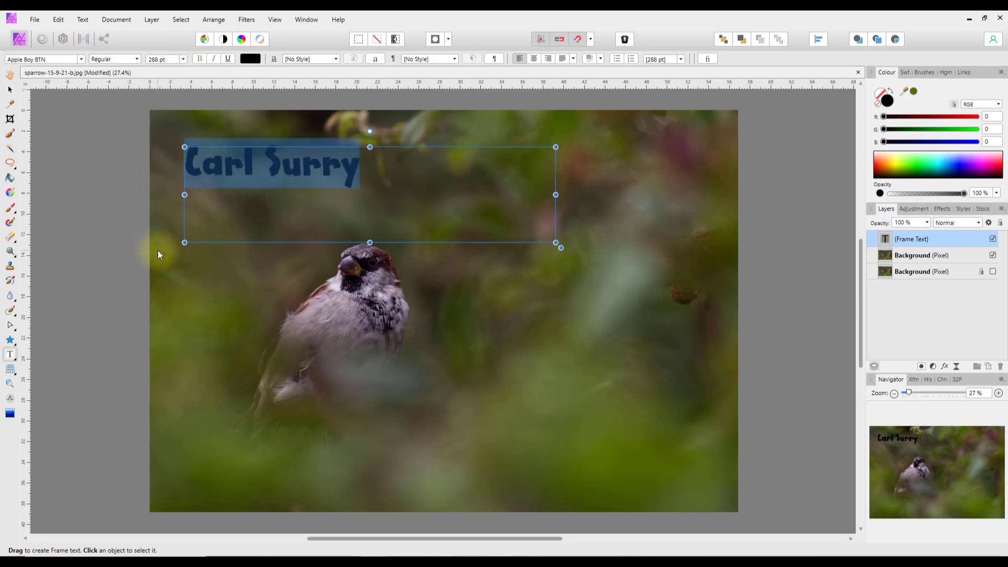
click(522, 301)
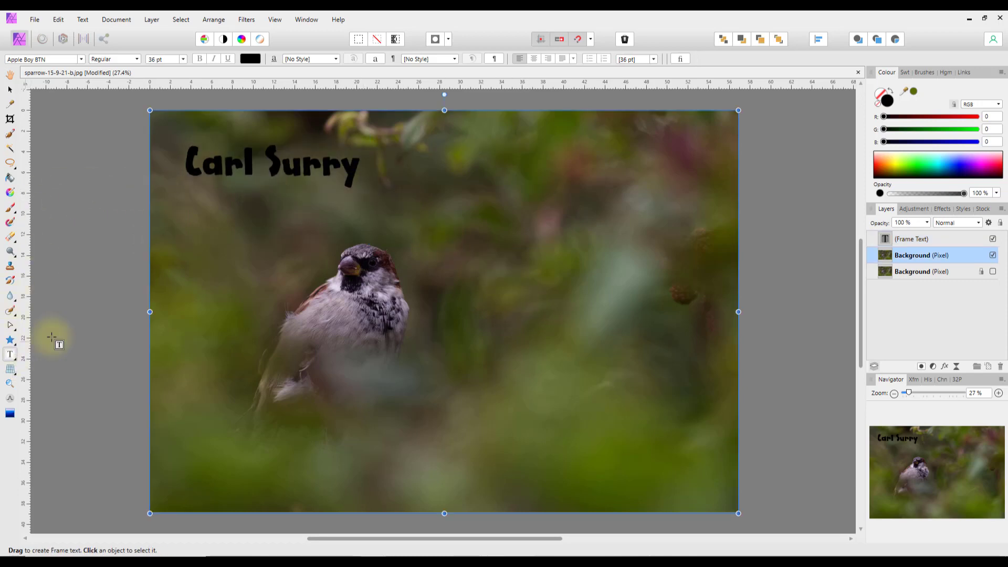
click(906, 239)
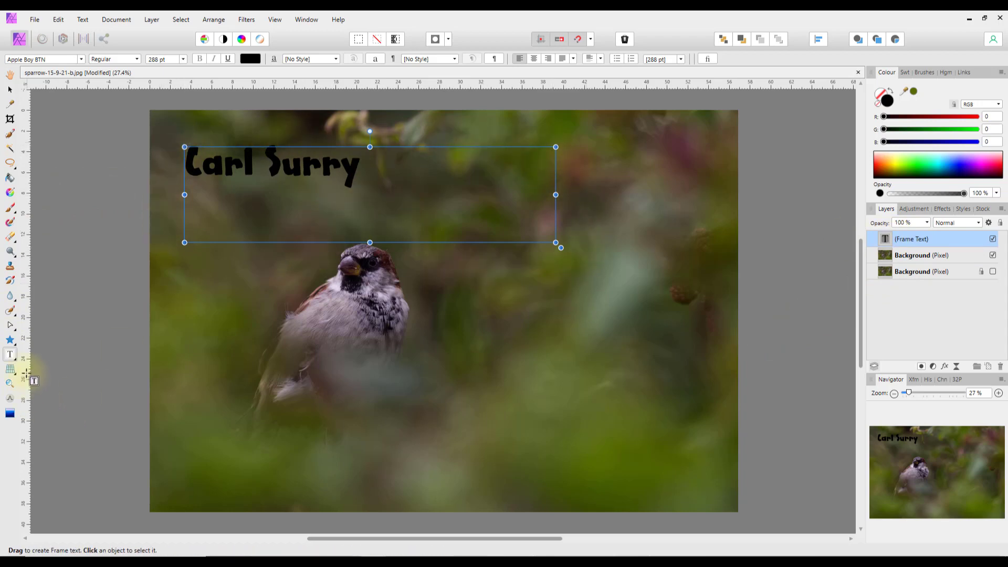
click(15, 361)
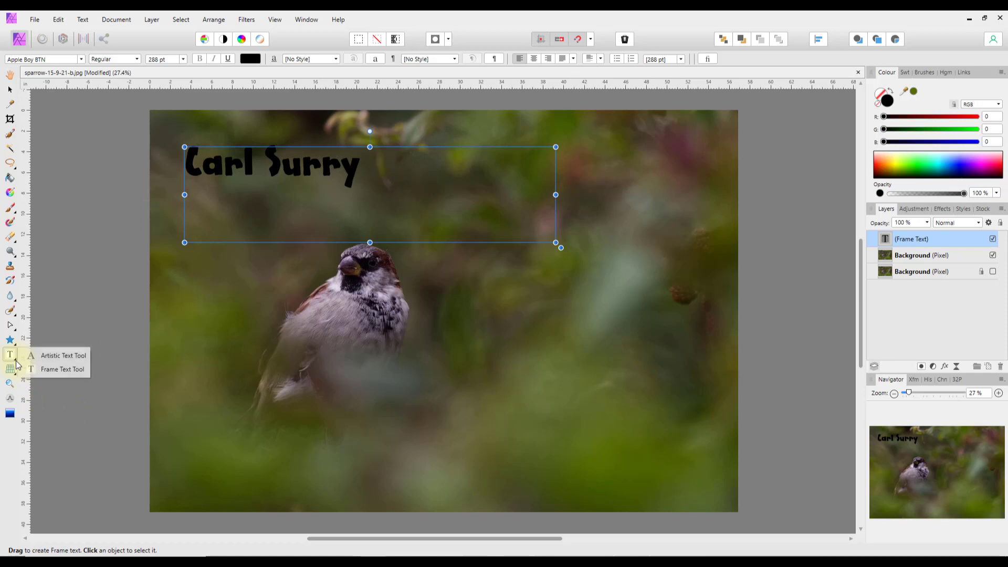
- Add a first name as black 932.6 pt Arial artistic text right of the sparrow
click(50, 359)
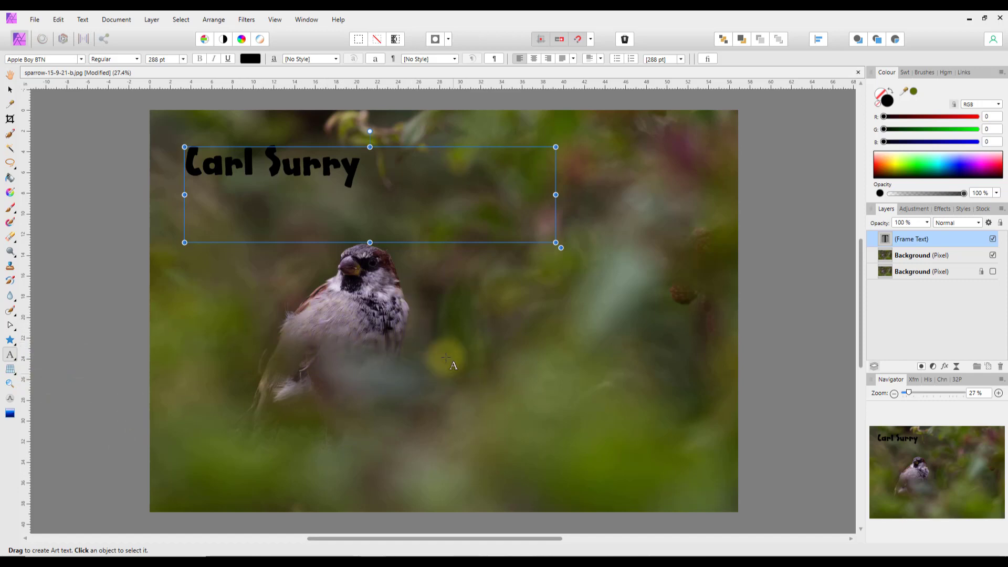
drag(429, 325, 507, 423)
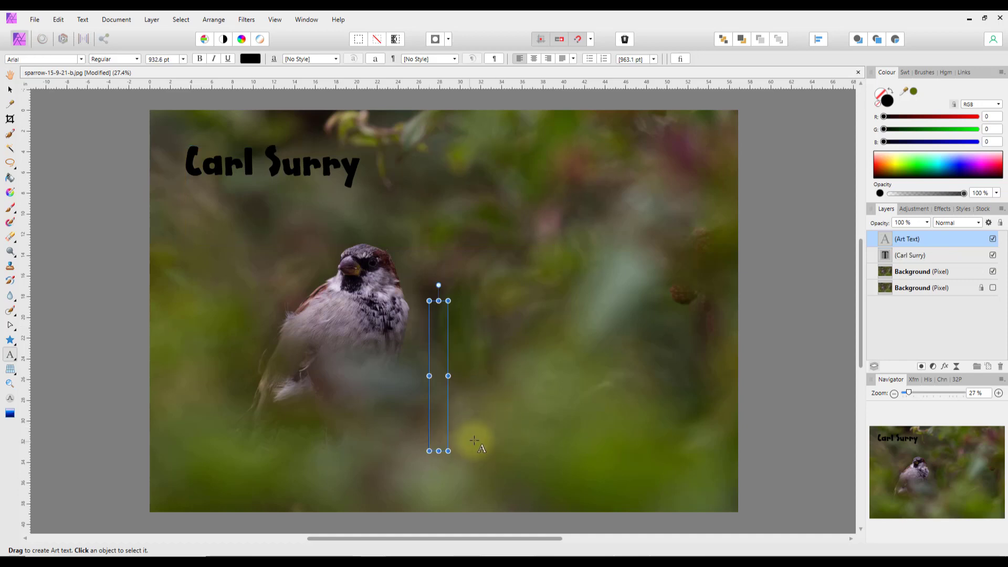
text(Carl)
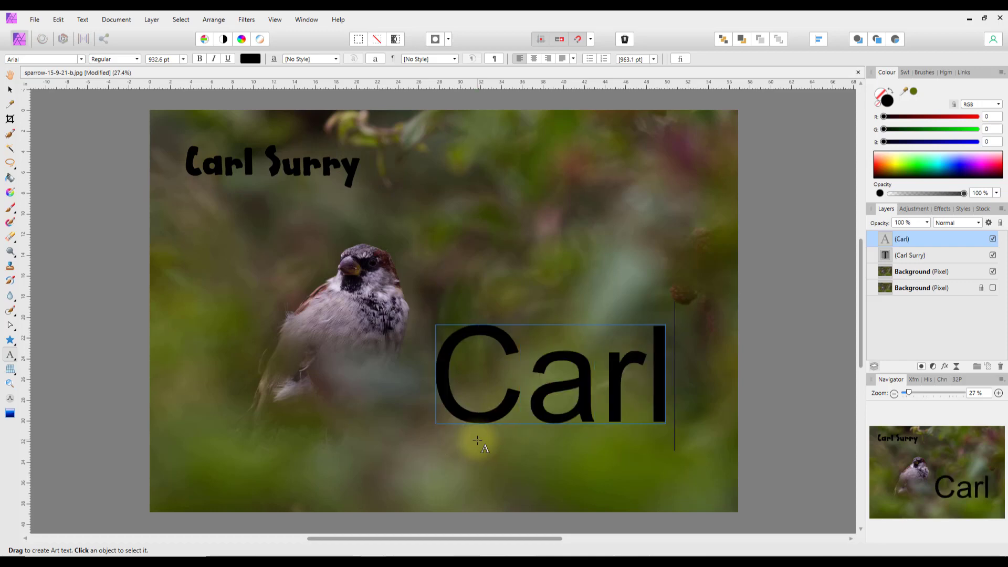
key(Escape)
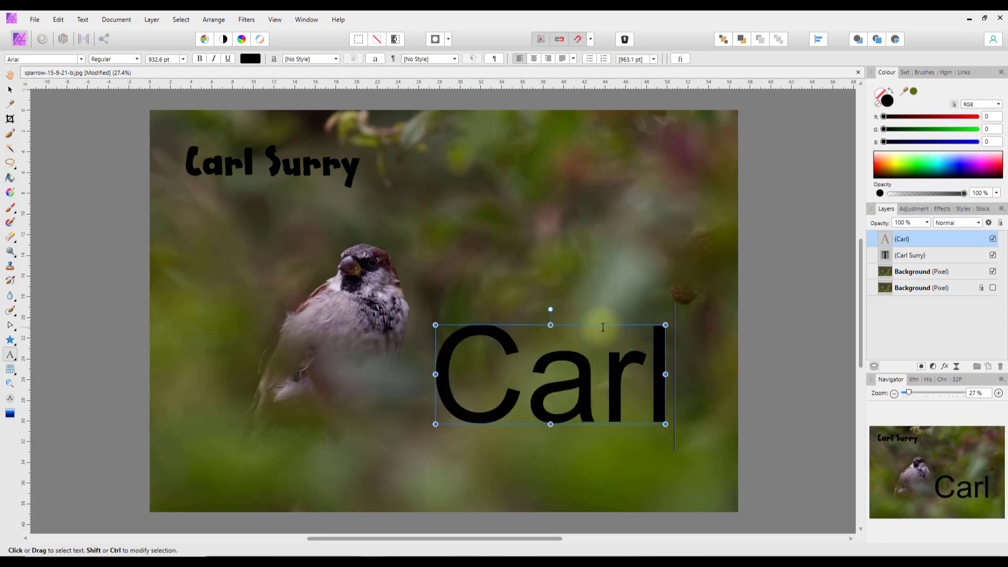
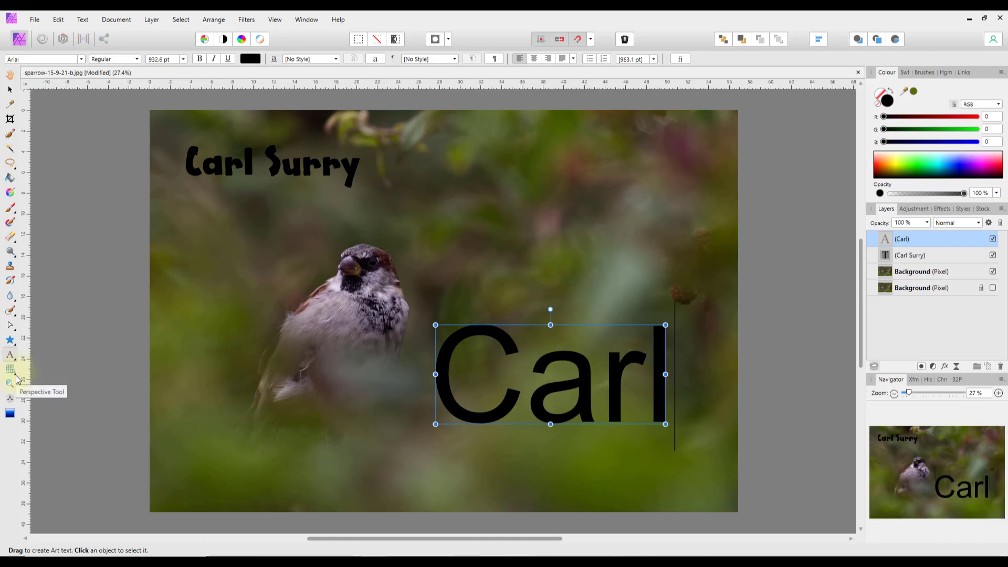
- Pick the Perspective Tool from the warp flyout, rasterising the large Carl text into a pixel layer
click(16, 376)
click(83, 376)
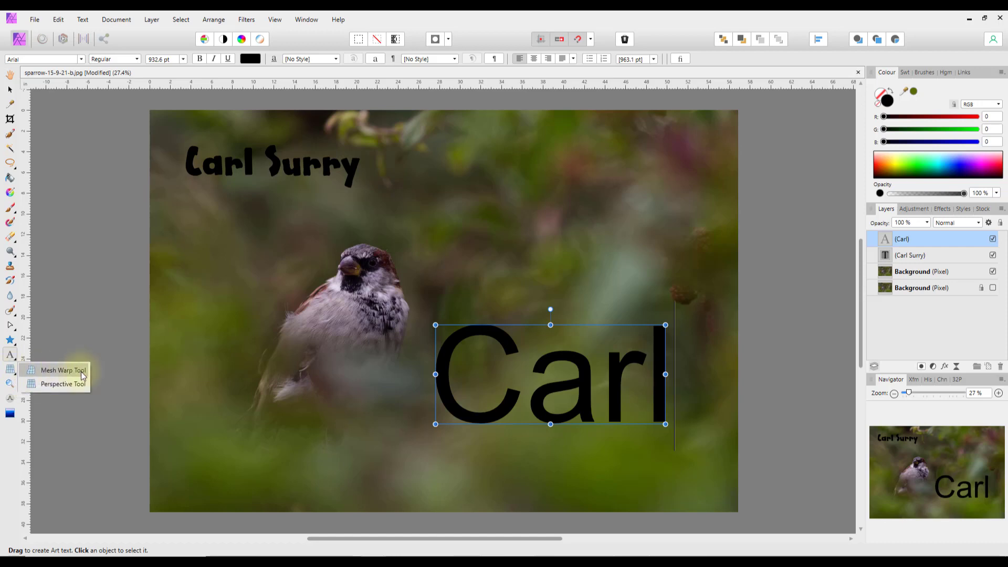
click(11, 371)
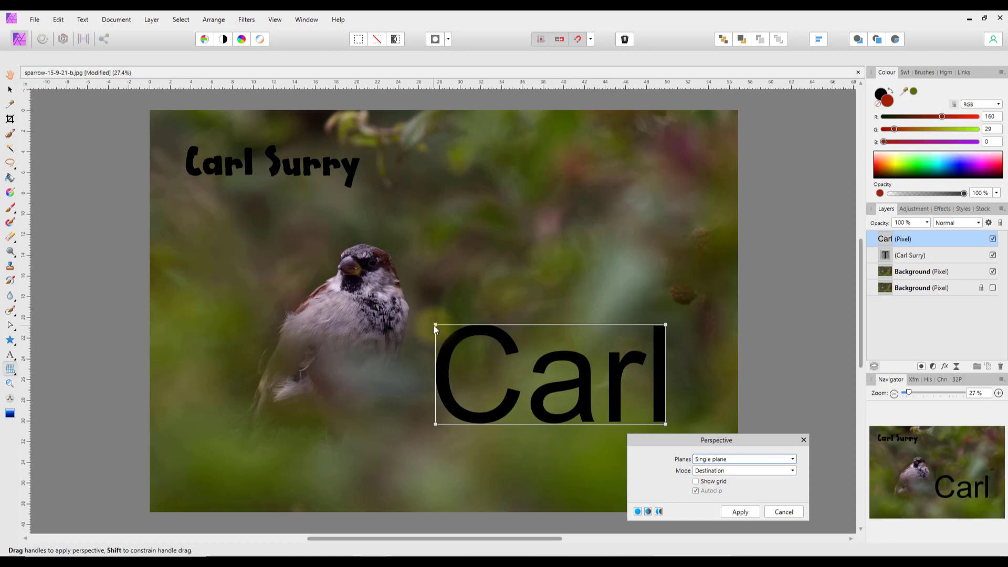
- Drag Carl's four corners so the C towers left and the letters taper rightward, then apply
drag(434, 326, 442, 185)
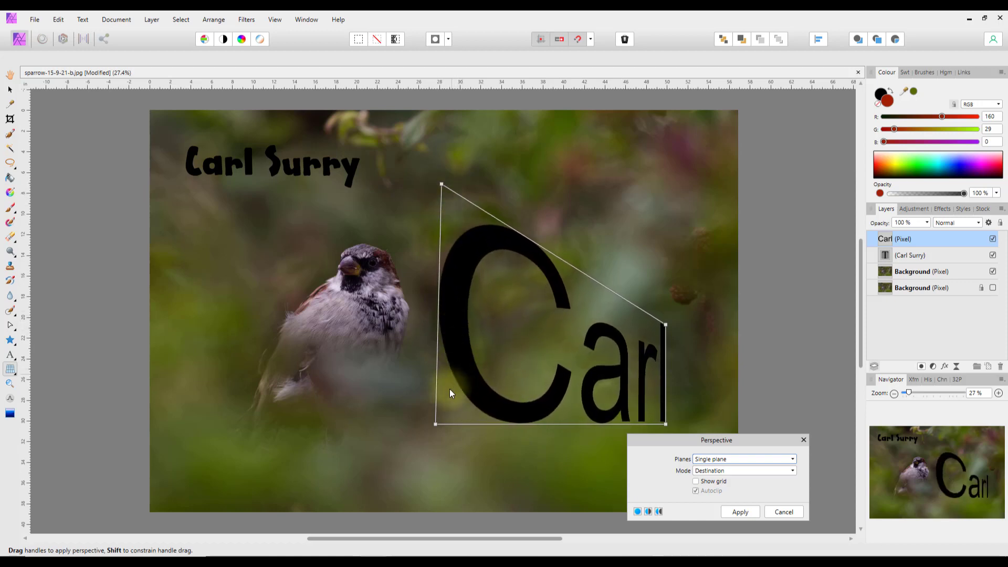
drag(436, 424, 407, 484)
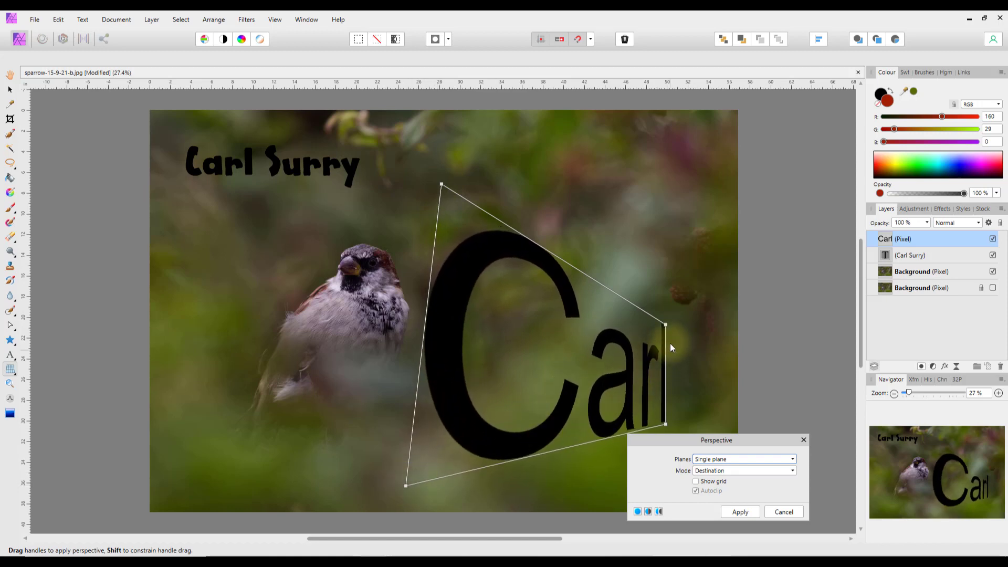
drag(666, 324, 688, 313)
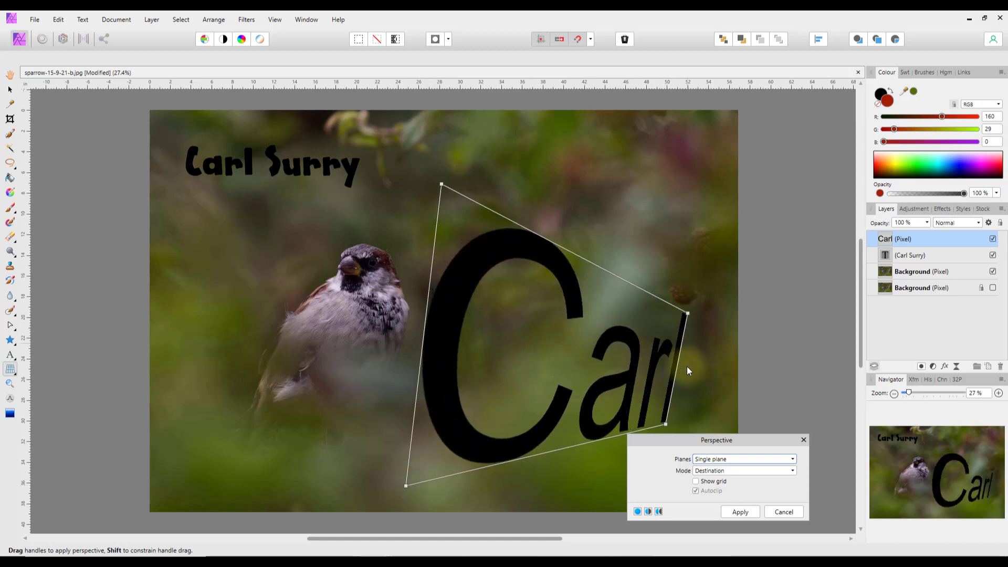
drag(664, 424, 628, 430)
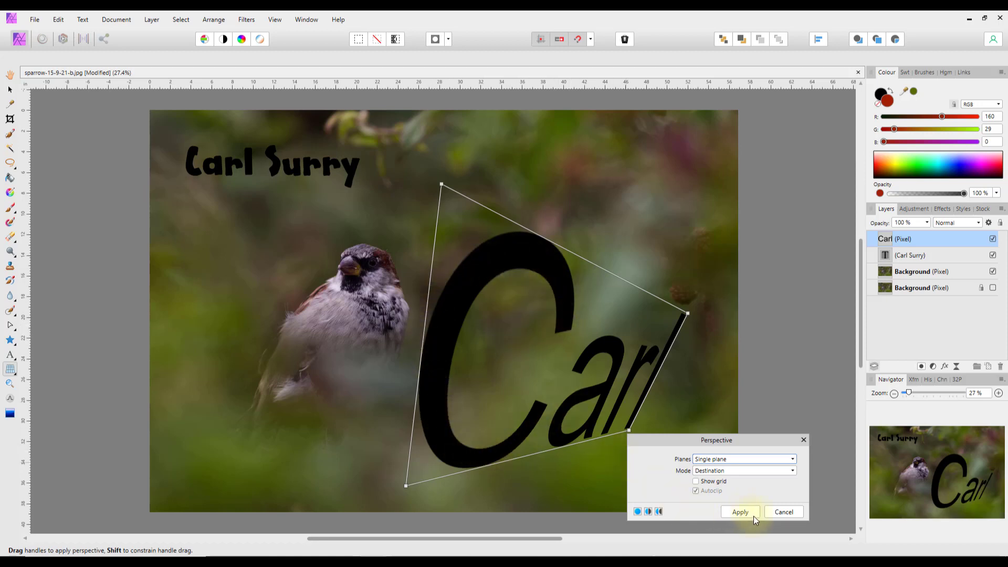
click(741, 512)
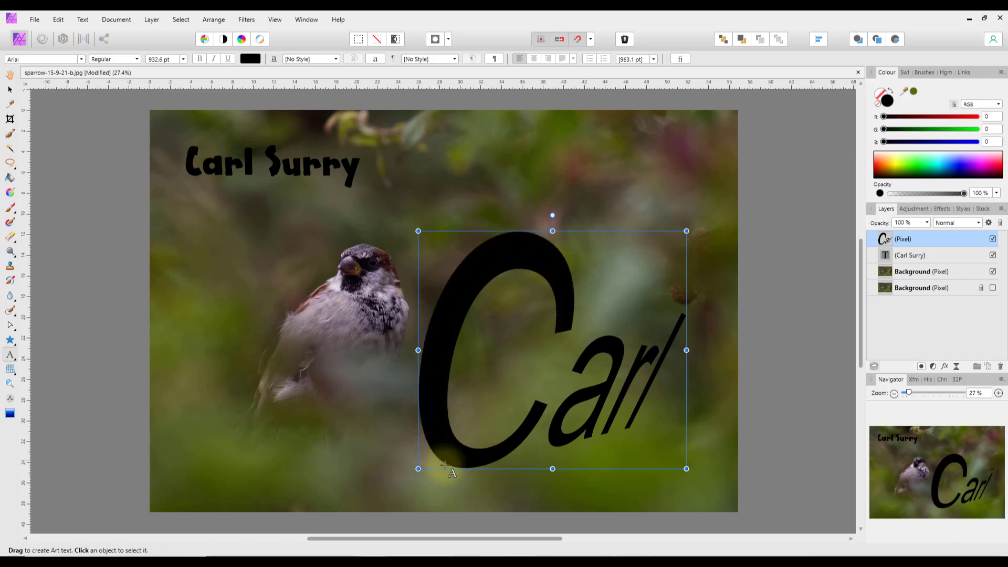
scroll(480, 492, up, 3)
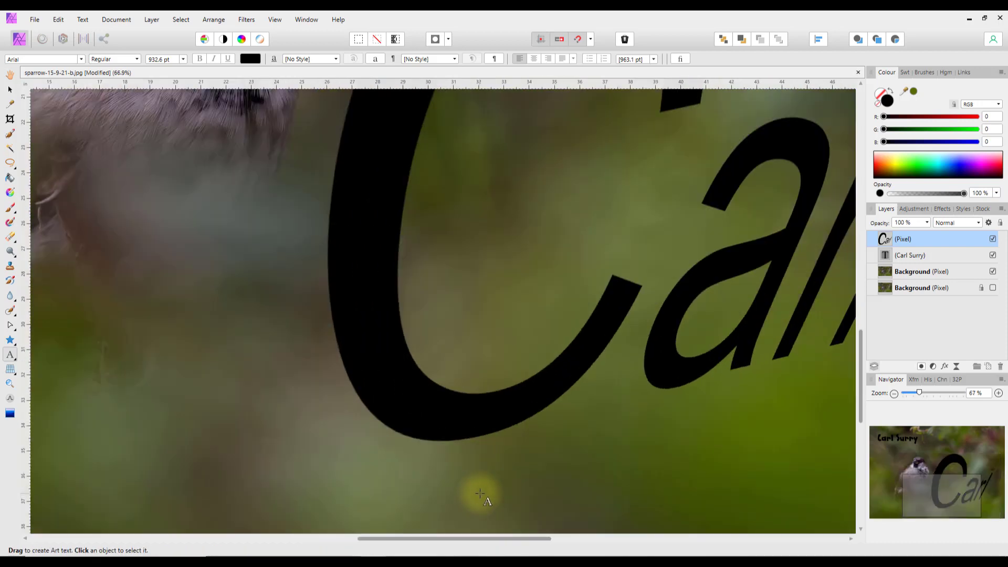
scroll(538, 453, up, 5)
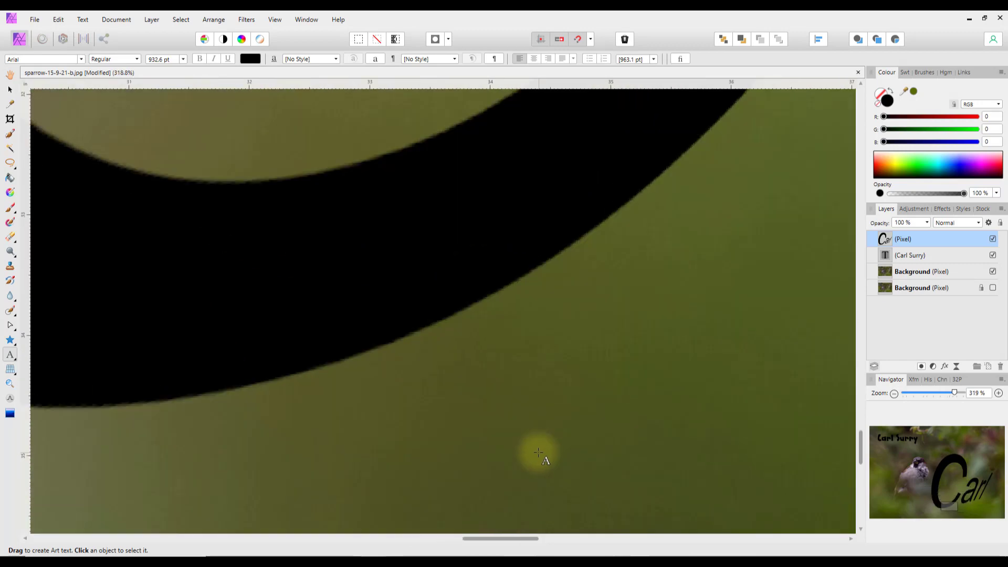
scroll(473, 398, up, 2)
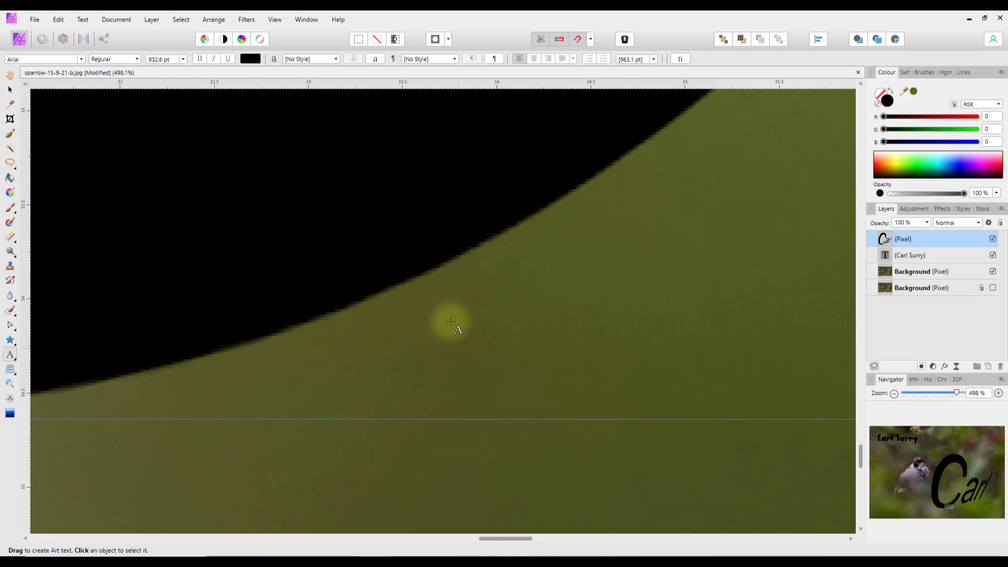
scroll(342, 339, down, 3)
scroll(339, 342, down, 5)
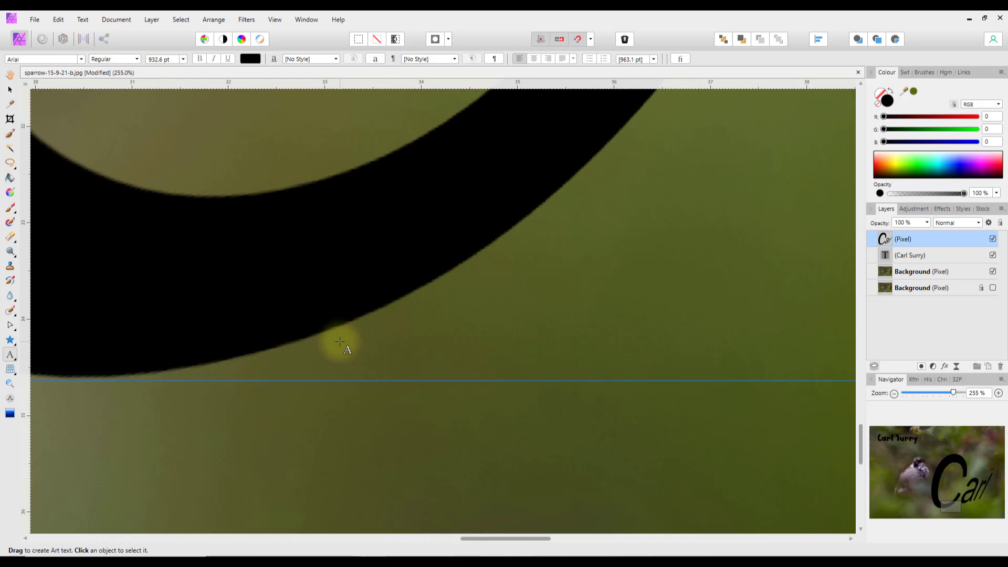
scroll(635, 331, down, 5)
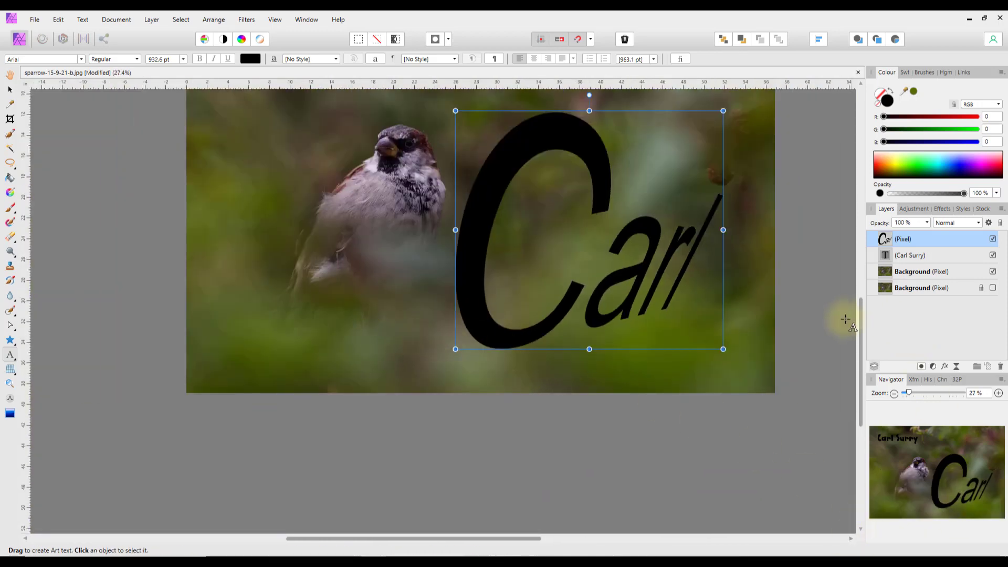
drag(859, 305, 864, 200)
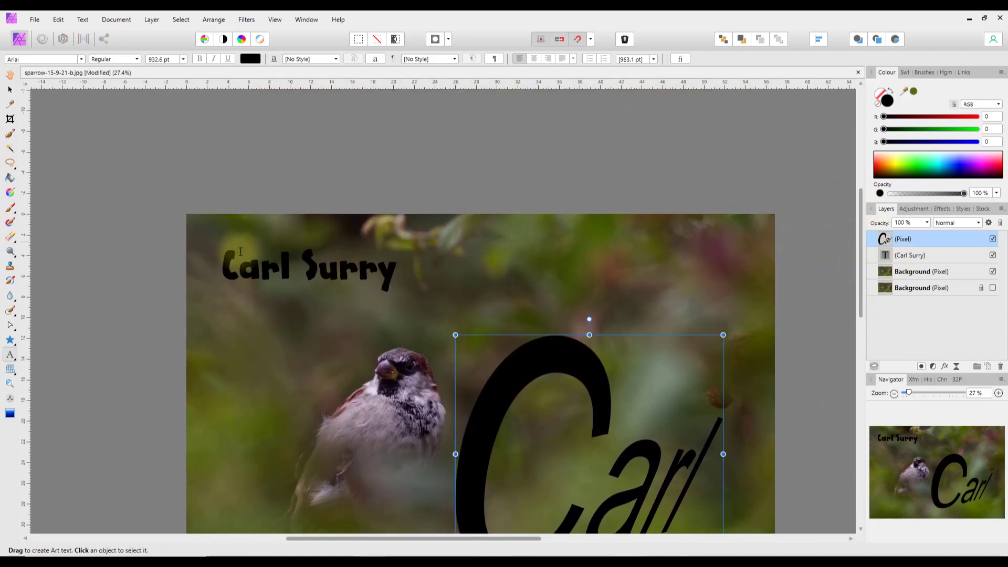
click(297, 269)
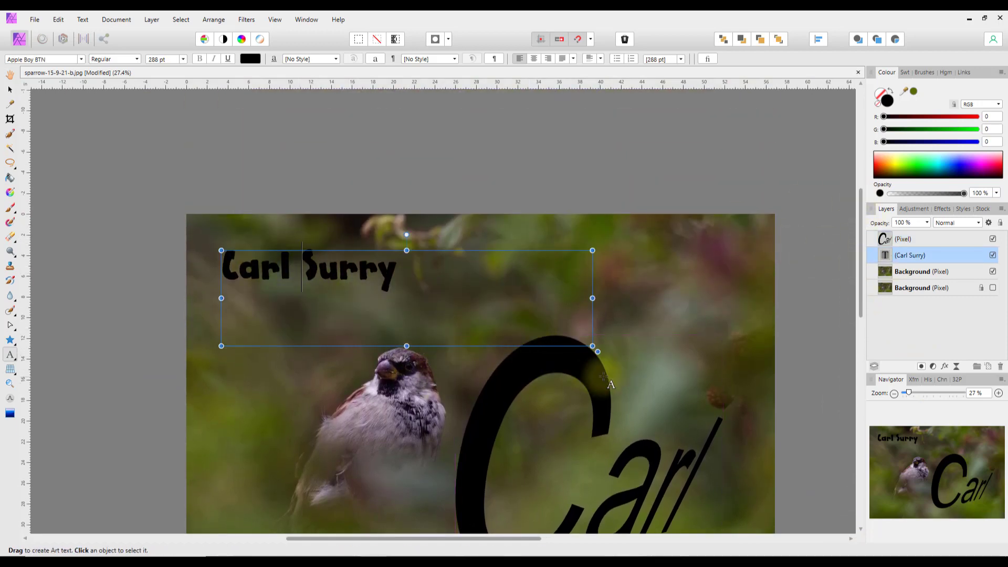
drag(593, 347, 623, 367)
scroll(343, 281, up, 5)
scroll(516, 309, up, 5)
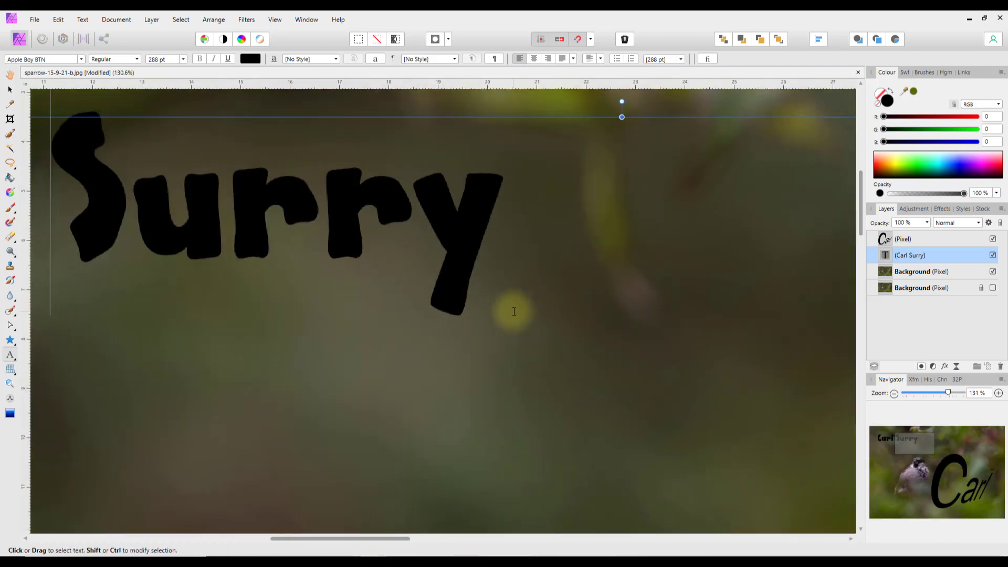
scroll(503, 316, up, 3)
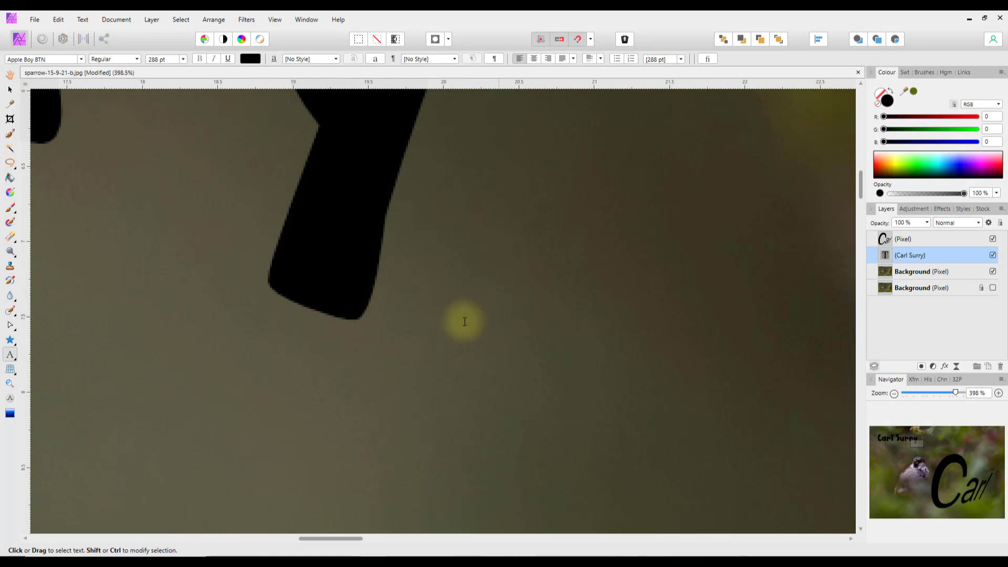
scroll(480, 286, down, 8)
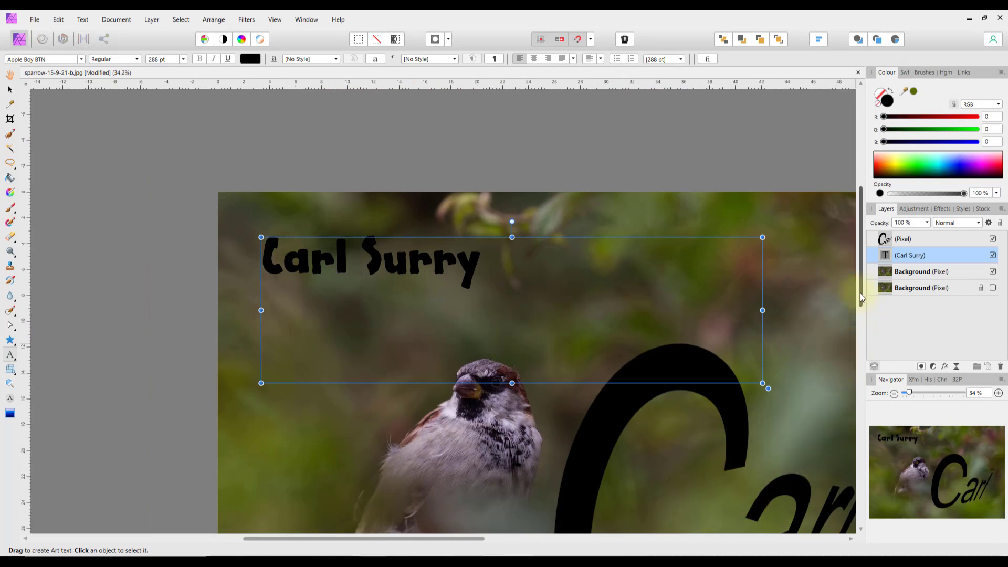
drag(860, 293, 860, 347)
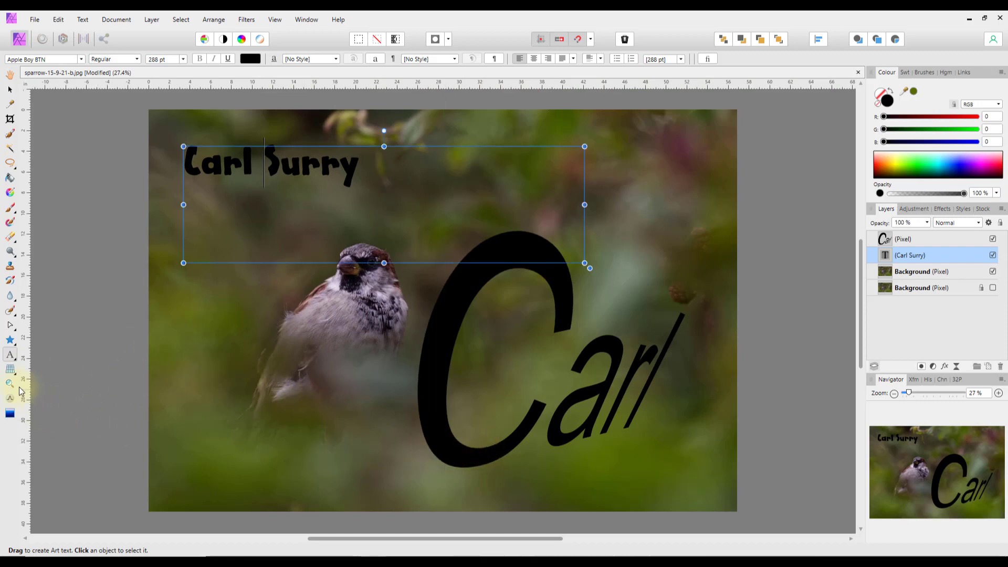
click(10, 368)
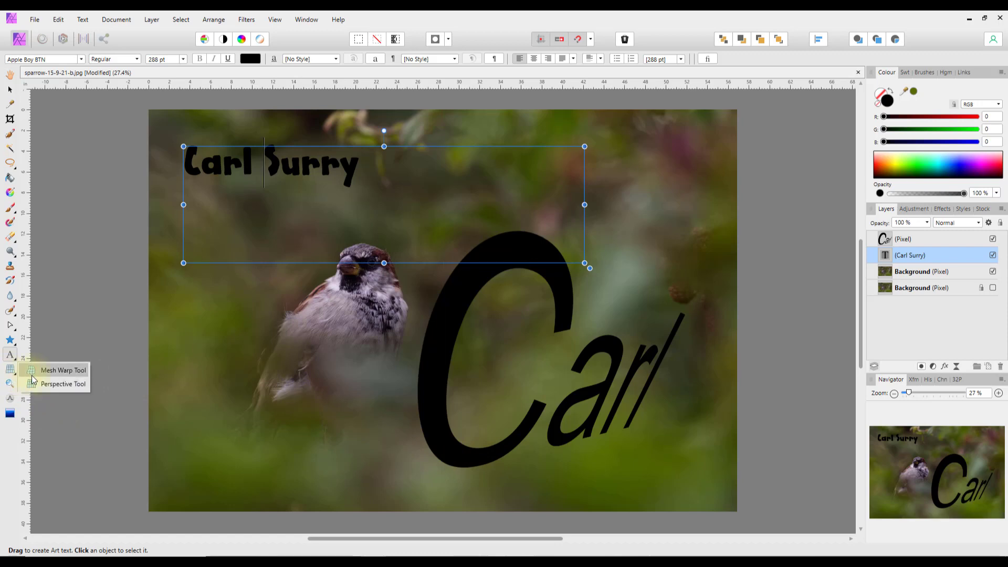
click(58, 371)
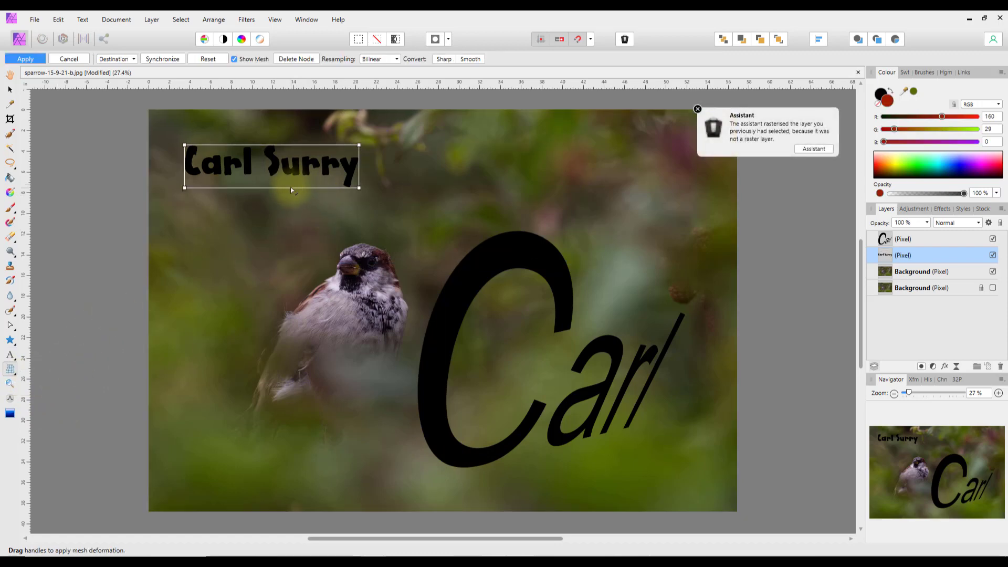
drag(360, 188, 255, 298)
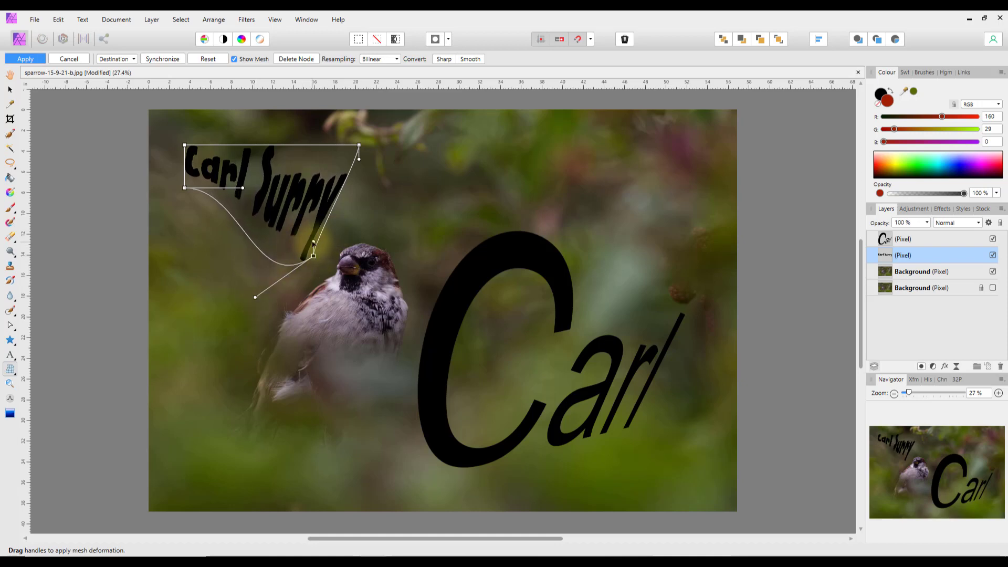
drag(313, 242, 366, 222)
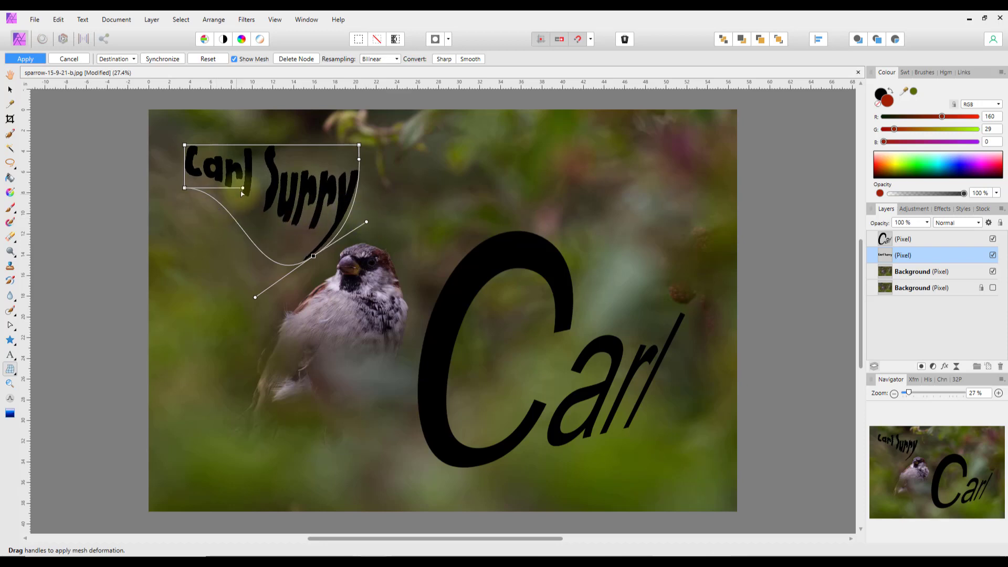
drag(243, 188, 215, 181)
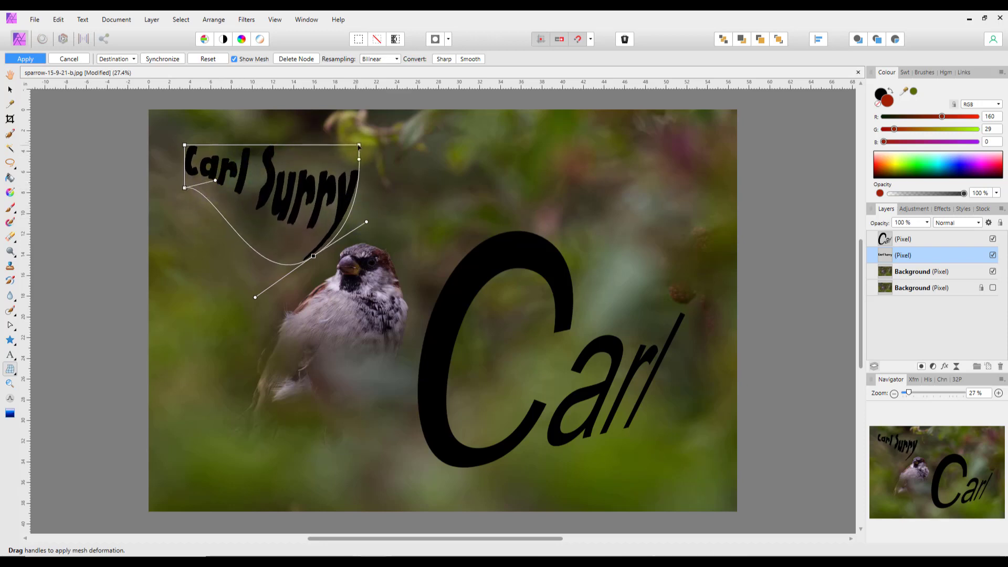
drag(359, 145, 307, 111)
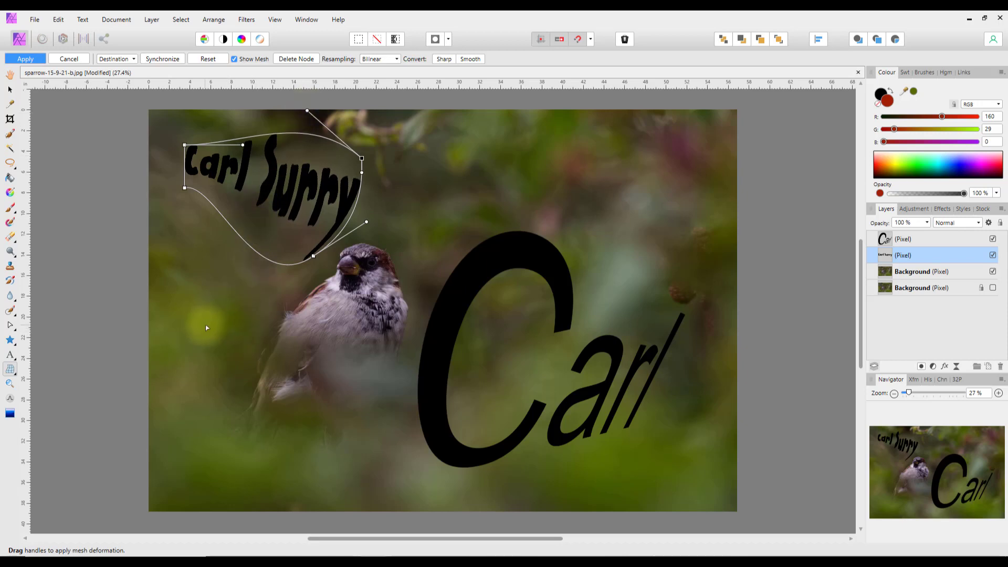
click(9, 74)
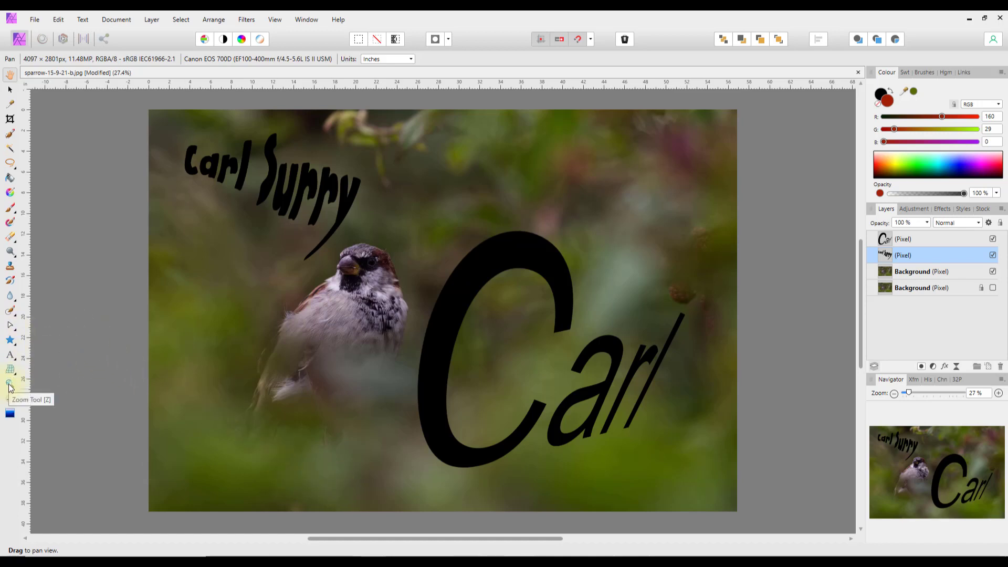
click(11, 387)
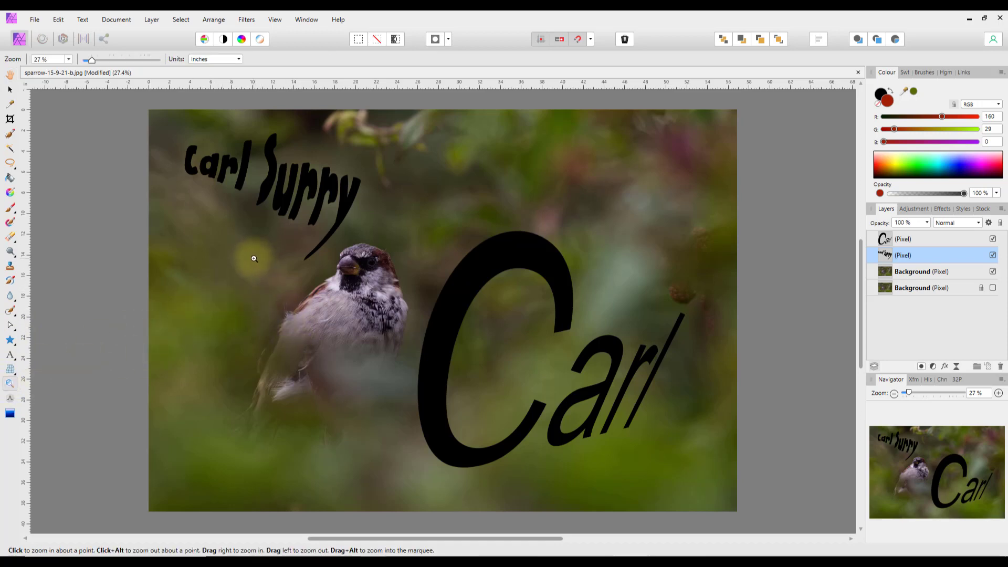
click(372, 262)
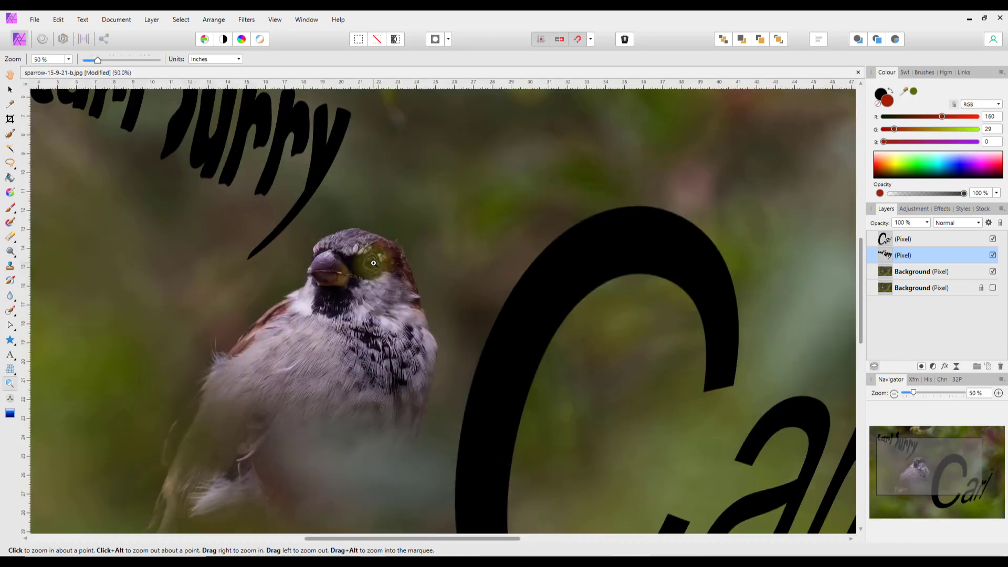
click(373, 263)
click(367, 262)
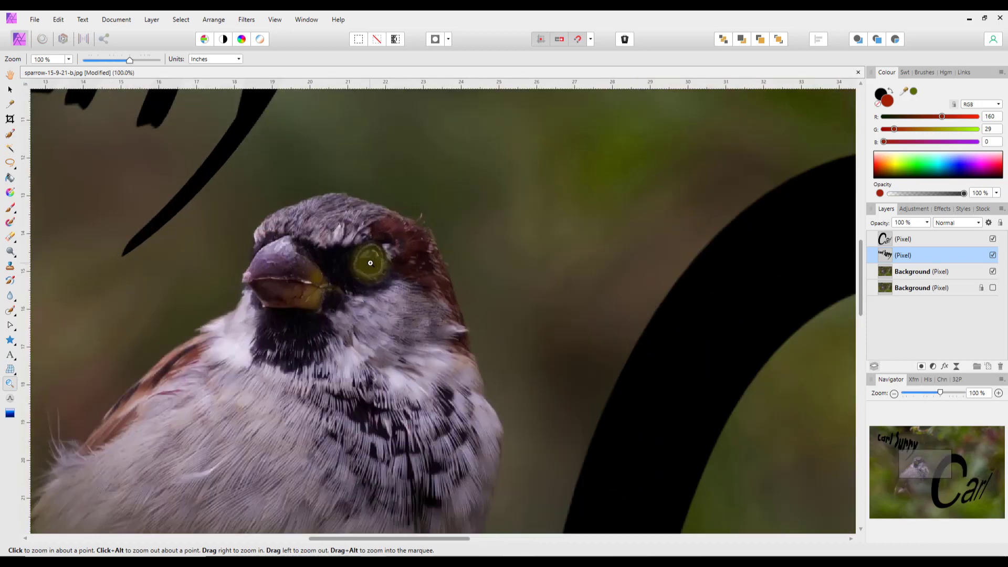
click(363, 263)
click(363, 263)
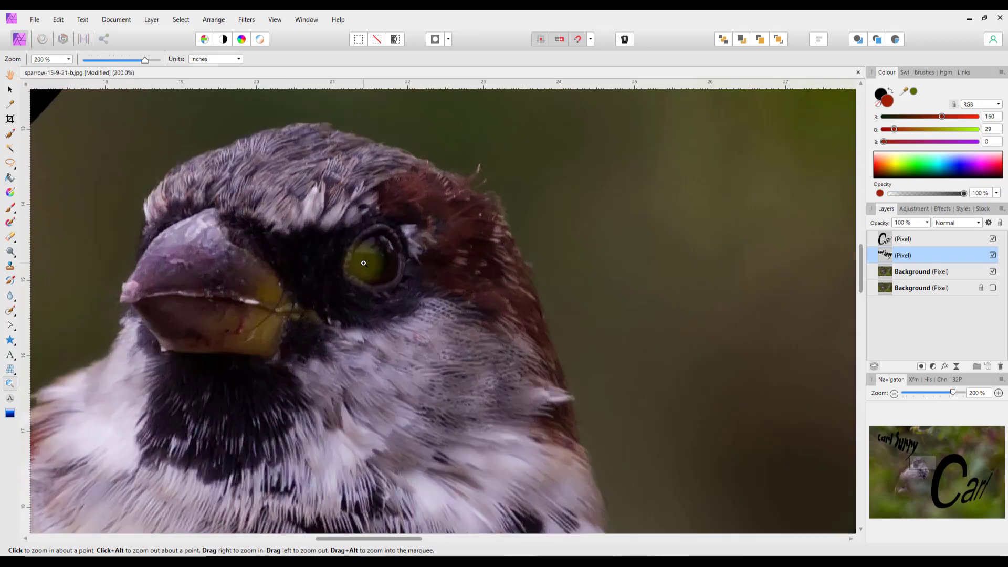
click(363, 263)
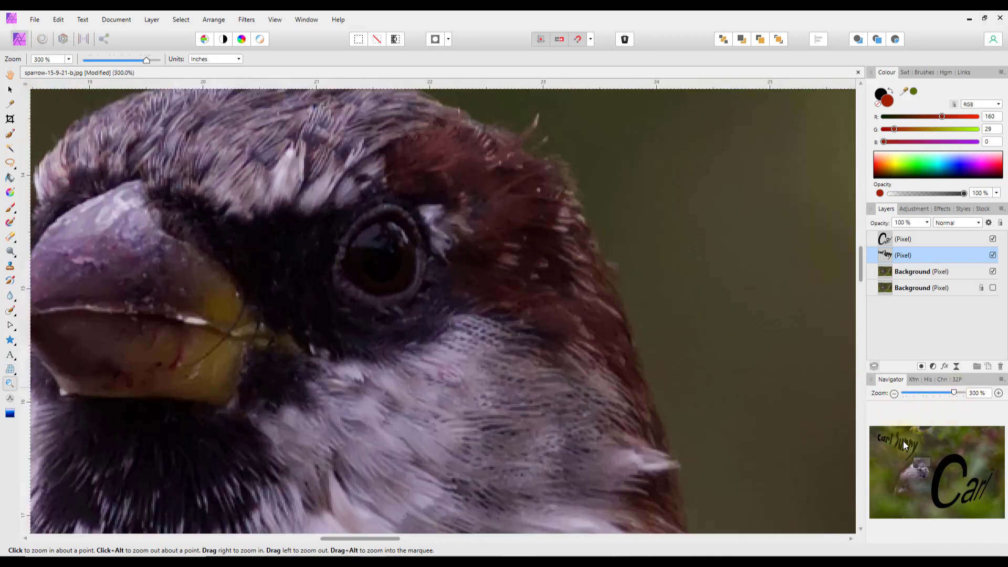
drag(954, 393, 917, 401)
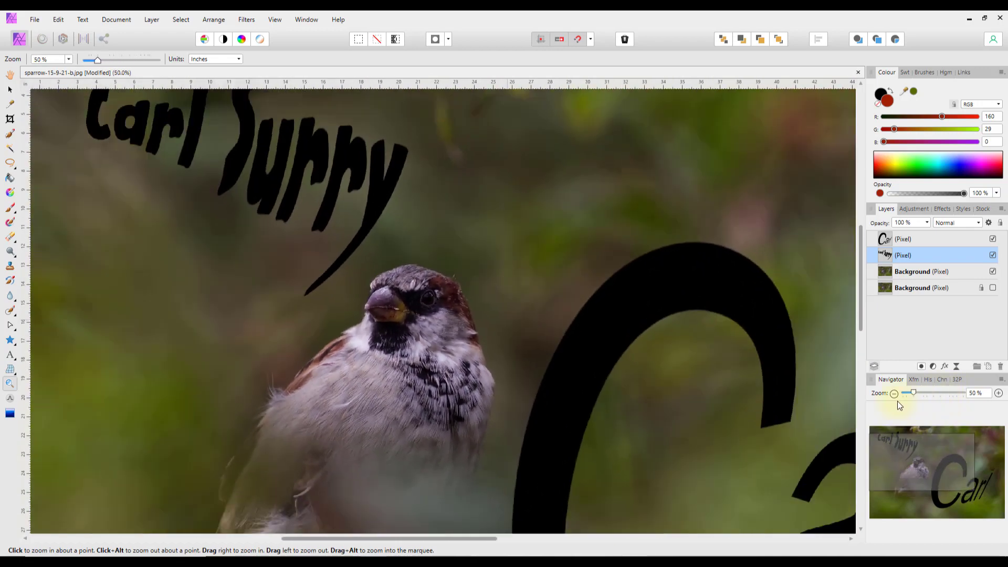
alt+click(496, 388)
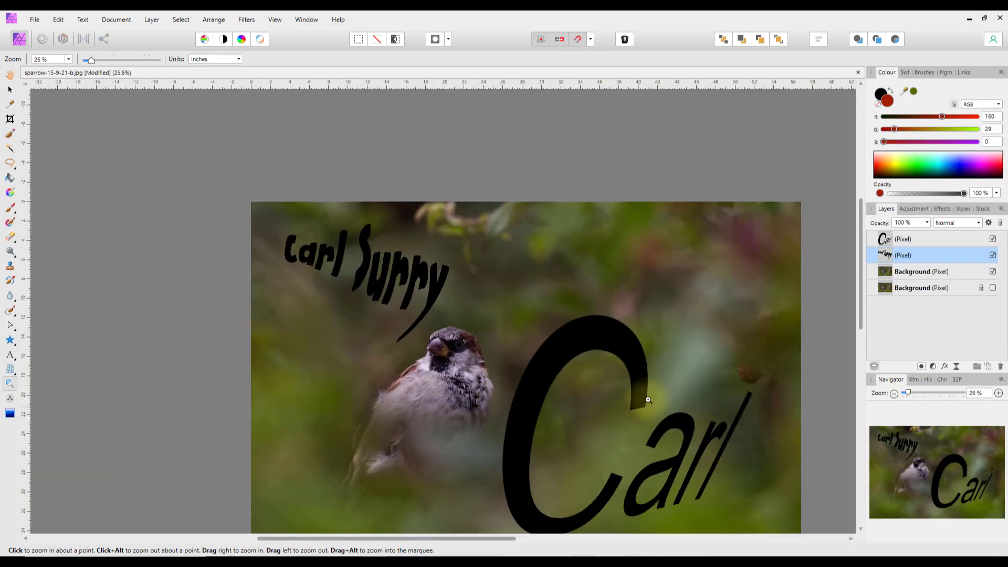
click(650, 414)
alt+click(656, 433)
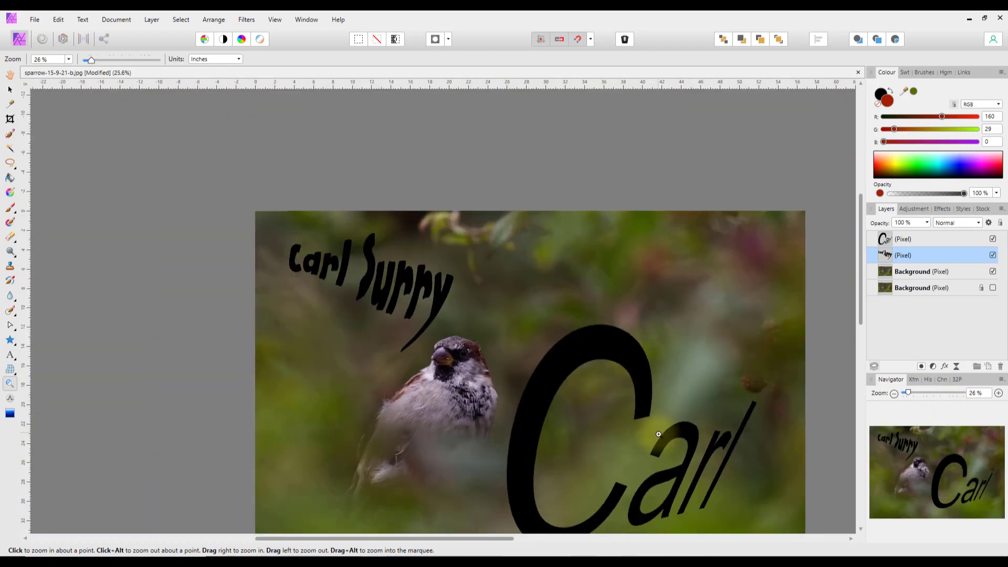
click(657, 435)
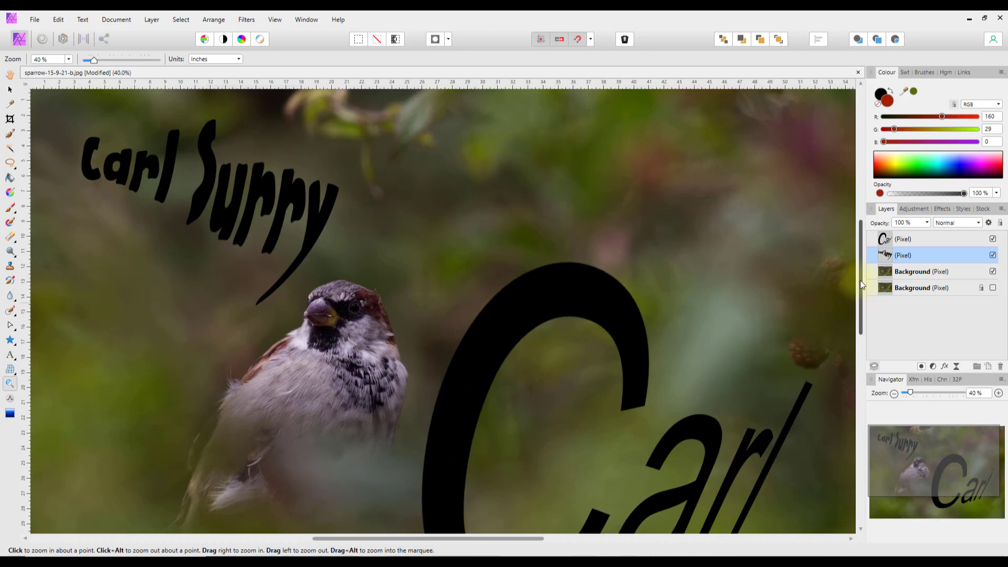
drag(860, 281, 861, 321)
scroll(470, 347, down, 2)
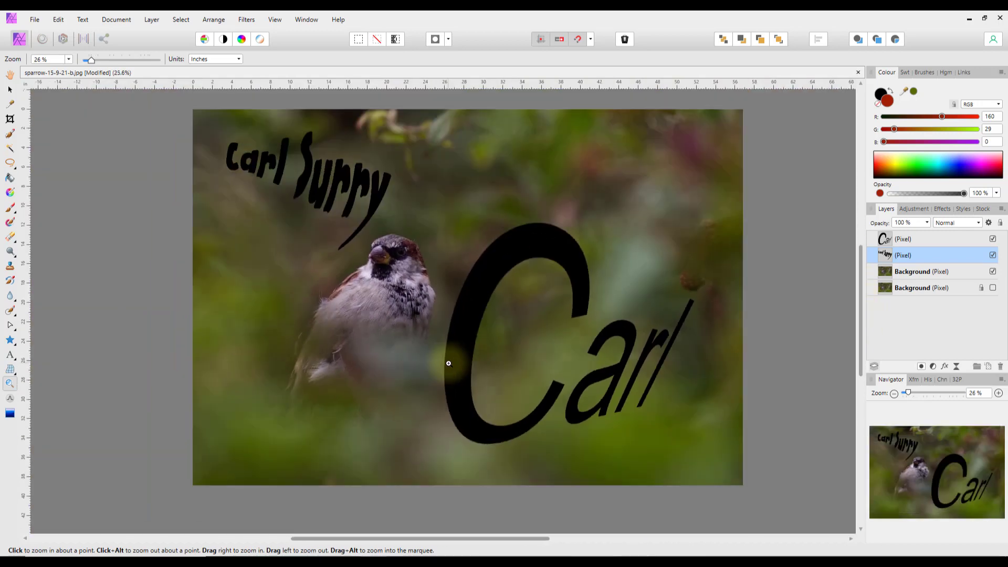
scroll(448, 364, up, 1)
scroll(448, 367, down, 1)
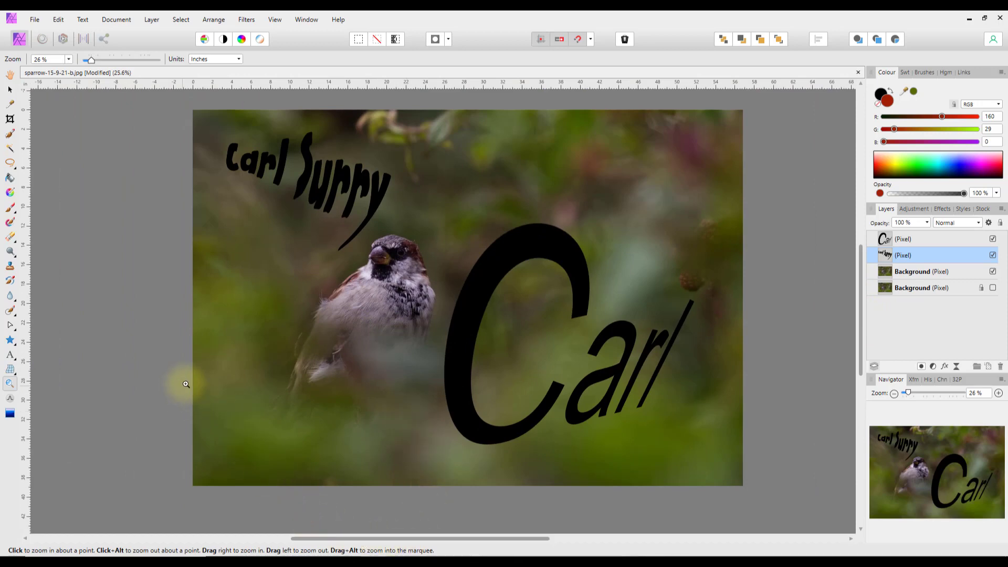
click(479, 412)
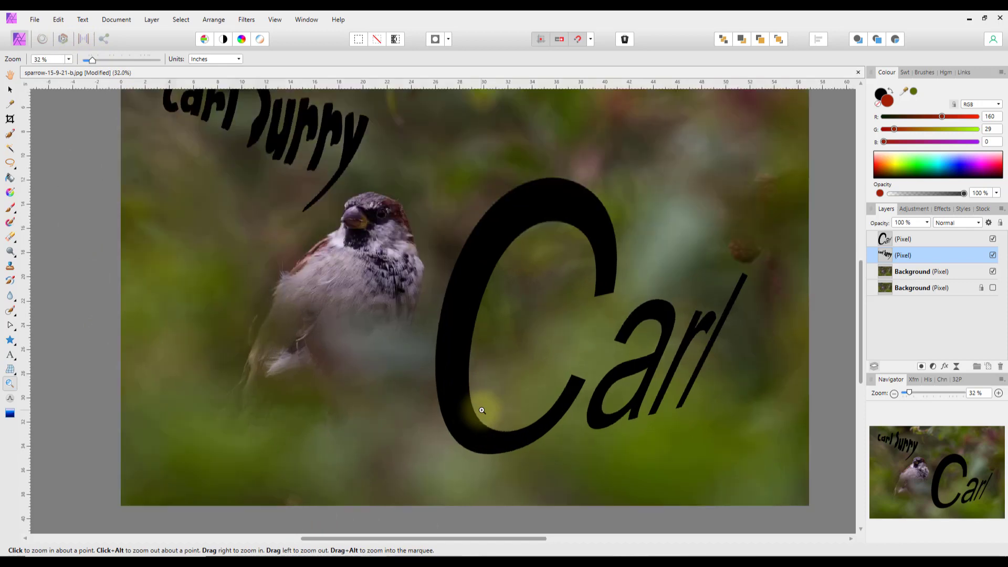
alt+click(427, 473)
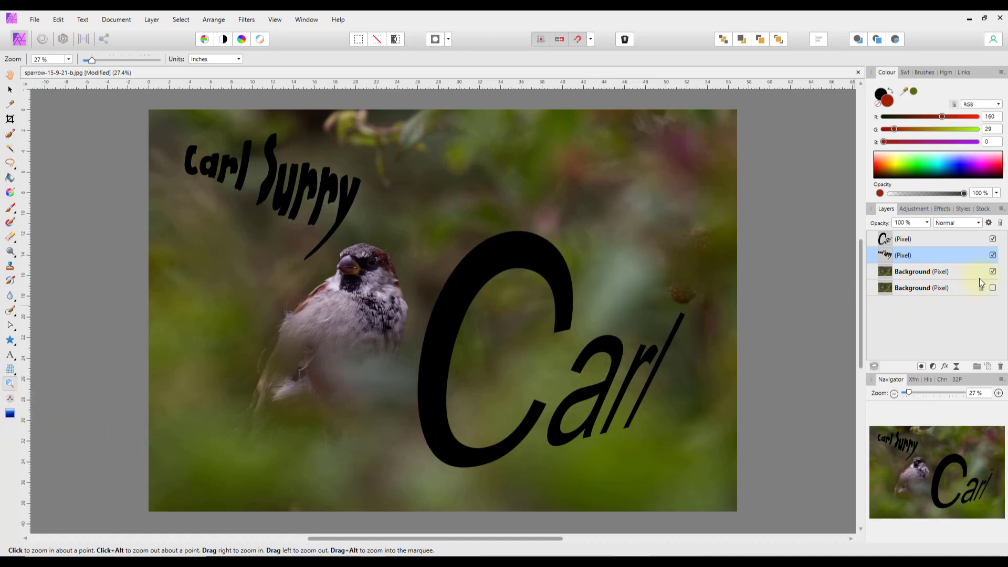
click(993, 255)
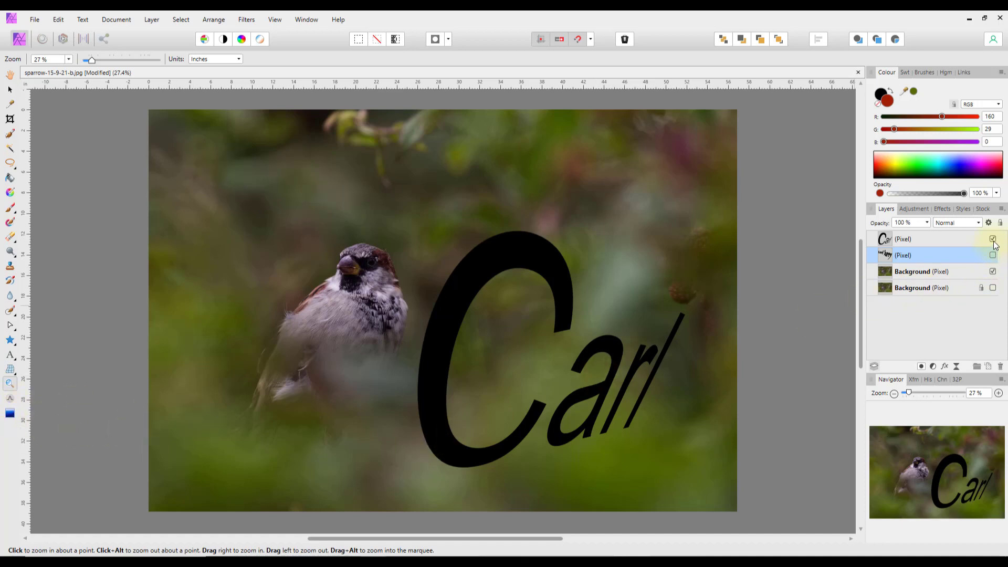
click(993, 240)
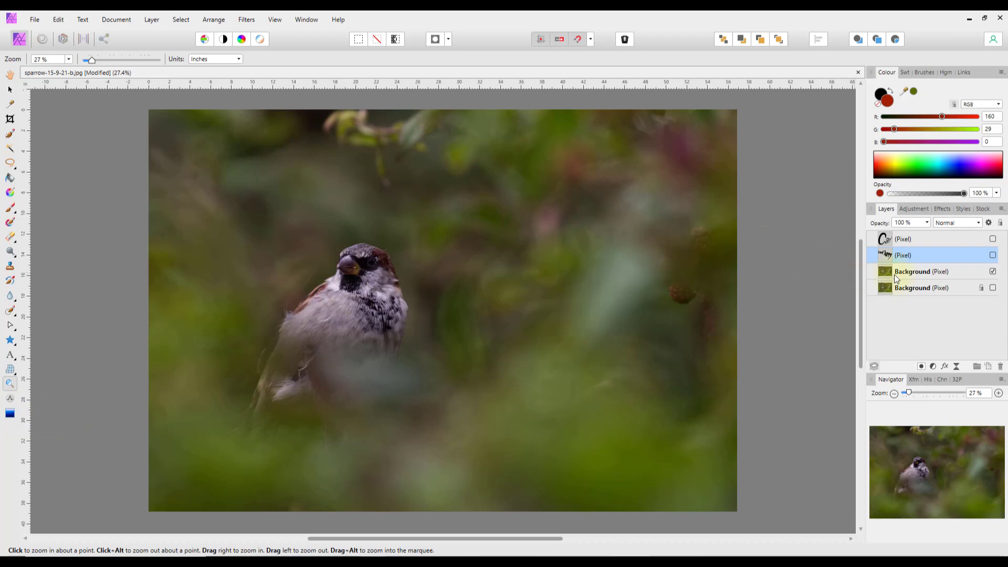
click(944, 273)
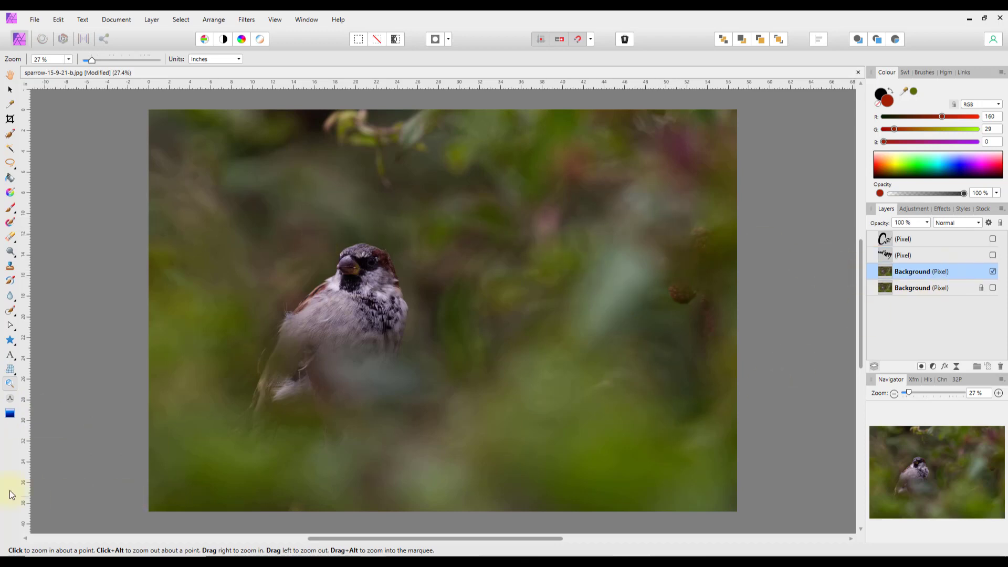
click(10, 414)
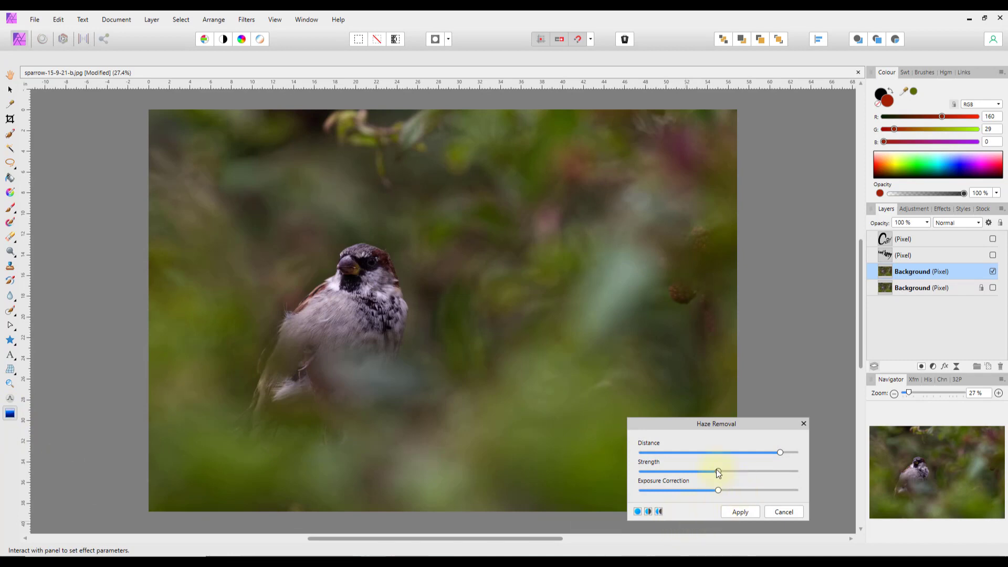
- Raise Exposure Correction in Haze Removal and apply it to the Background layer
drag(718, 492, 792, 493)
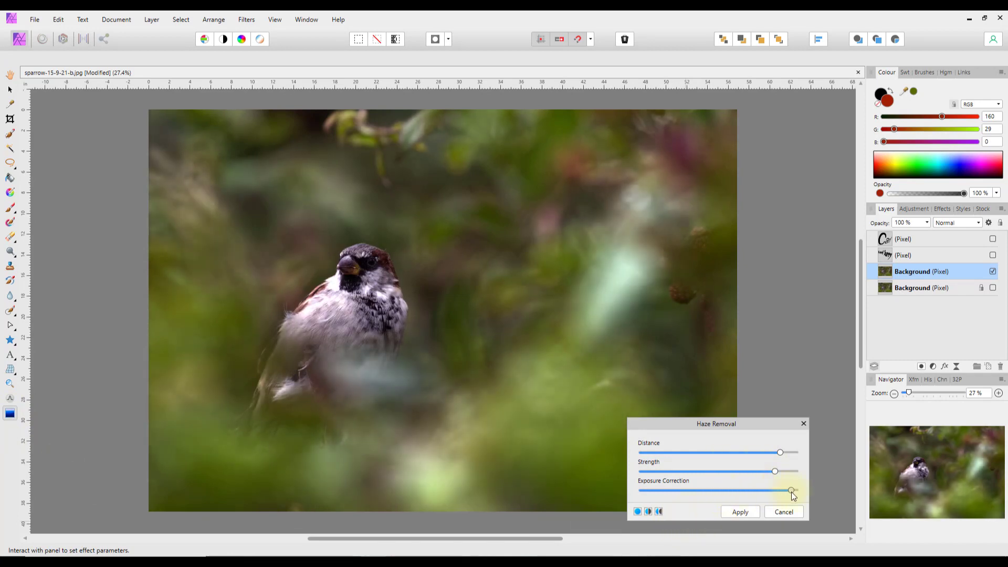
click(740, 512)
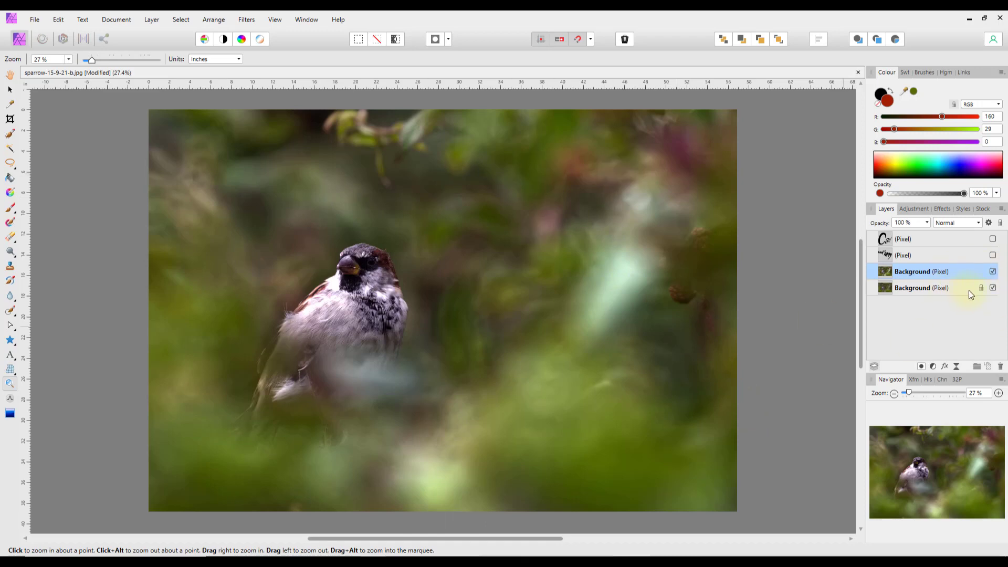
- Toggle the dehazed Background layer off and on twice to compare it with the original
click(993, 272)
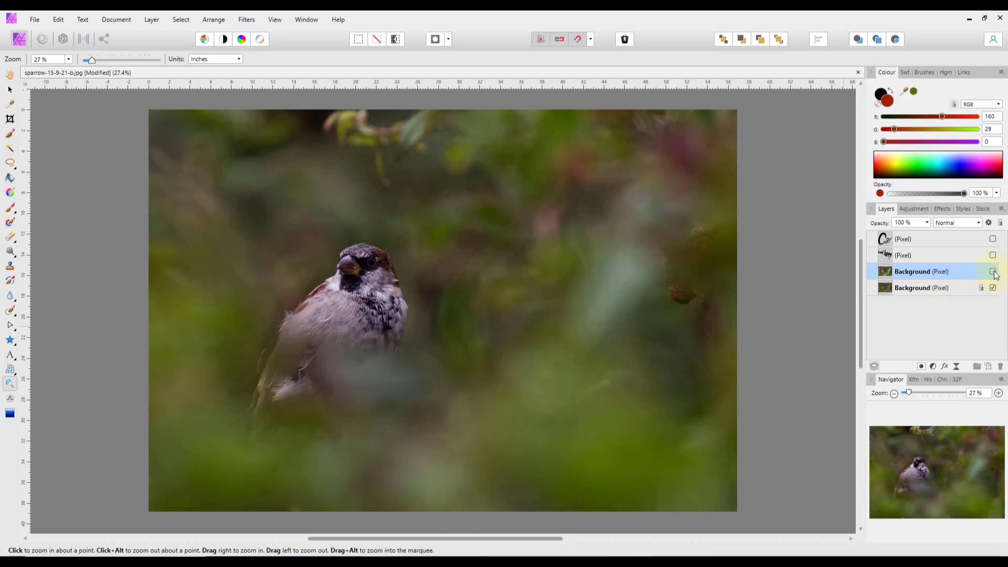
click(994, 272)
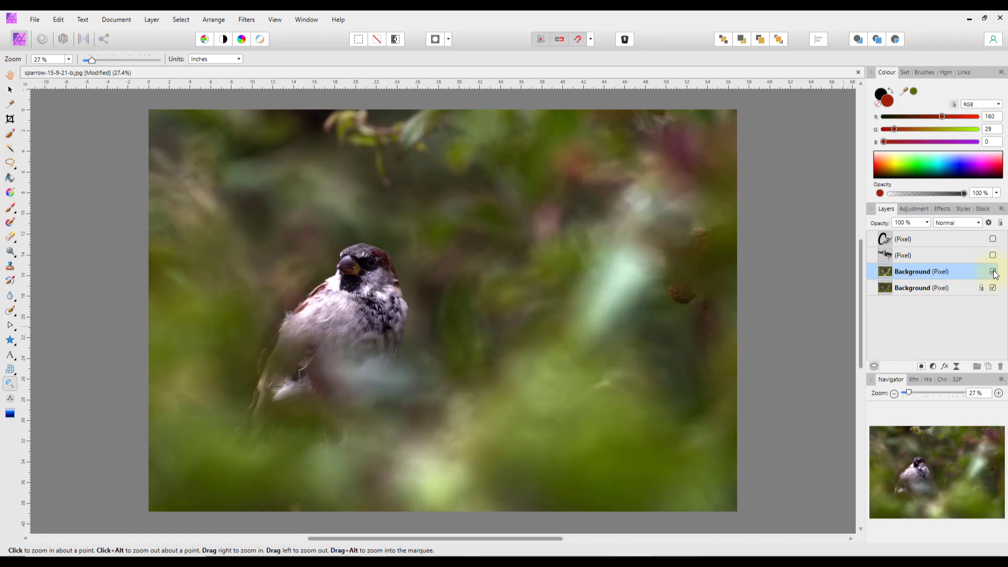
click(994, 272)
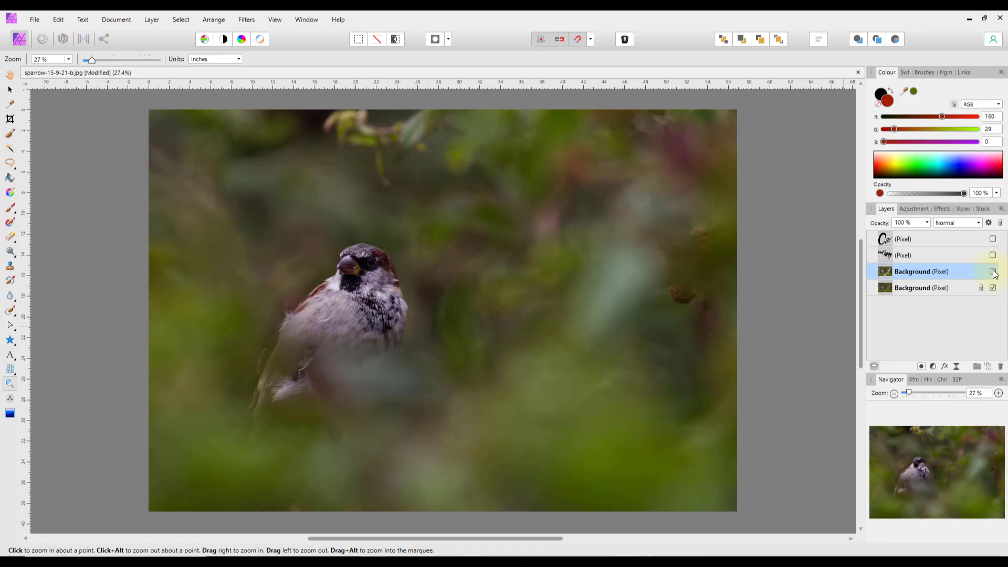
click(994, 272)
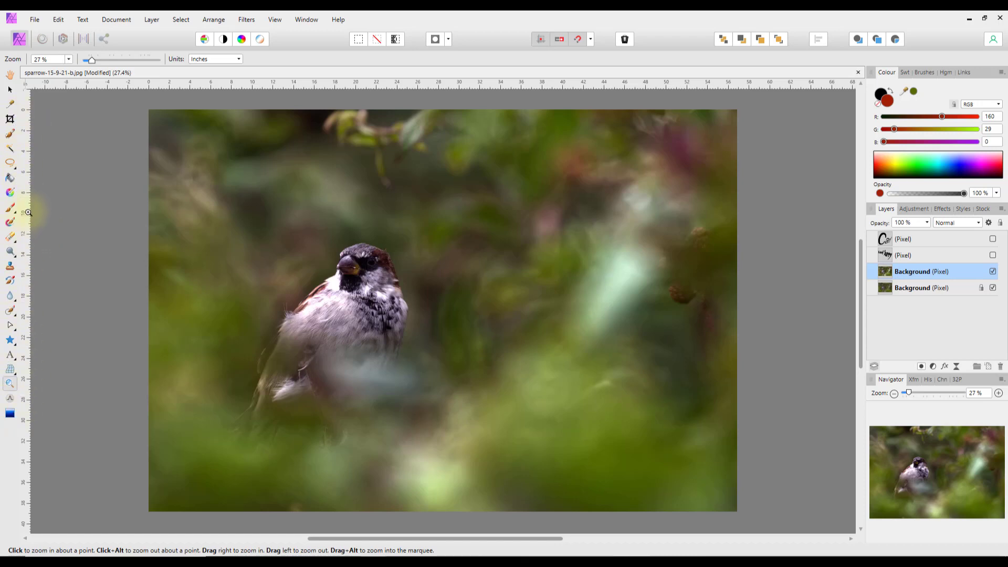
click(276, 22)
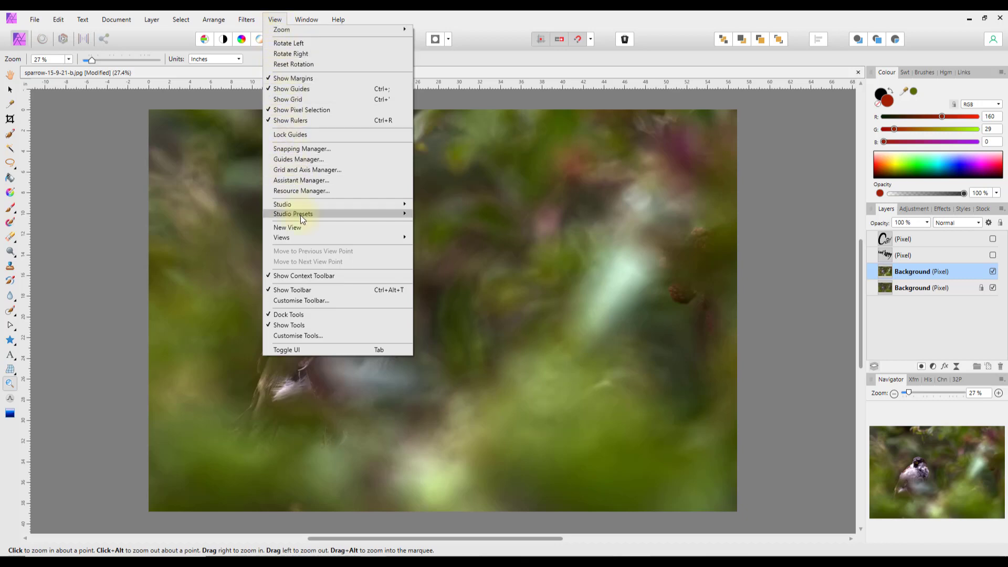
- Hide the Layers panel through View > Studio > Layers, then show it again the same way
mouse_move(307, 213)
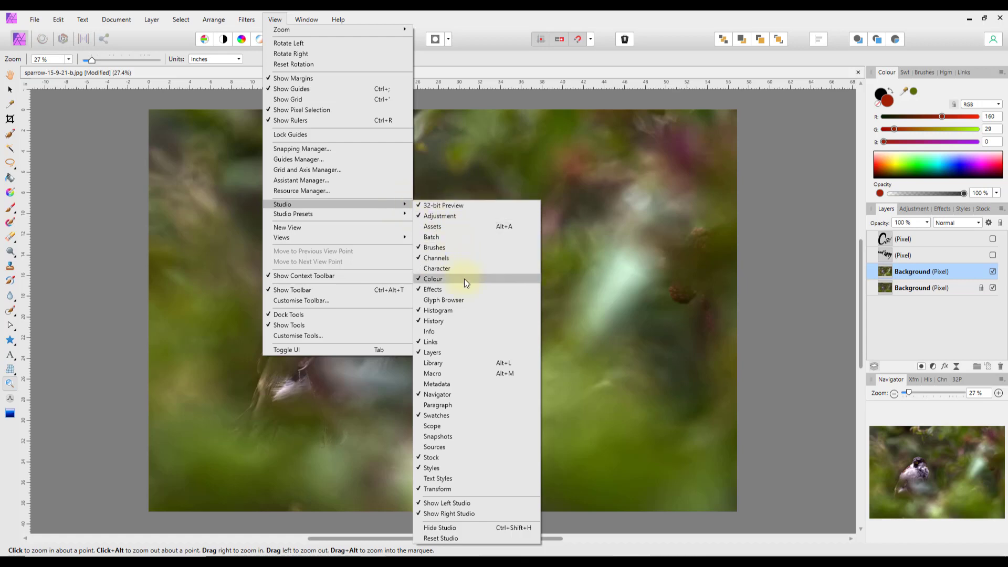
click(446, 354)
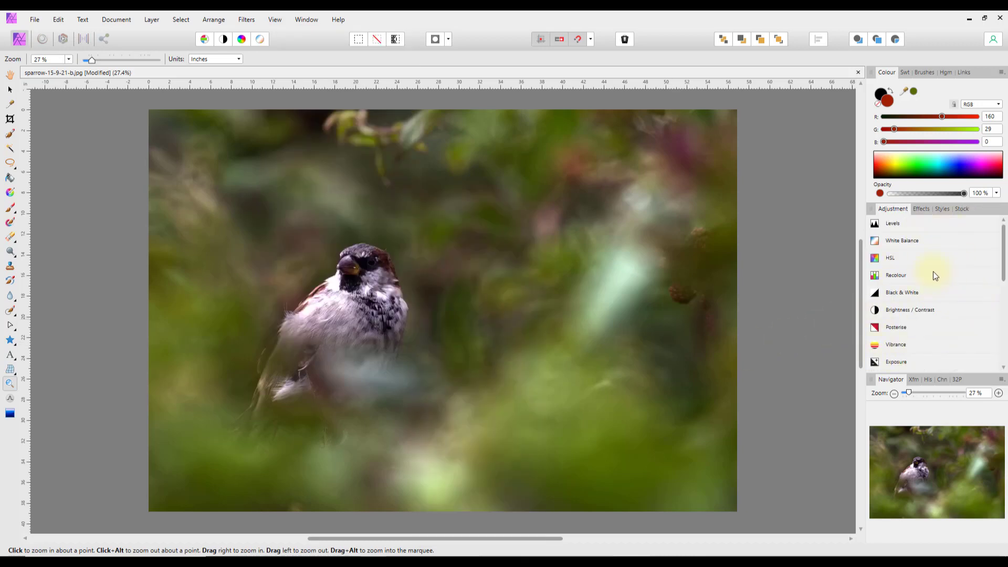
click(276, 20)
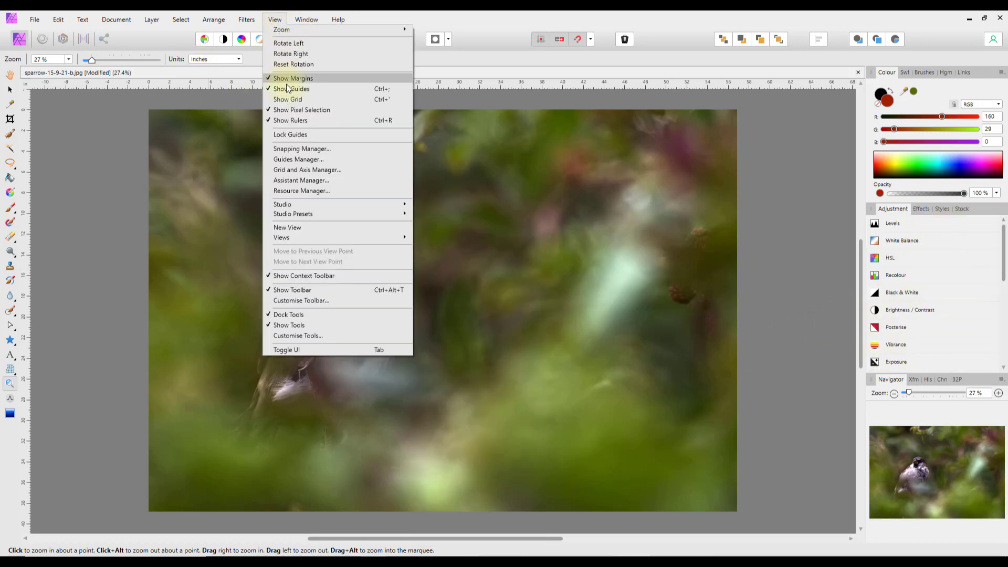
mouse_move(387, 206)
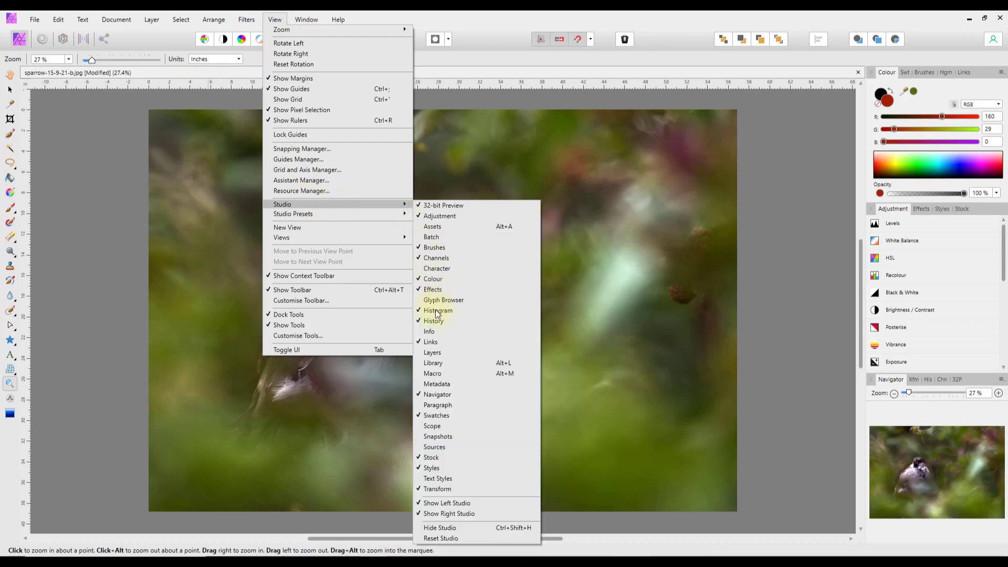
click(438, 351)
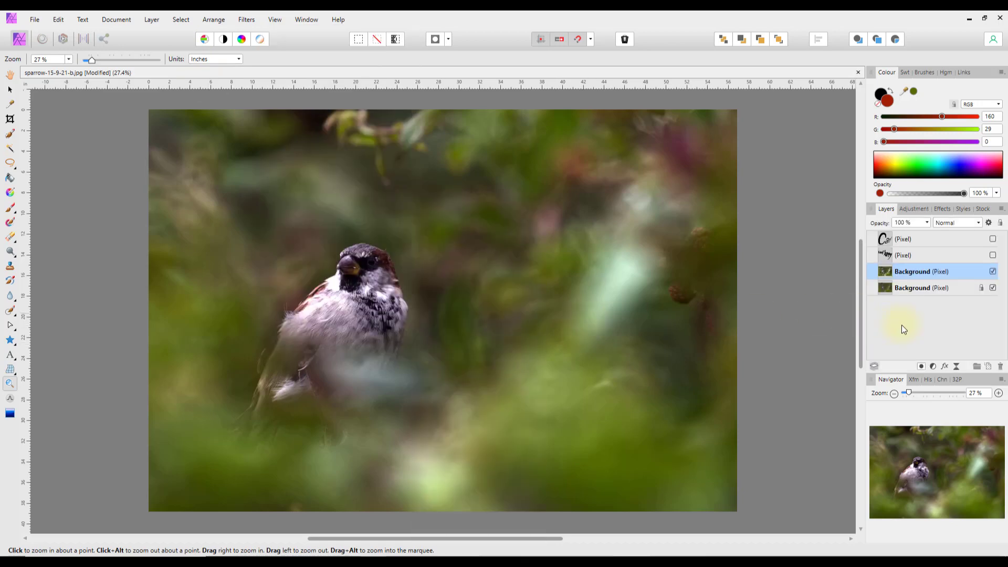